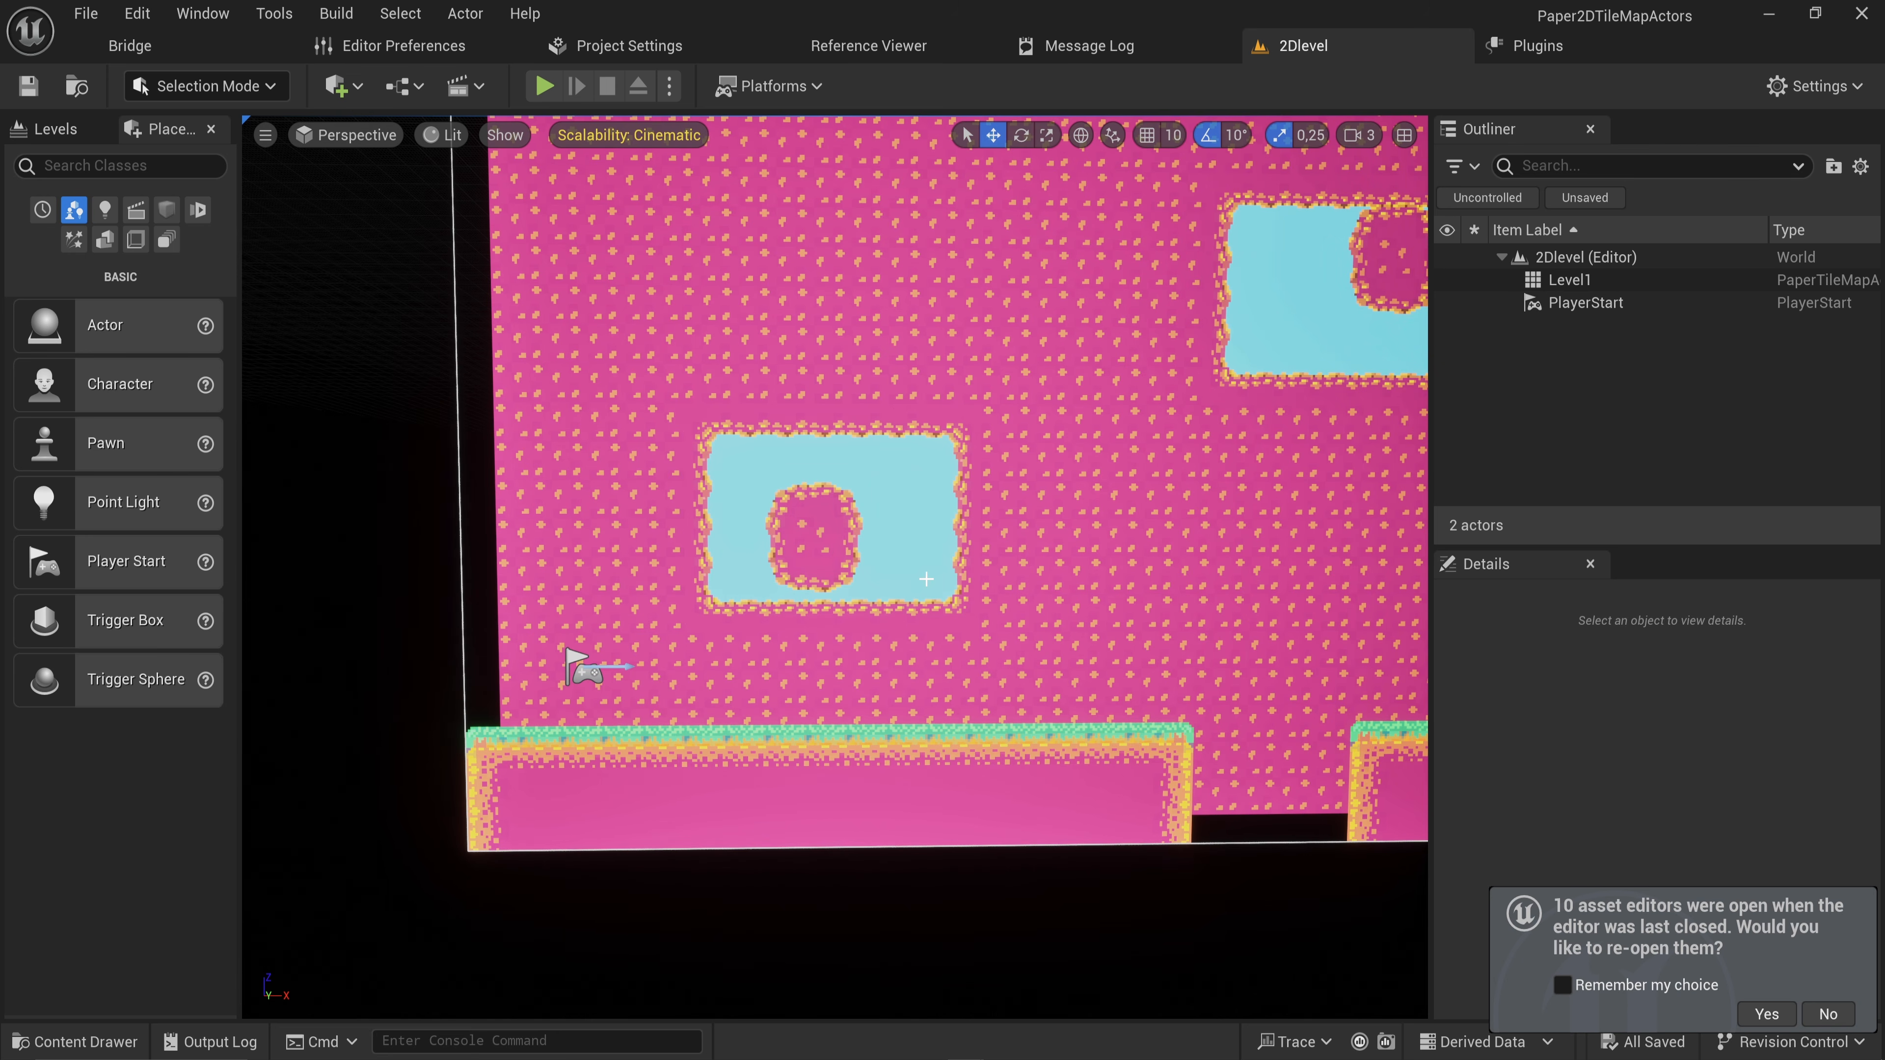
Open the Level1 tile map for editing from the project's Content folder
{"action": "key", "text": "ctrl+space"}
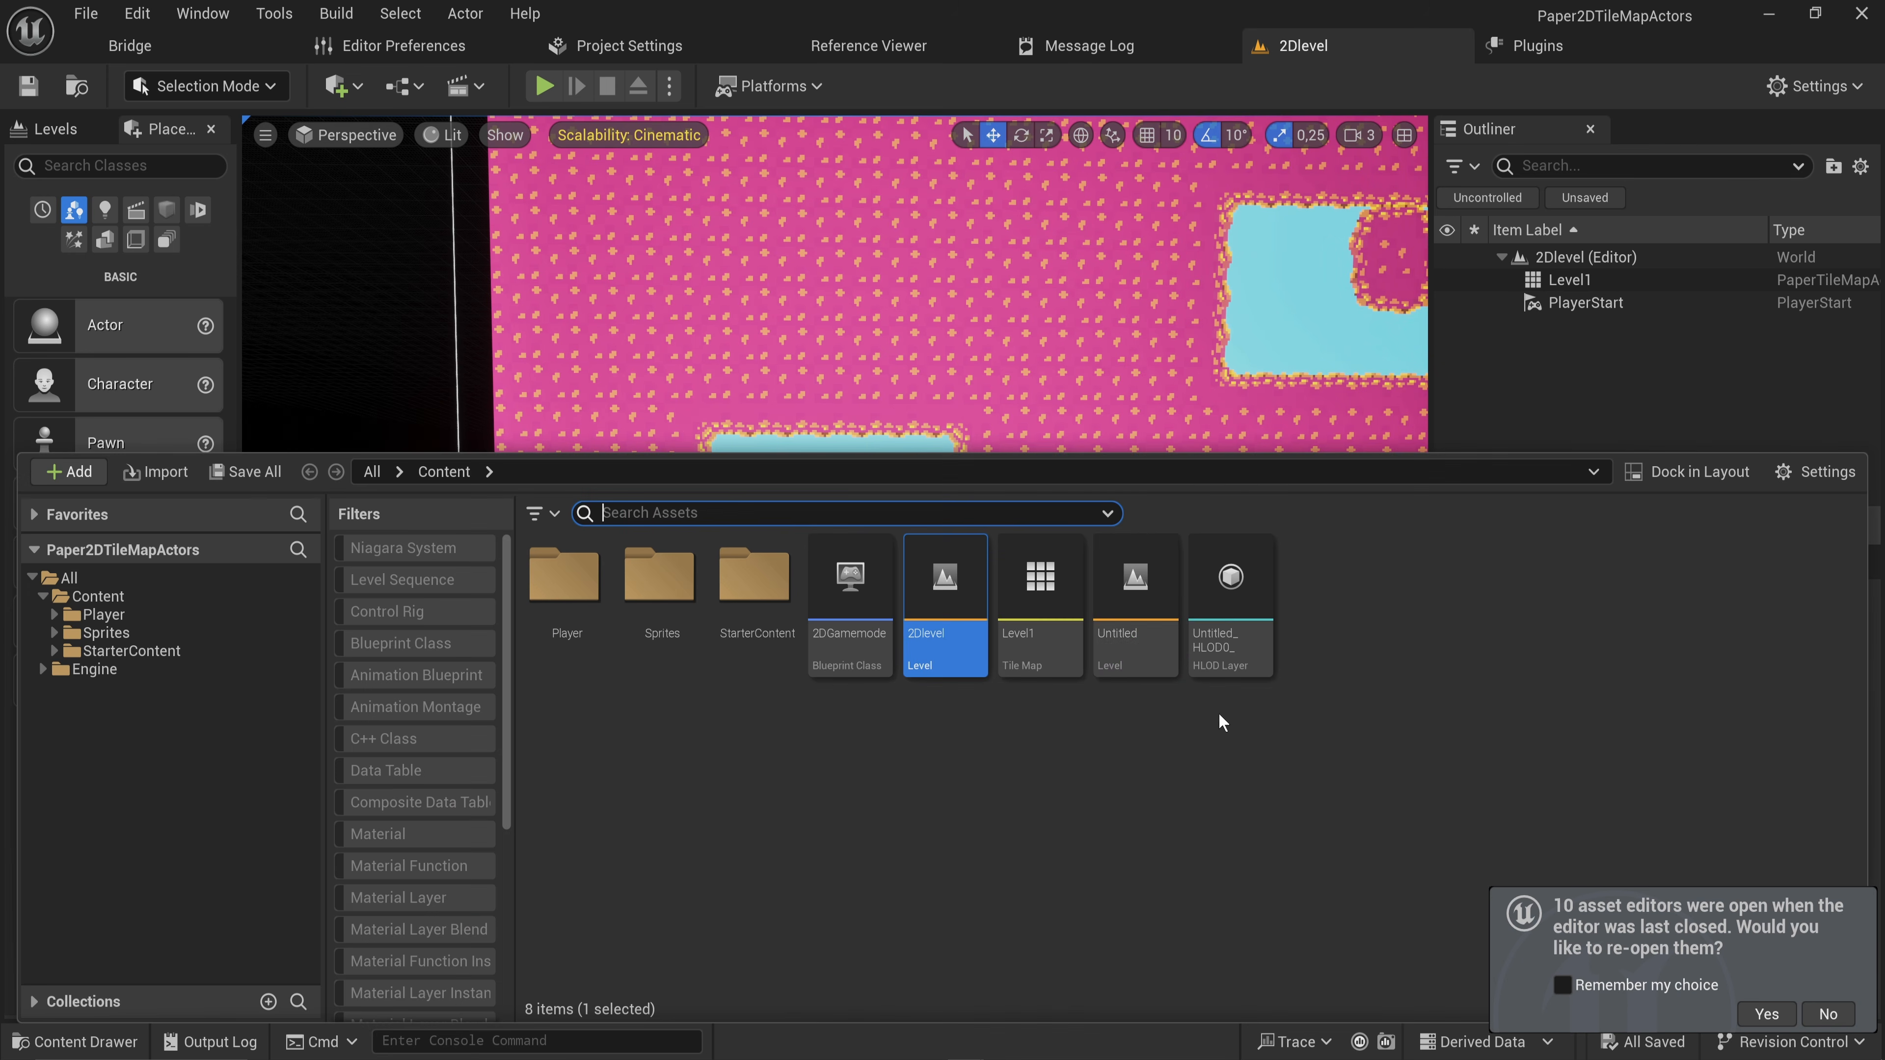
{"action": "double_click", "coordinate": [1037, 616]}
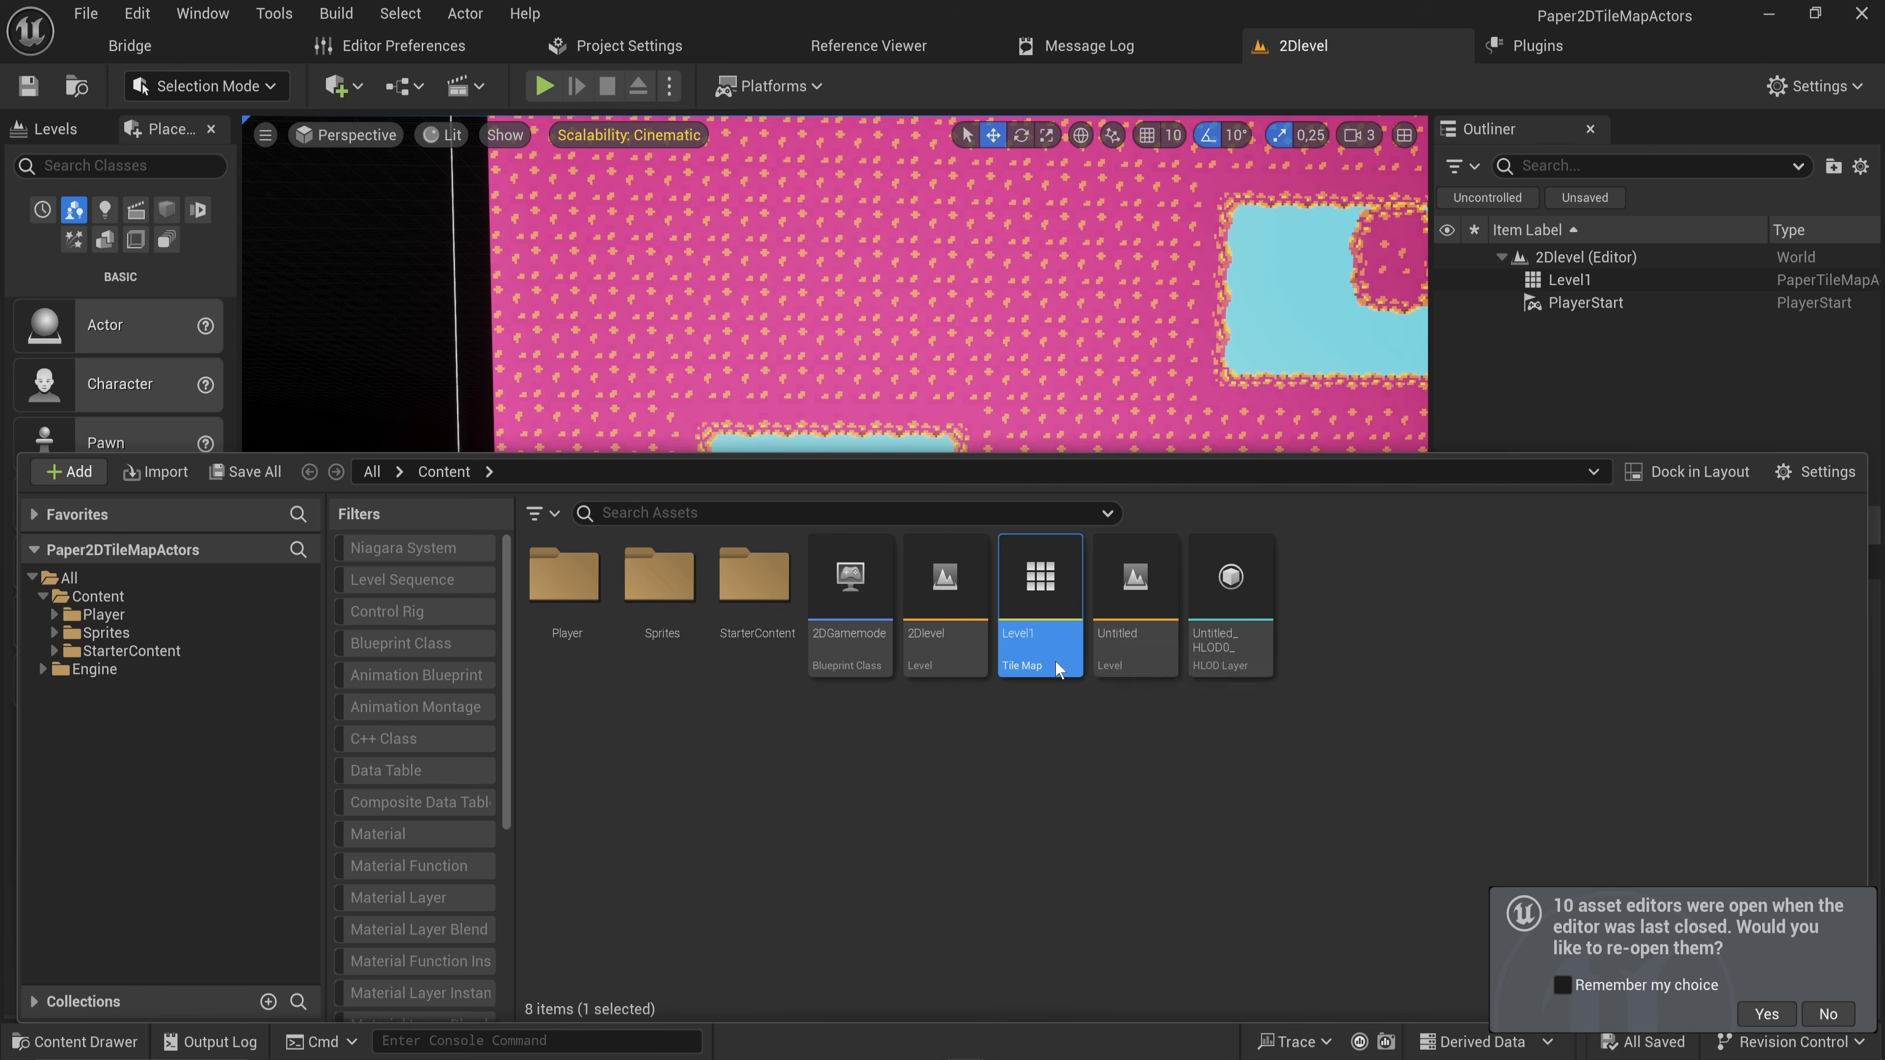
{"action": "scroll", "coordinate": [932, 640], "scroll_direction": "up", "scroll_amount": 6}
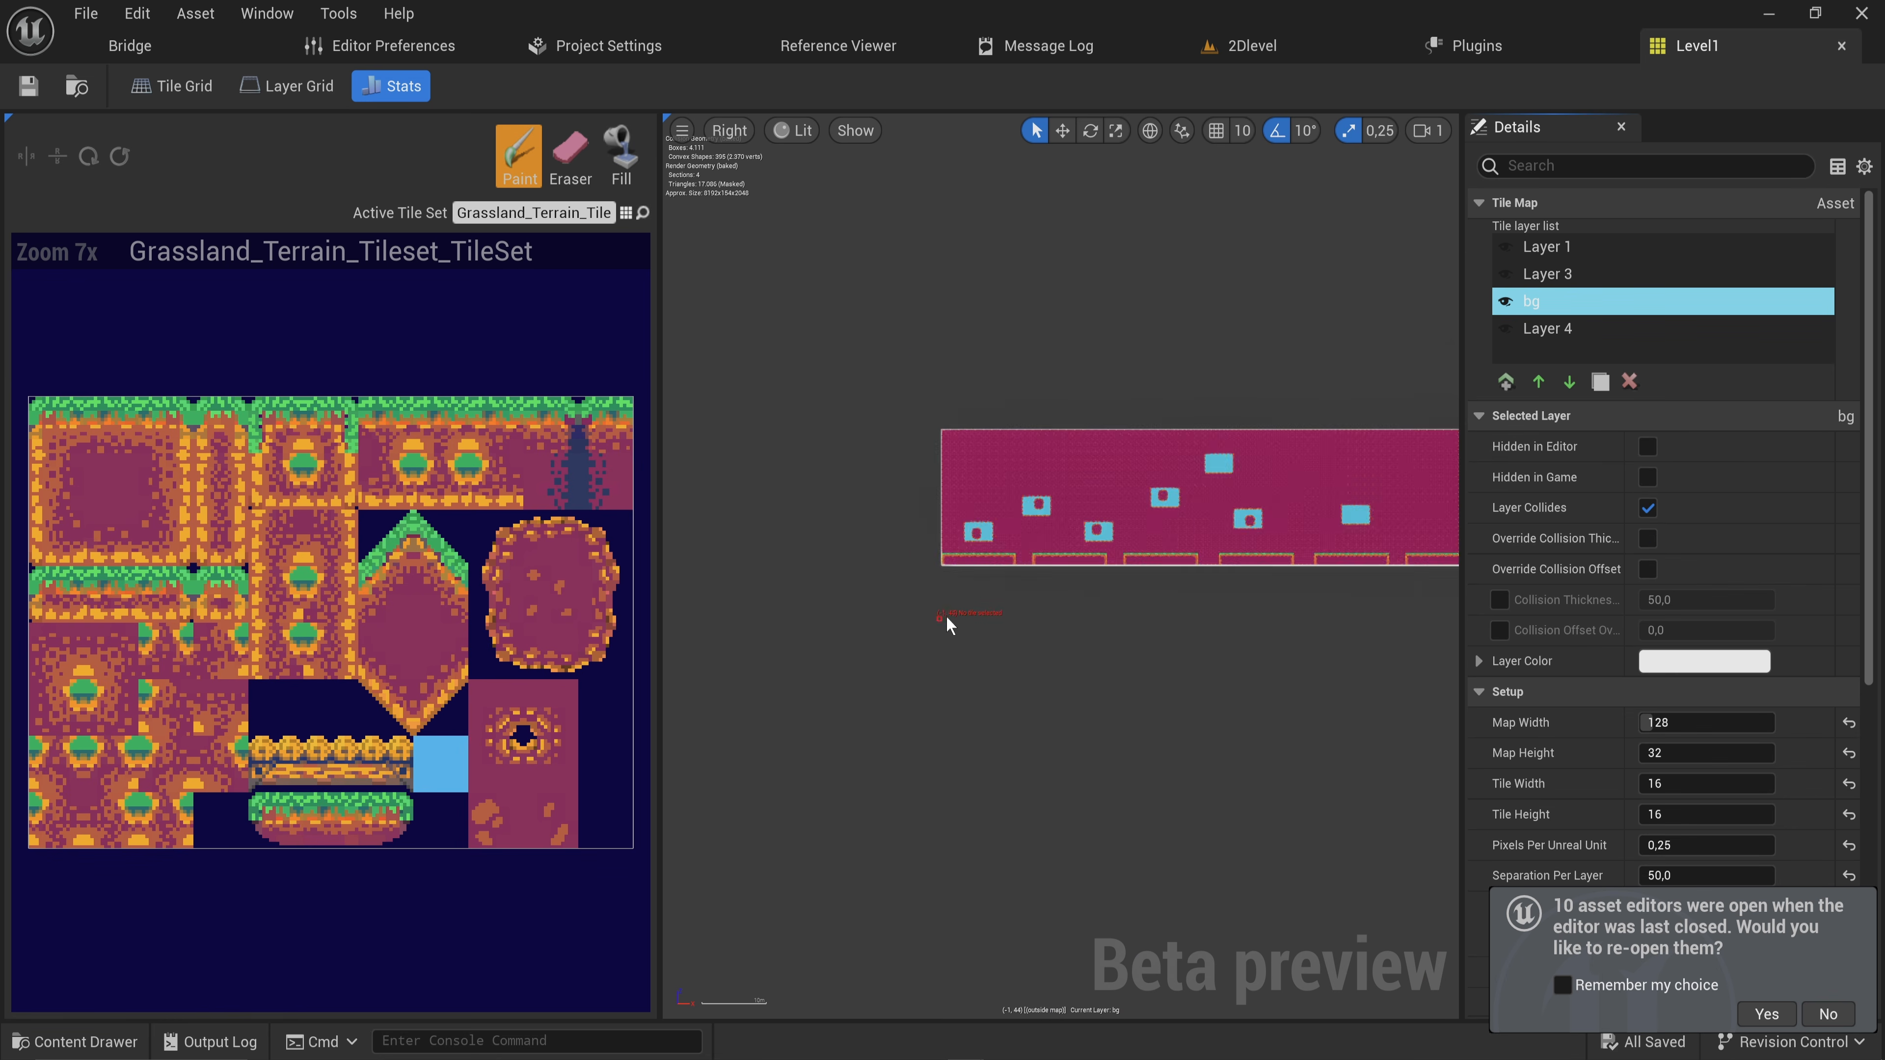
Paint several small floating grass platforms on Layer 1 in a rising path above the ground gap, using the grass-topped platform tiles
{"action": "left_click_drag", "start_coordinate": [263, 806], "coordinate": [335, 820]}
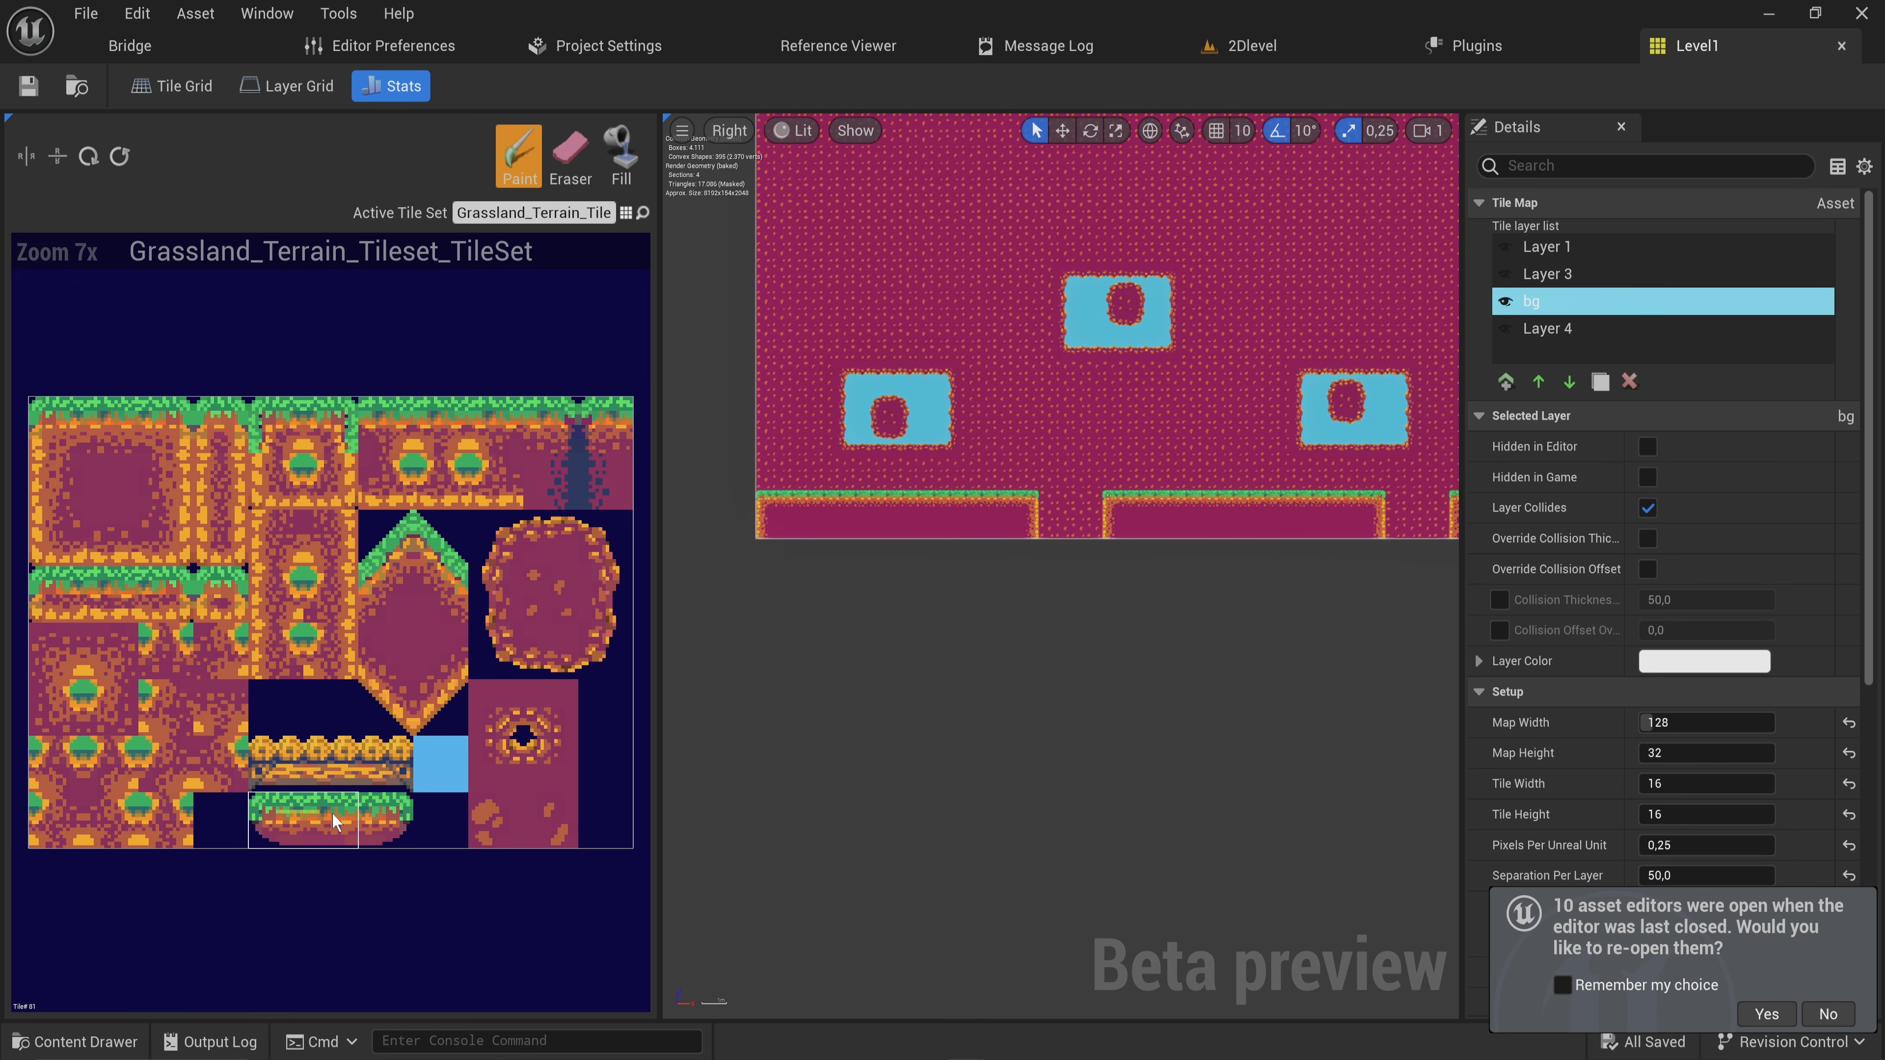
{"action": "scroll", "coordinate": [1026, 420], "scroll_direction": "up", "scroll_amount": 2}
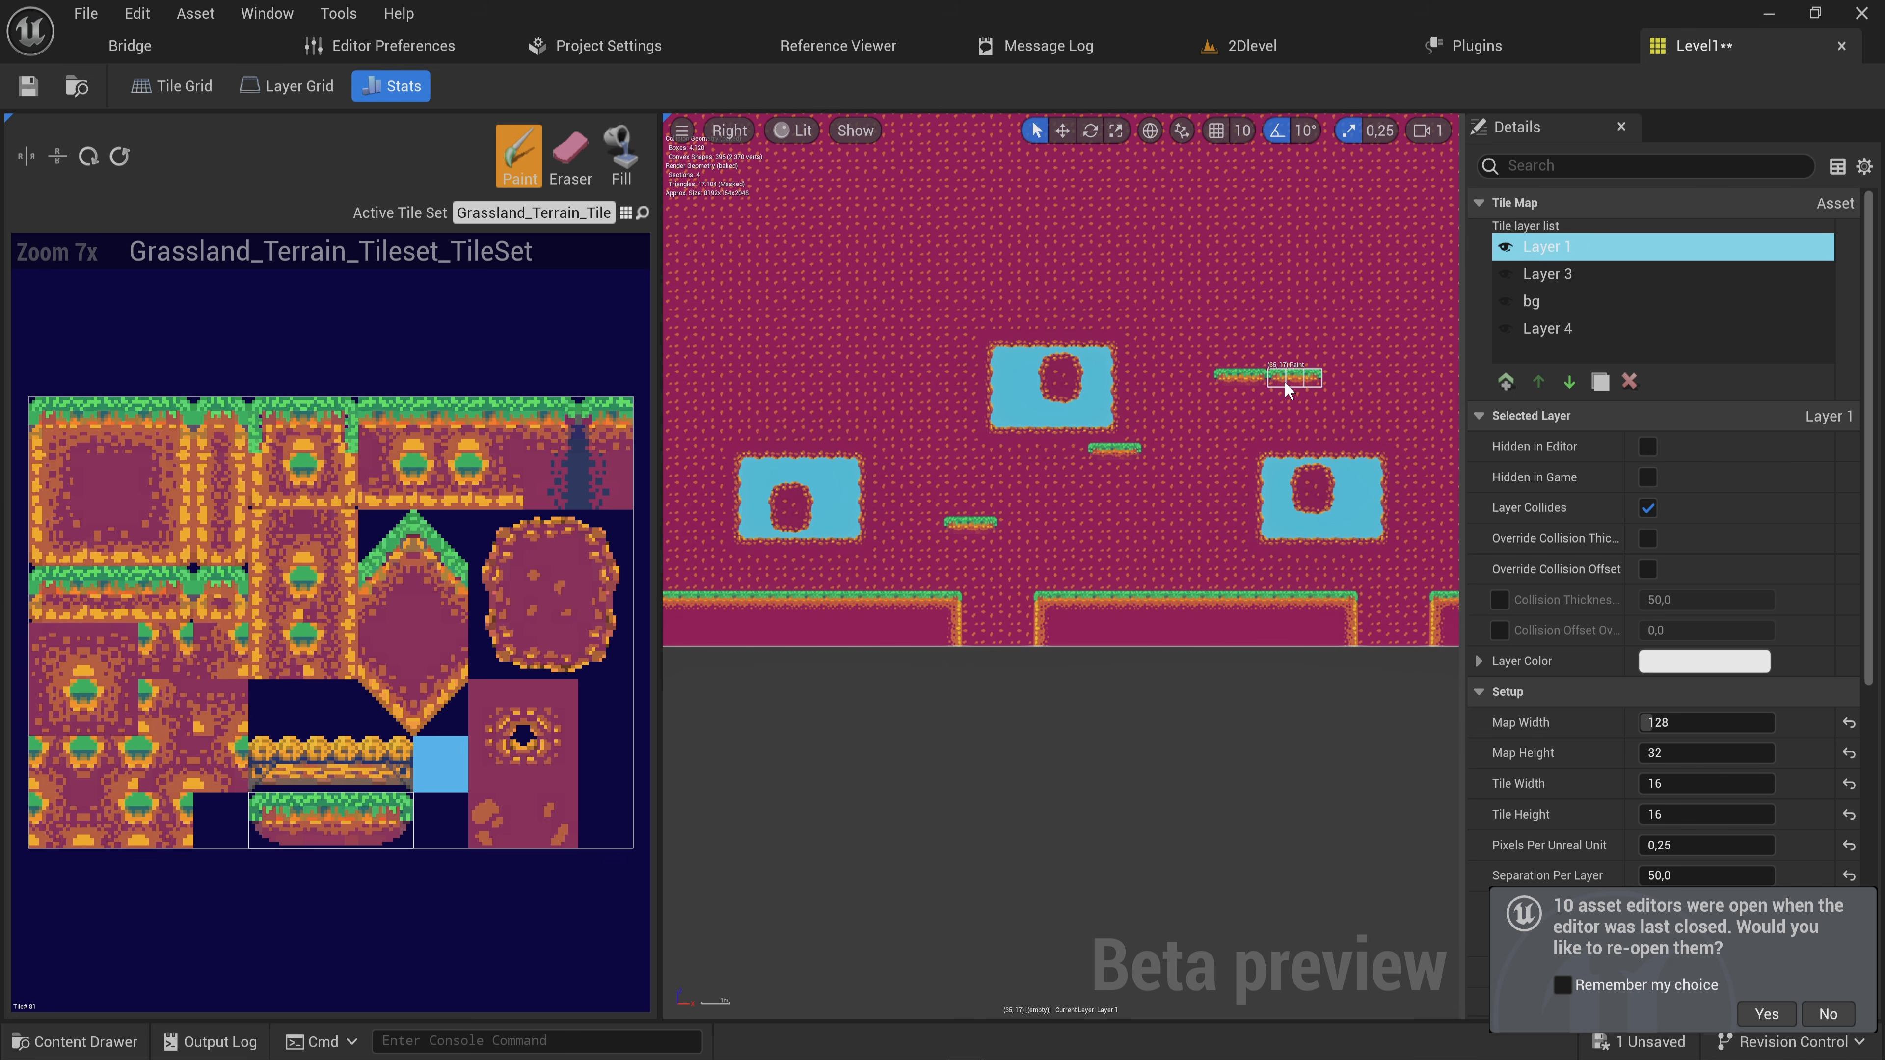
{"action": "right_click_drag", "start_coordinate": [1285, 383], "coordinate": [1144, 424]}
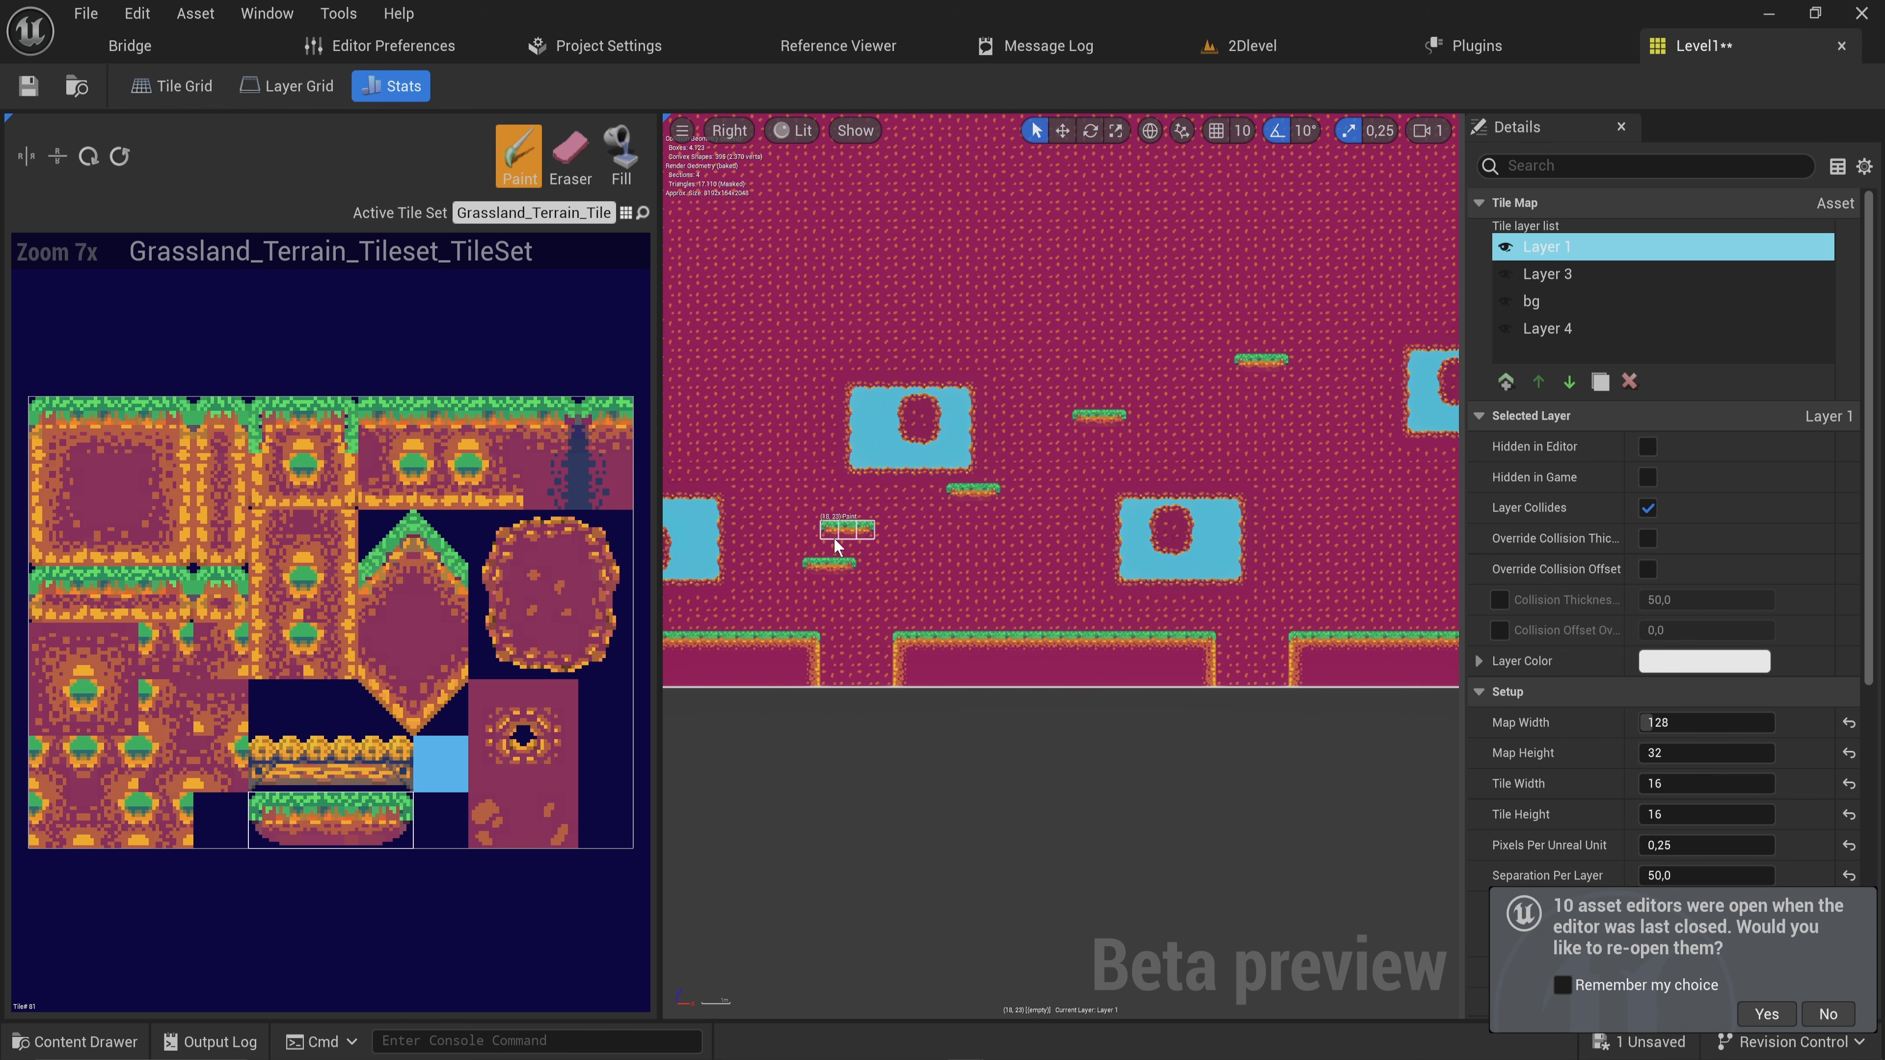
{"action": "scroll", "coordinate": [859, 566], "scroll_direction": "up", "scroll_amount": 1}
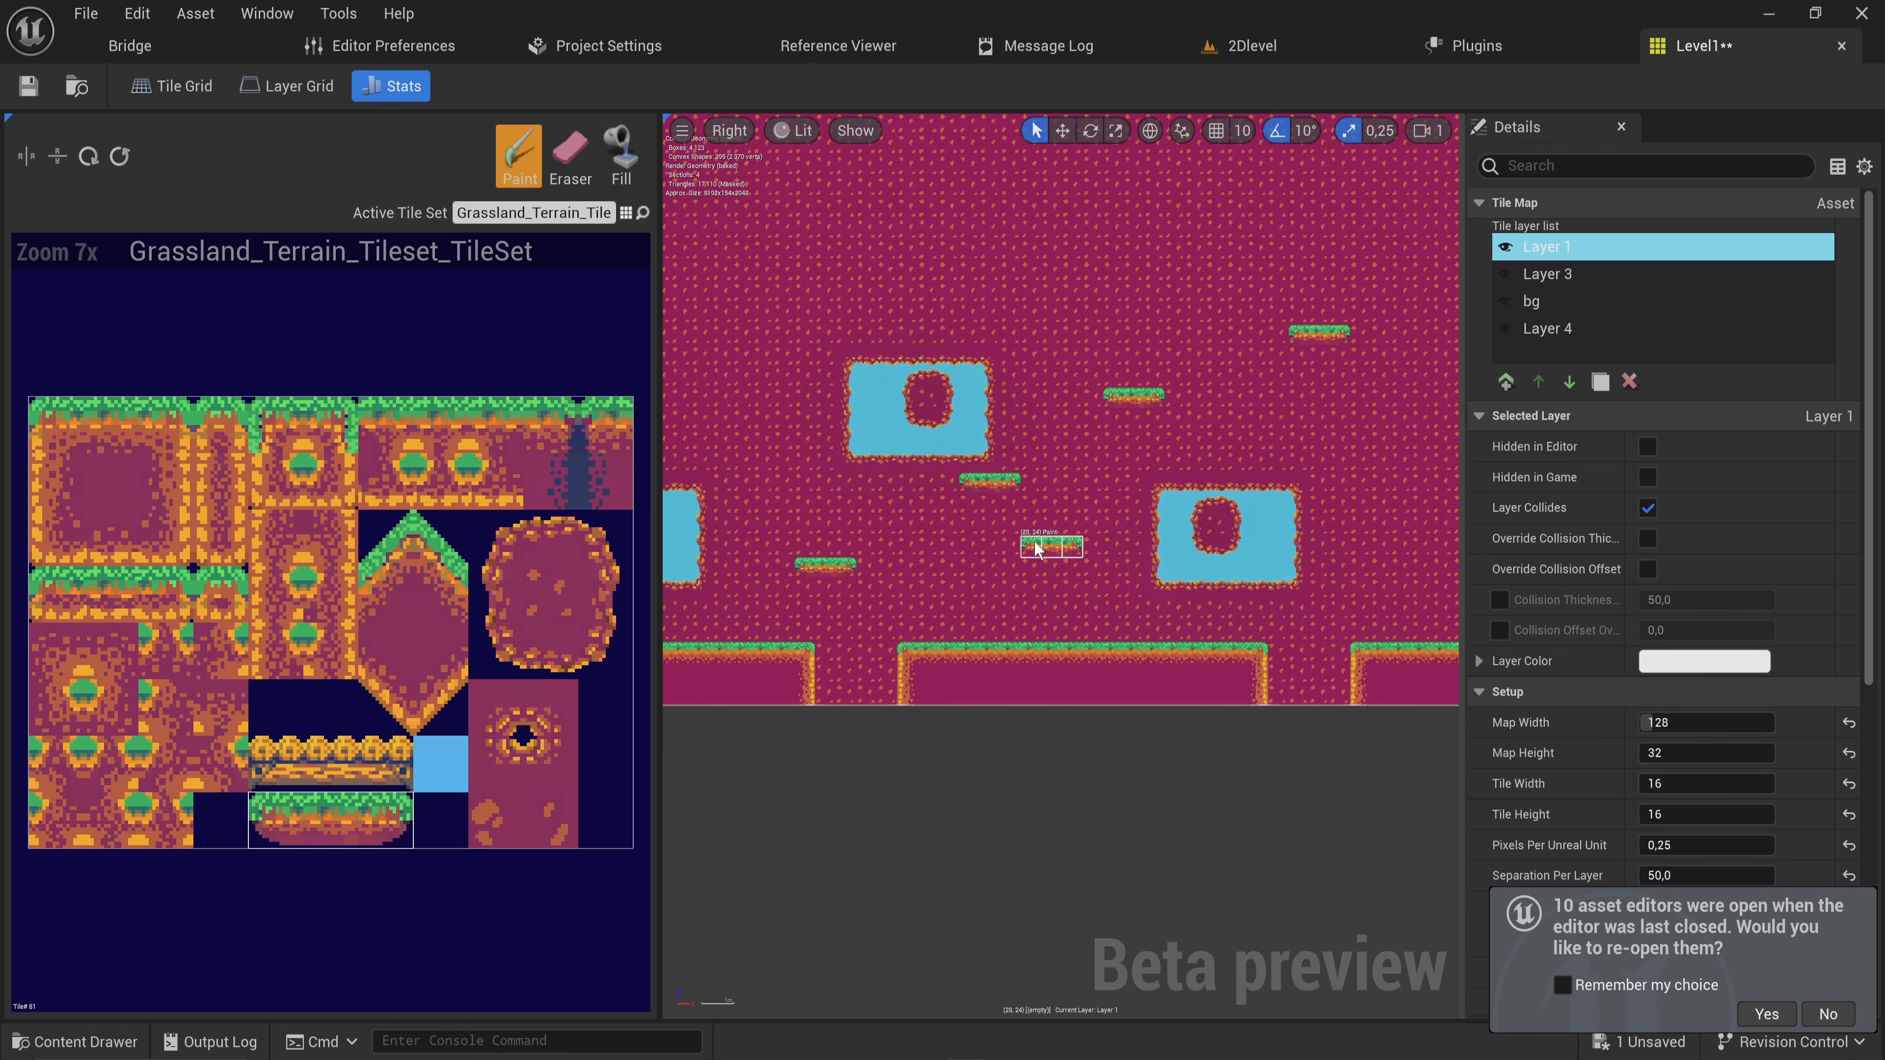
{"action": "right_click_drag", "start_coordinate": [819, 576], "coordinate": [895, 570]}
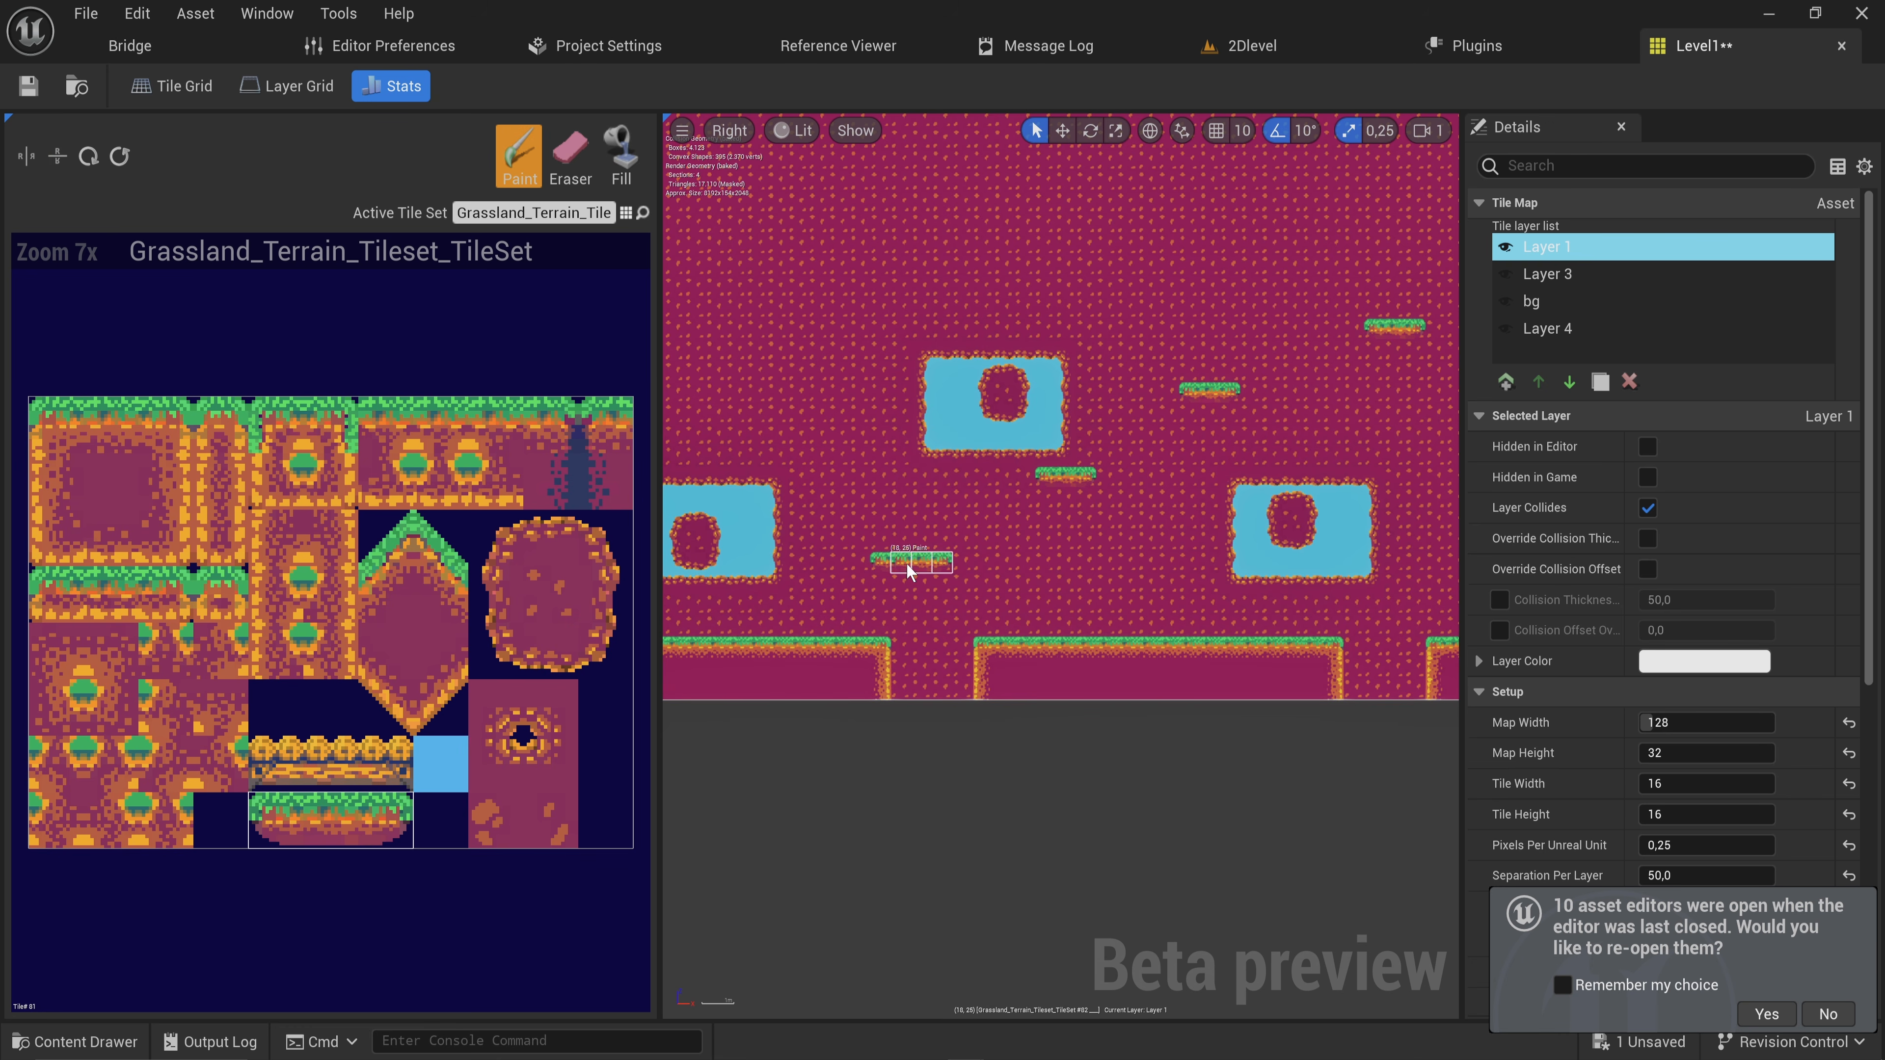
Play-test the 2Dlevel by running and jumping the character across the floating platforms, and end the play session
{"action": "left_click", "coordinate": [1291, 45]}
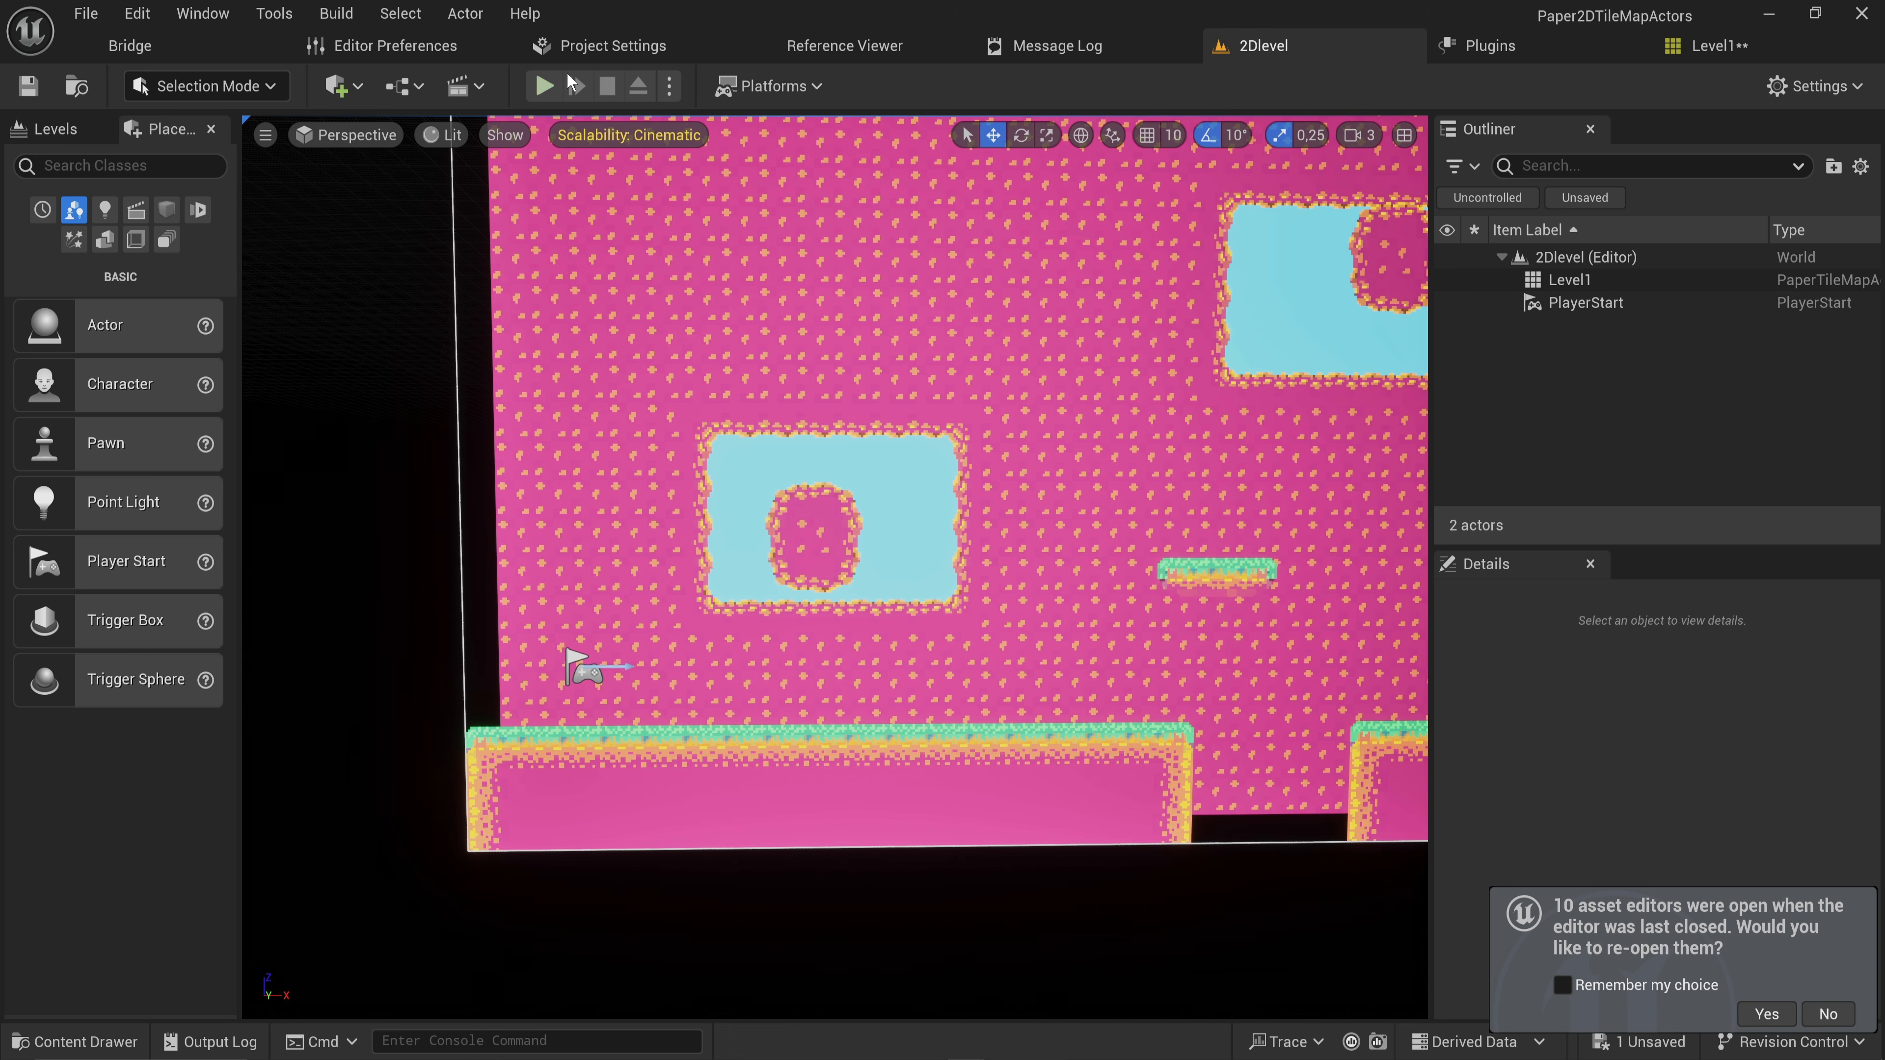
{"action": "key", "text": "alt+p"}
{"action": "key", "text": "d"}
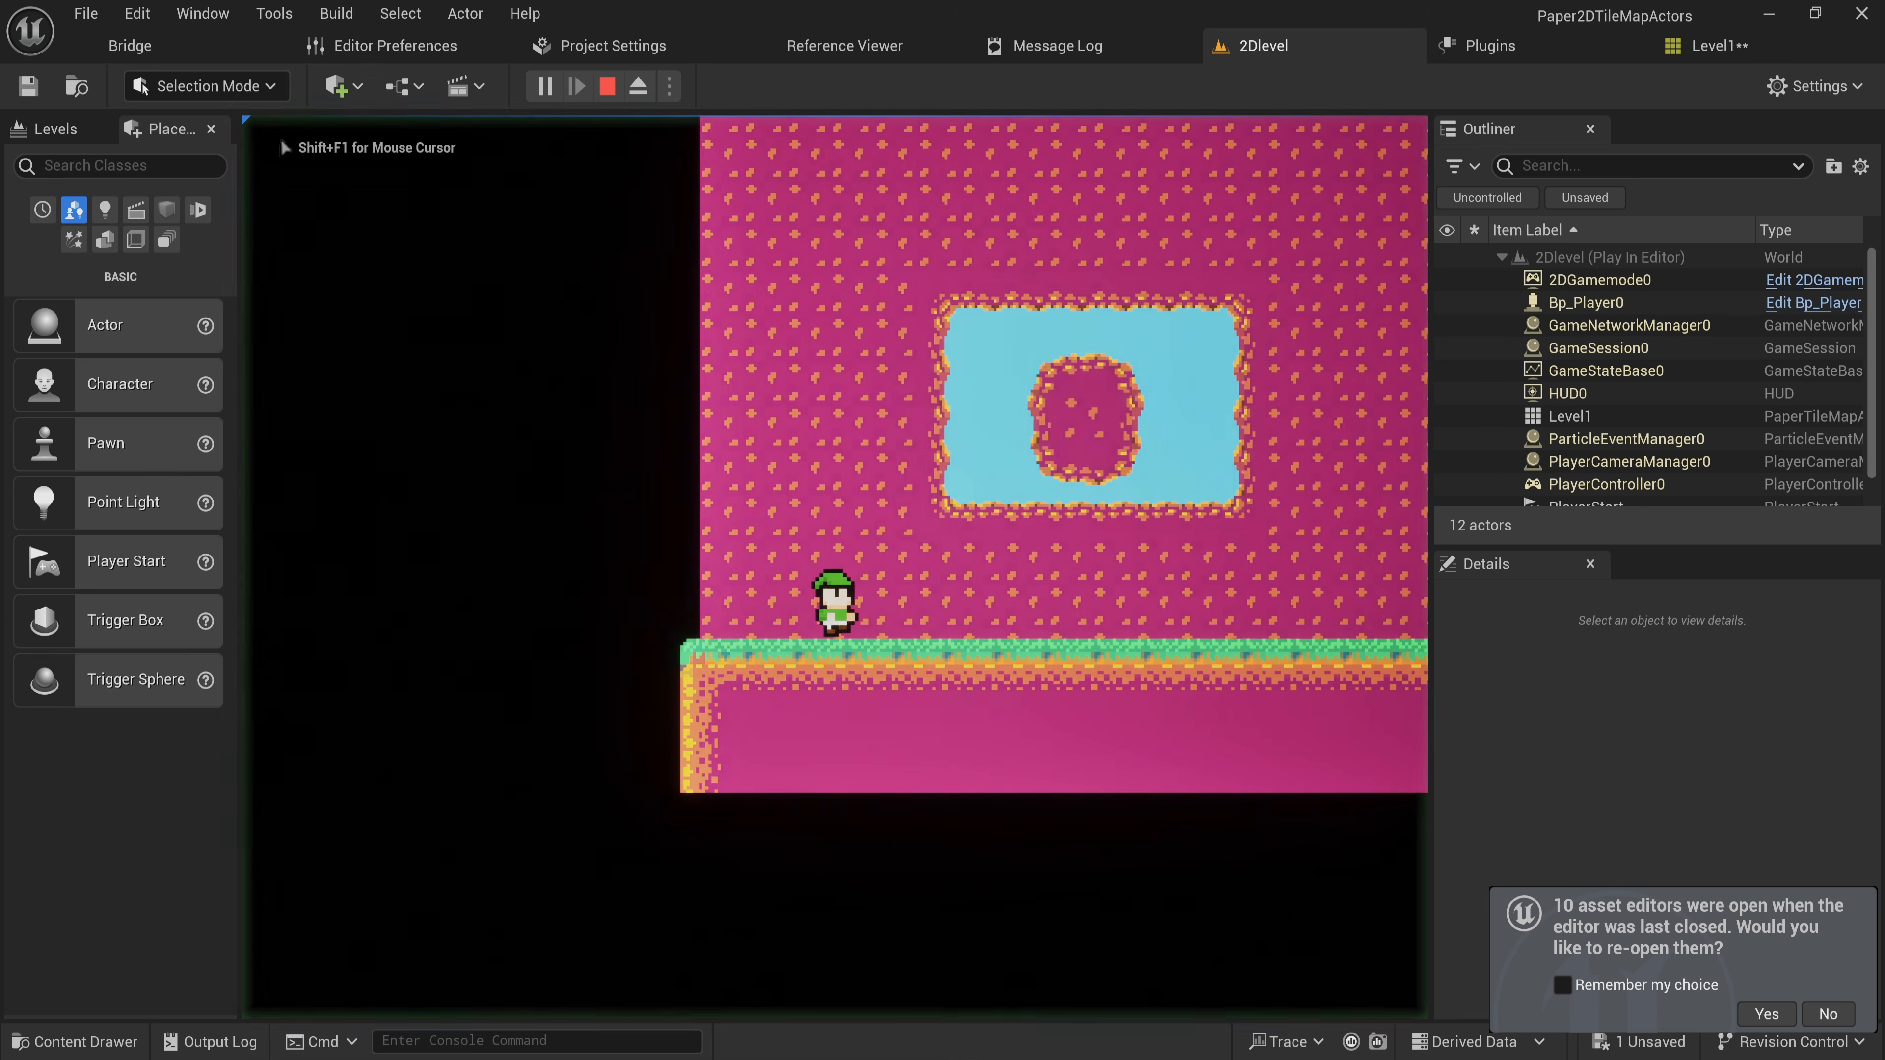
{"action": "key", "text": "space"}
{"action": "key", "text": "d"}
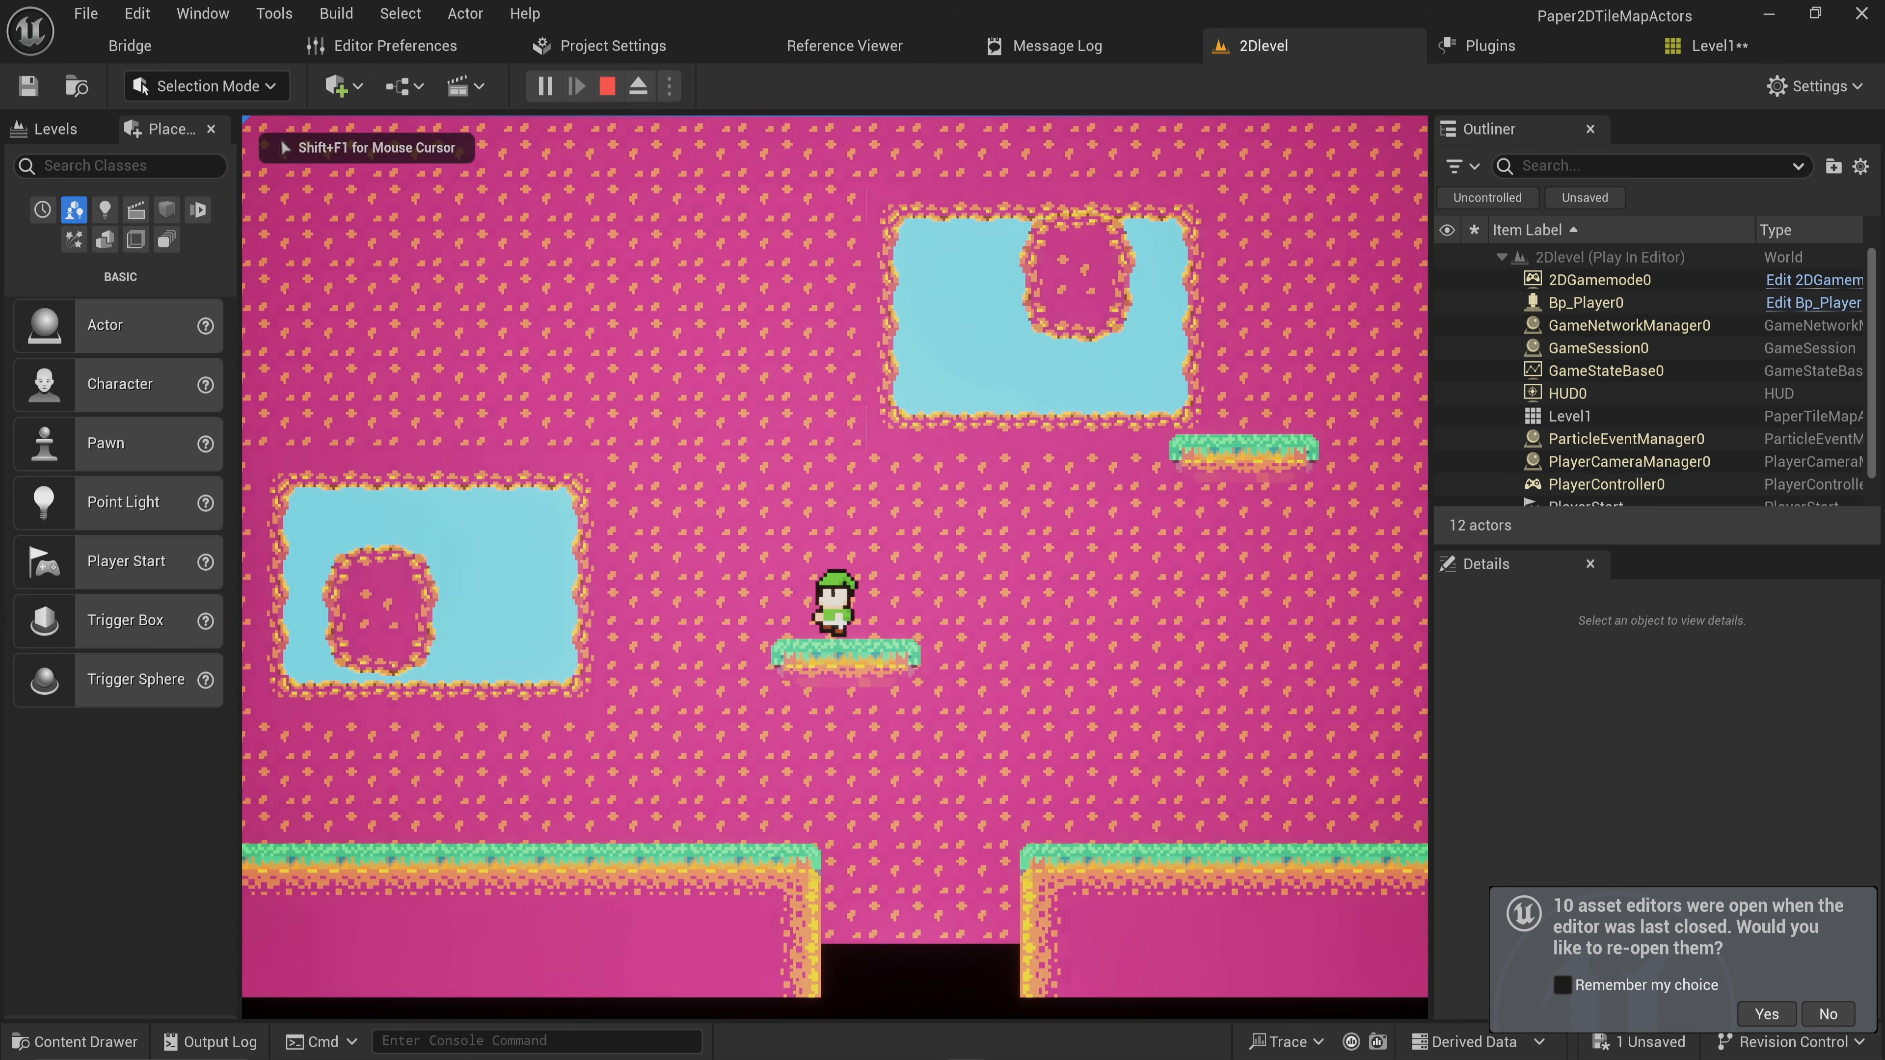
{"action": "key", "text": "space"}
{"action": "key", "text": "a"}
{"action": "key", "text": "d"}
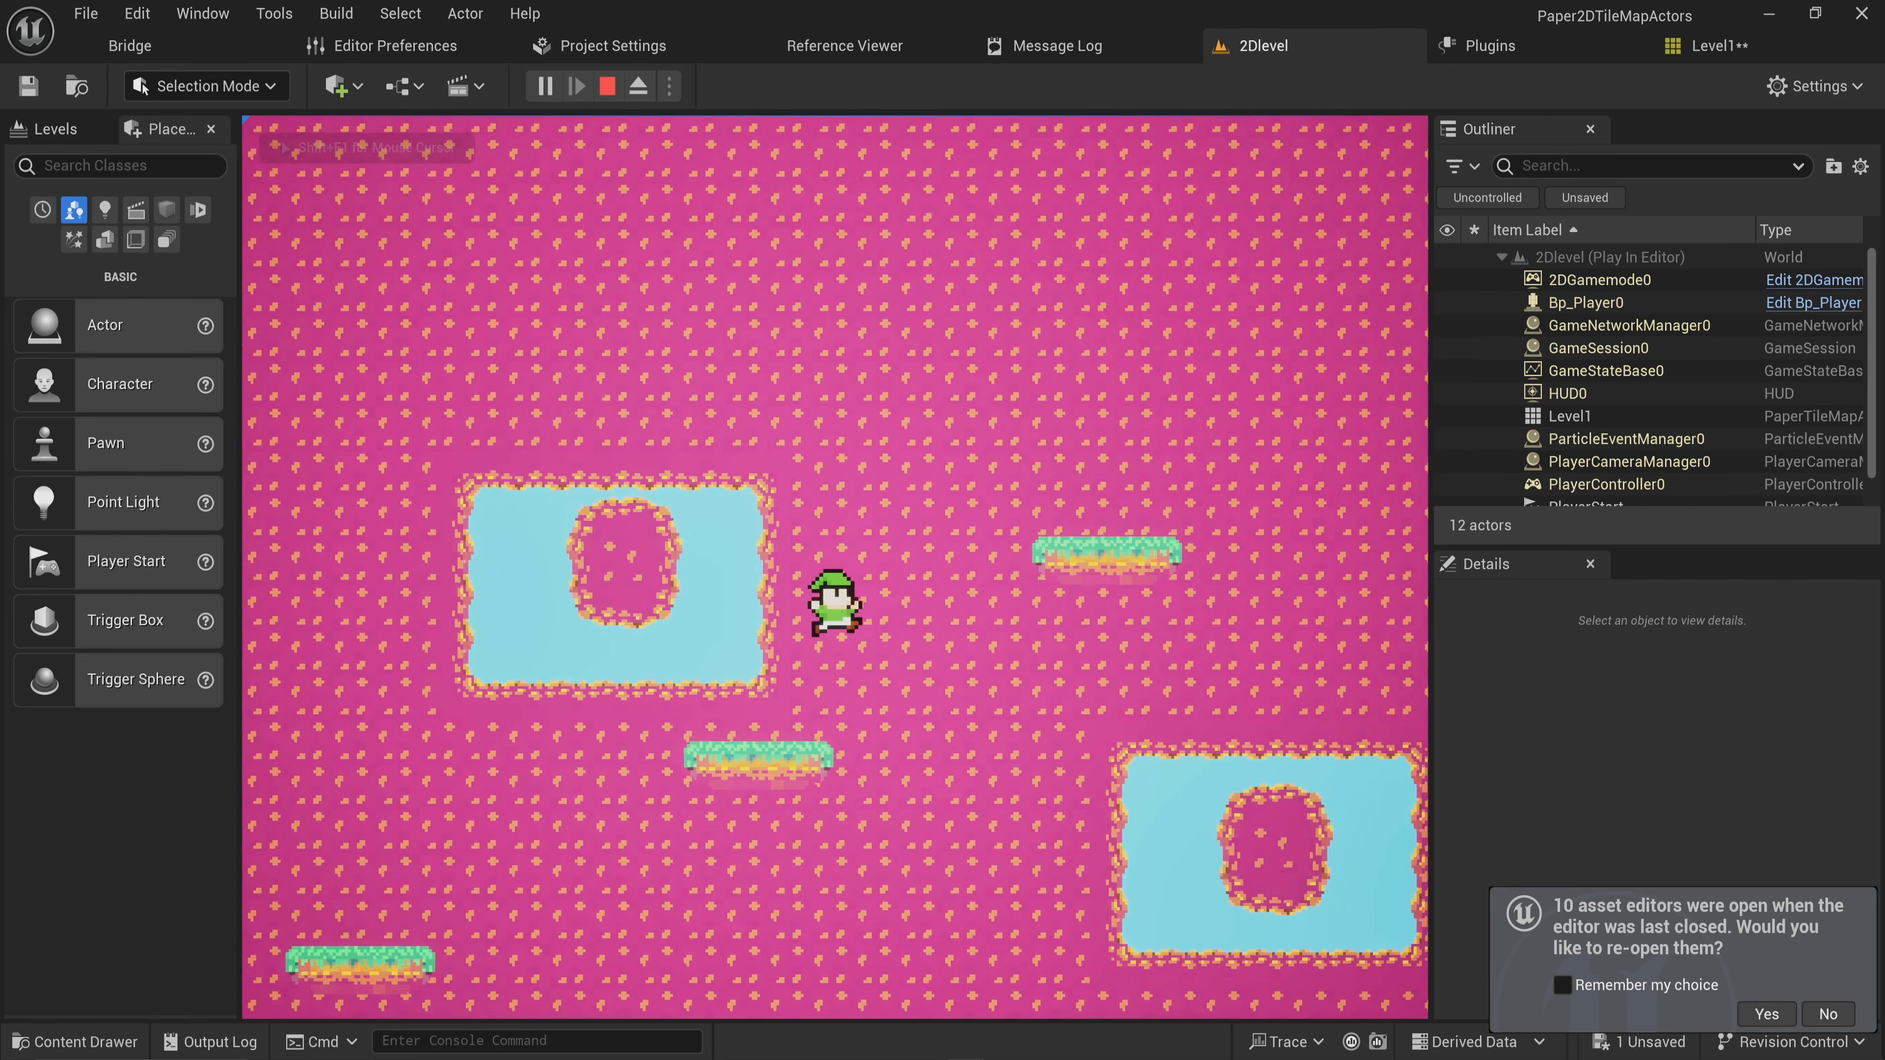
{"action": "key", "text": "space"}
{"action": "key", "text": "d"}
{"action": "key", "text": "space"}
{"action": "key", "text": "space"}
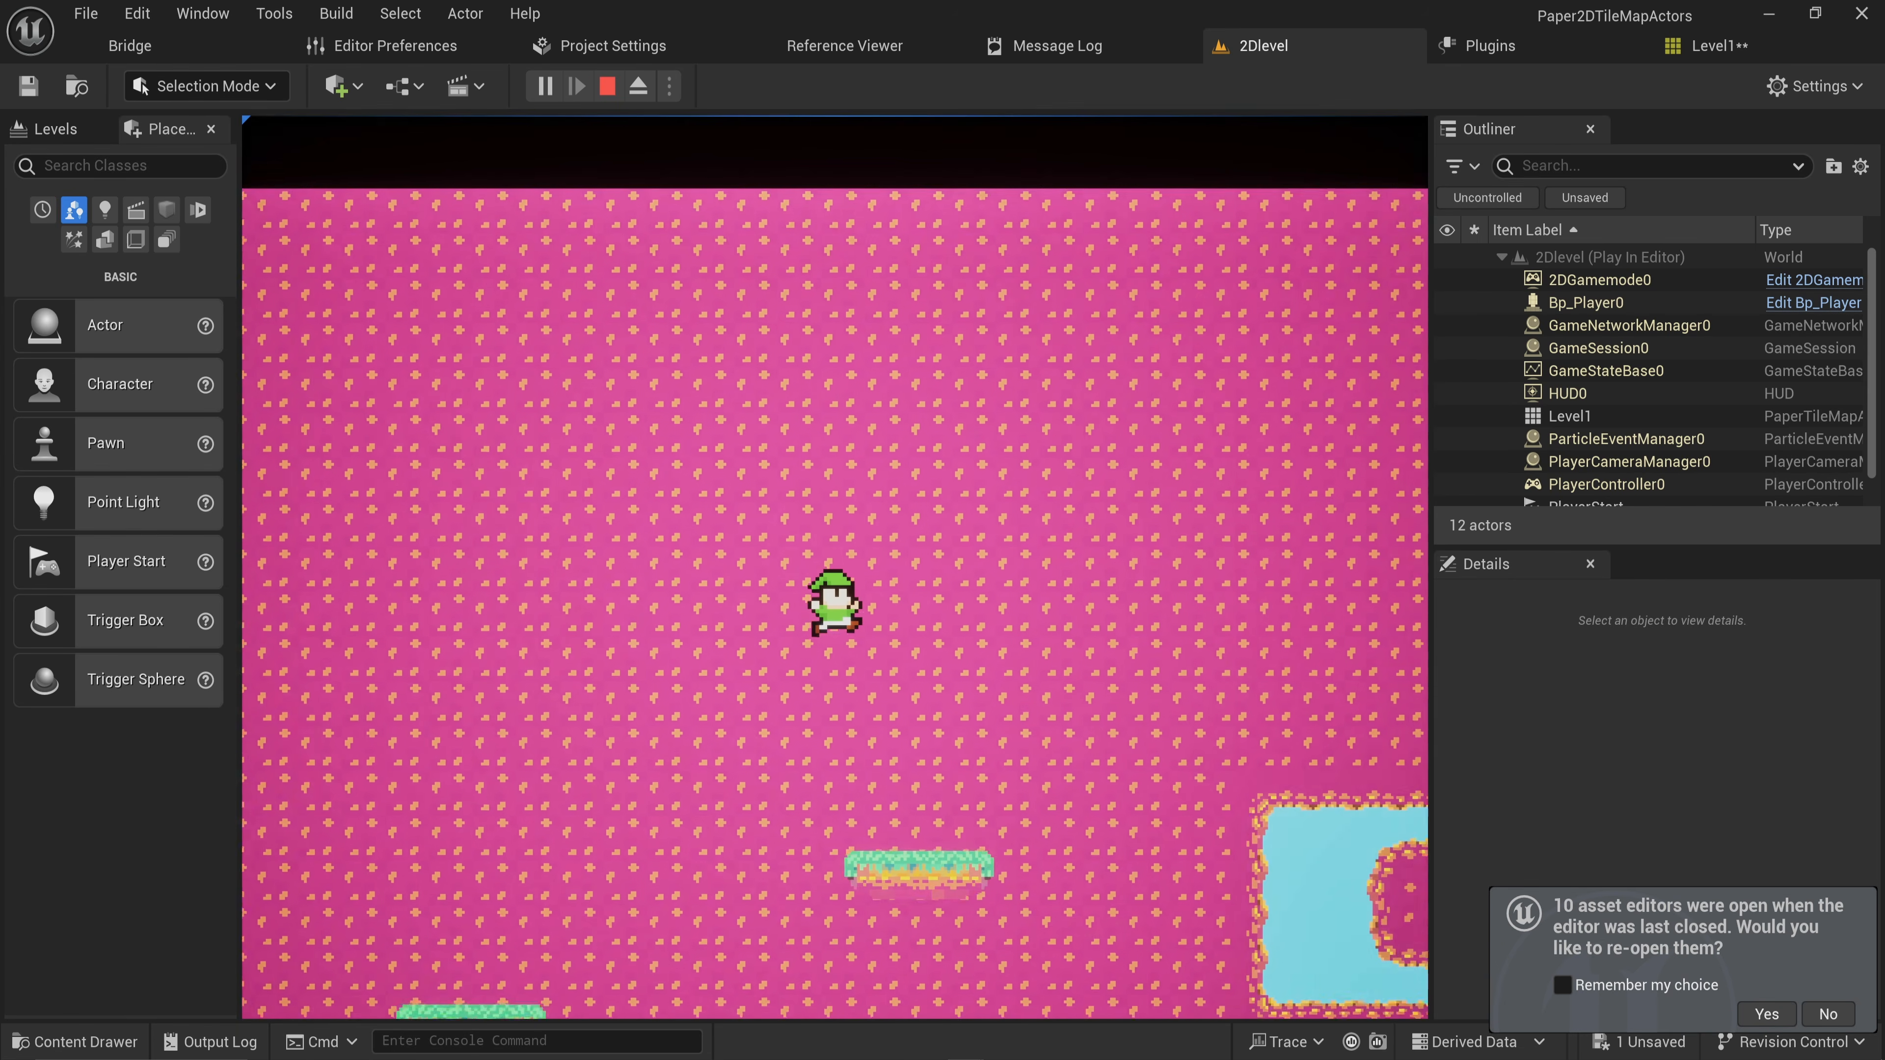
{"action": "key", "text": "a"}
{"action": "key", "text": "space"}
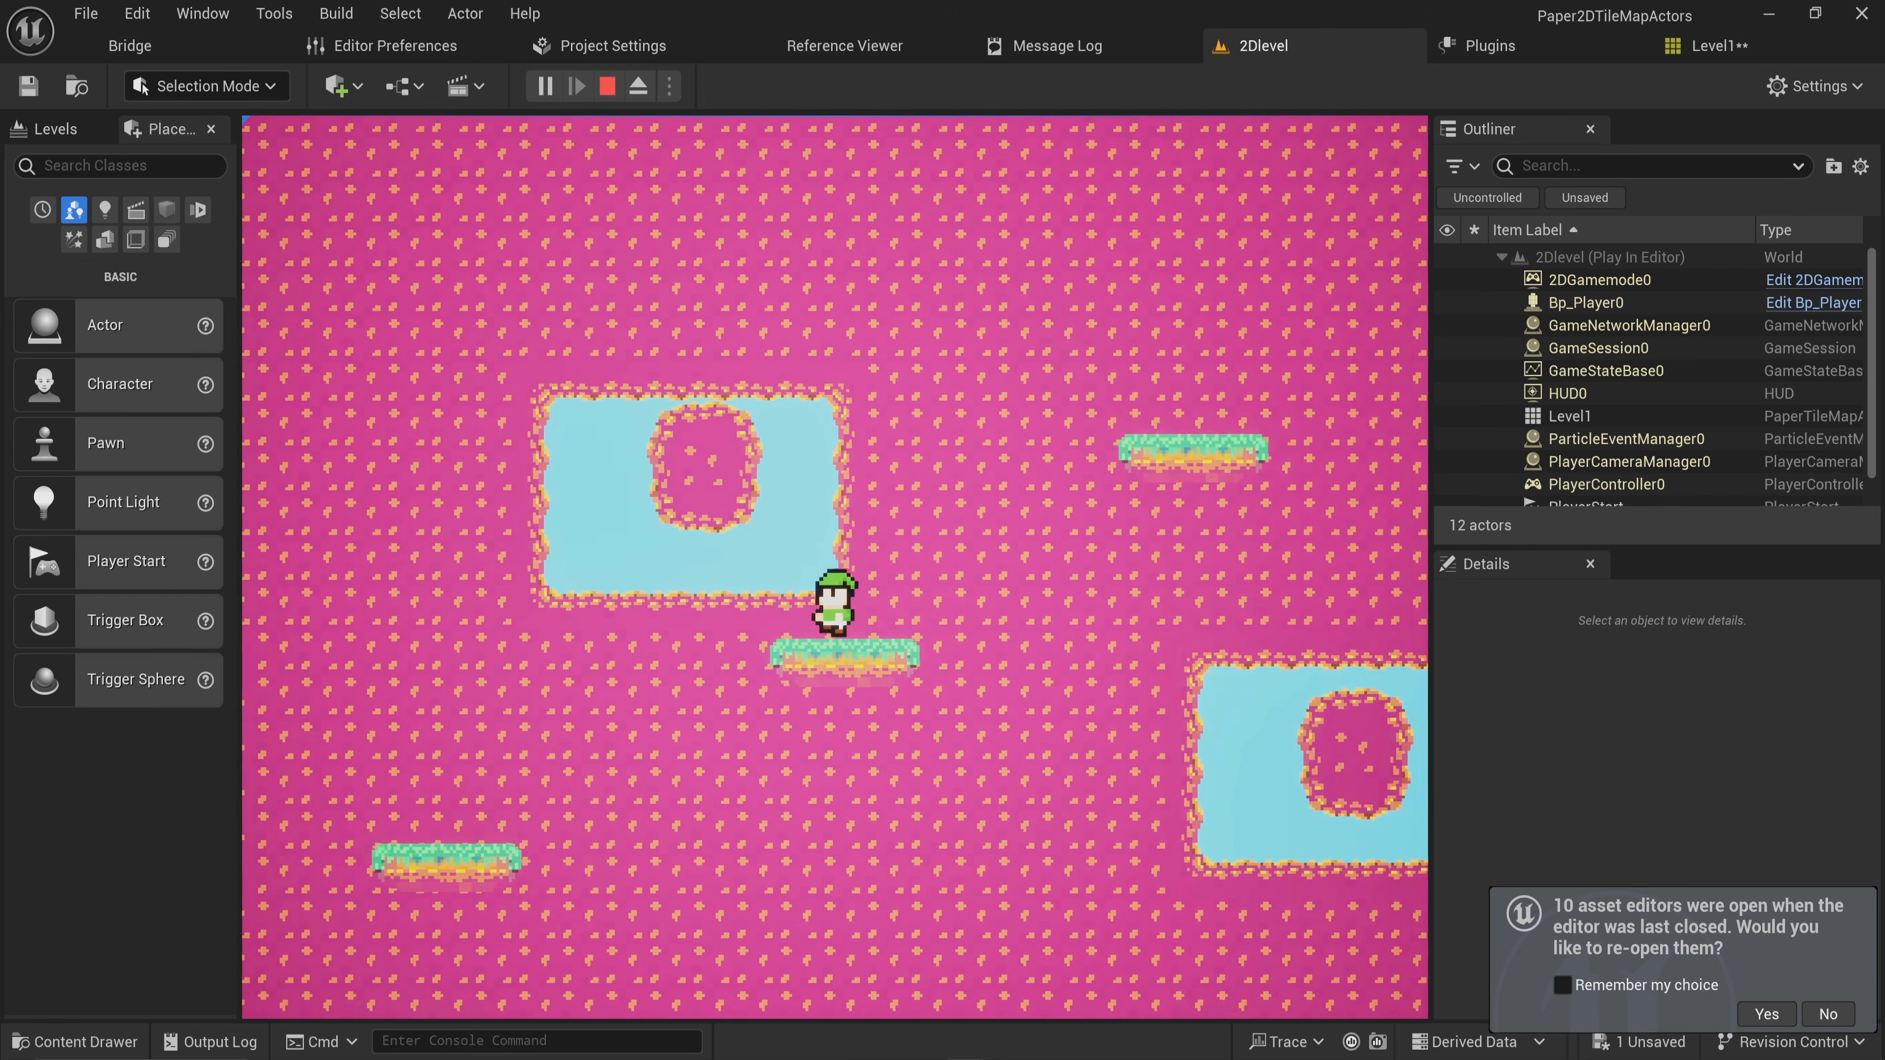
{"action": "key", "text": "space"}
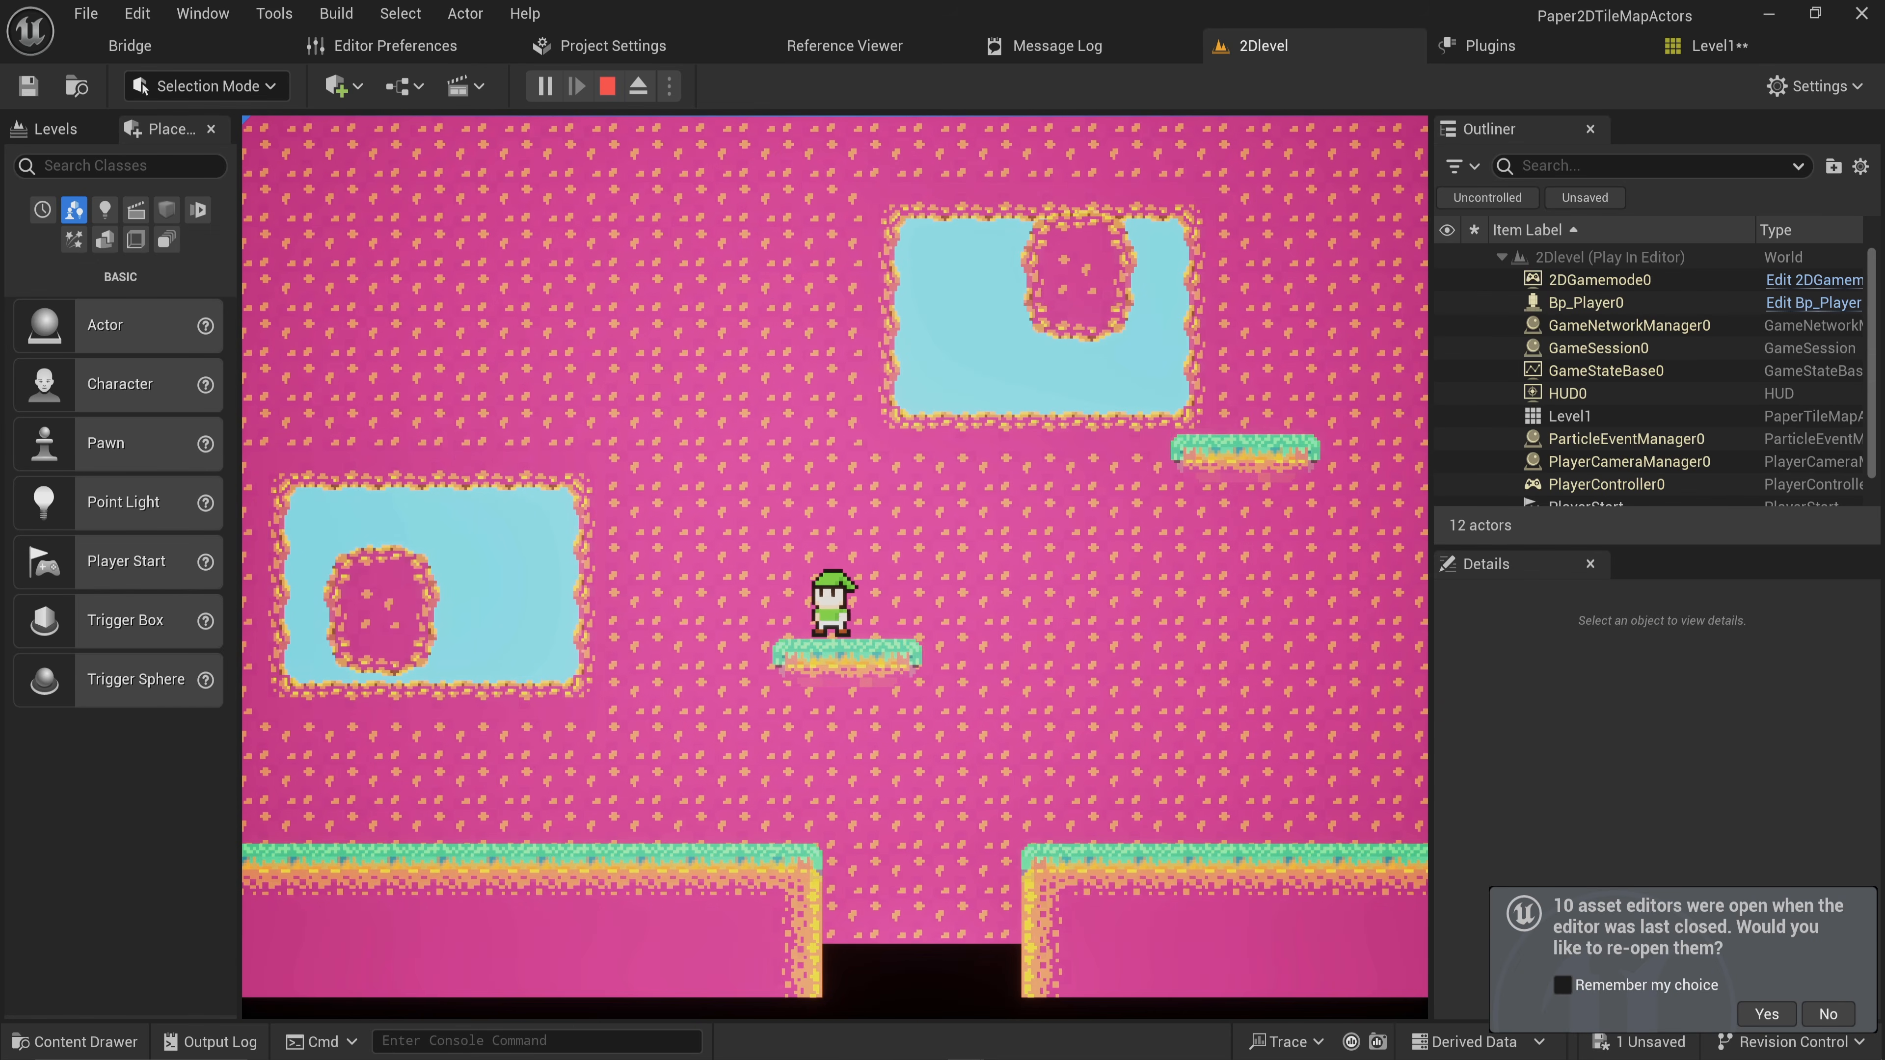
{"action": "key", "text": "Escape"}
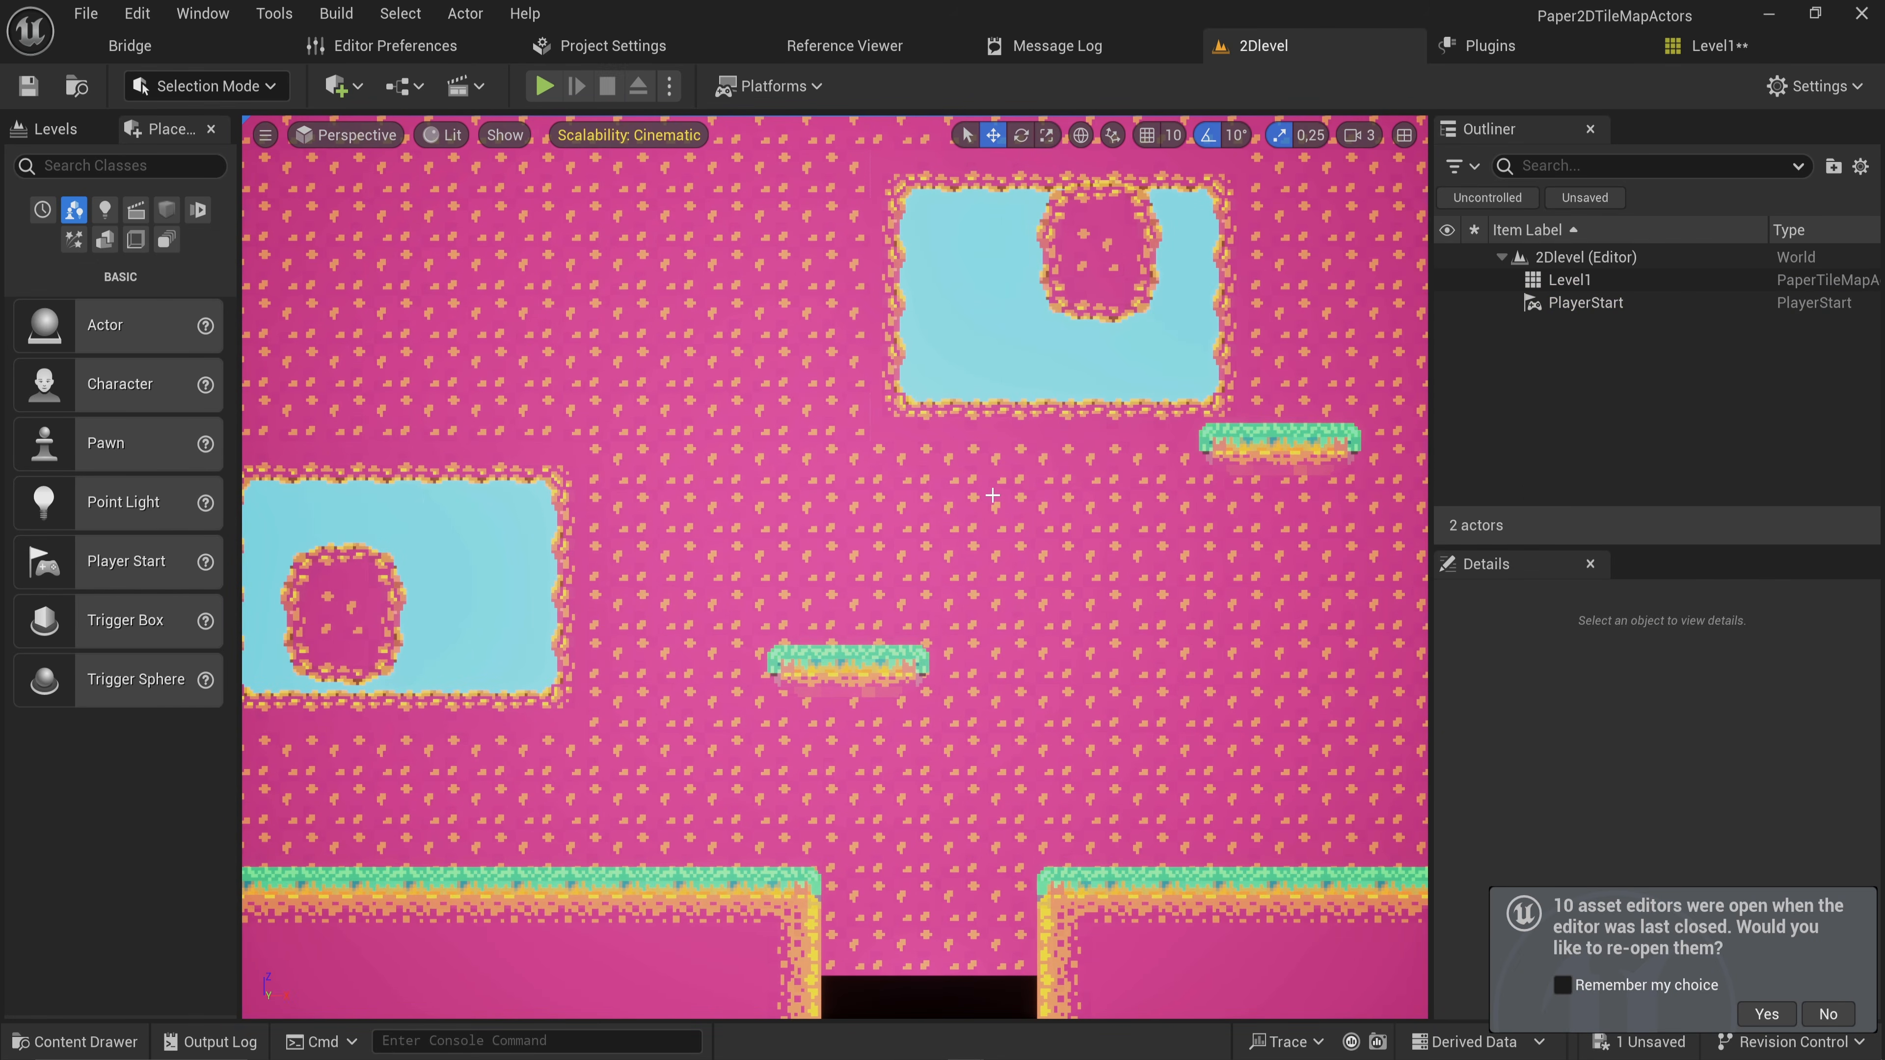
Create a blueprint class based on PaperTileMapActor in the Content folder and name it MOvingPlatform
{"action": "left_click_drag", "start_coordinate": [993, 496], "coordinate": [962, 558]}
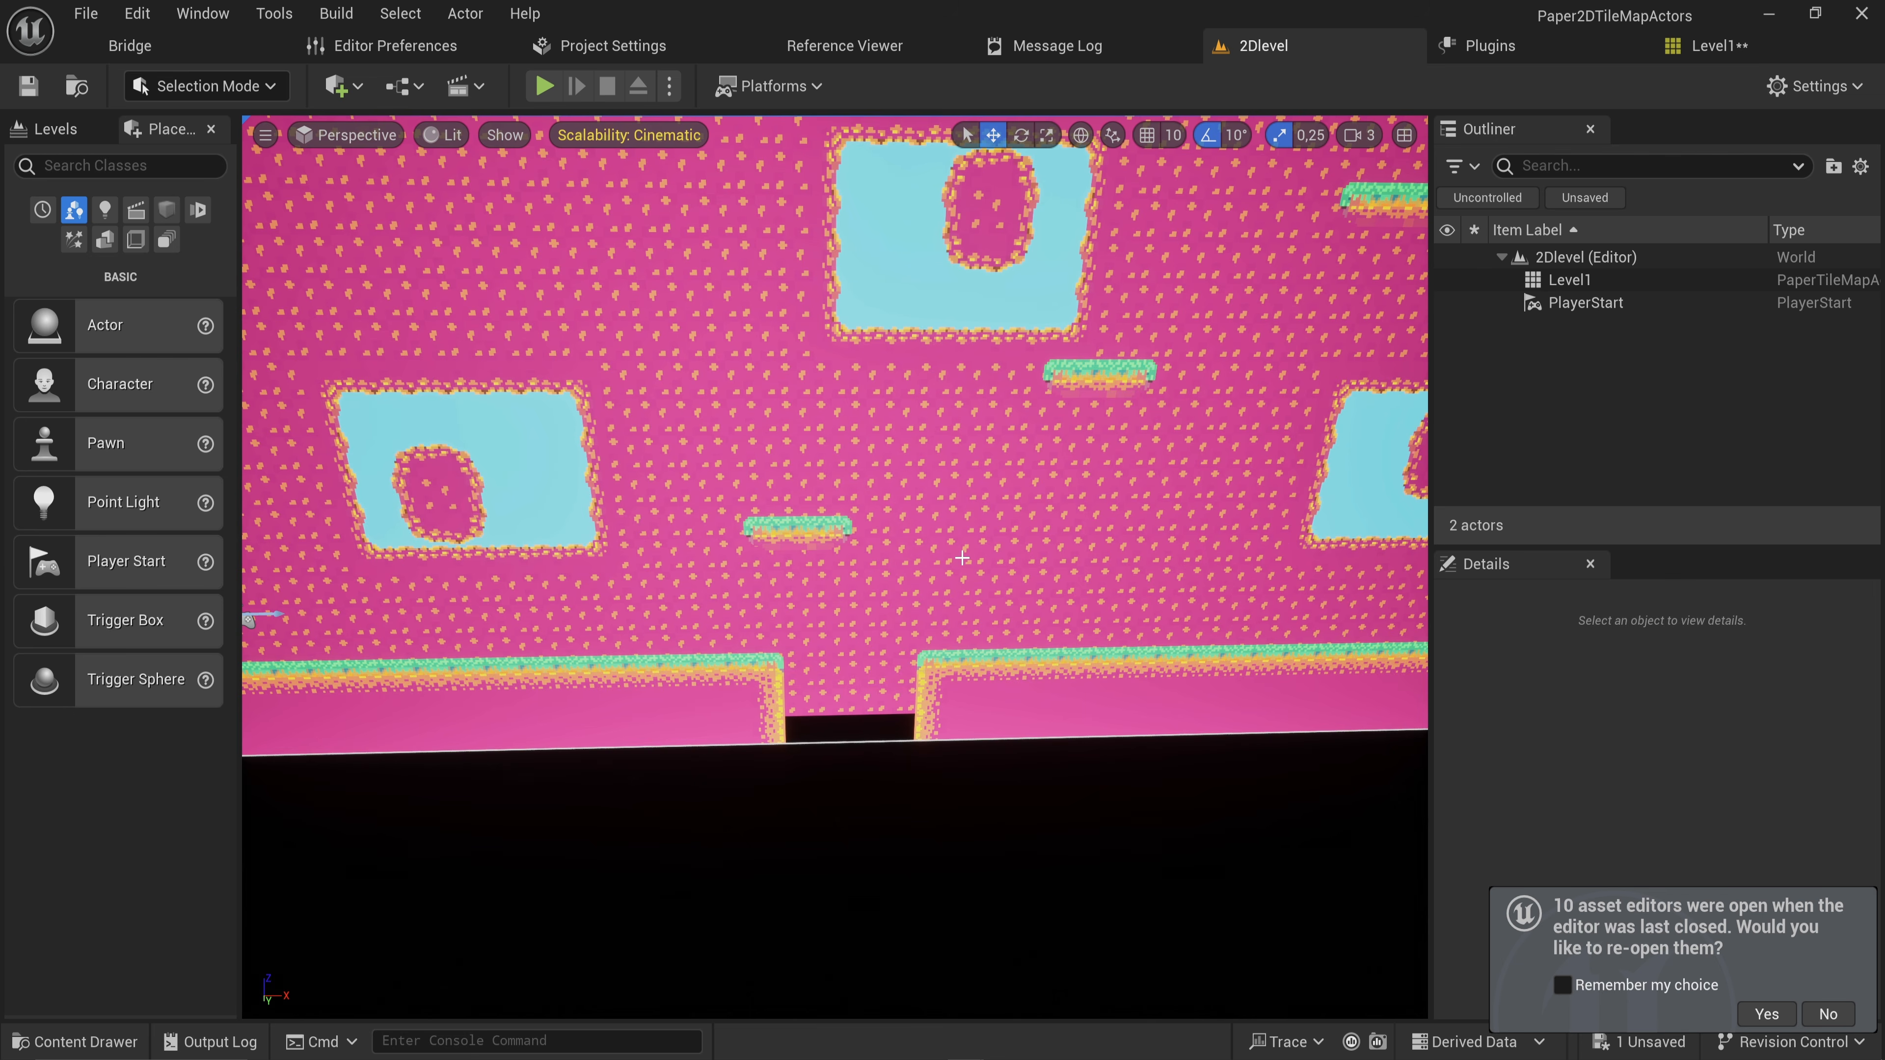
{"action": "key", "text": "ctrl+space"}
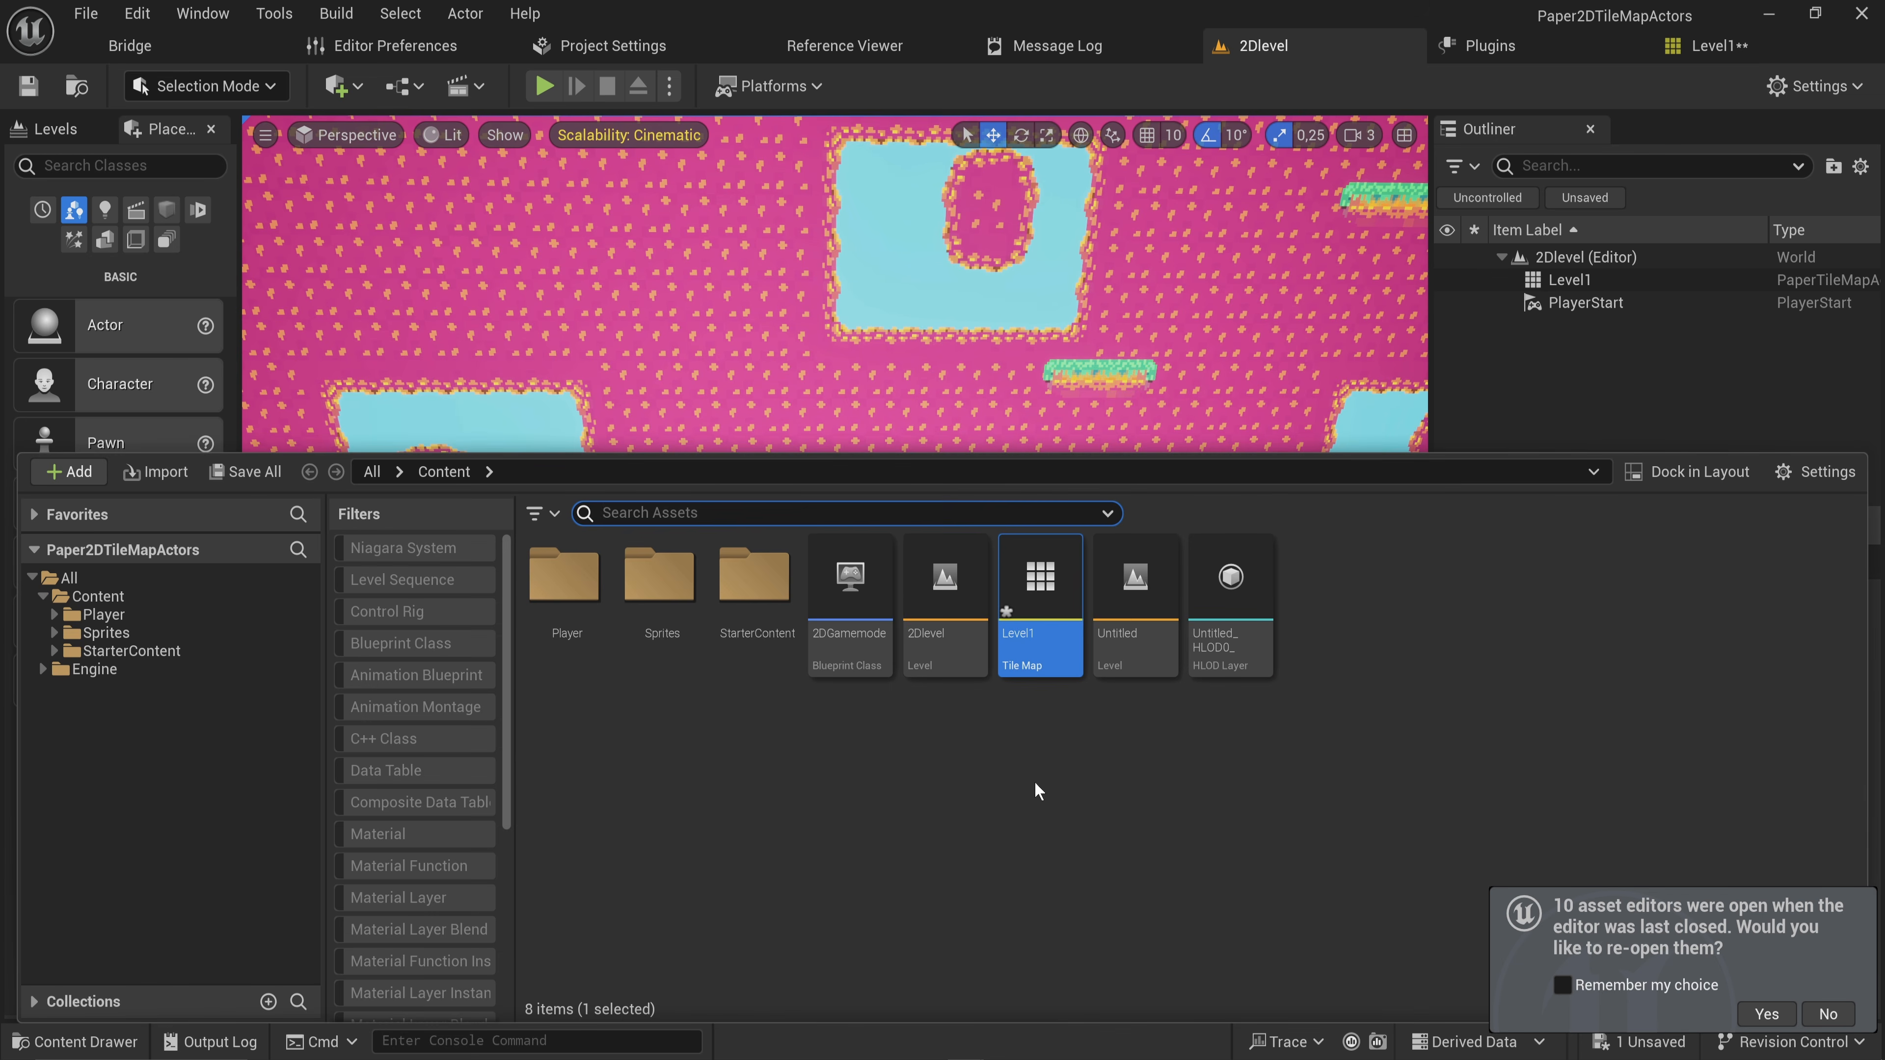
{"action": "right_click", "coordinate": [1034, 781]}
{"action": "left_click", "coordinate": [1186, 452]}
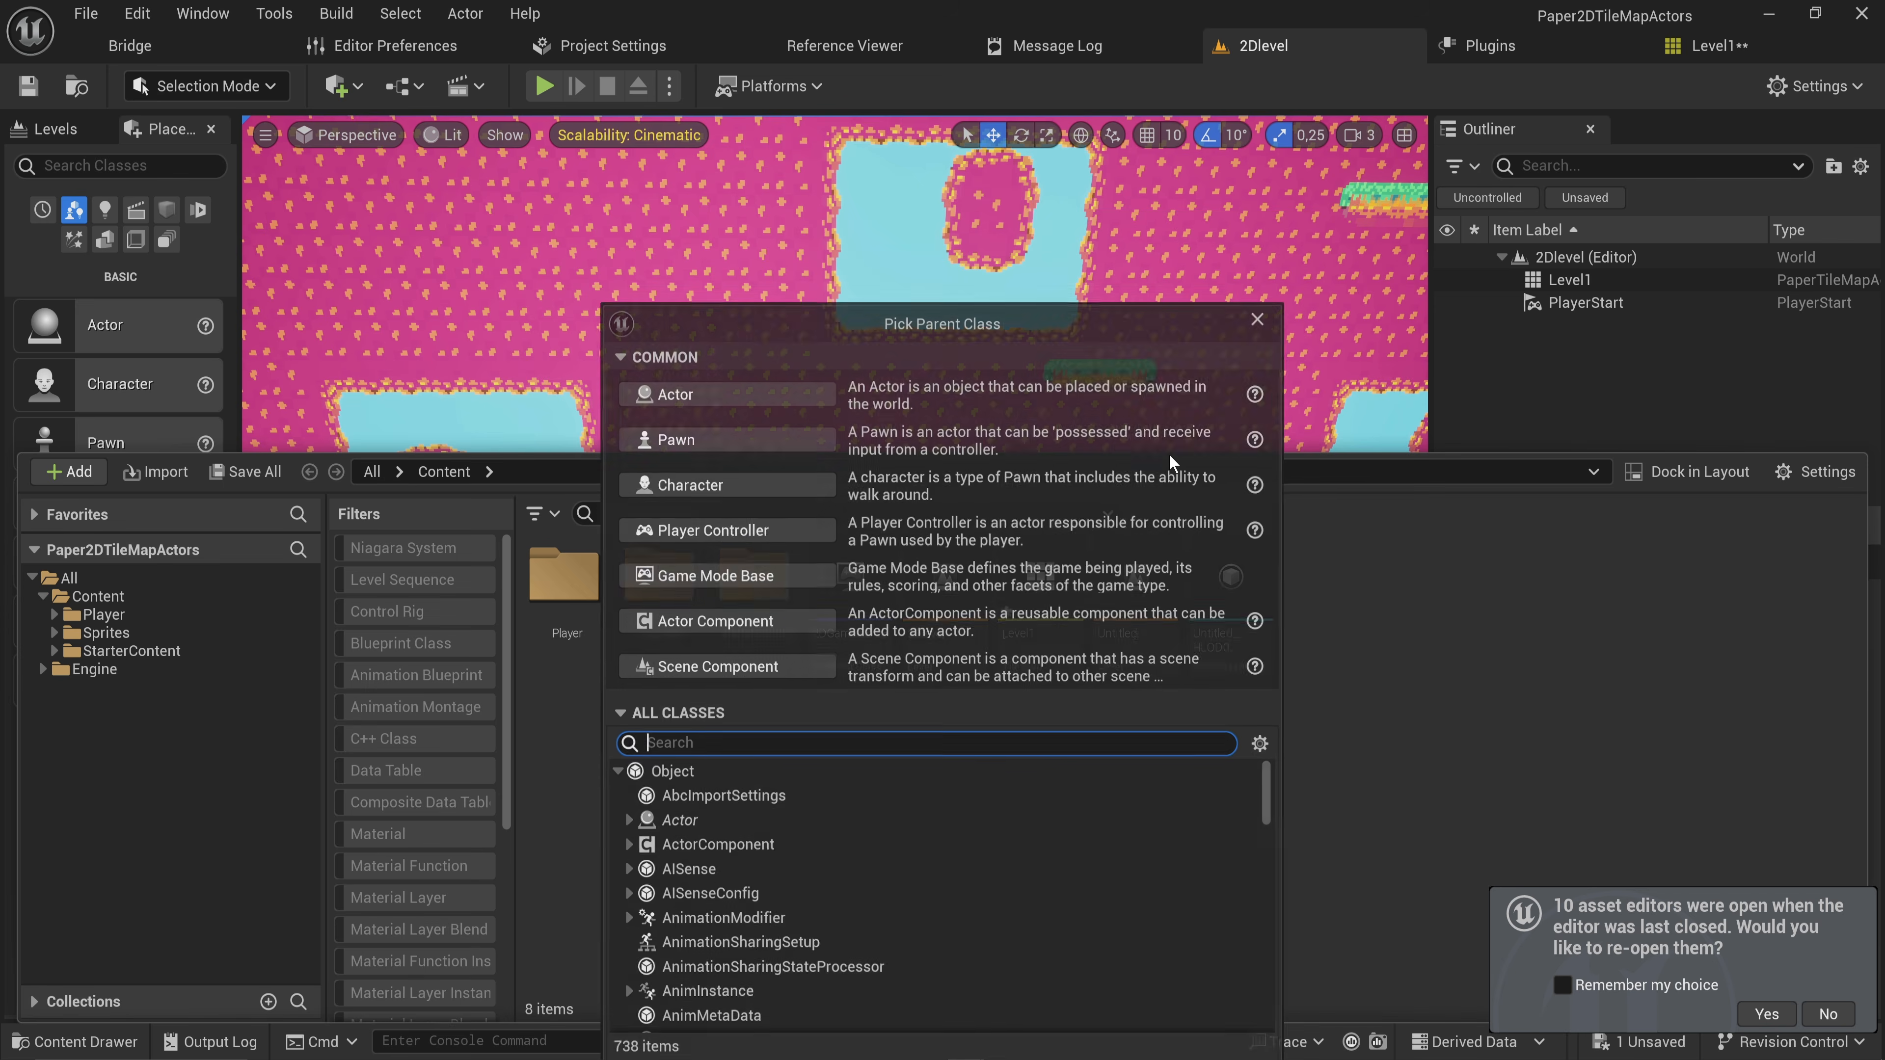
{"action": "type", "text": "tile"}
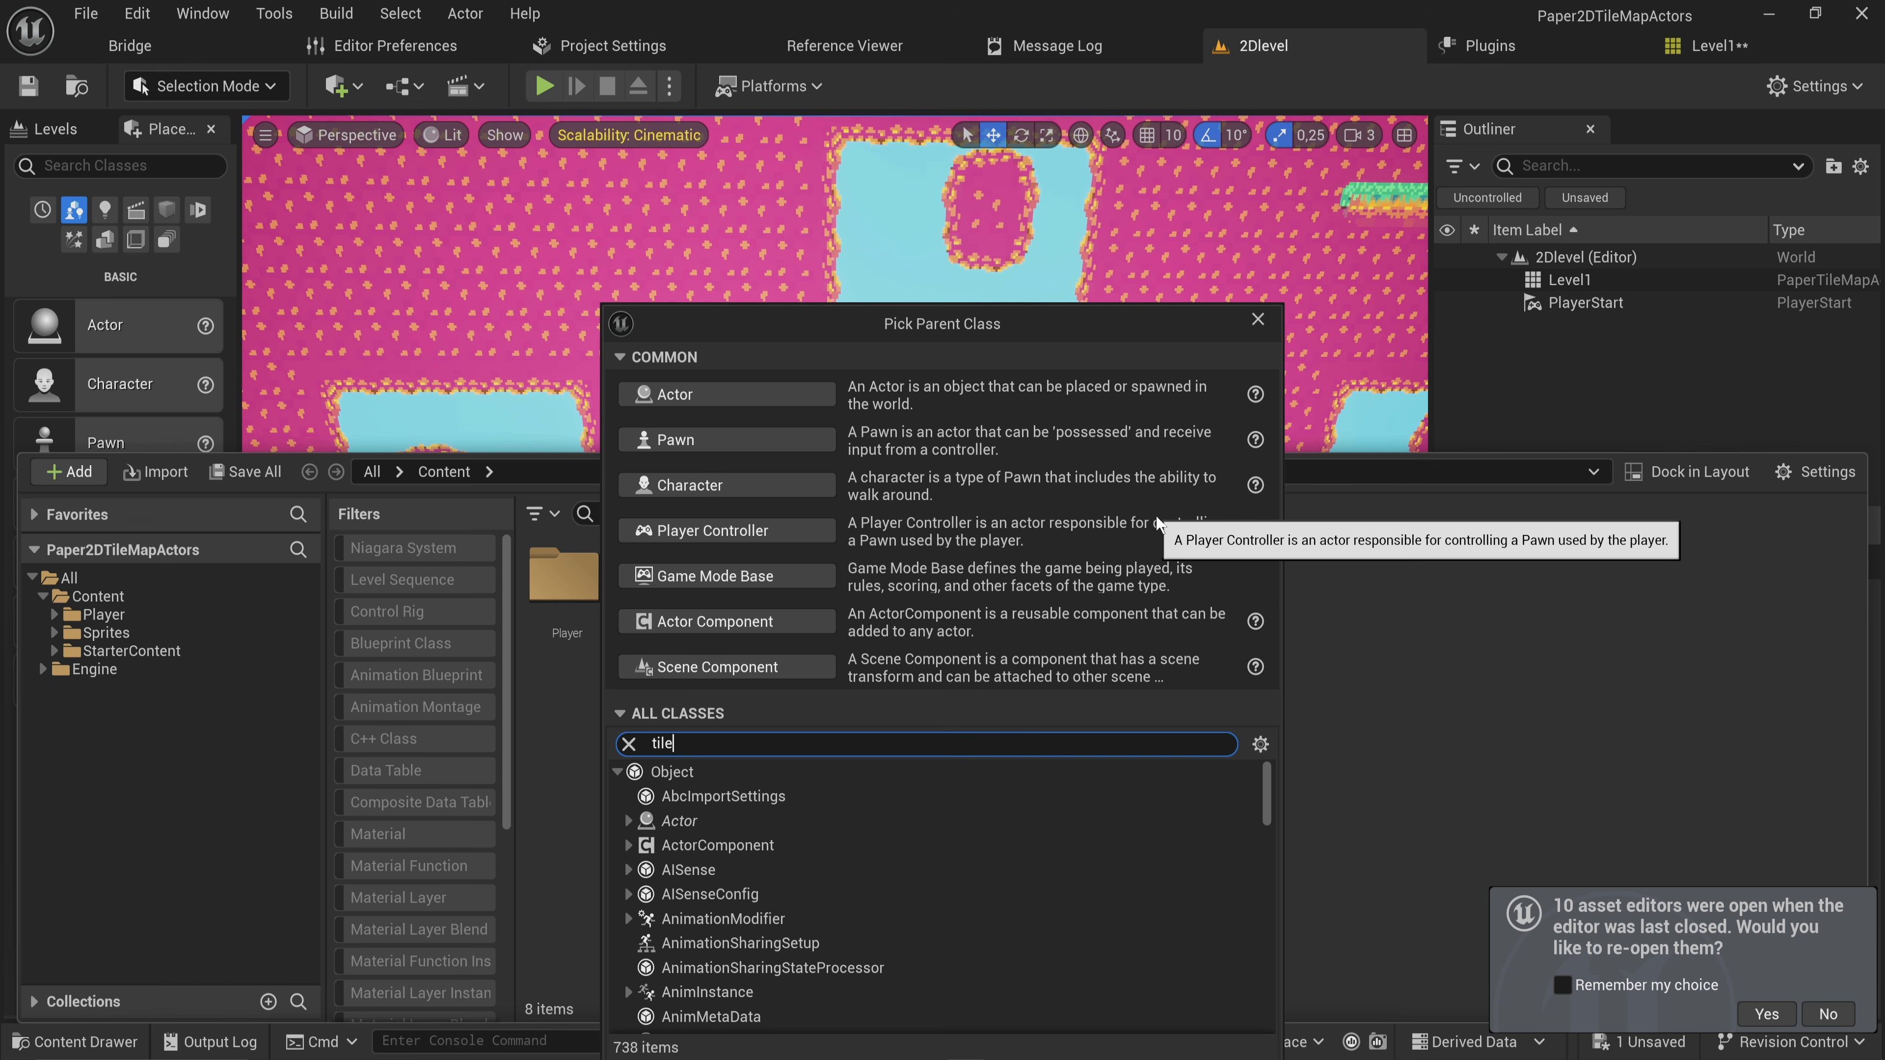
{"action": "type", "text": "m"}
{"action": "left_click", "coordinate": [686, 820]}
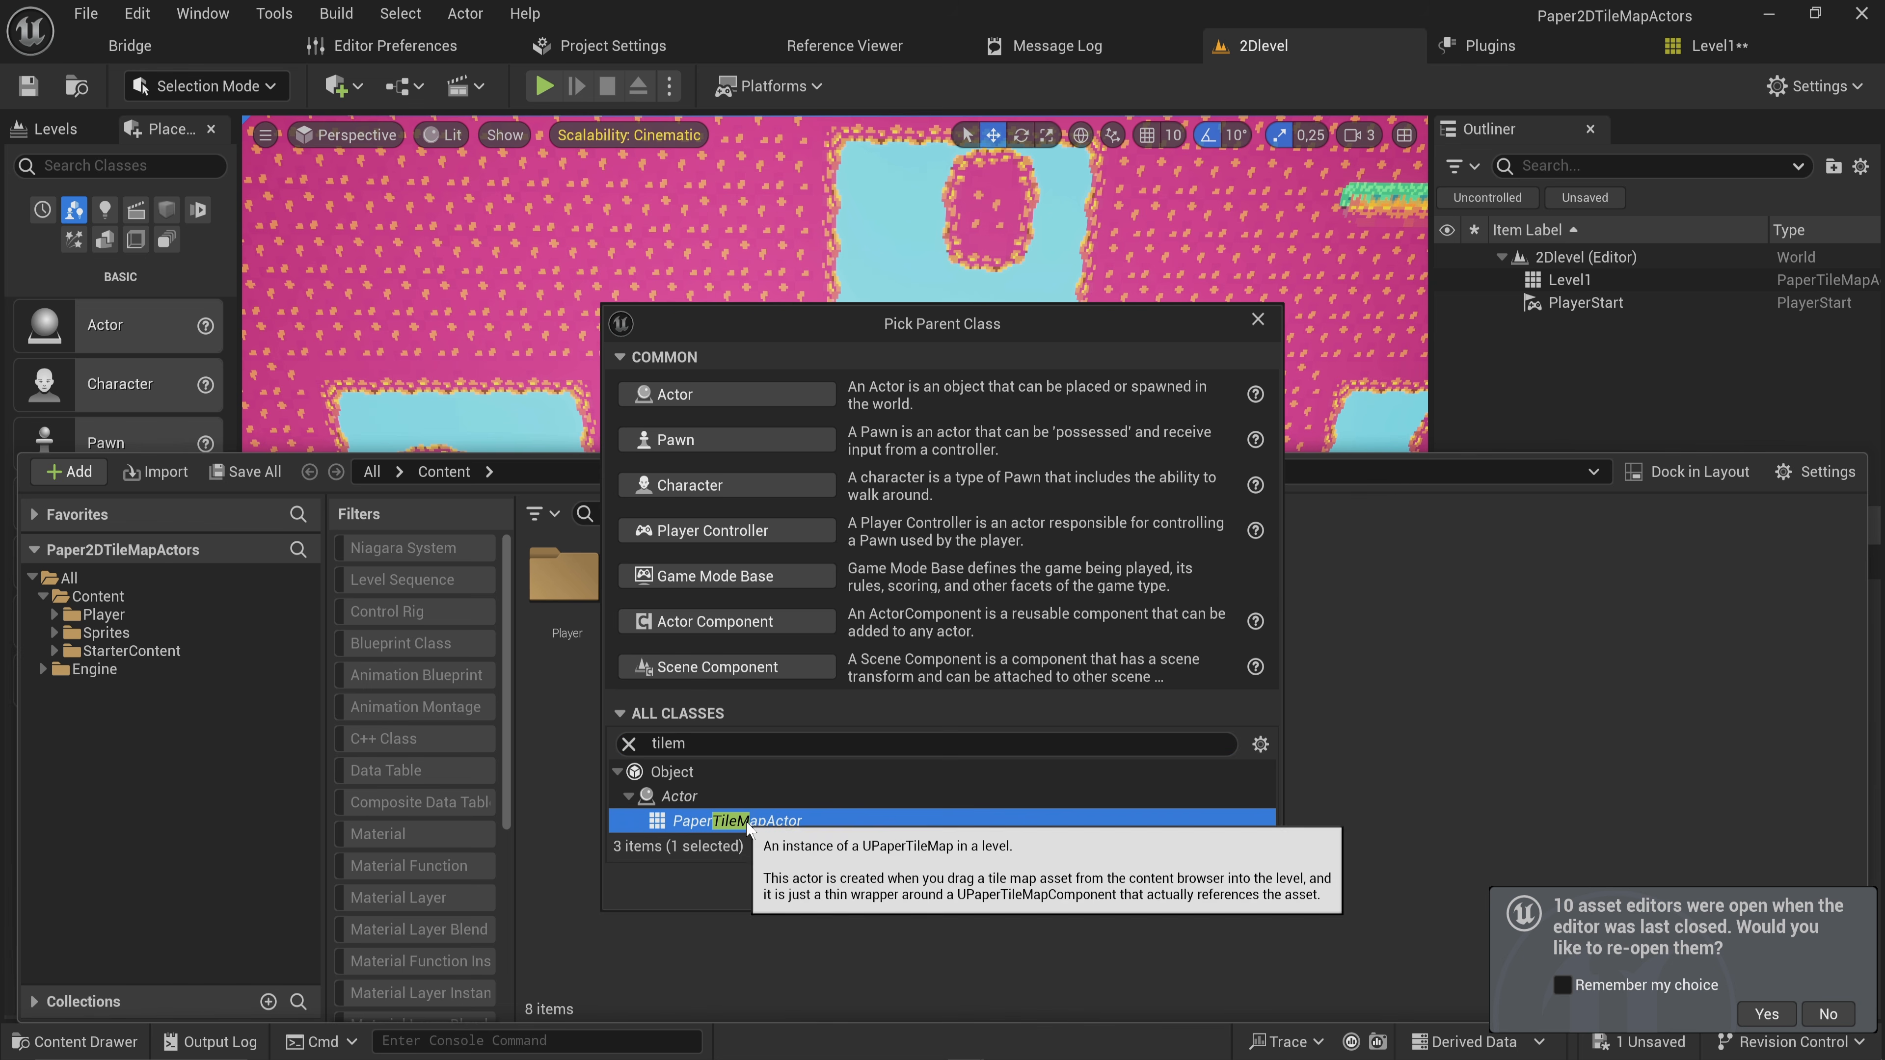
{"action": "left_click", "coordinate": [1141, 885]}
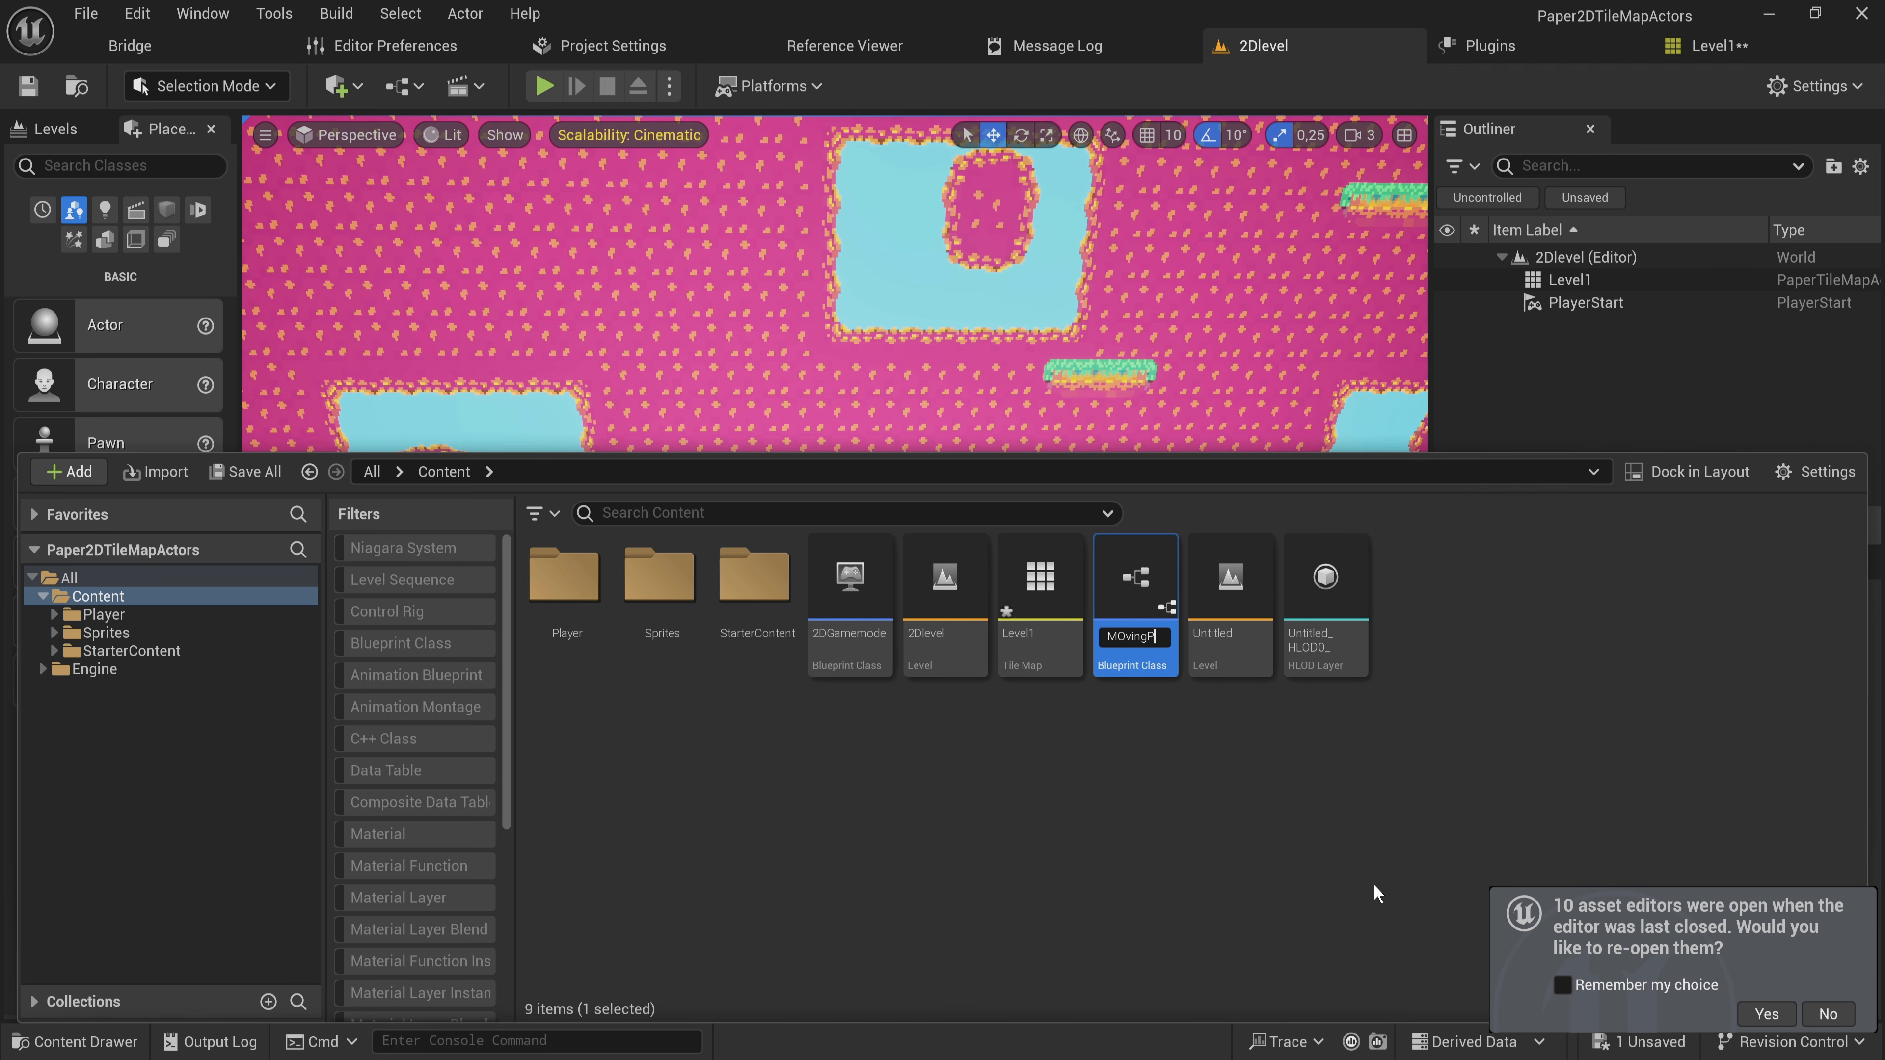
{"action": "type", "text": "MOvingPlatofrm"}
{"action": "key", "text": "Return"}
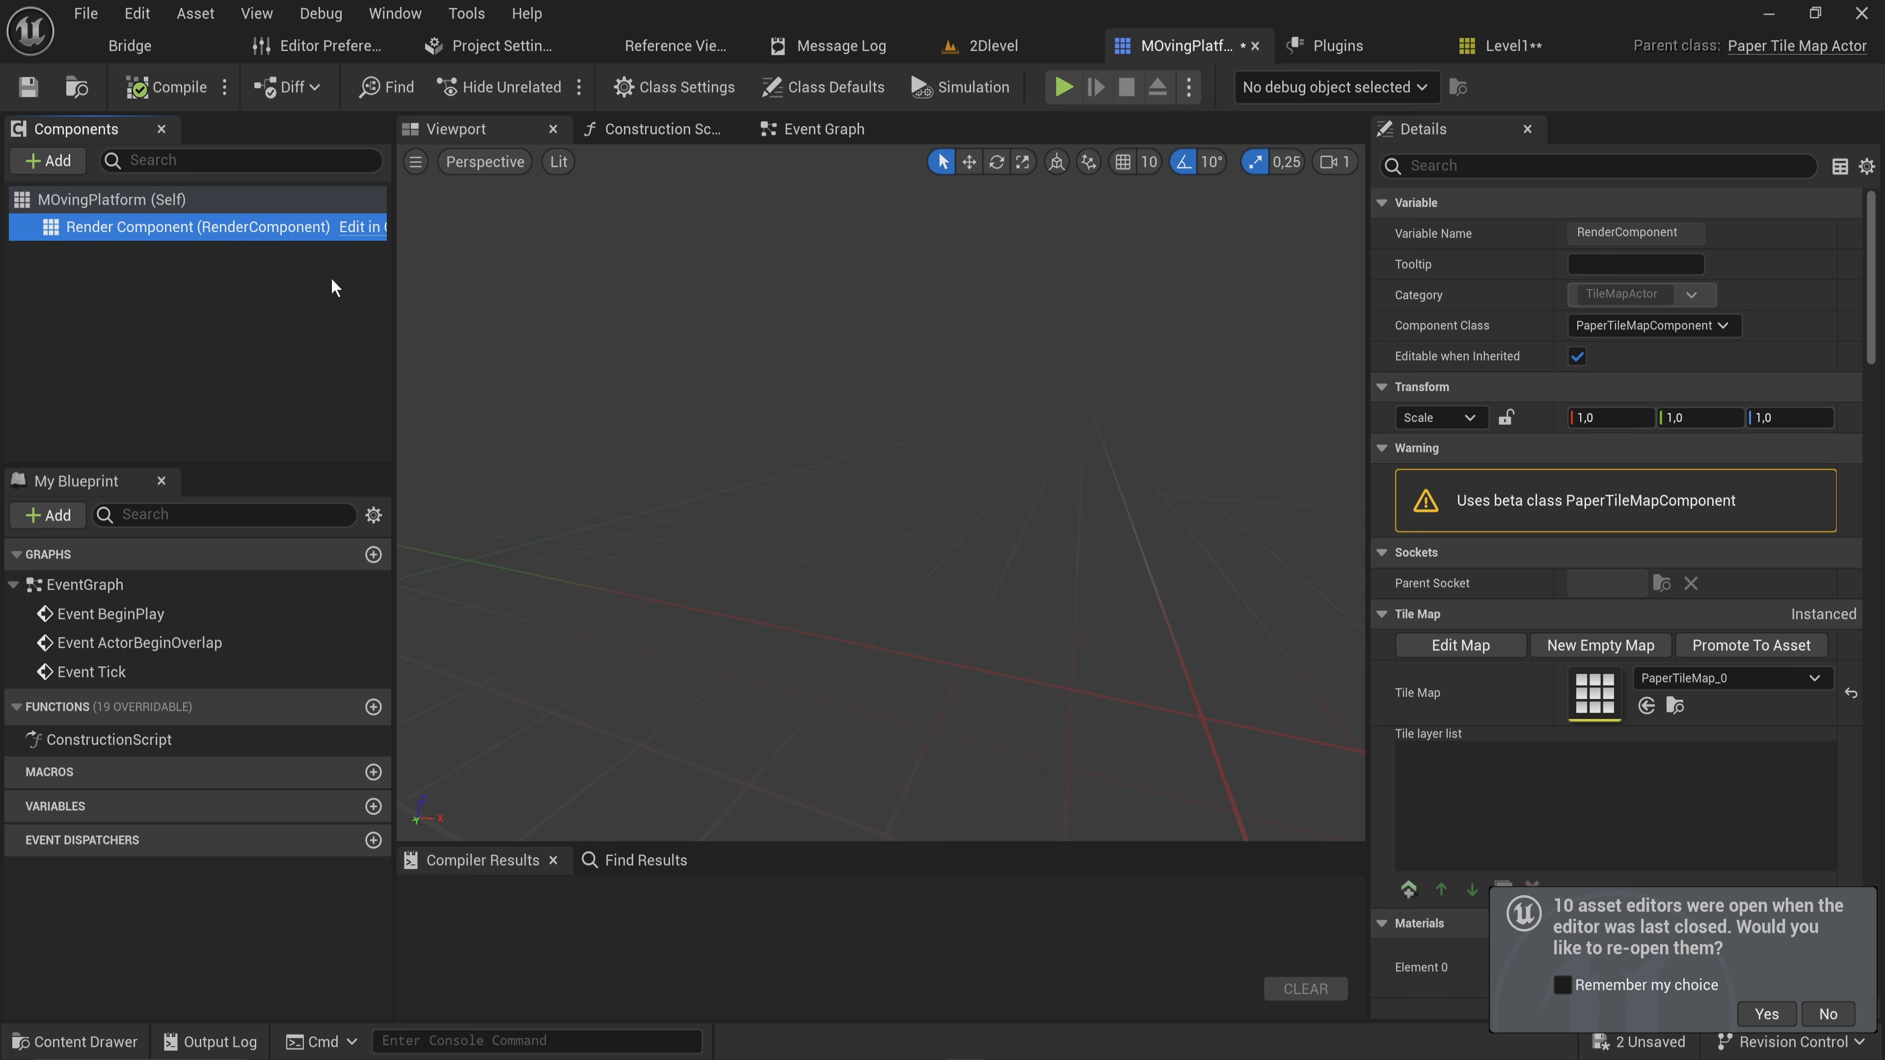
Check the tile maps available to MOvingPlatform's render component, and create a Paper2D tile map asset named Platform in the Content folder
{"action": "left_click", "coordinate": [1744, 678]}
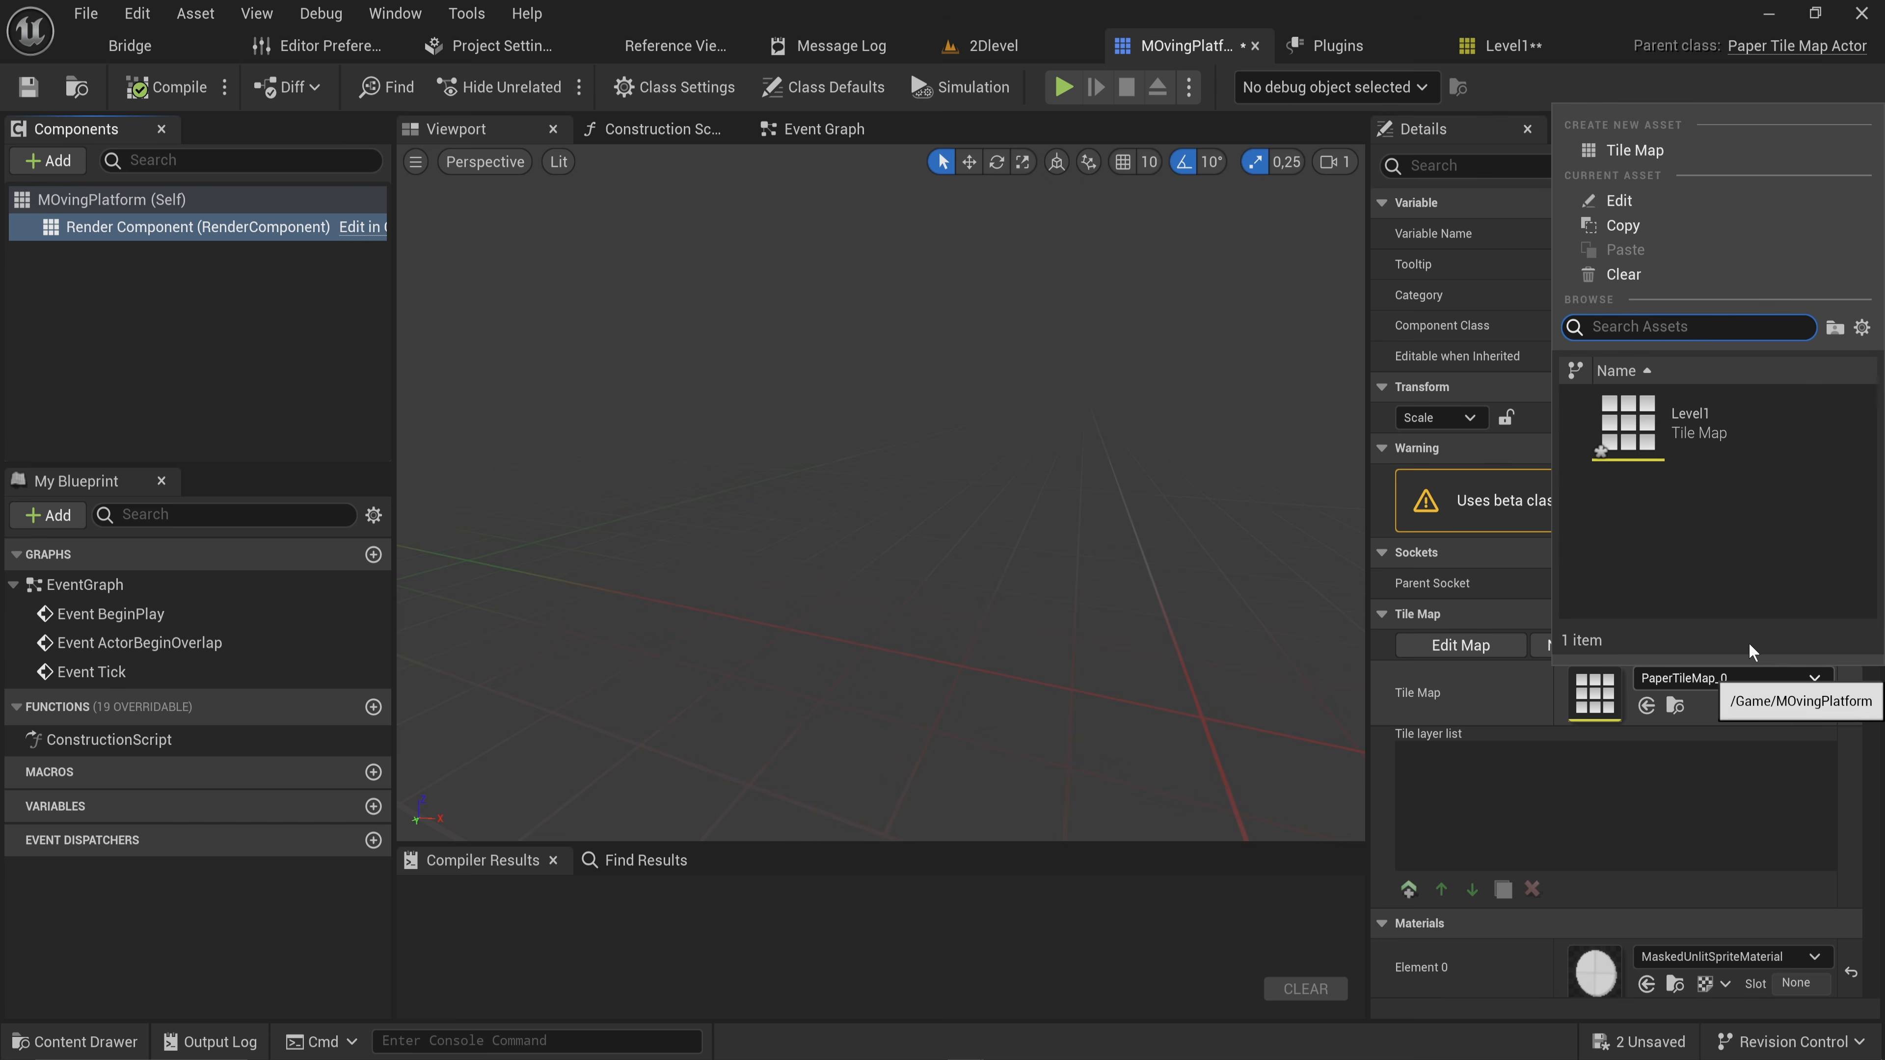
{"action": "right_click_drag", "start_coordinate": [1014, 523], "coordinate": [1061, 534]}
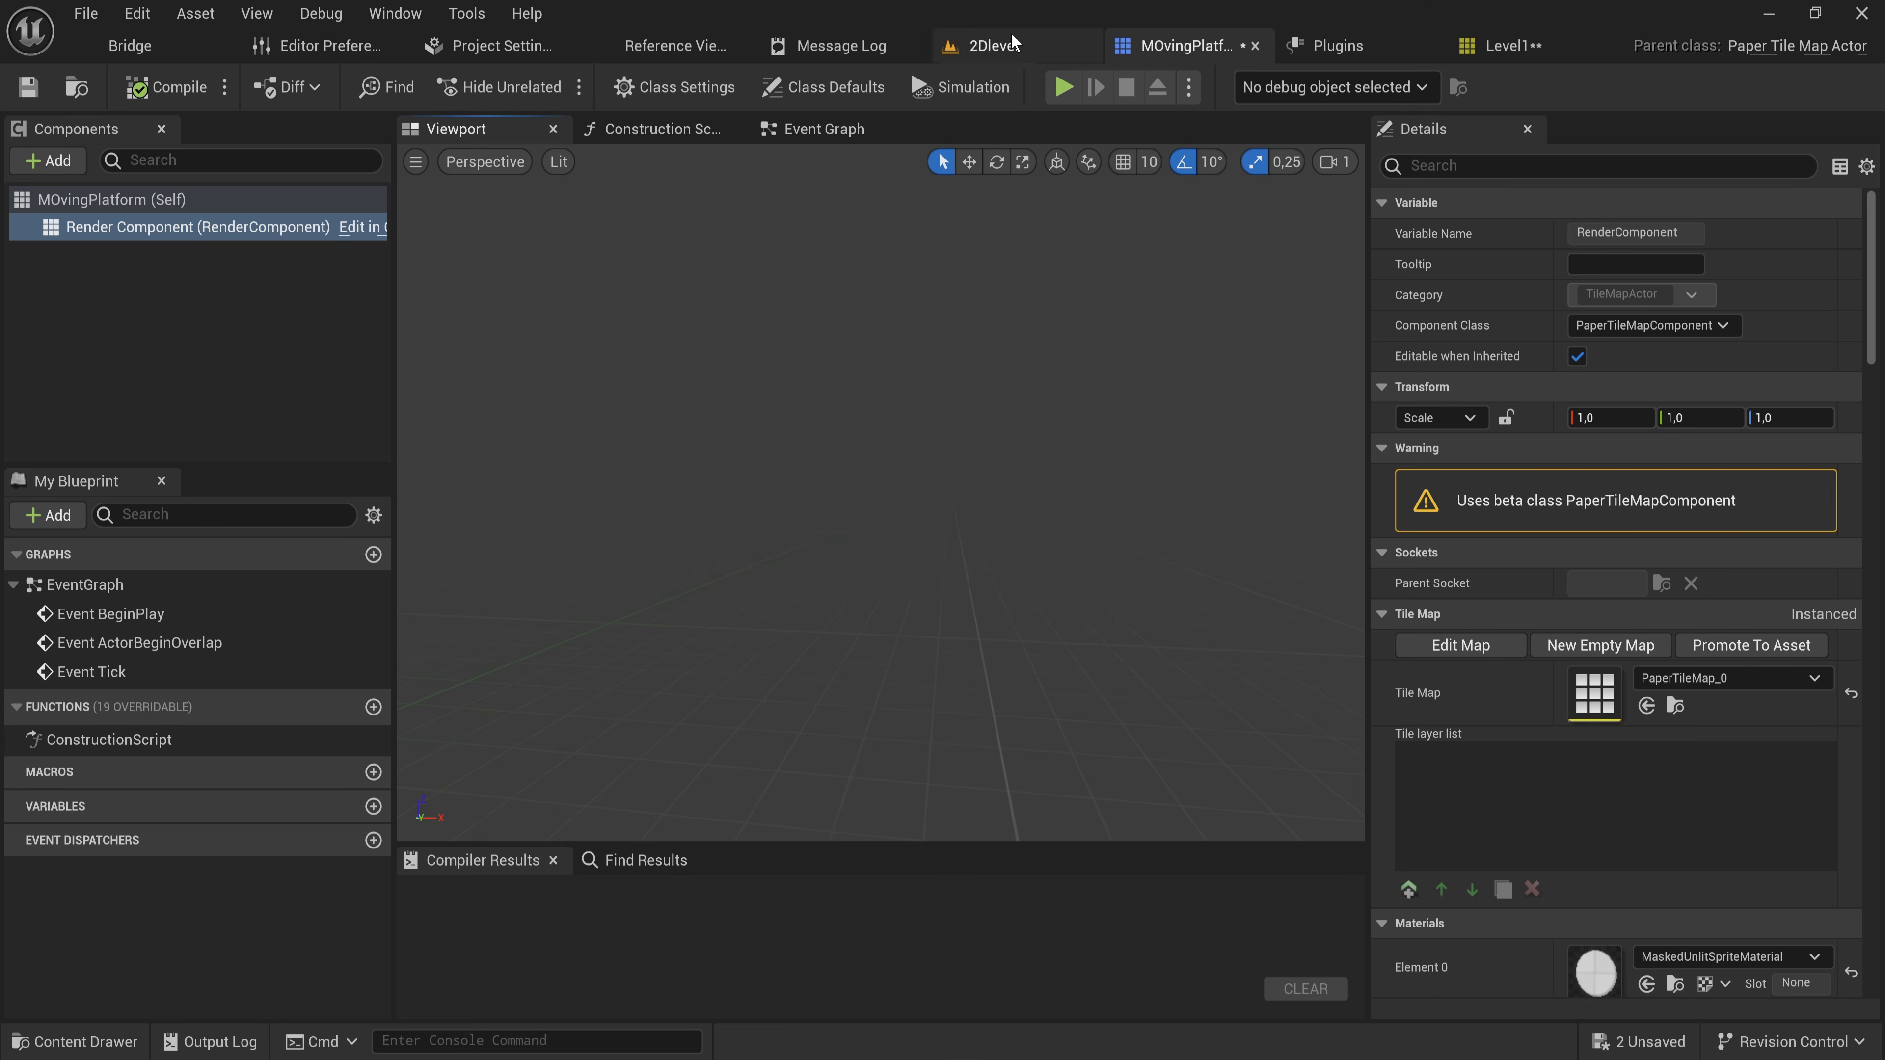
{"action": "left_click", "coordinate": [995, 45]}
{"action": "right_click", "coordinate": [1043, 791]}
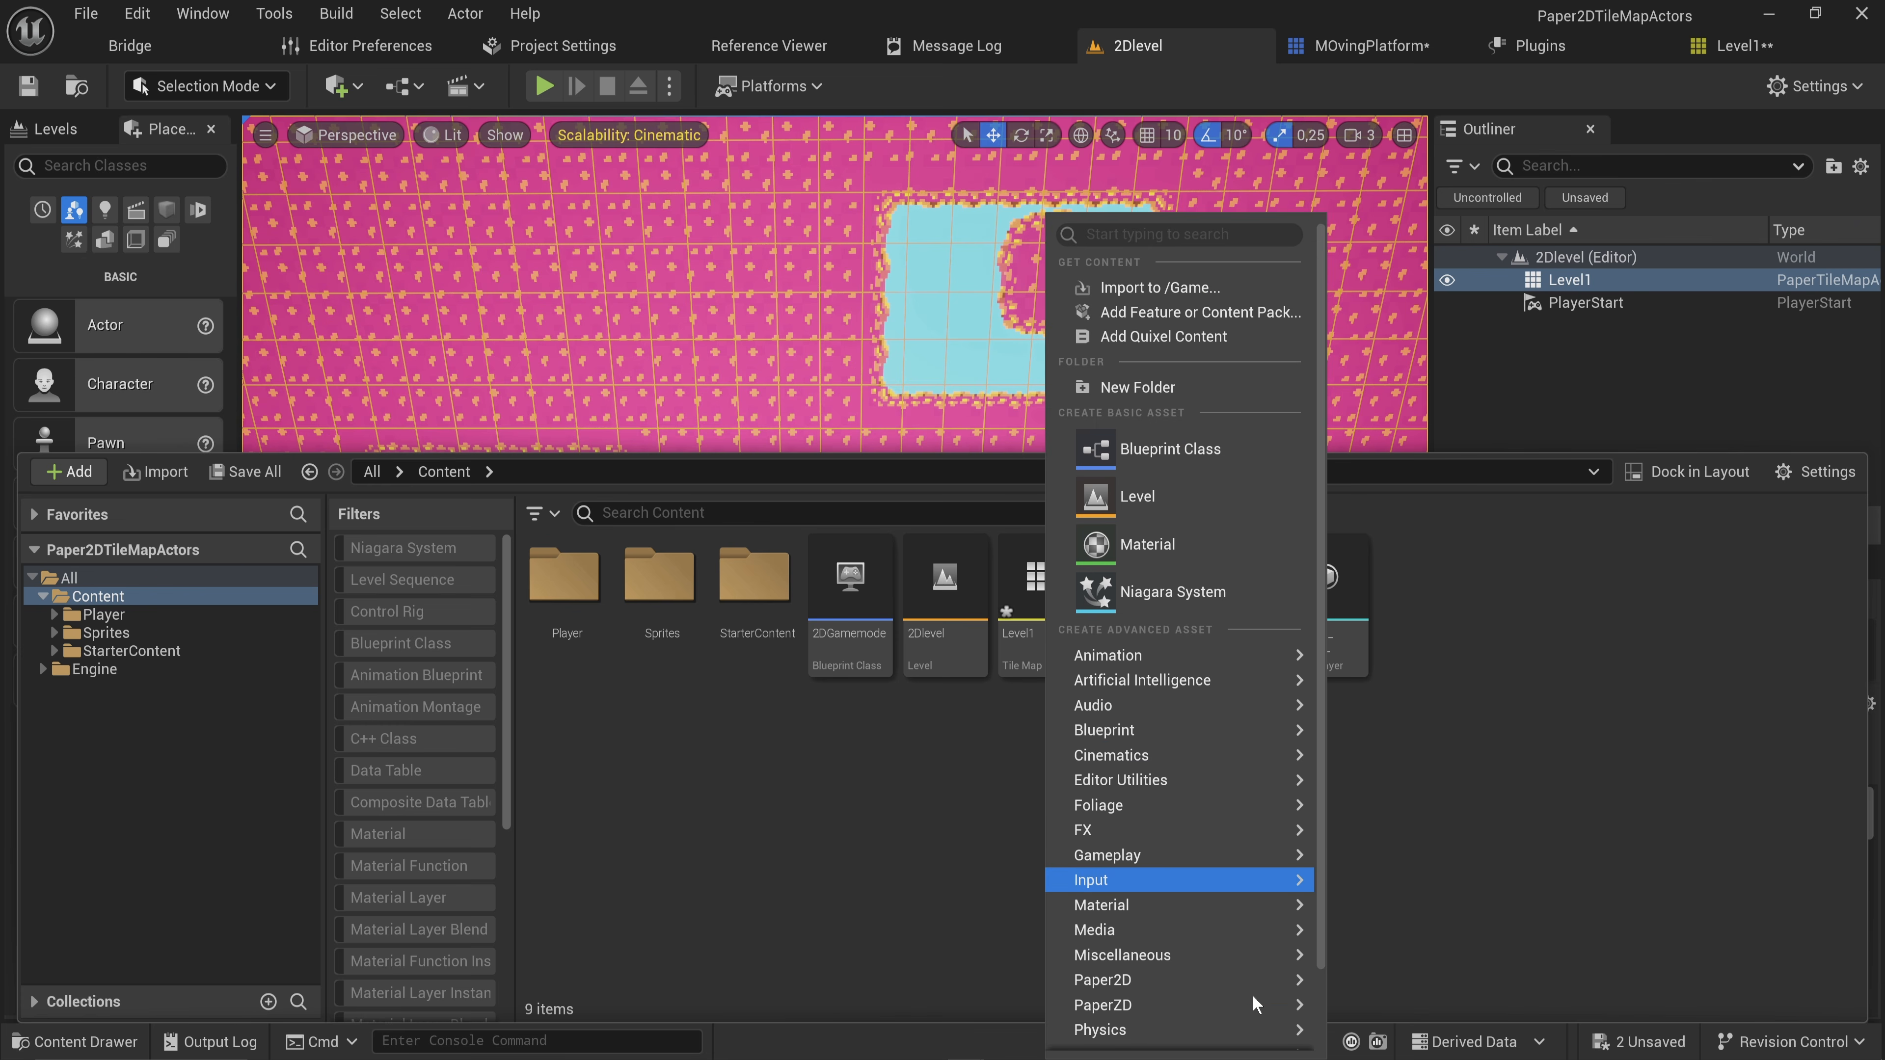
{"action": "mouse_move", "coordinate": [1262, 980]}
{"action": "left_click", "coordinate": [1407, 971]}
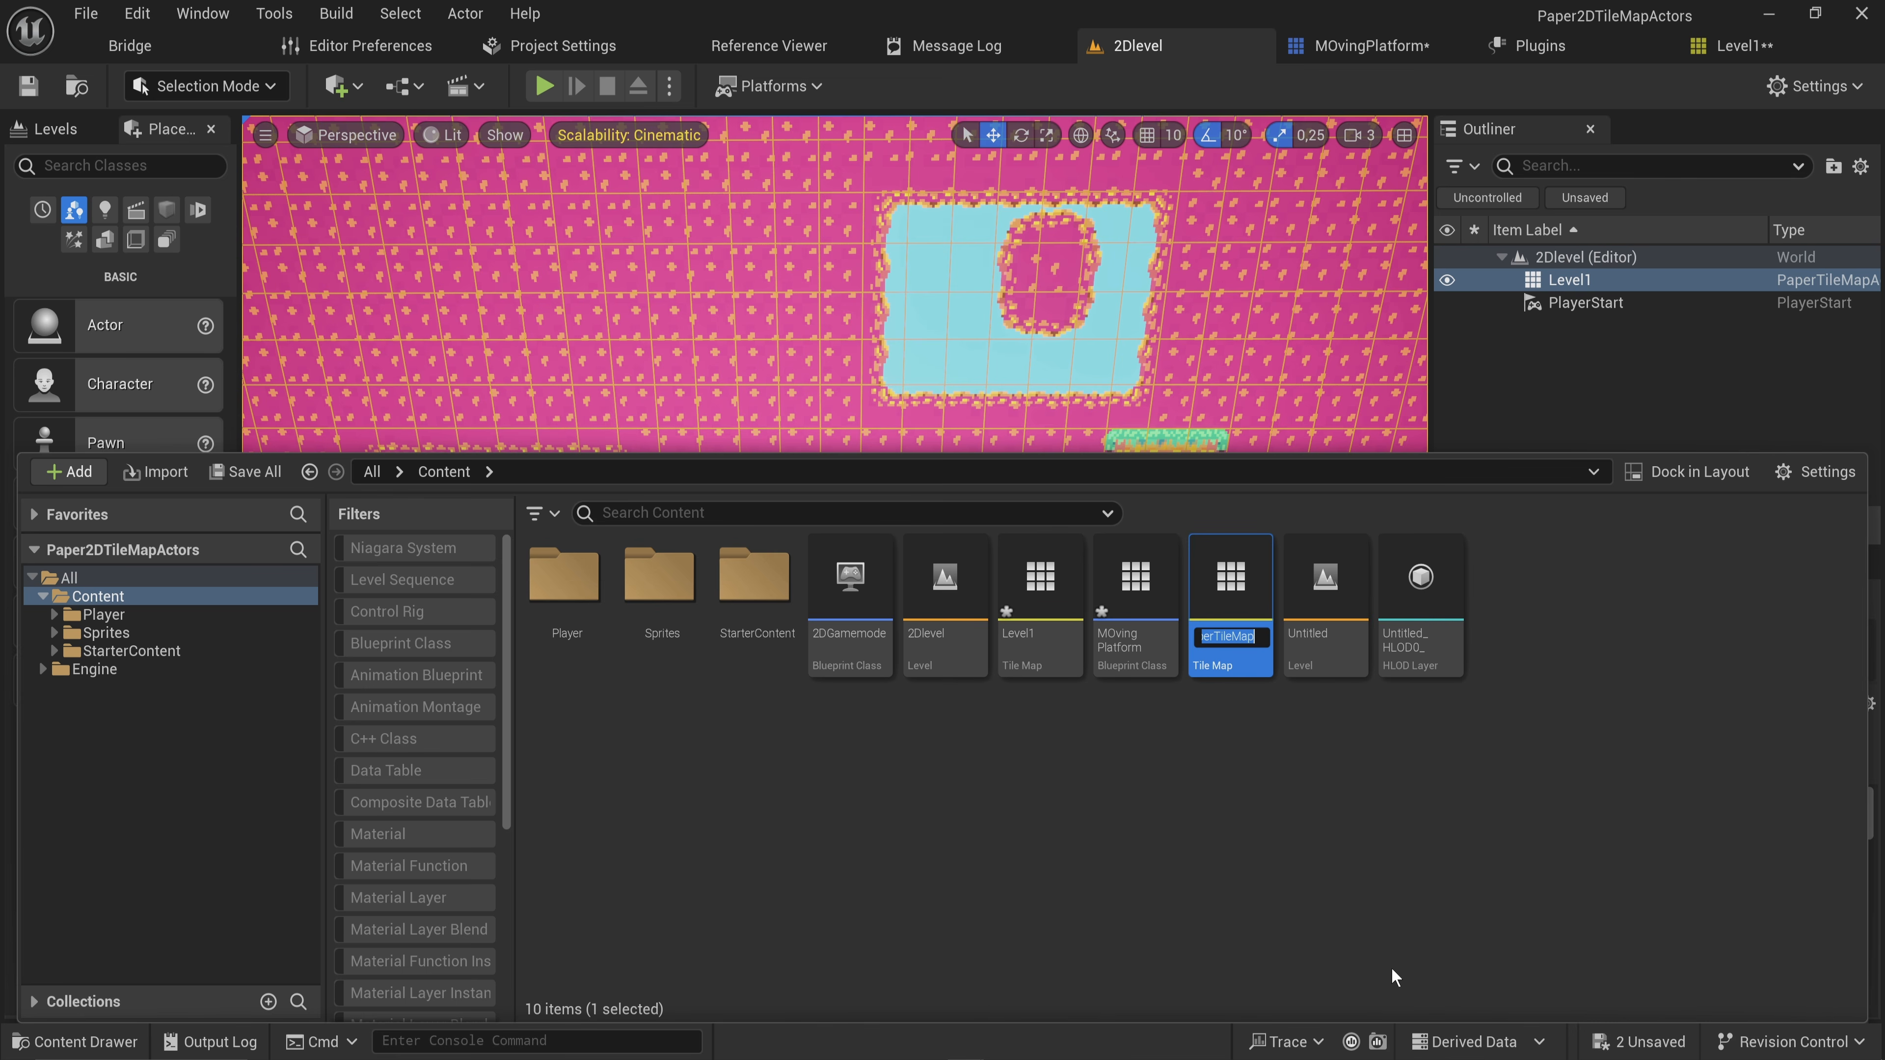
{"action": "type", "text": "Platform"}
{"action": "key", "text": "Return"}
Set the Platform tile map's tile width and height to 16, map height to 1 and map width to 3
{"action": "scroll", "coordinate": [39, 313], "scroll_direction": "up", "scroll_amount": 4}
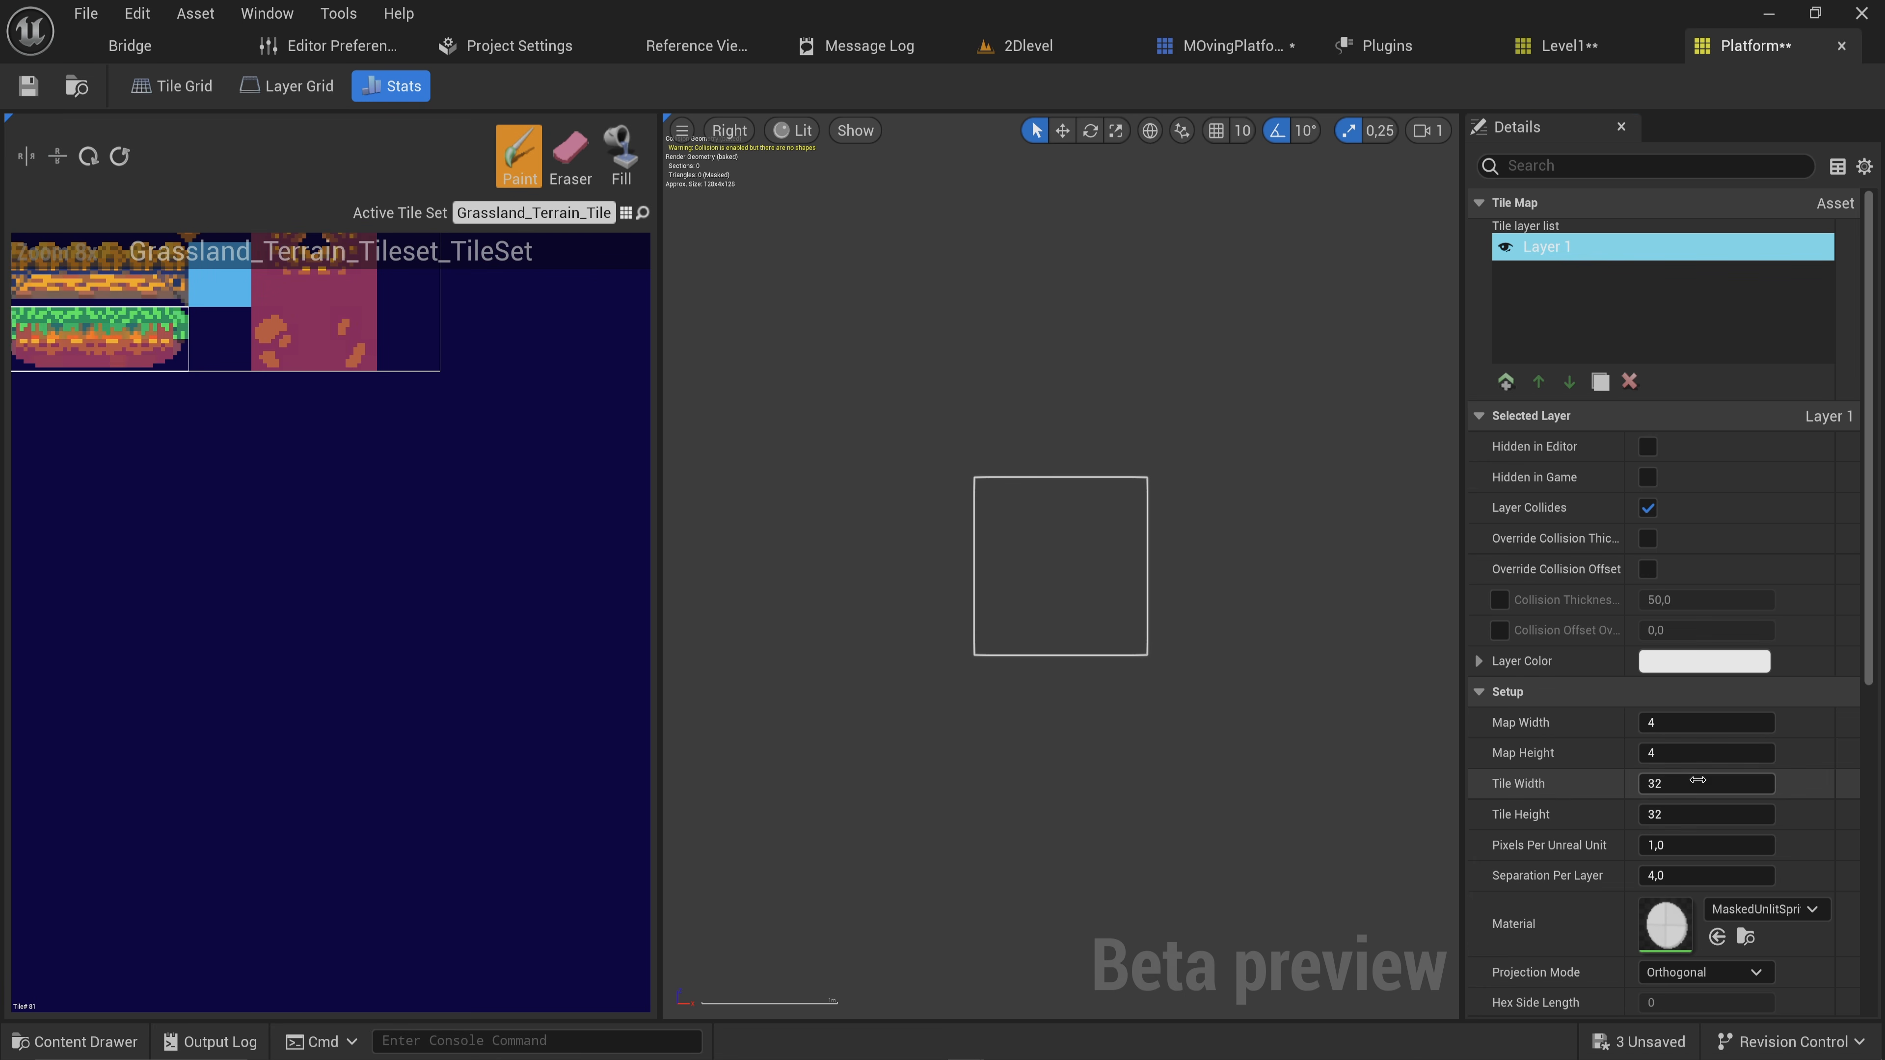
{"action": "type", "text": "16"}
{"action": "key", "text": "Tab"}
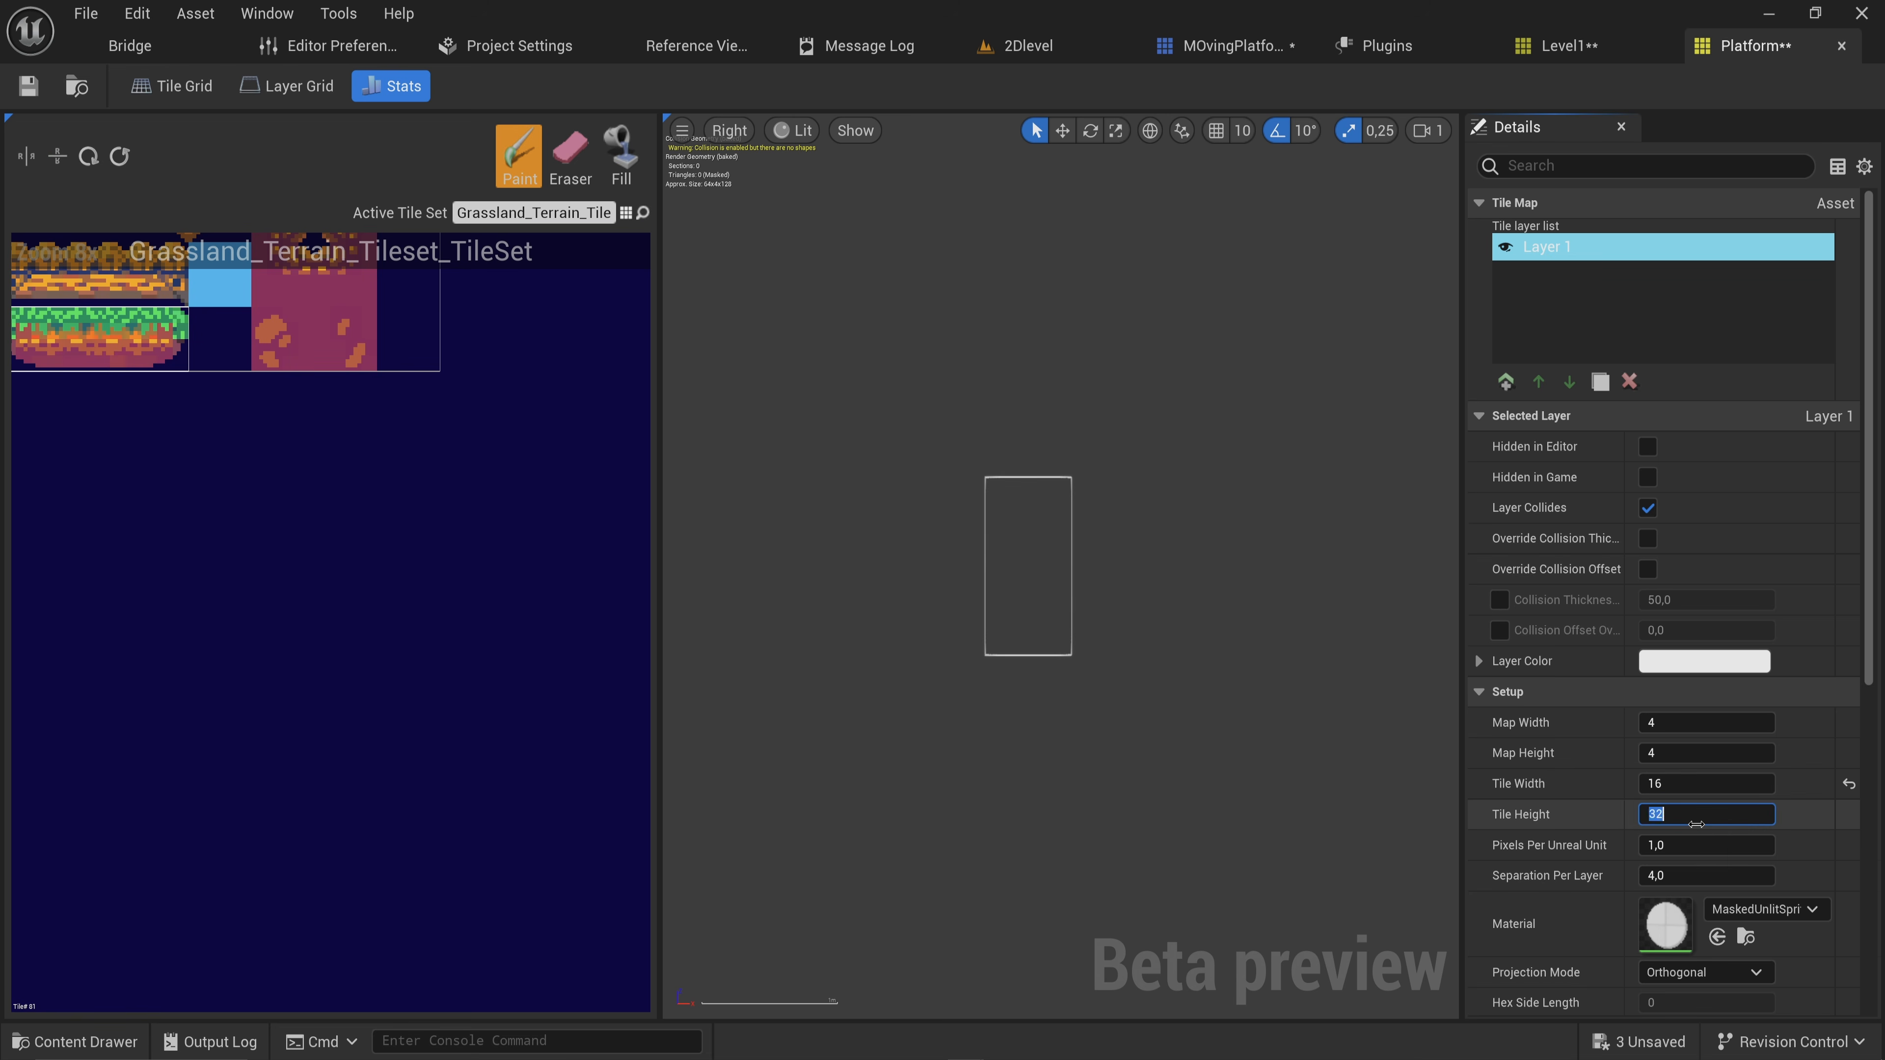
{"action": "type", "text": "16"}
{"action": "key", "text": "Return"}
{"action": "left_click", "coordinate": [1673, 752]}
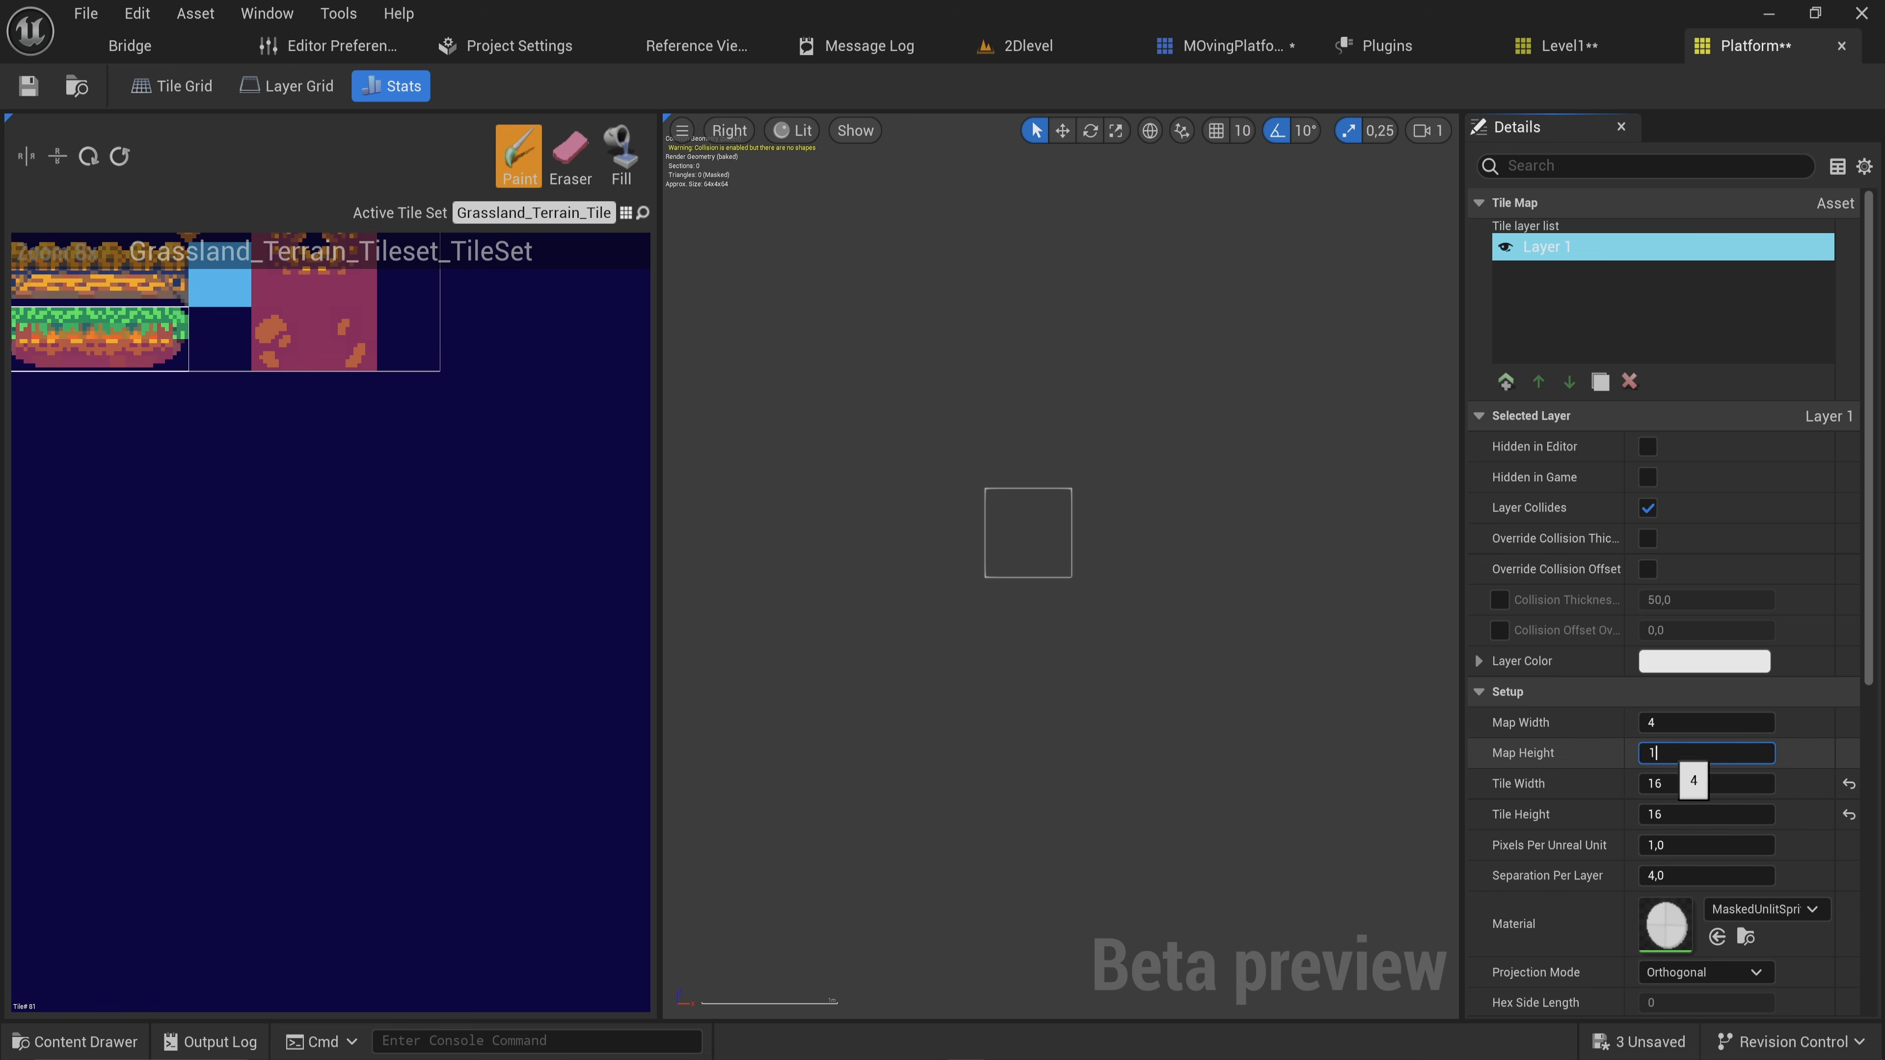
{"action": "key", "text": "Return"}
{"action": "type", "text": "3"}
{"action": "key", "text": "Return"}
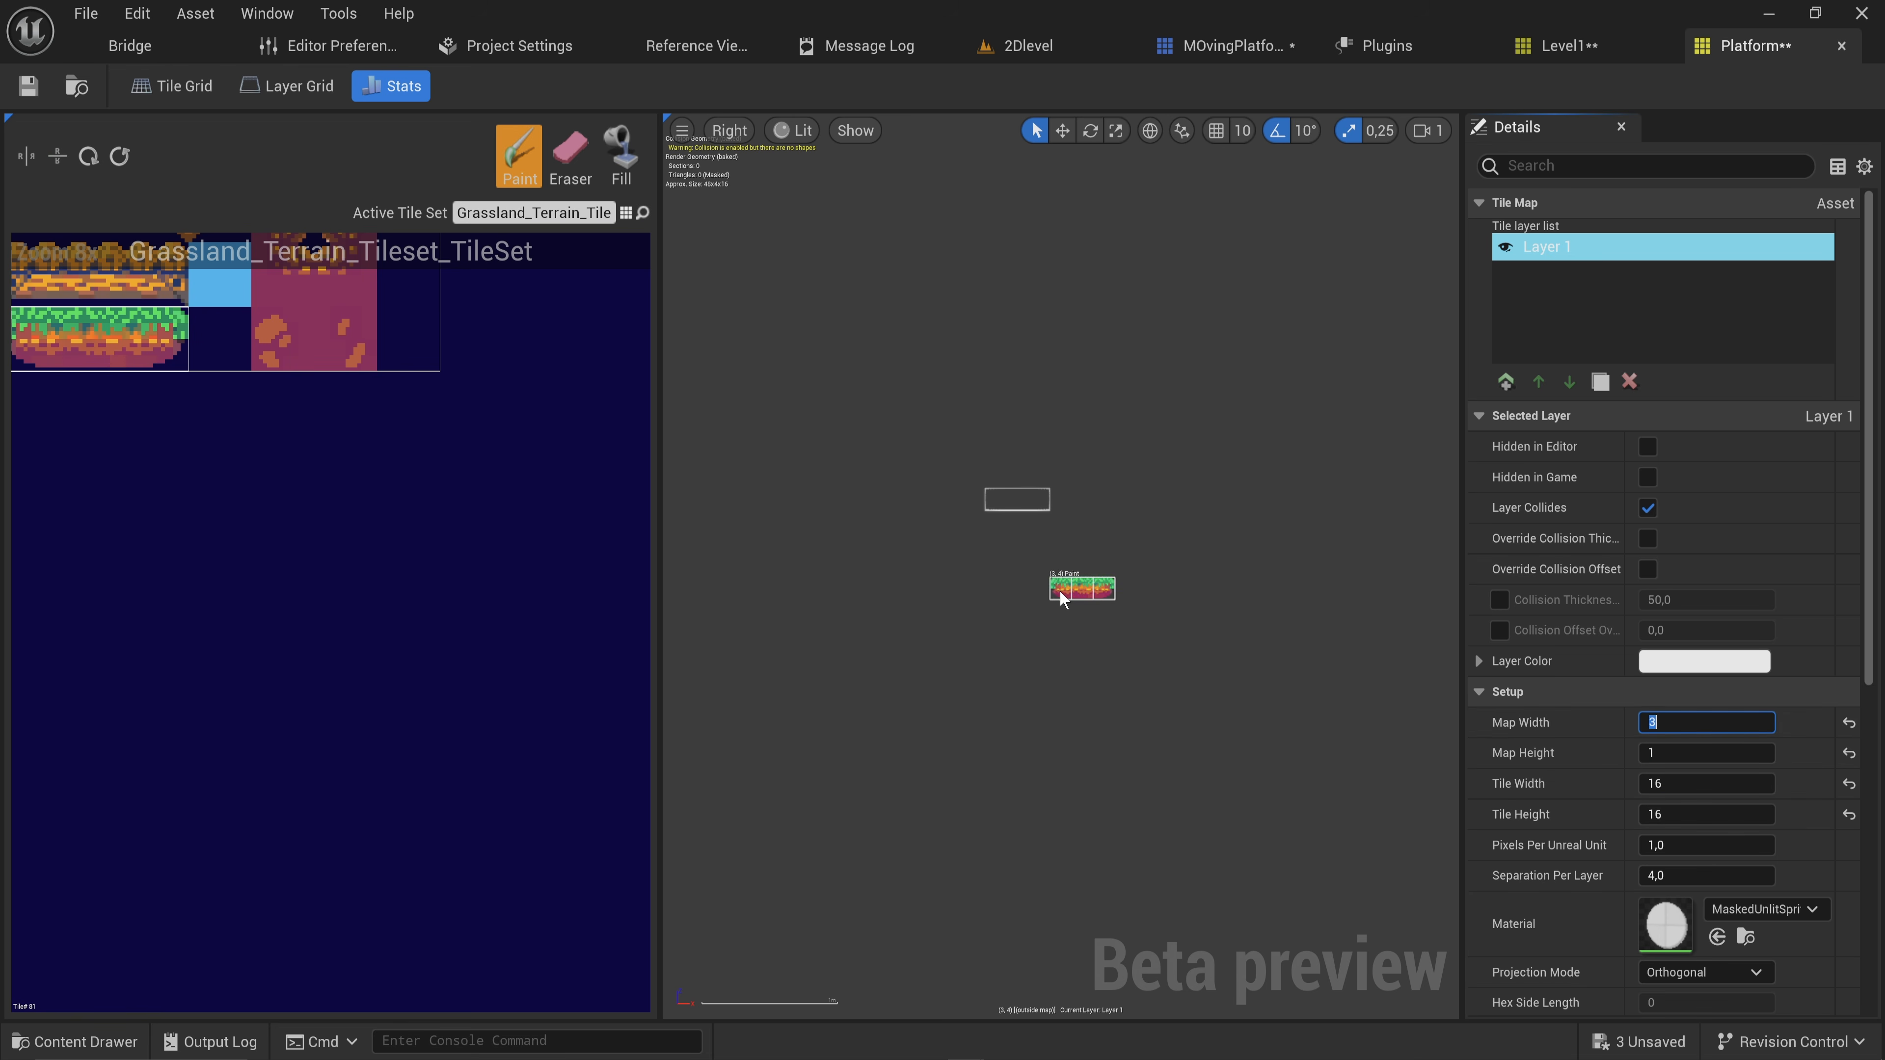
Paint the three-tile grass platform into the Platform tile map's grid
{"action": "right_click_drag", "start_coordinate": [1054, 578], "coordinate": [1132, 686]}
{"action": "scroll", "coordinate": [1040, 592], "scroll_direction": "up", "scroll_amount": 4}
{"action": "left_click", "coordinate": [1088, 633]}
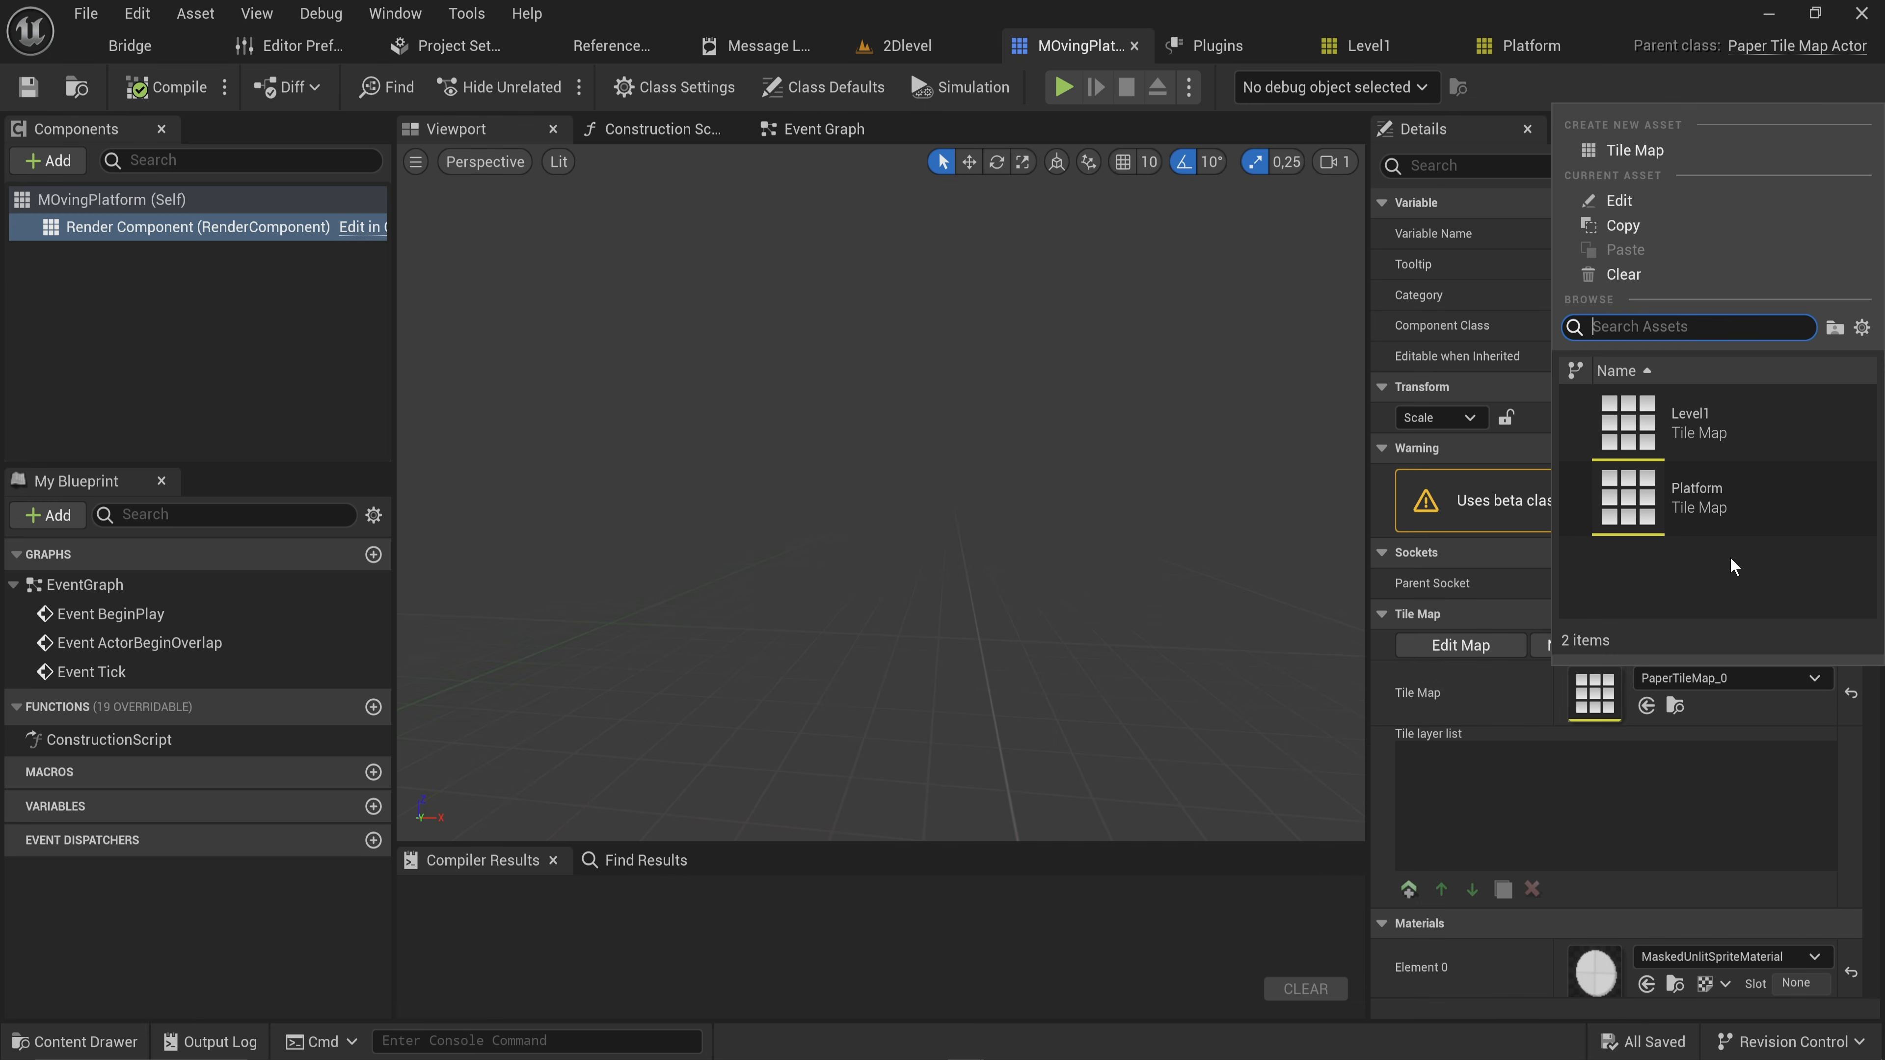
Assign the Platform tile map to MOvingPlatform's render component and compile the blueprint
{"action": "left_click", "coordinate": [1684, 492]}
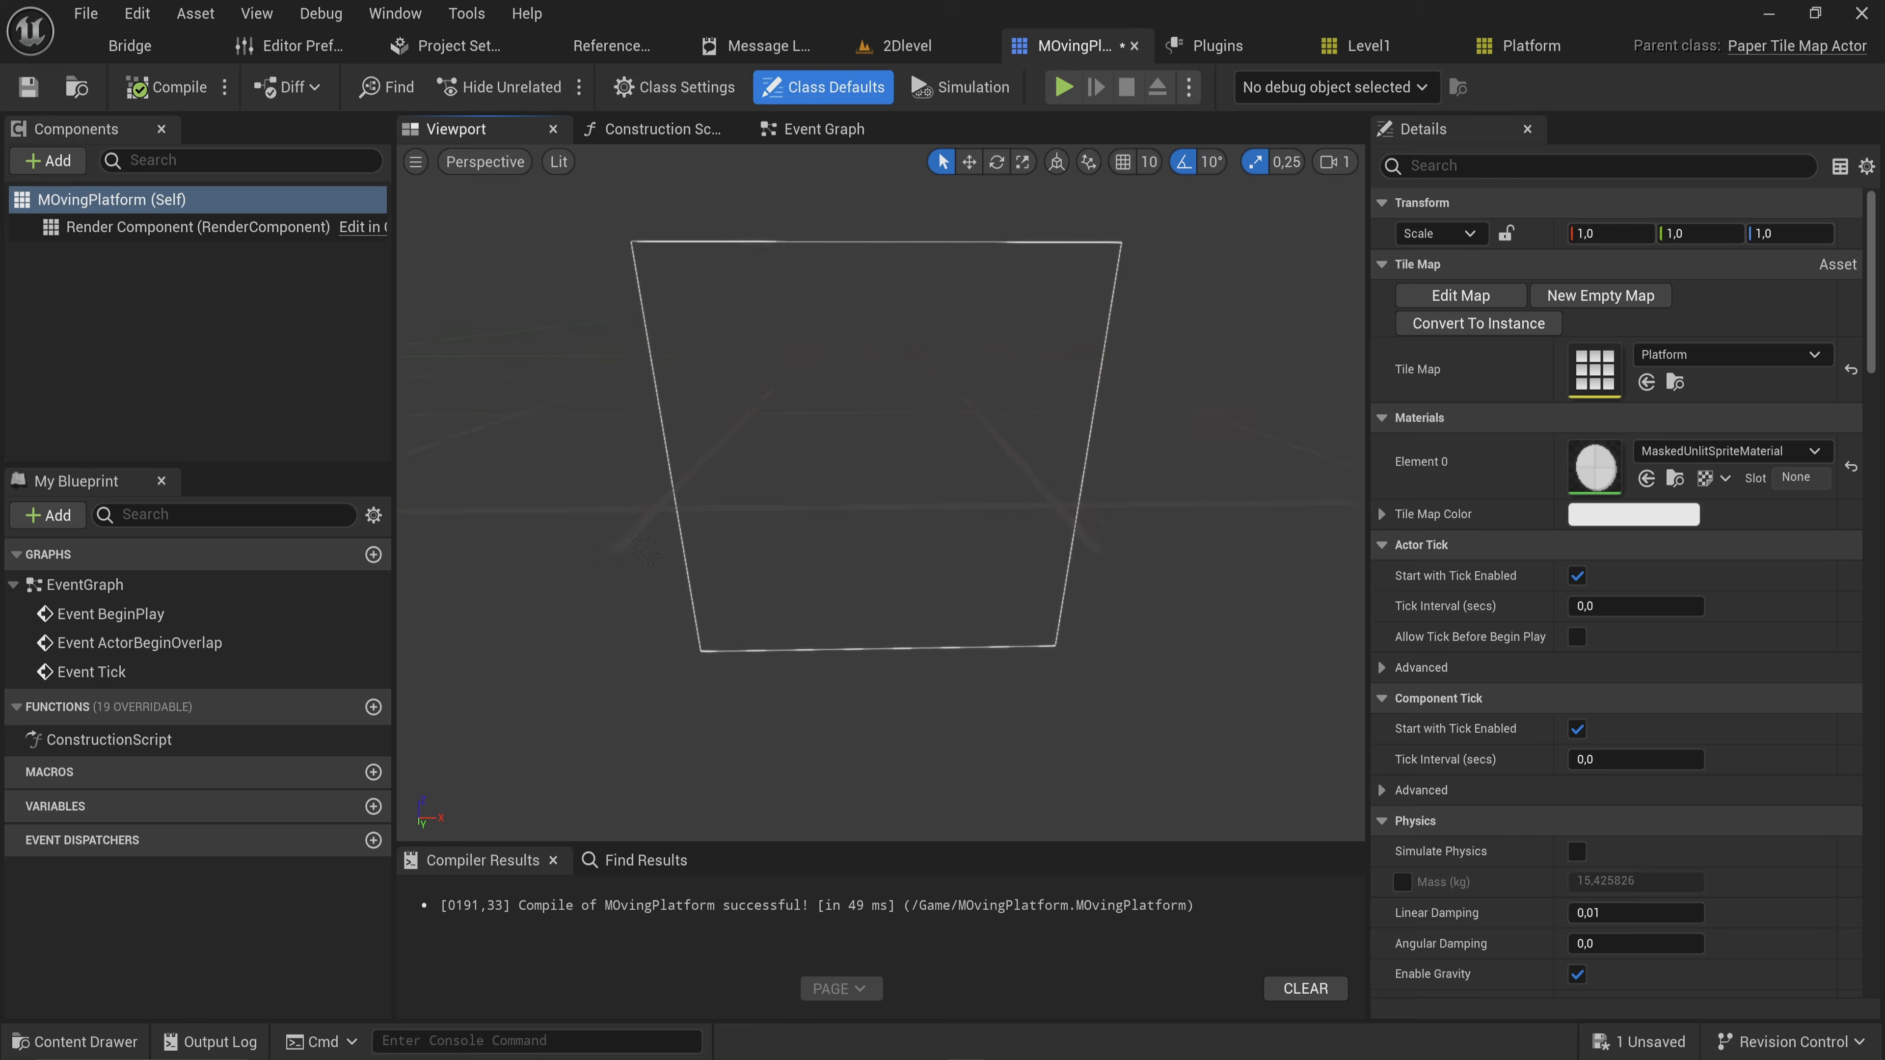
{"action": "right_click_drag", "start_coordinate": [880, 492], "coordinate": [829, 348]}
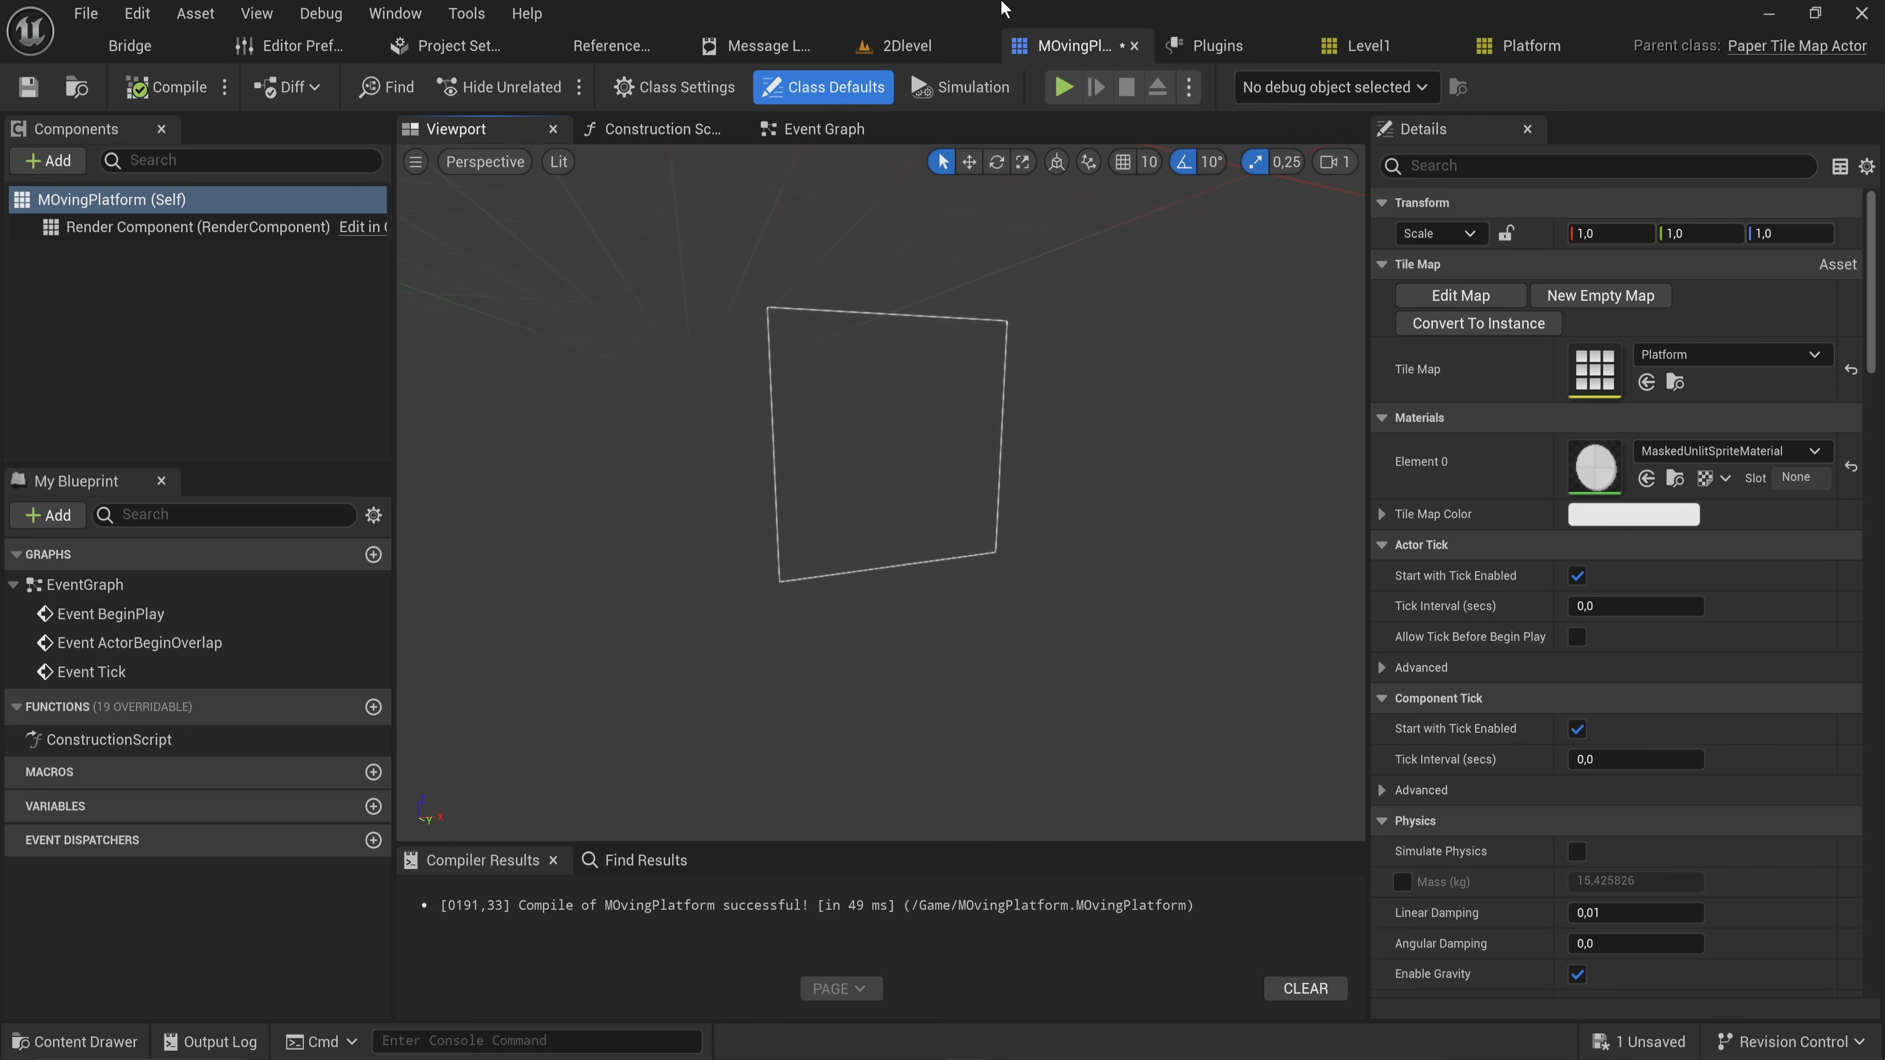
Place the Platform tile map from the Content folder into the 2Dlevel map, near the floating platforms
{"action": "left_click", "coordinate": [923, 54]}
{"action": "key", "text": "ctrl+space"}
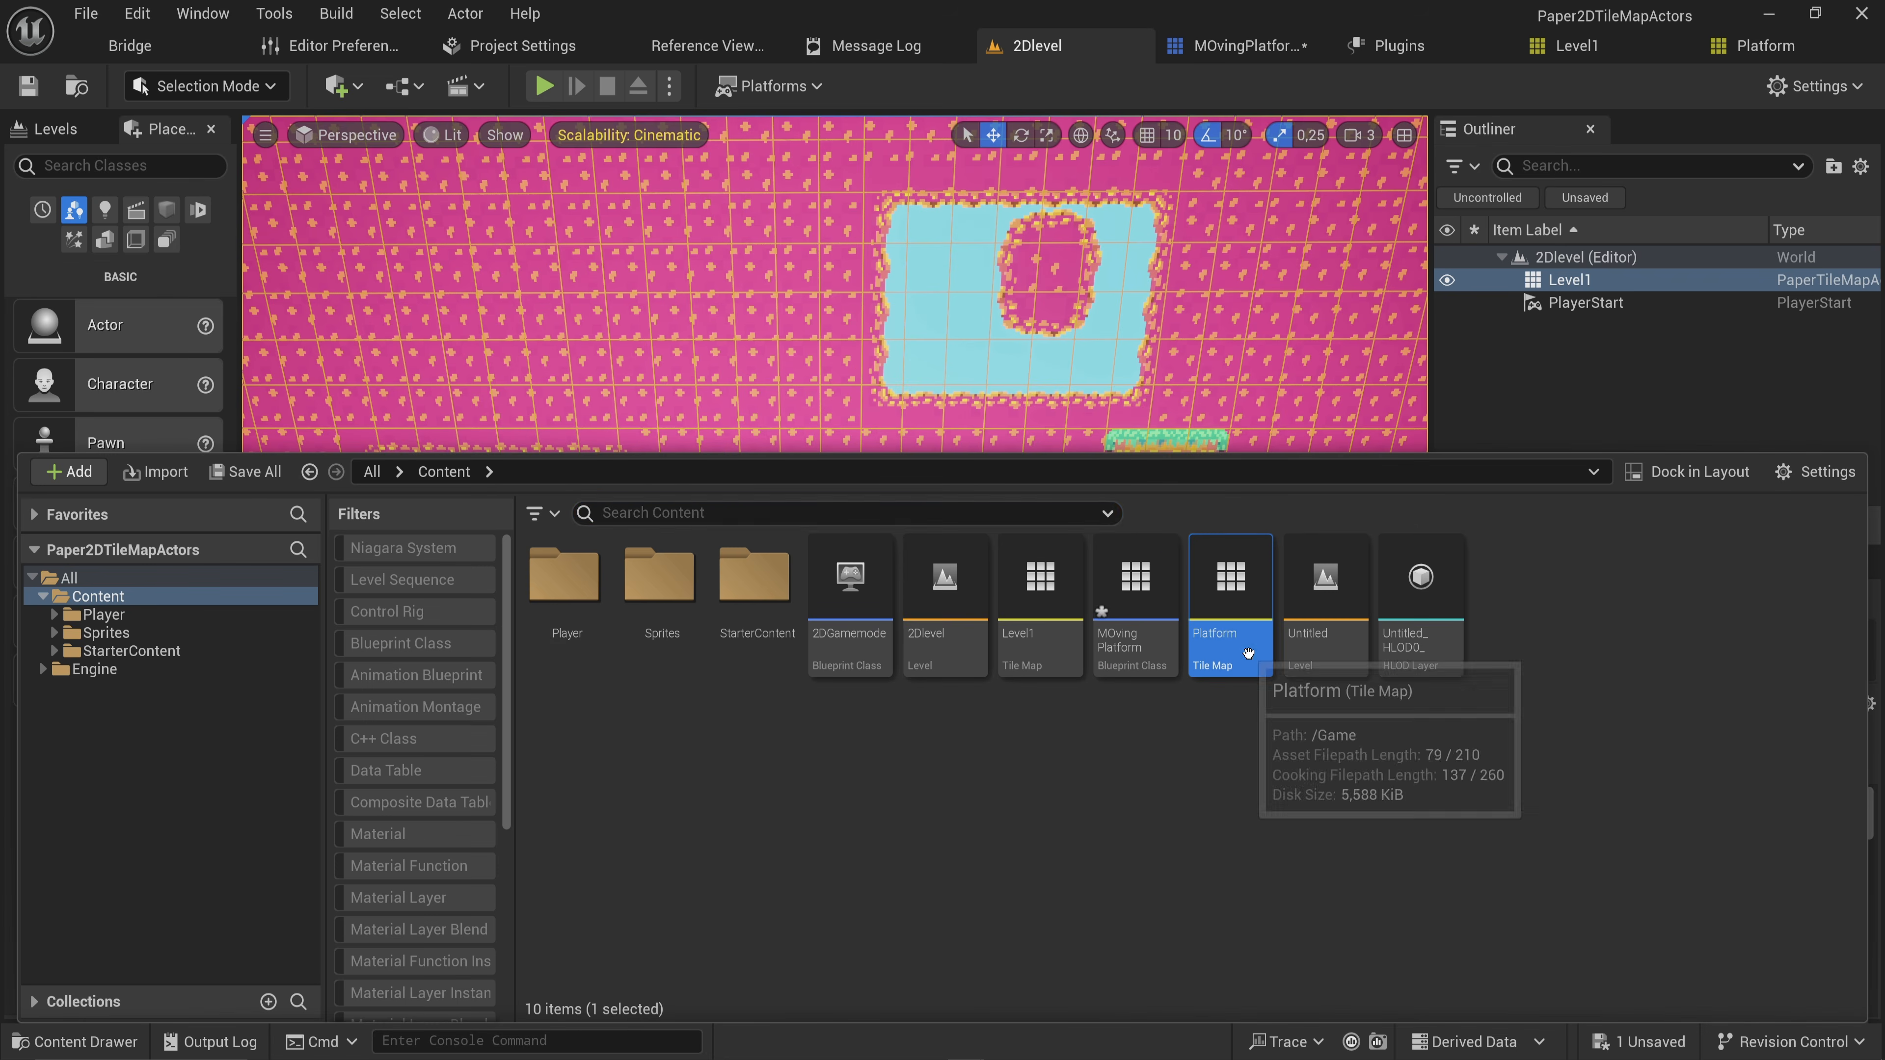
{"action": "left_click_drag", "start_coordinate": [1227, 648], "coordinate": [672, 691]}
{"action": "key", "text": "f"}
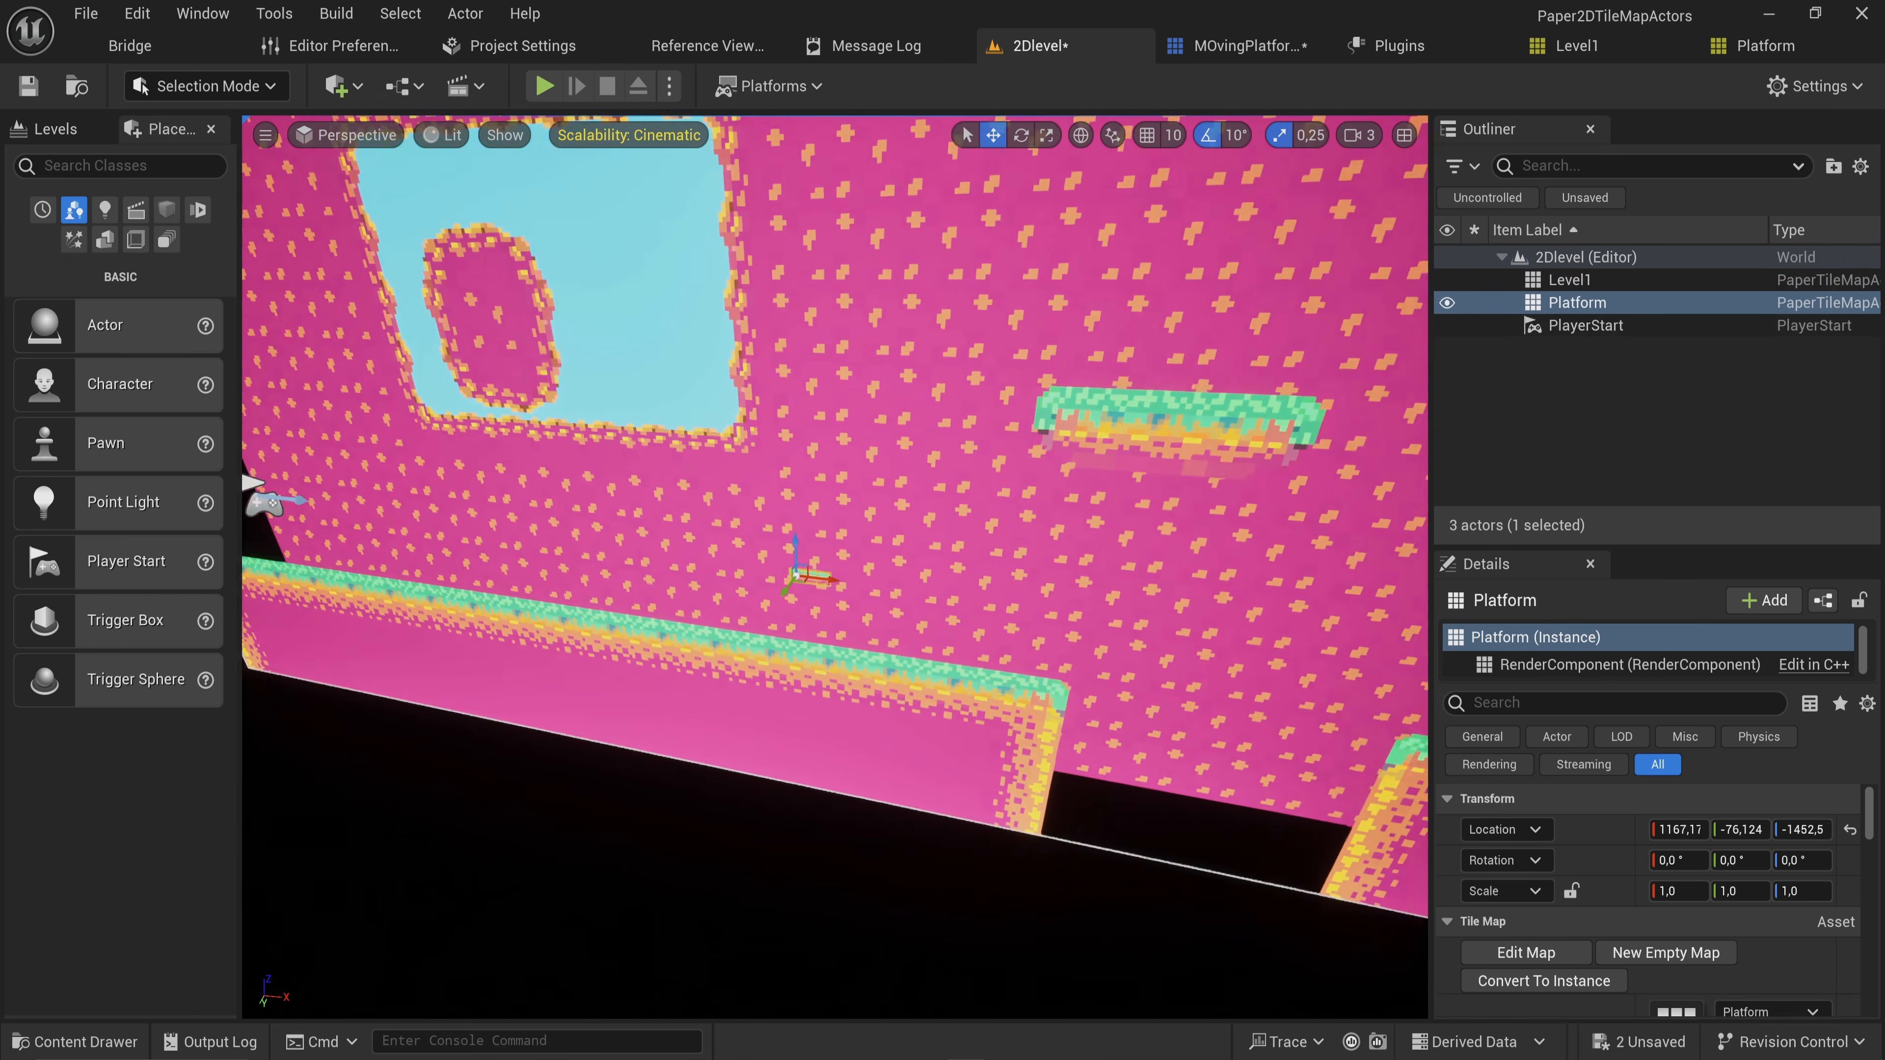
{"action": "key", "text": "s"}
{"action": "right_click_drag", "start_coordinate": [671, 690], "coordinate": [716, 653]}
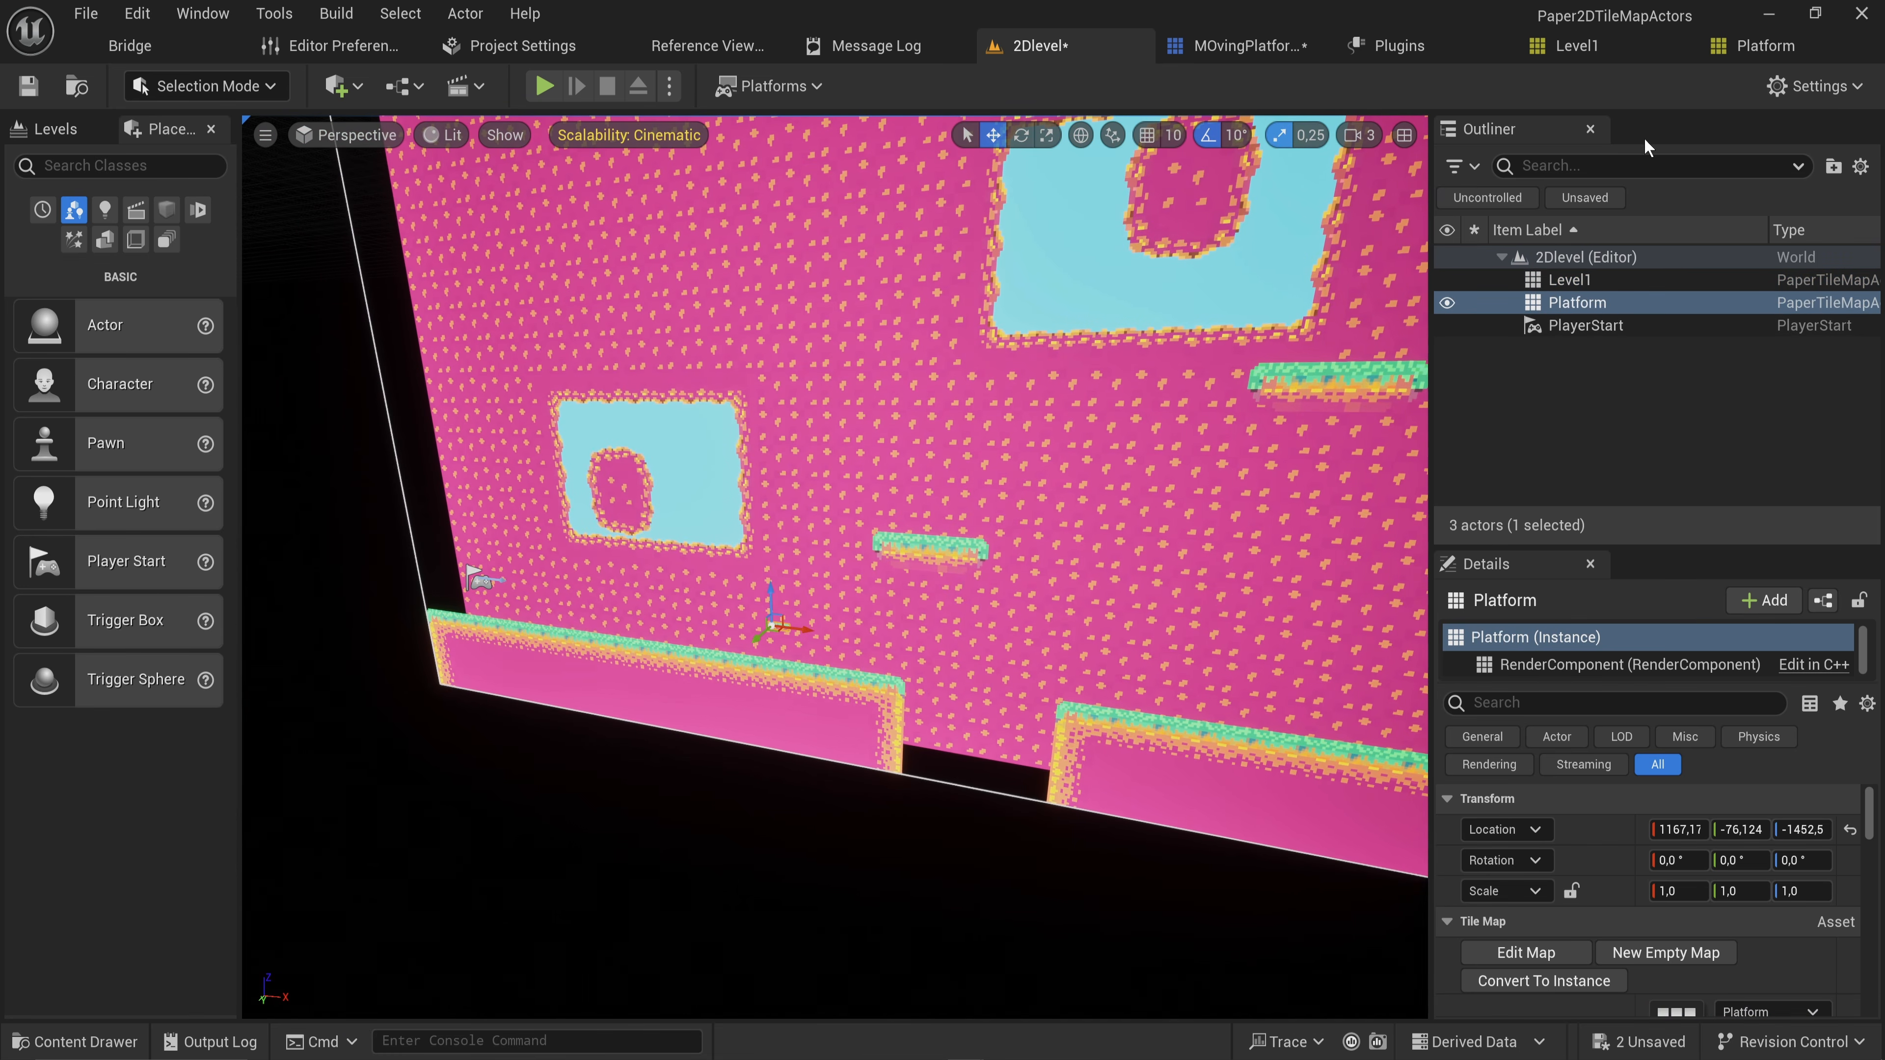
Set the Platform tile map's Pixels Per Unreal Unit to 0,25 and save all assets
{"action": "left_click", "coordinate": [1759, 54]}
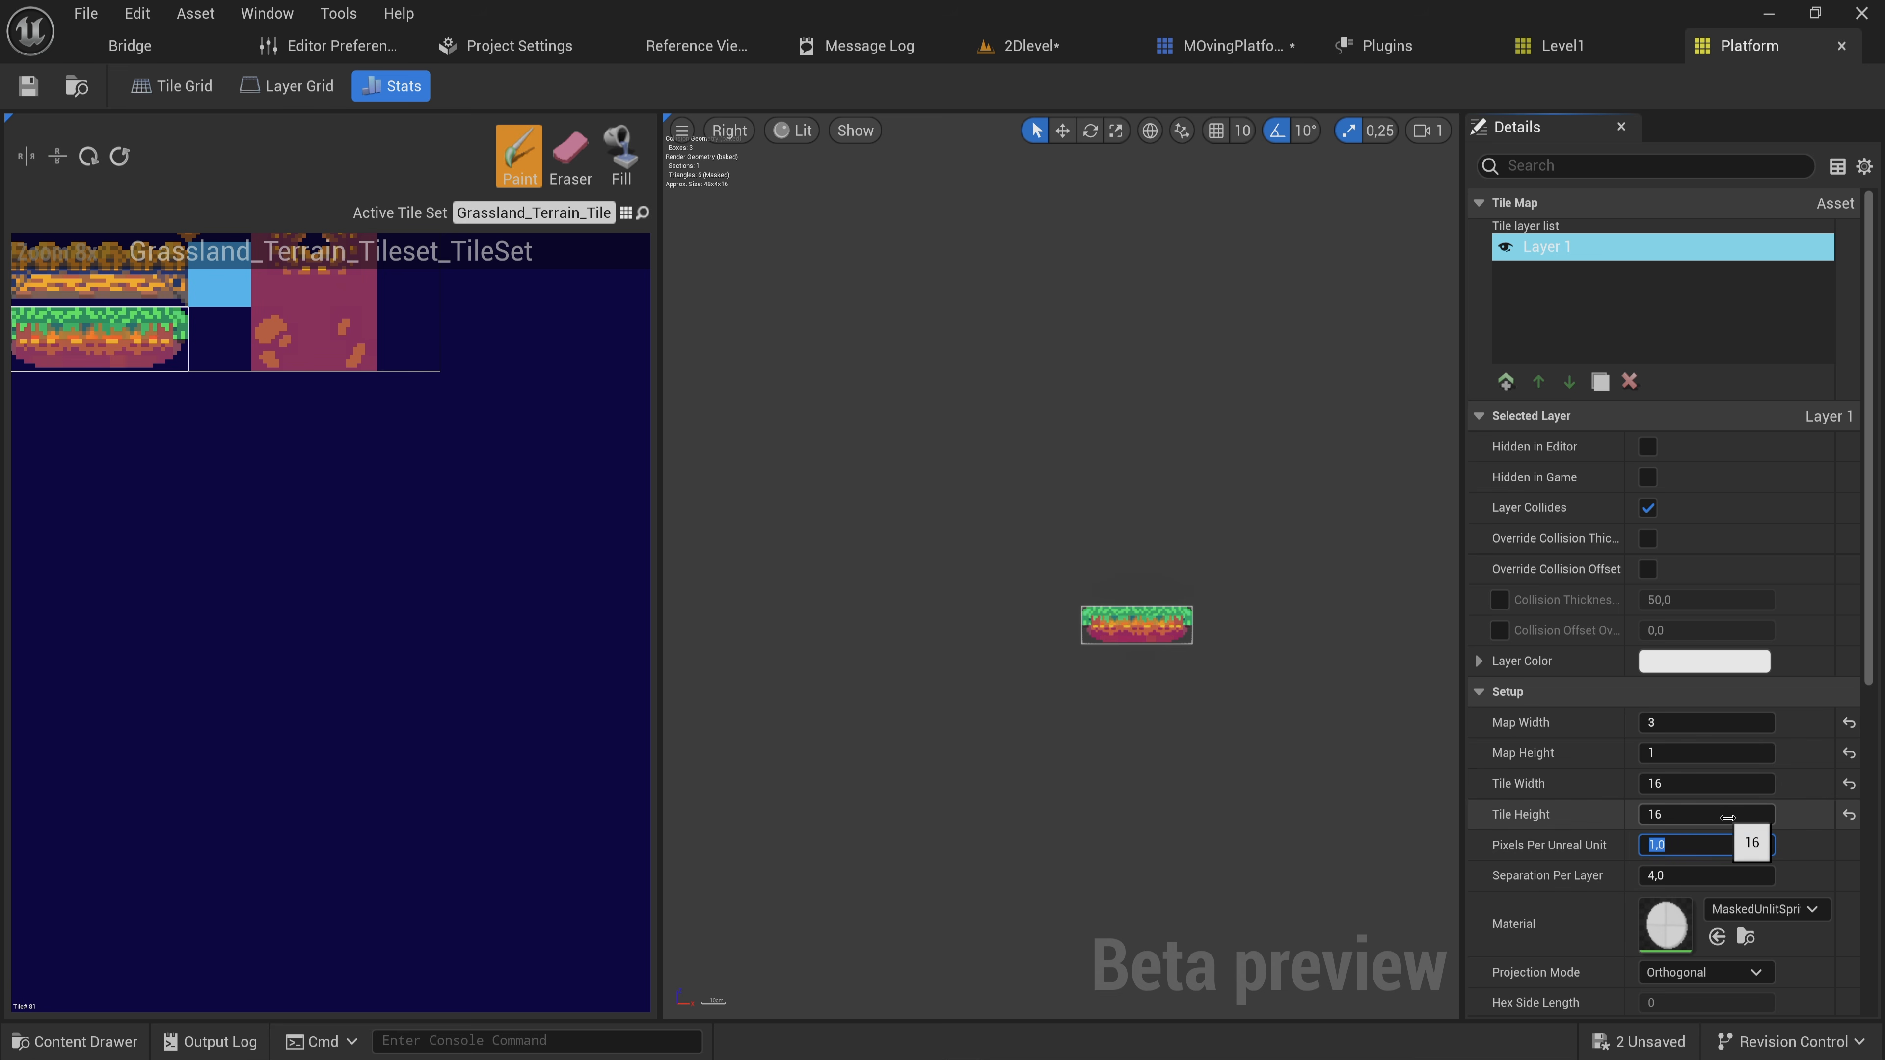
{"action": "type", "text": "25"}
{"action": "key", "text": "Return"}
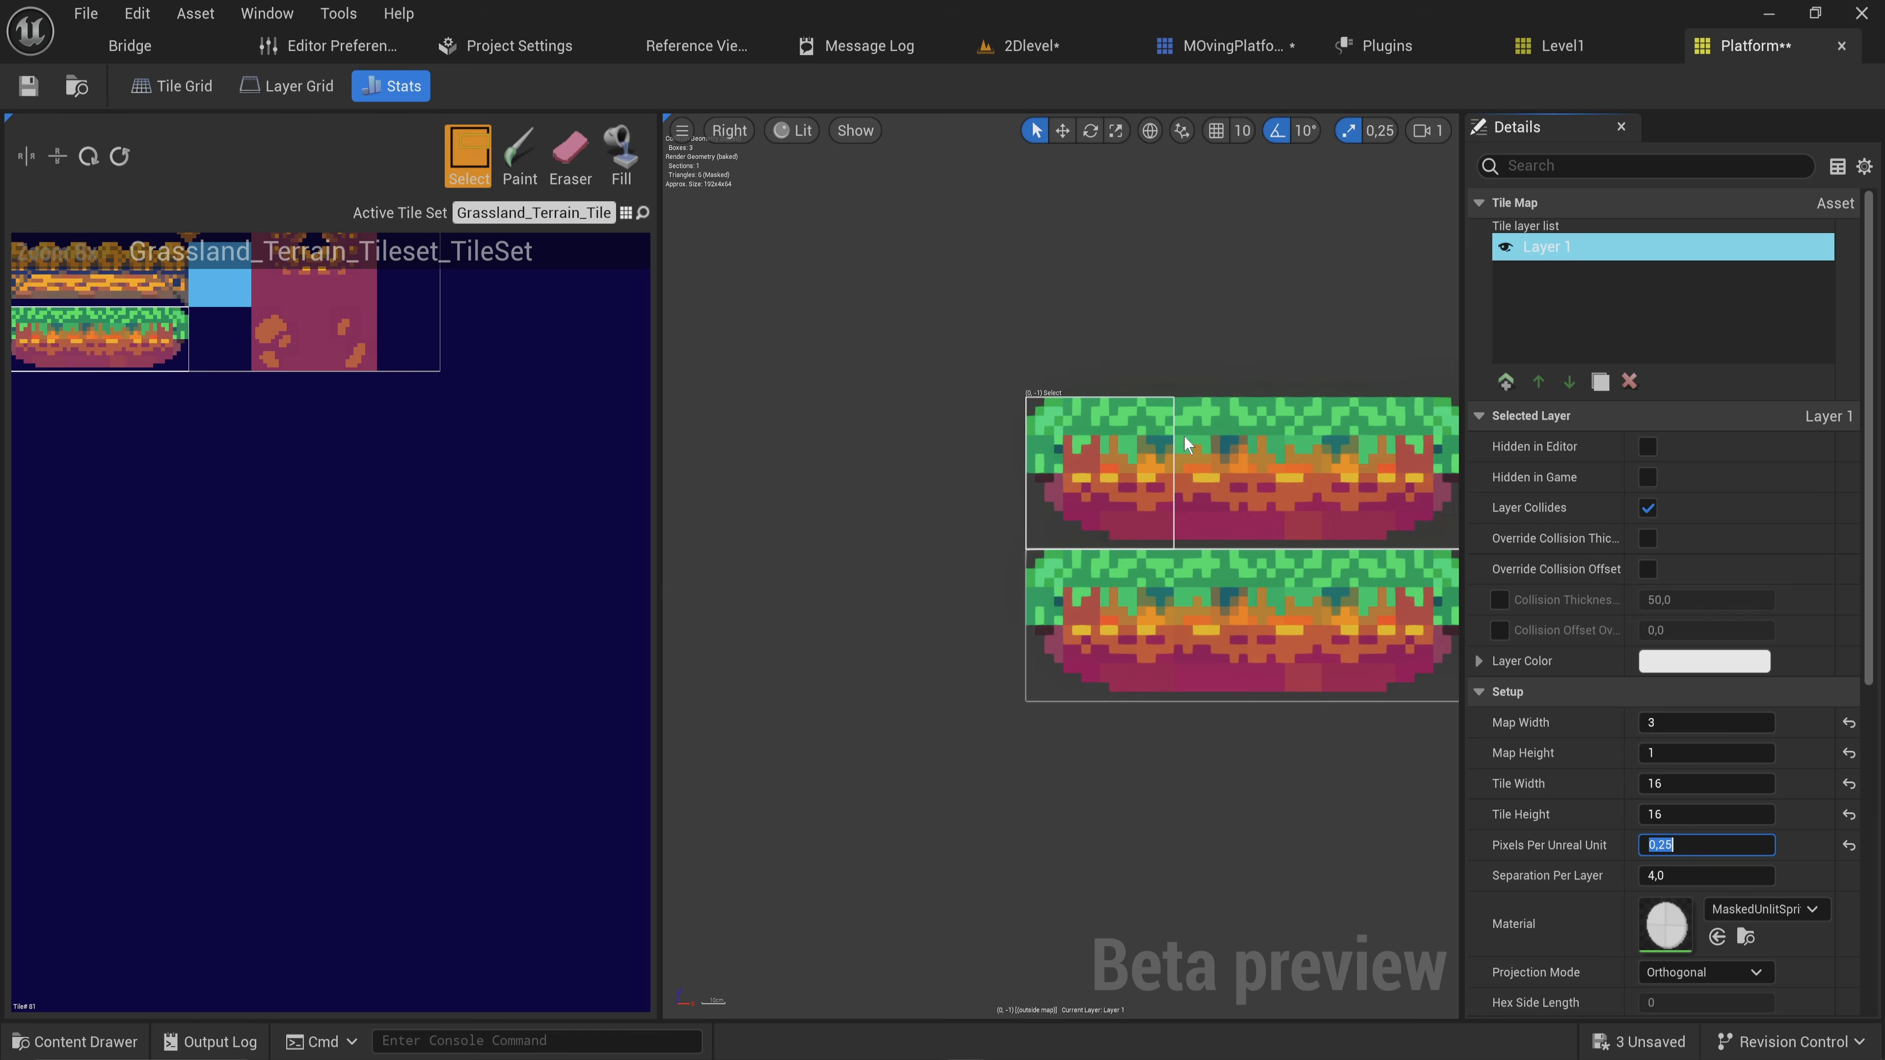
{"action": "key", "text": "ctrl+shift+s"}
Move the placed Platform actor in 2Dlevel to about X 1196, Y -31.5, Z -1398, above the ground strip
{"action": "left_click", "coordinate": [1017, 49]}
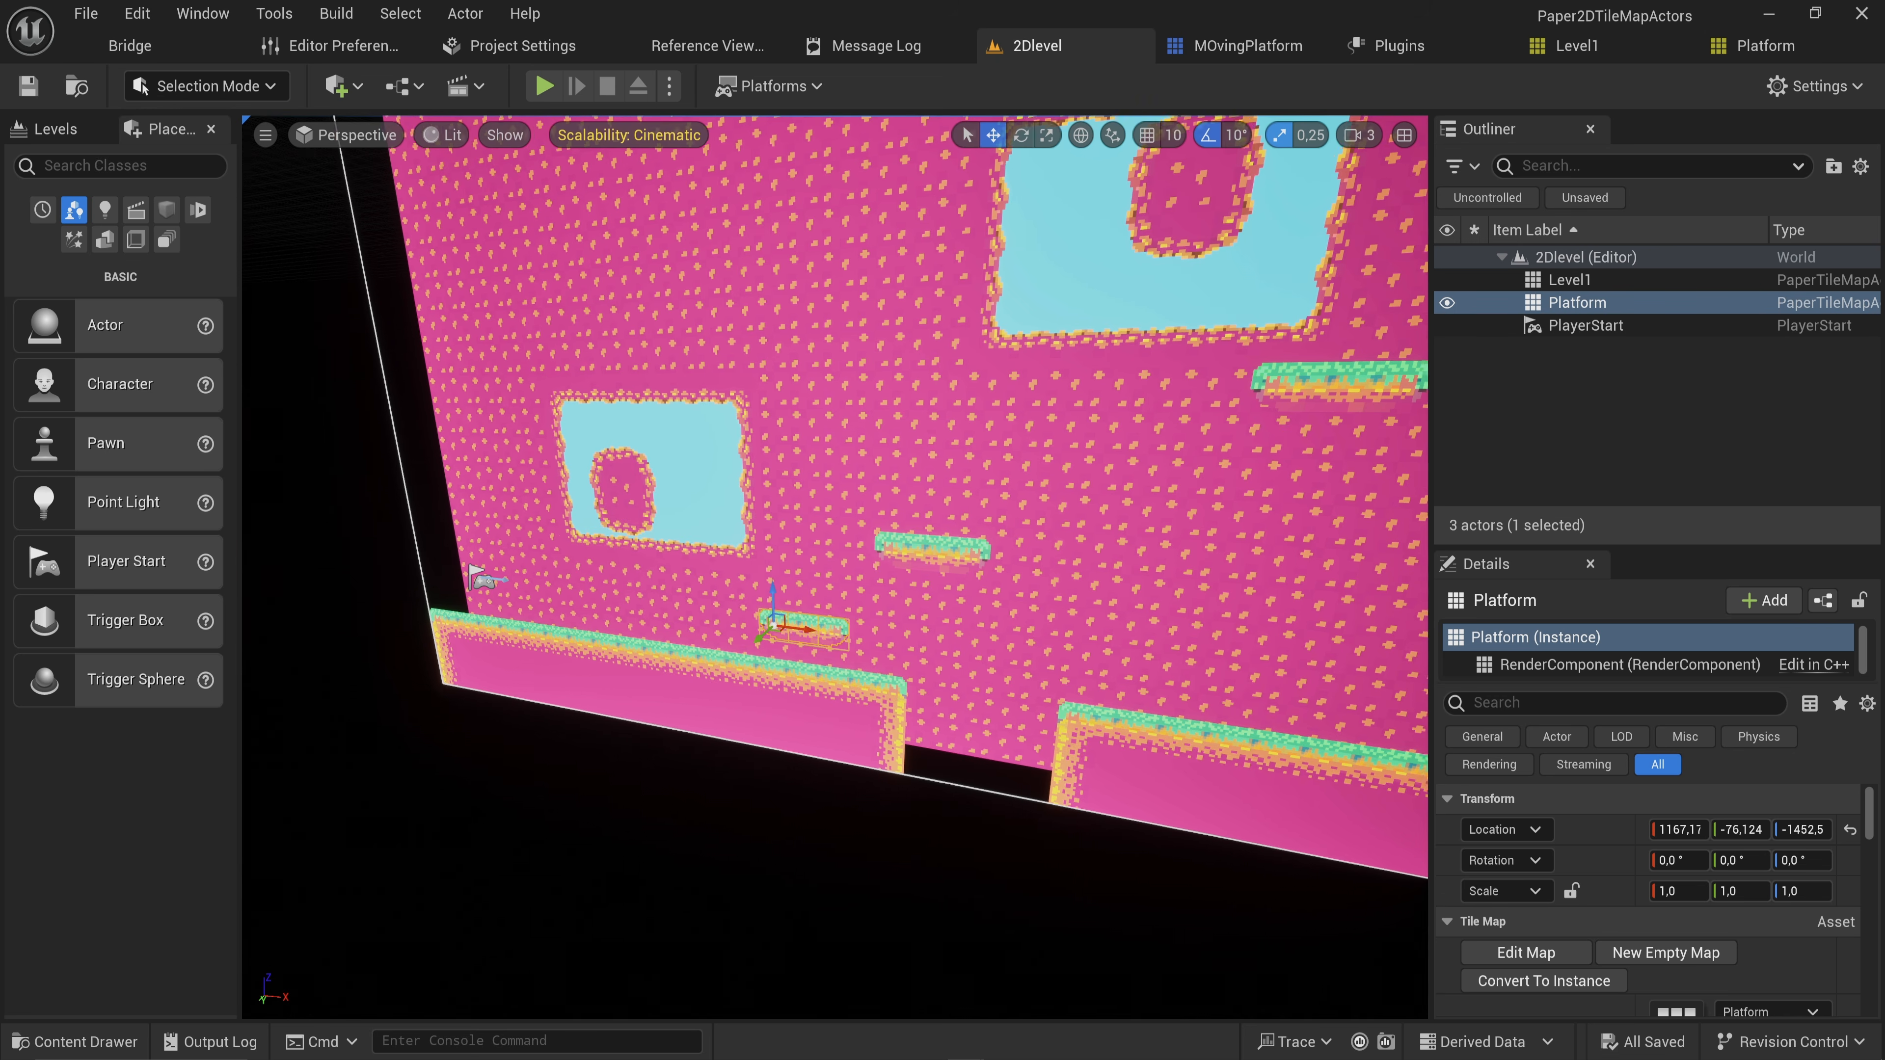
{"action": "mouse_move", "coordinate": [995, 579]}
{"action": "right_mouse_down"}
{"action": "mouse_move", "coordinate": [1084, 579]}
{"action": "mouse_move", "coordinate": [995, 580]}
{"action": "right_mouse_up"}
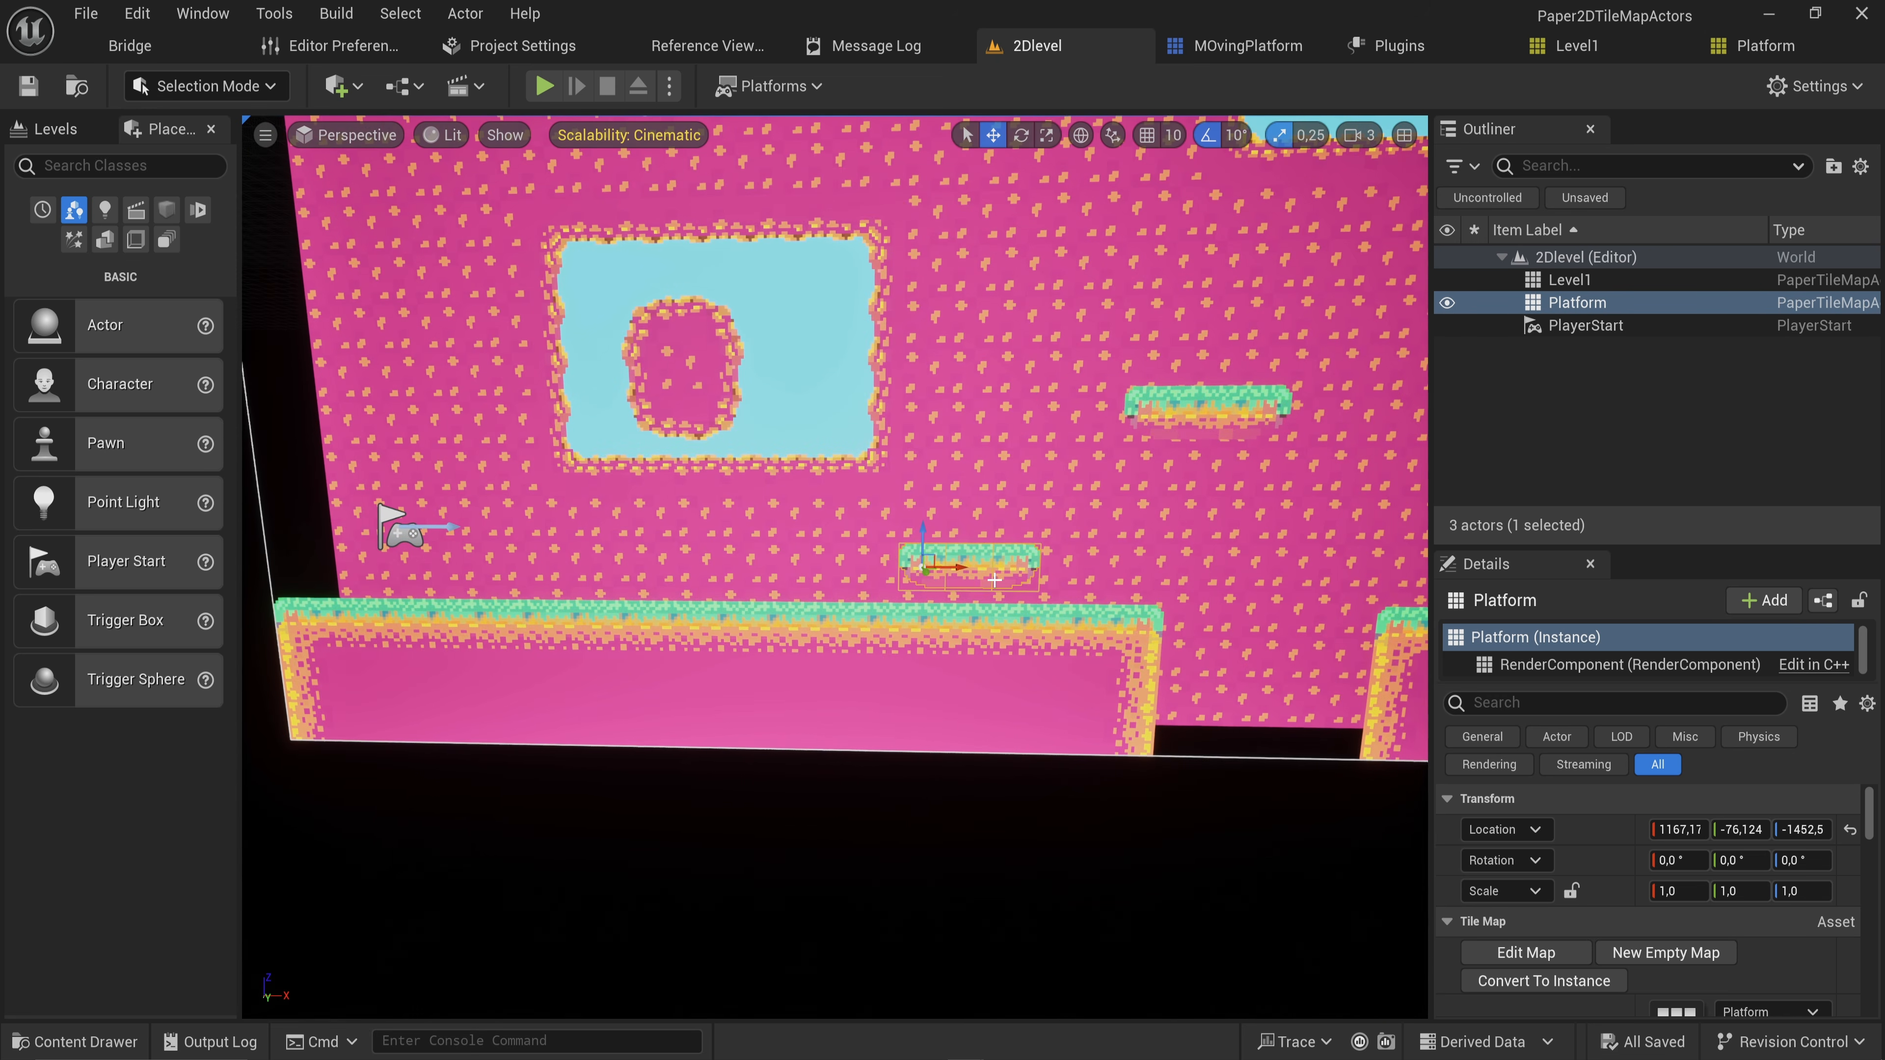
{"action": "left_click_drag", "start_coordinate": [930, 561], "coordinate": [956, 517]}
{"action": "right_click_drag", "start_coordinate": [1001, 492], "coordinate": [1232, 482]}
{"action": "key", "text": "s"}
{"action": "right_click_drag", "start_coordinate": [800, 333], "coordinate": [894, 481]}
{"action": "right_click_drag", "start_coordinate": [690, 570], "coordinate": [490, 565]}
{"action": "key", "text": "d"}
{"action": "right_click_drag", "start_coordinate": [1076, 526], "coordinate": [1076, 526]}
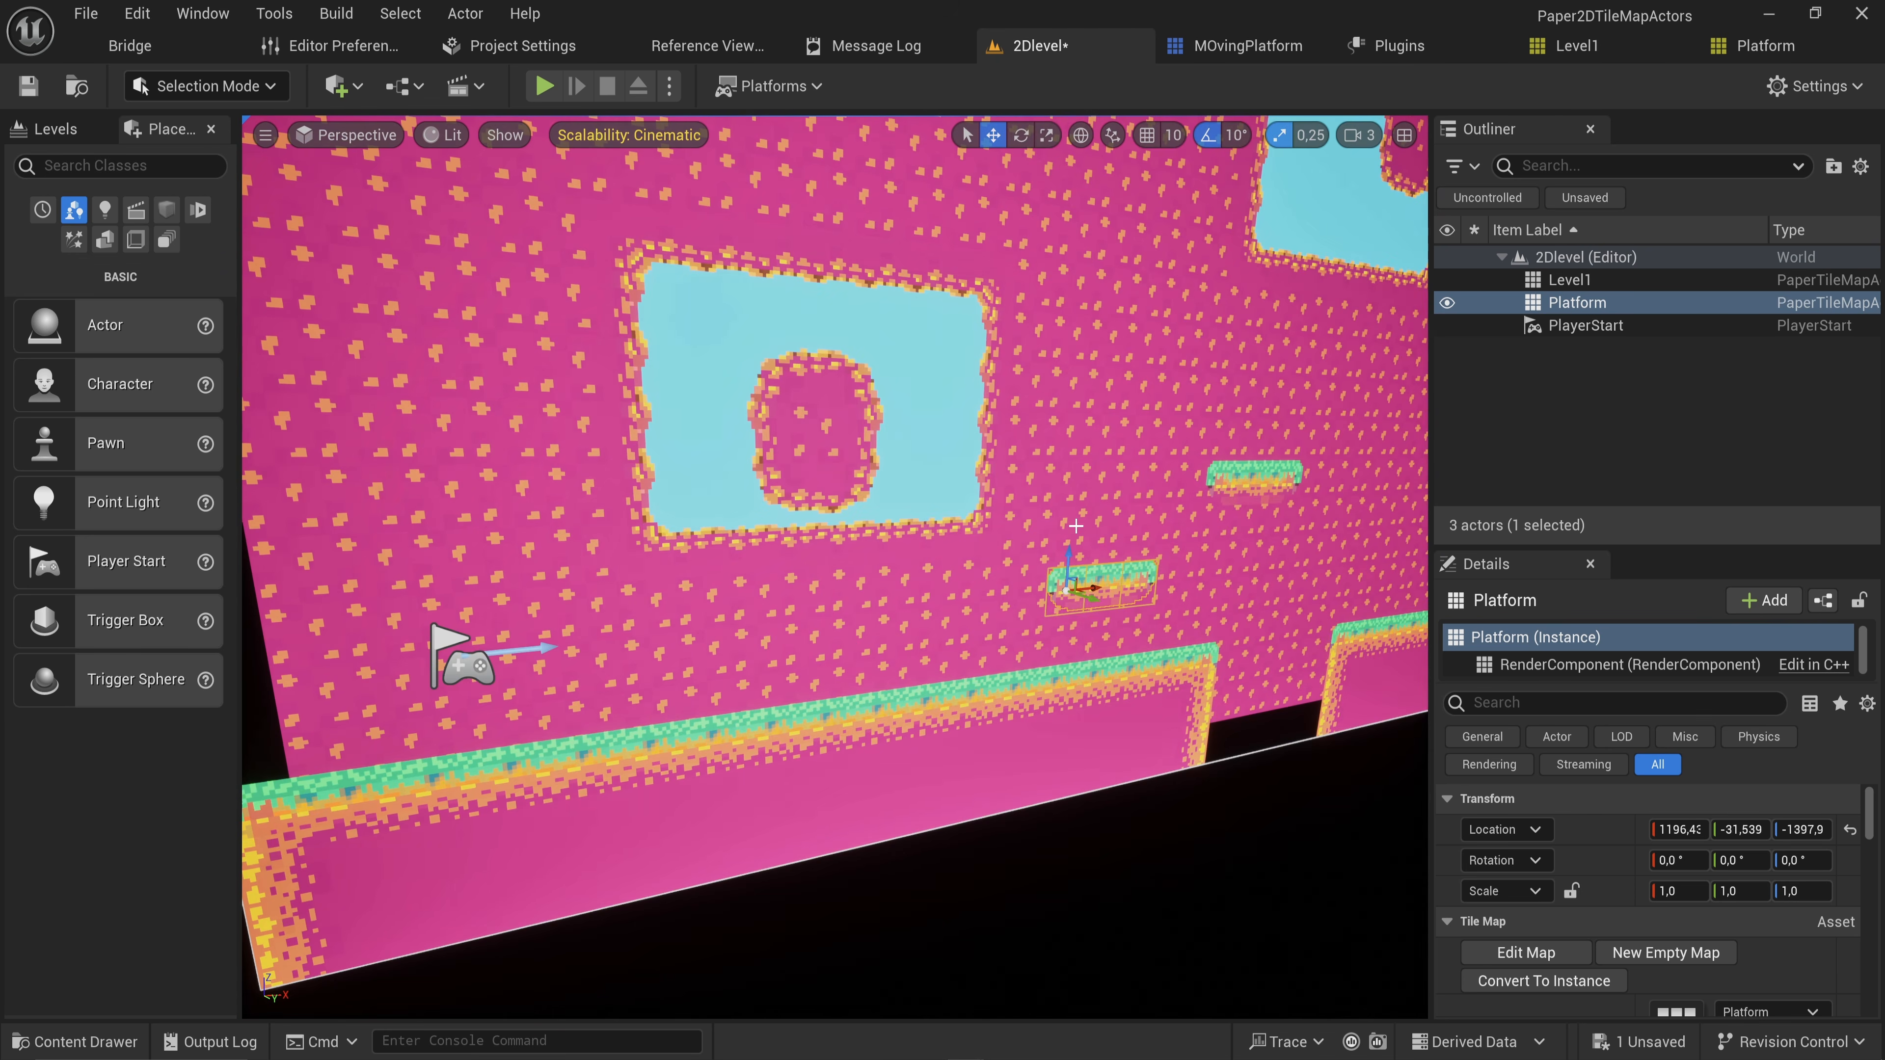
Add two variables named StartPos and EndPos to the MOvingPlatform blueprint
{"action": "left_click", "coordinate": [1235, 45]}
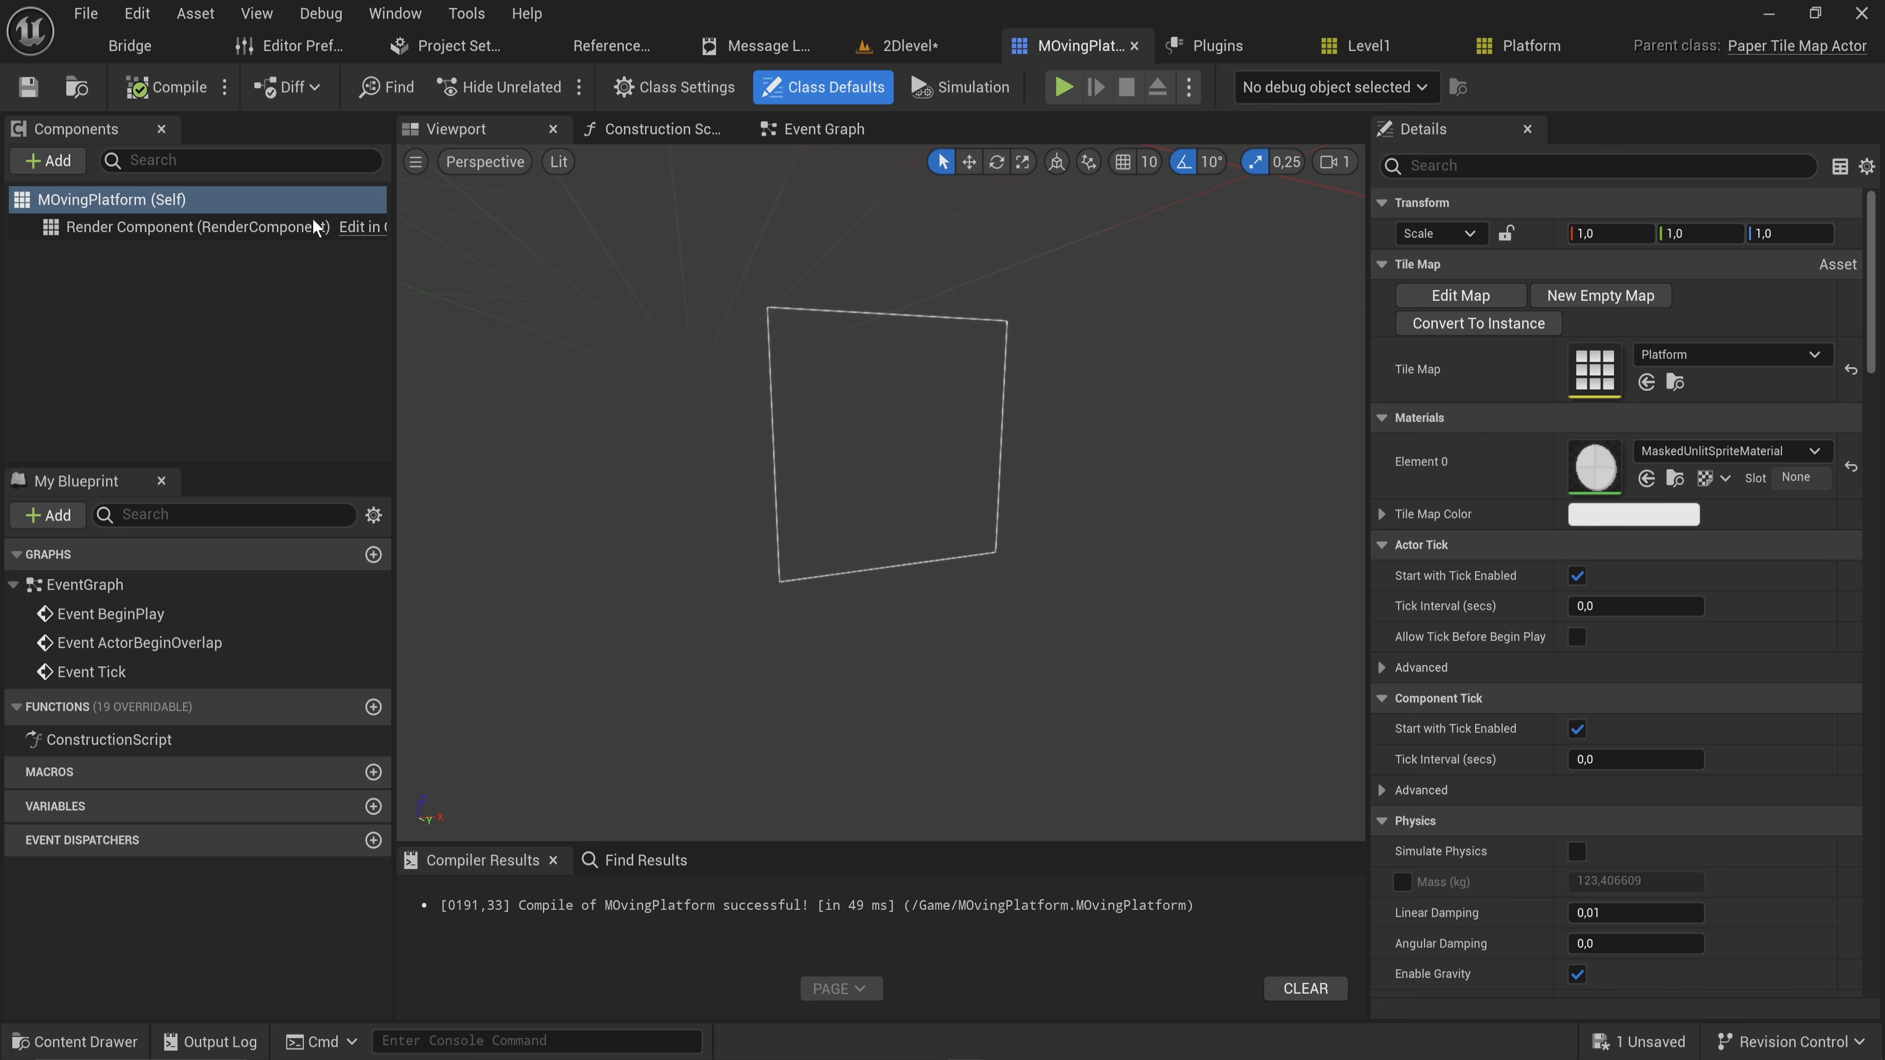
{"action": "left_click", "coordinate": [824, 129]}
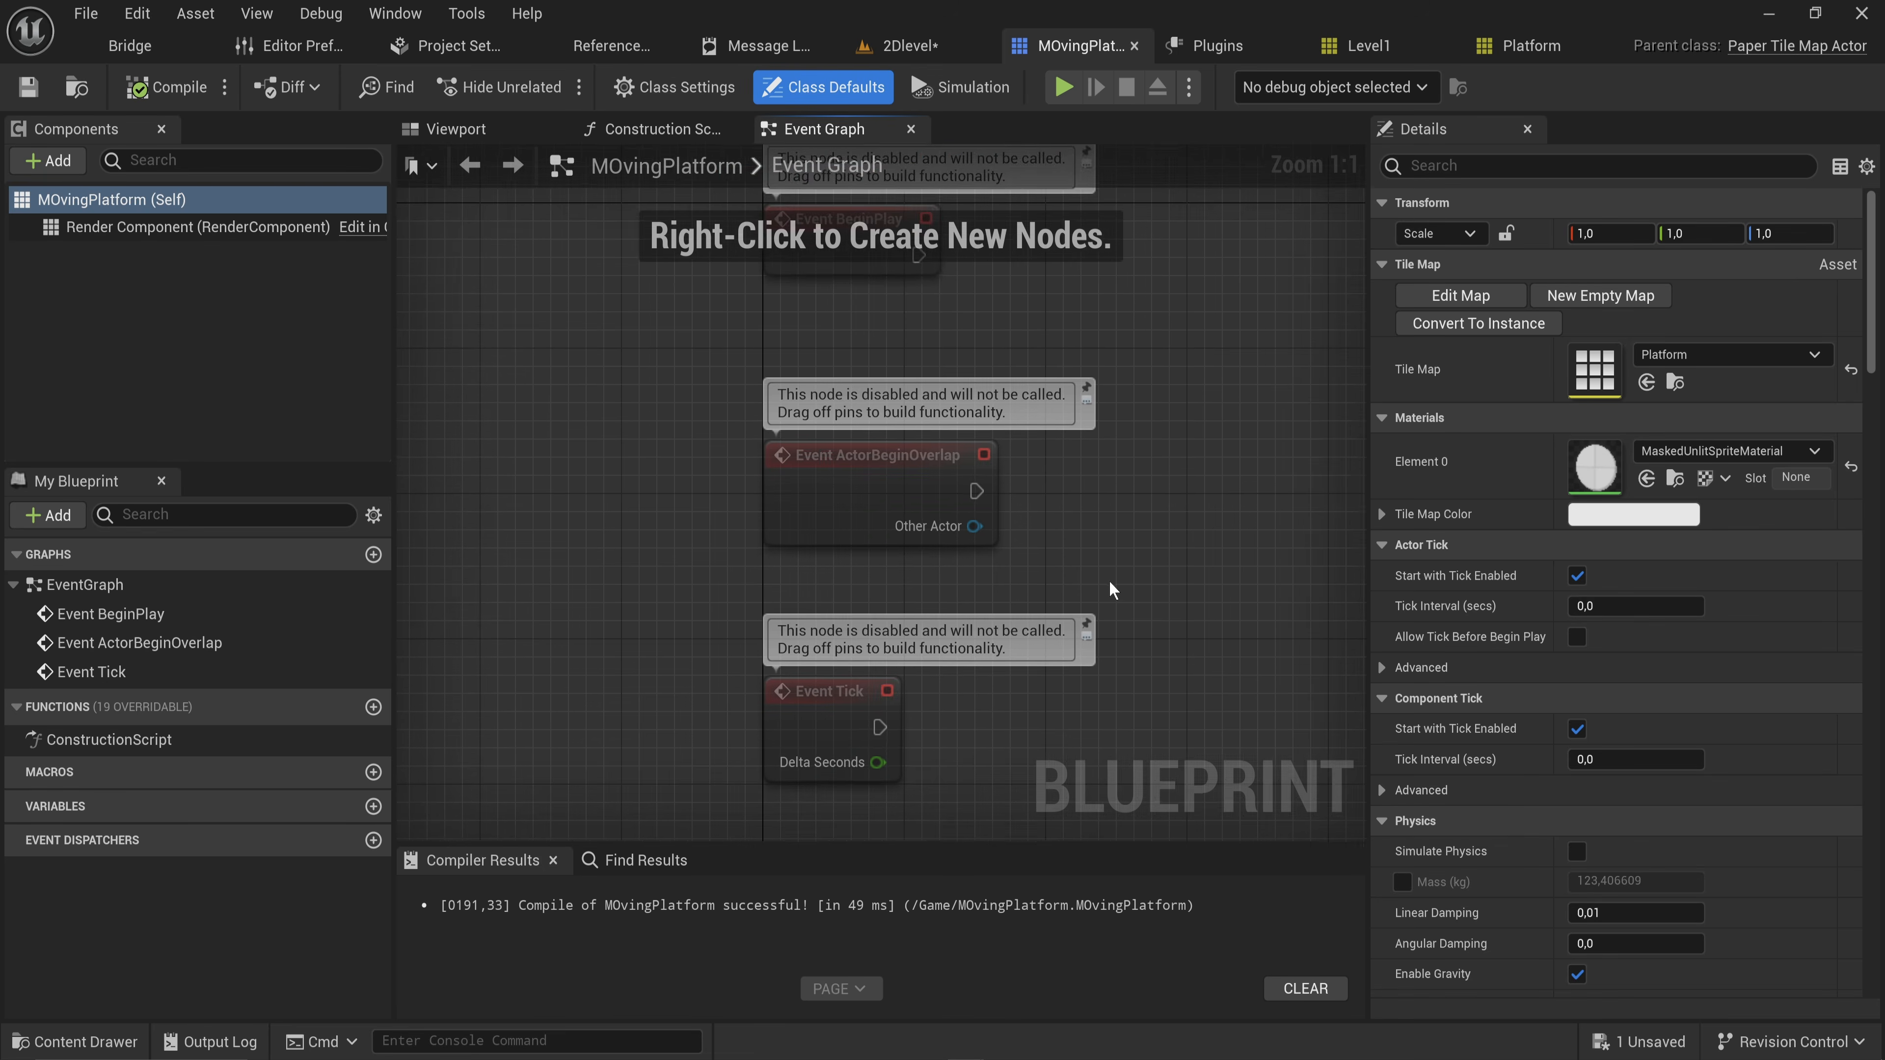
{"action": "scroll", "coordinate": [1010, 572], "scroll_direction": "down", "scroll_amount": 2}
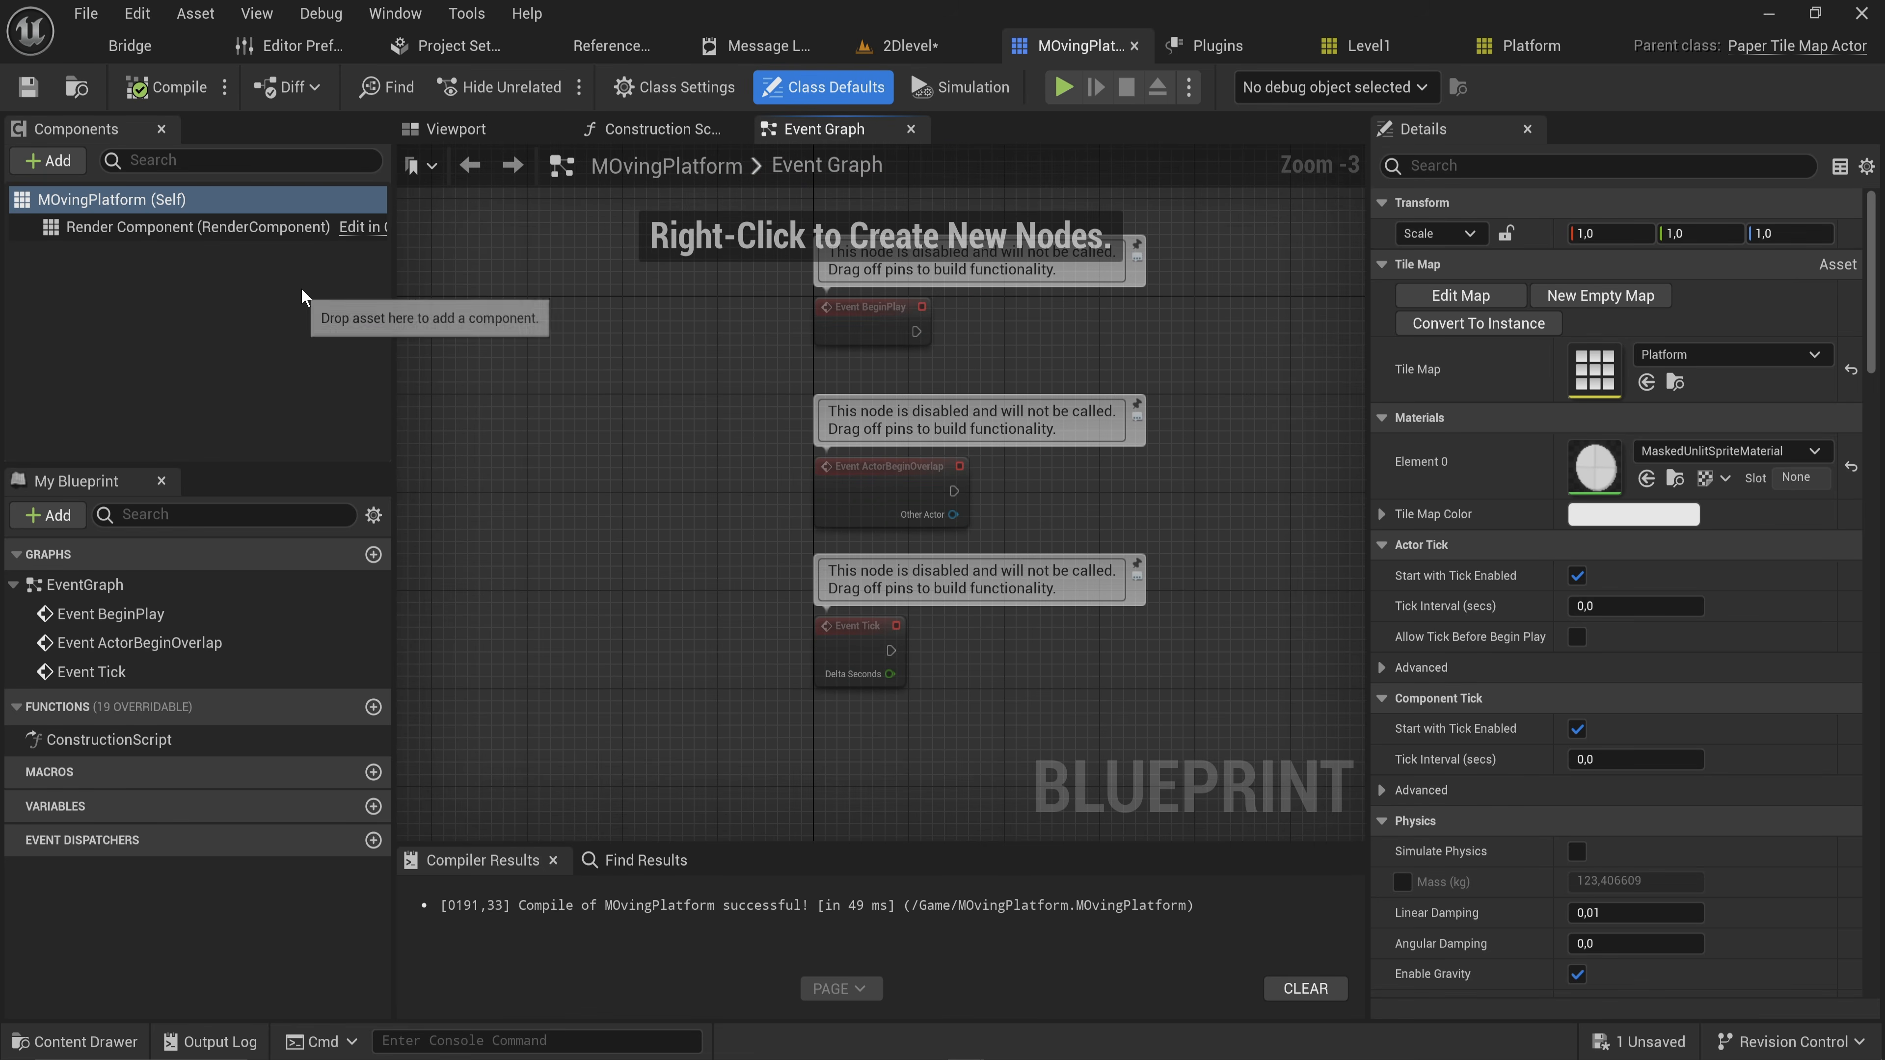
{"action": "left_click", "coordinate": [373, 807]}
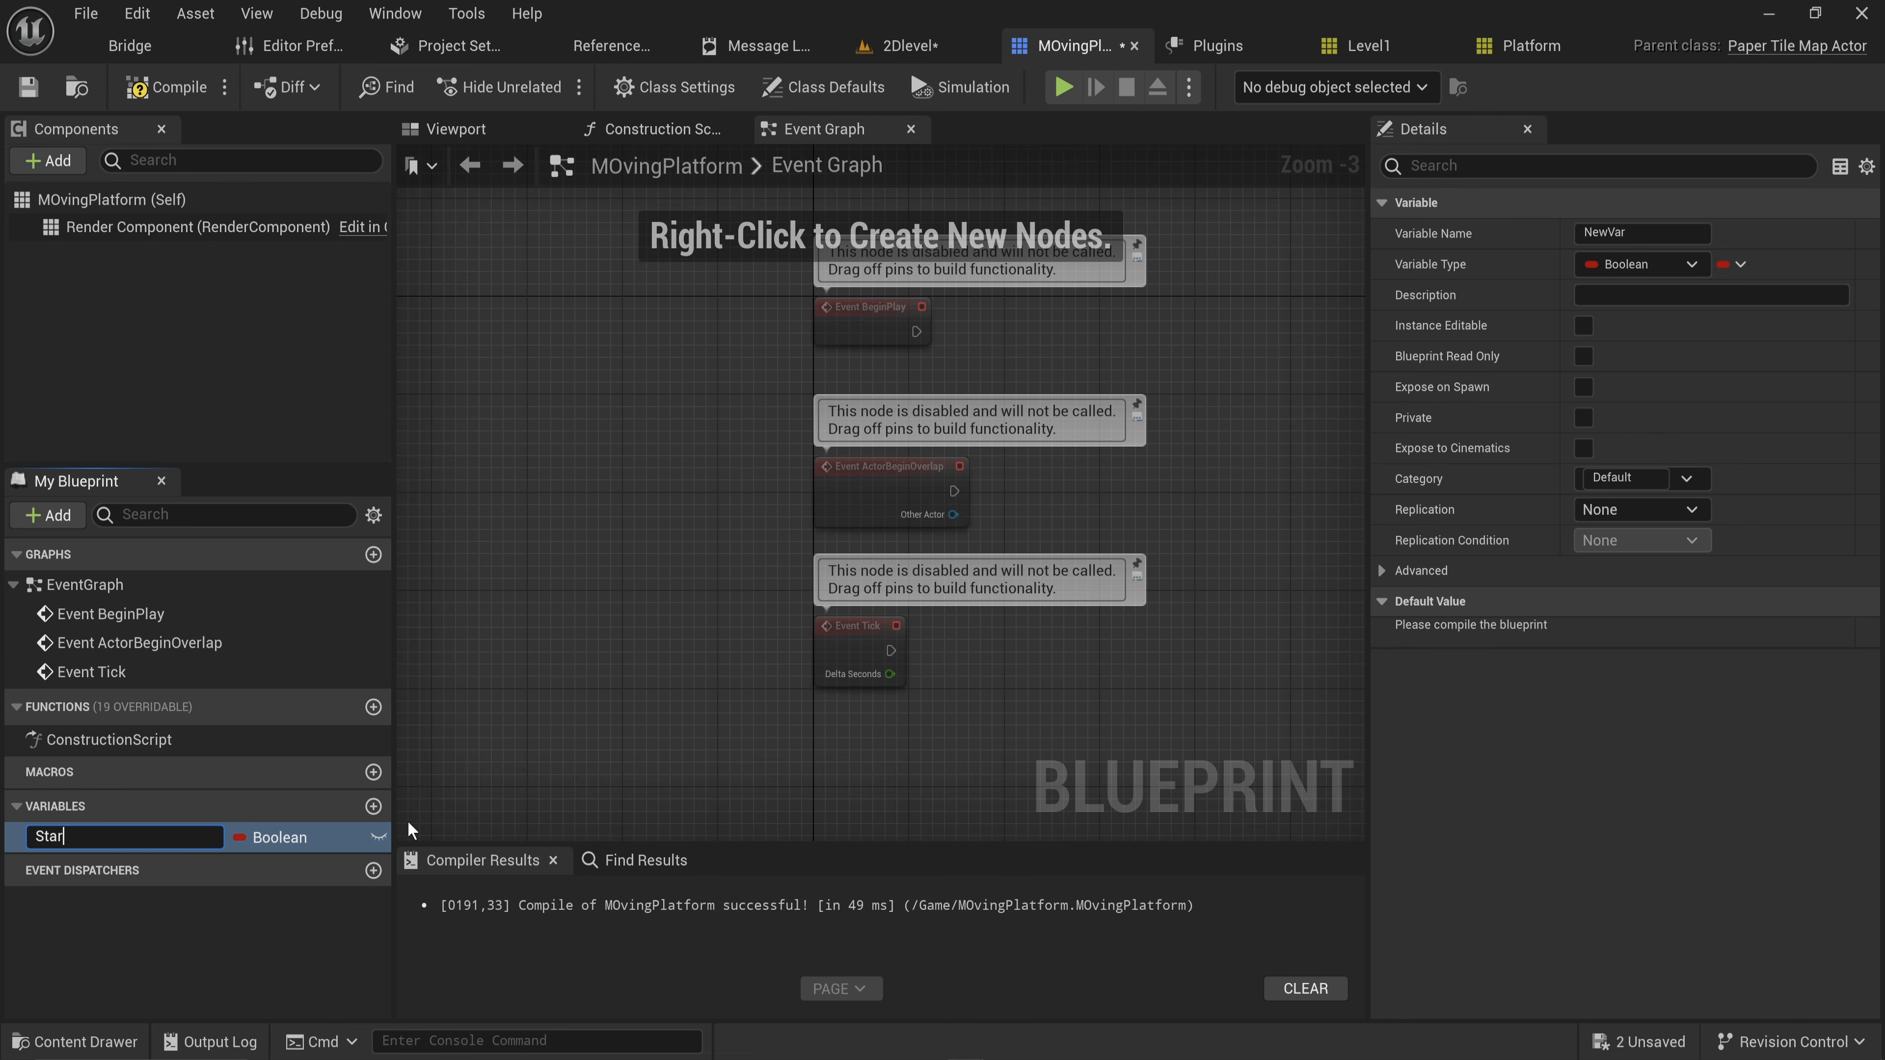
{"action": "type", "text": "StartPos"}
{"action": "key", "text": "Return"}
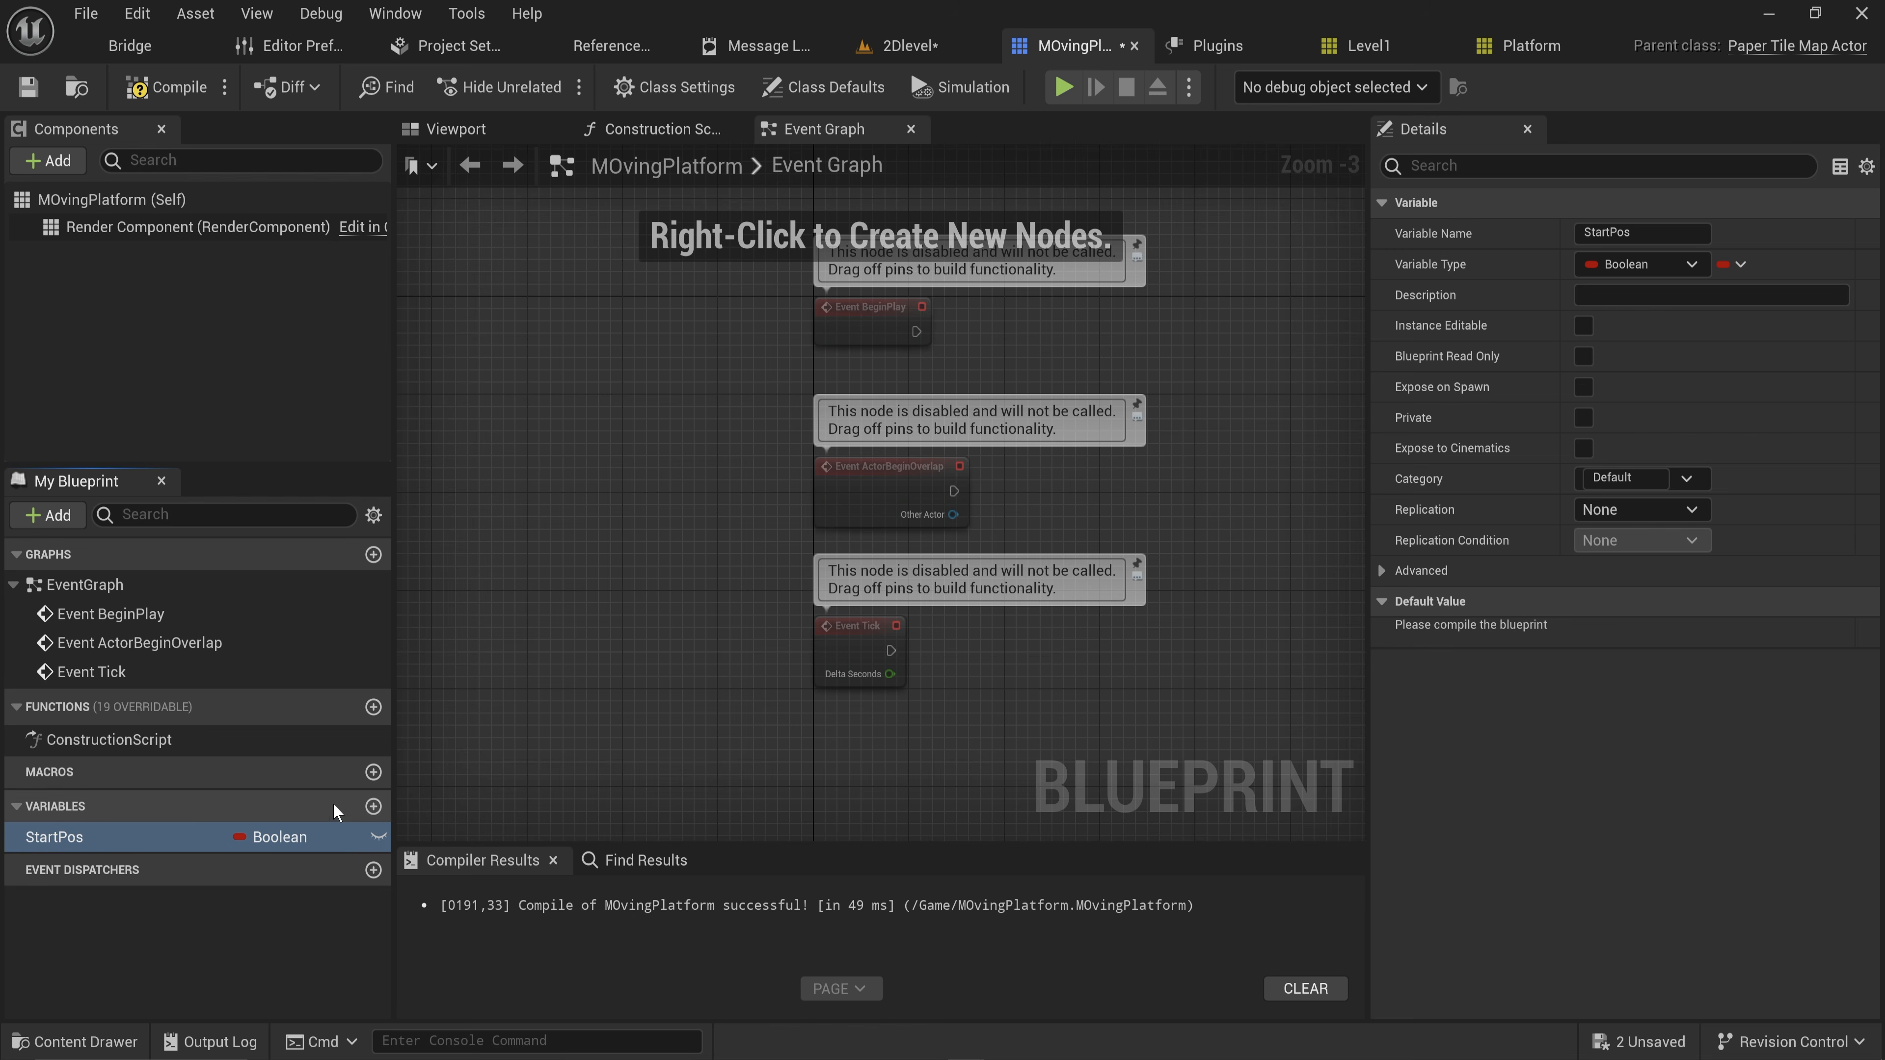
{"action": "left_click", "coordinate": [373, 806]}
{"action": "type", "text": "EndPos"}
{"action": "key", "text": "Return"}
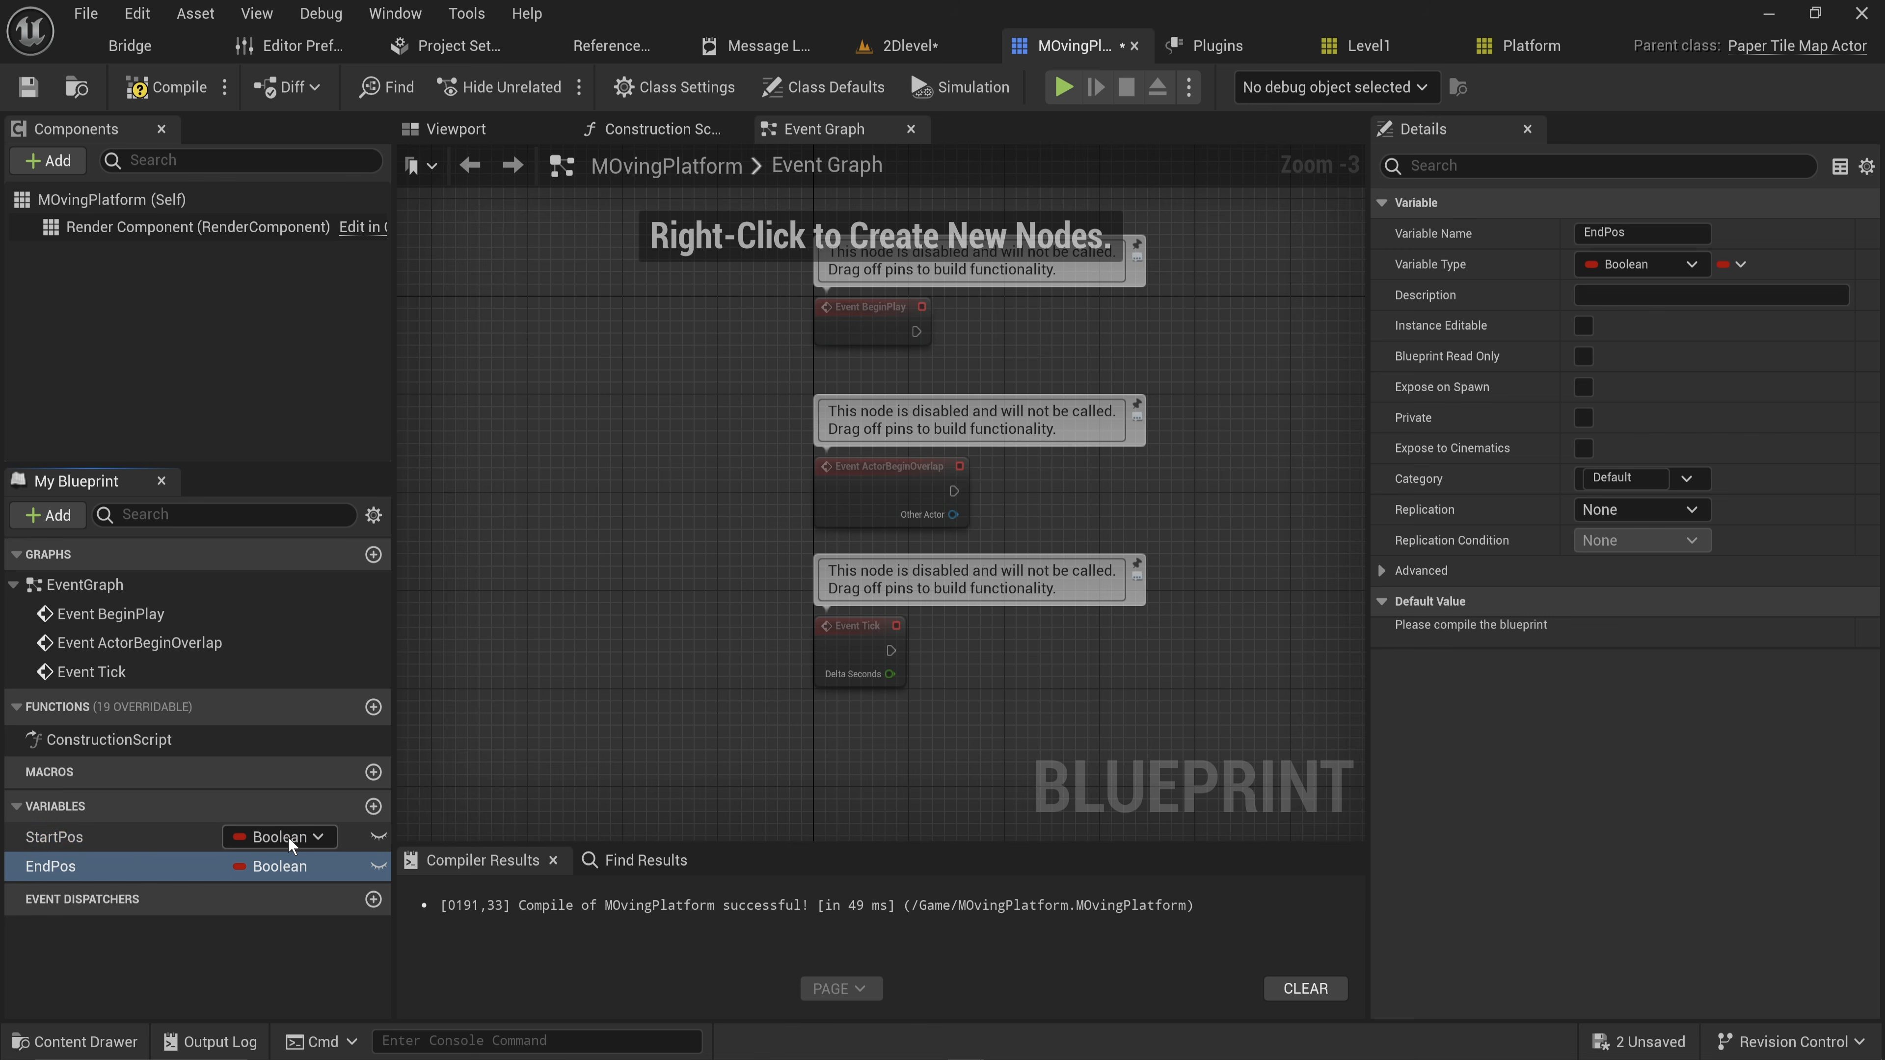
Change StartPos and EndPos to Actor object references and make both instance editable
{"action": "left_click", "coordinate": [287, 837]}
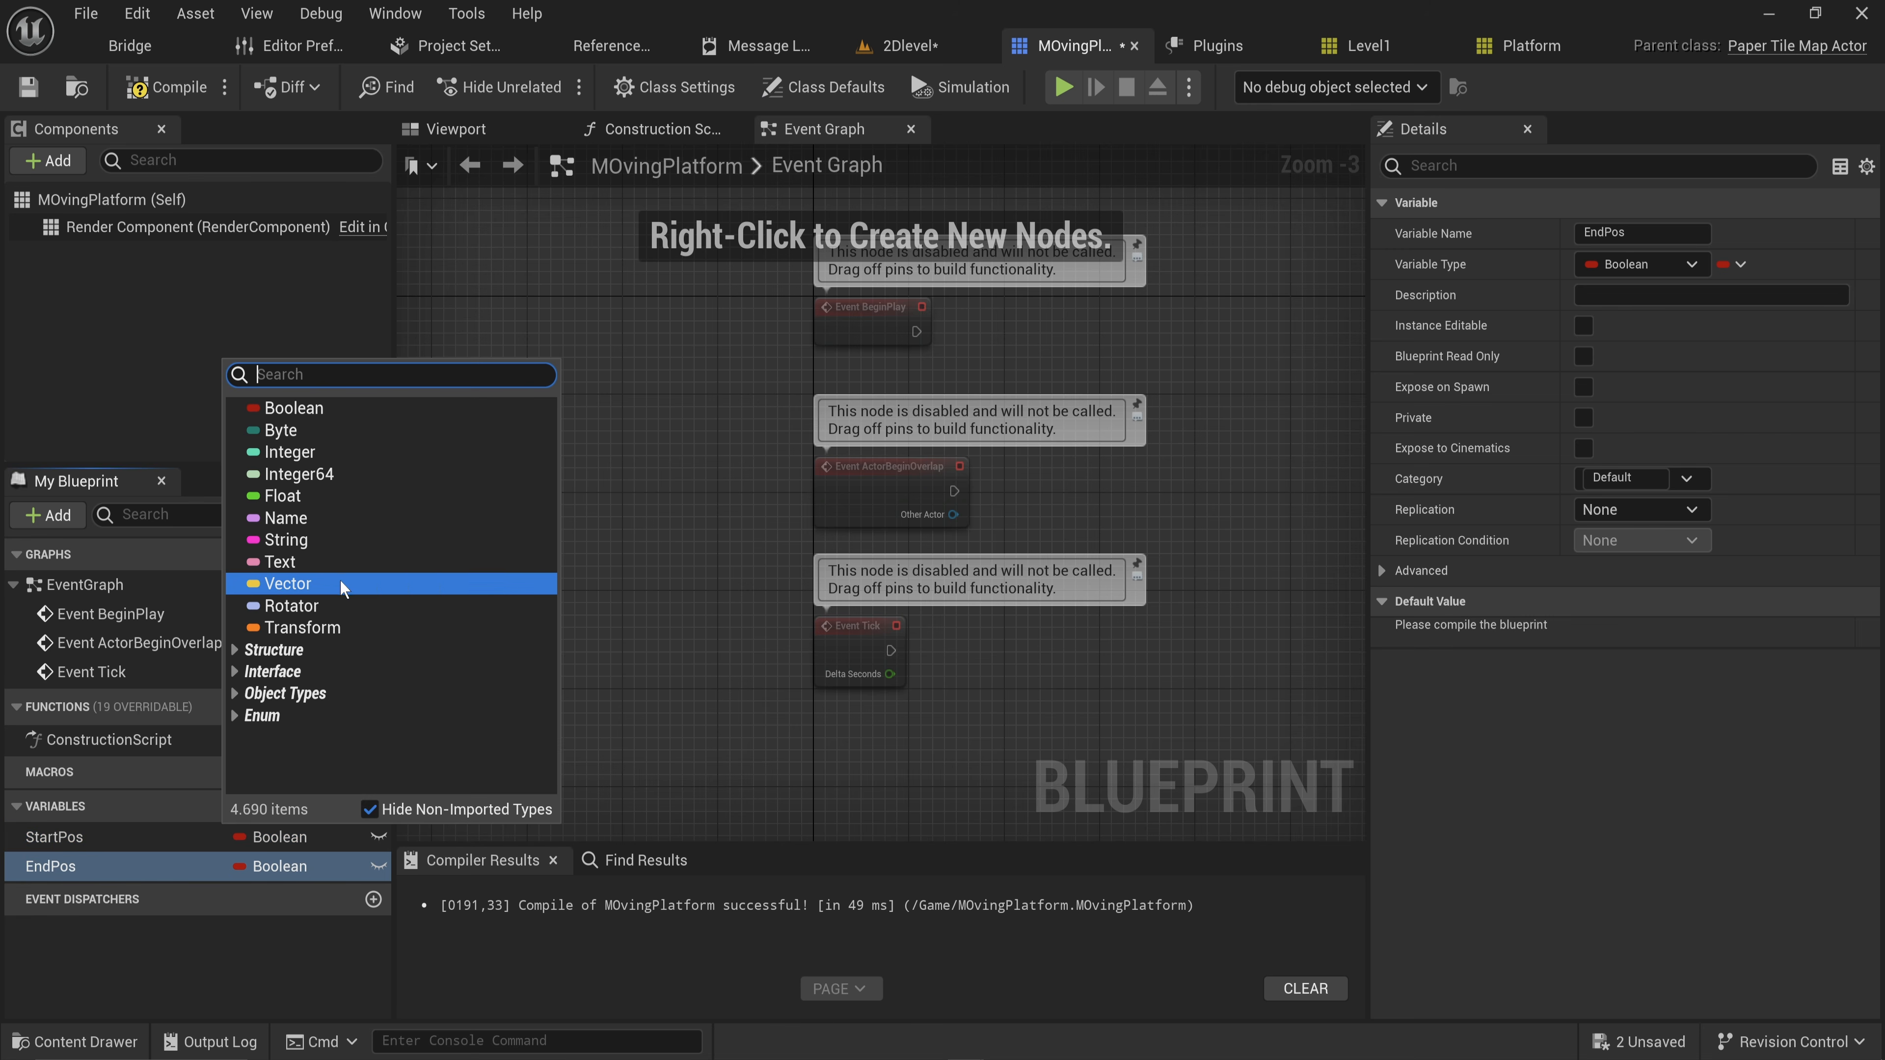
{"action": "type", "text": "actor"}
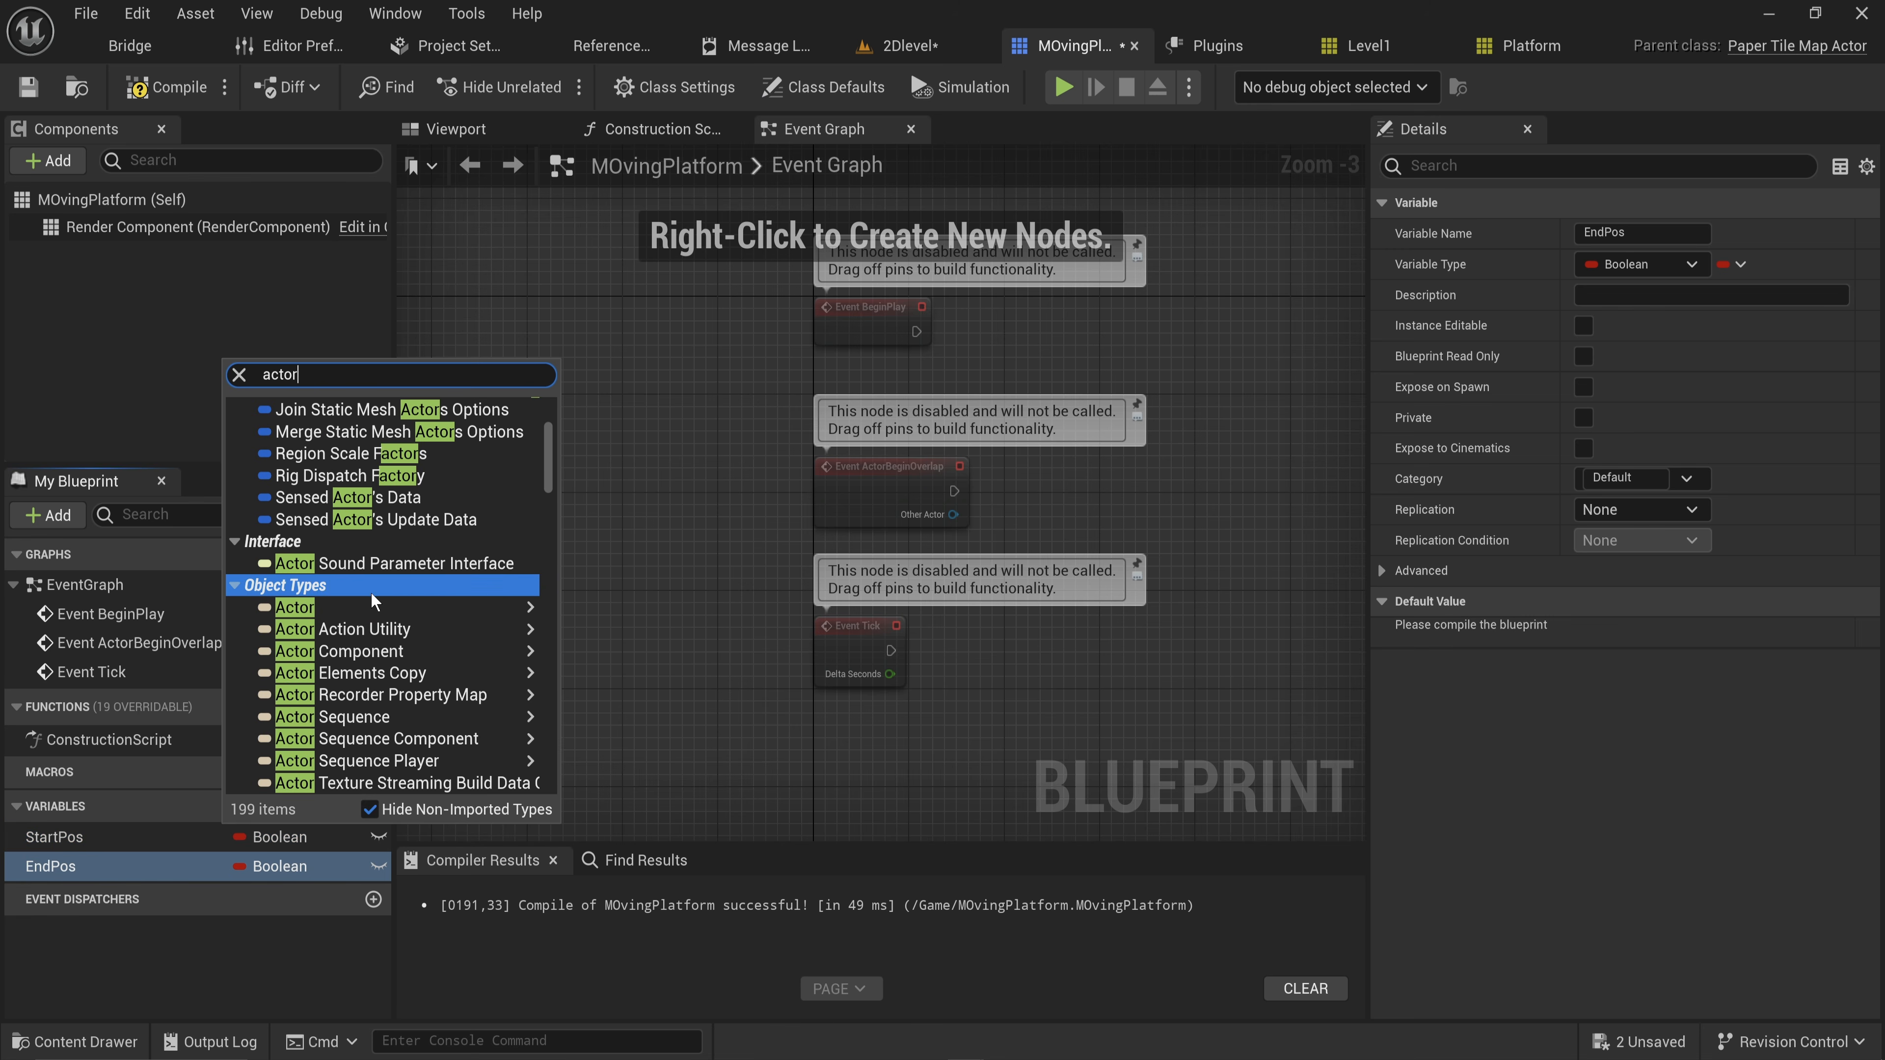
{"action": "left_click", "coordinate": [369, 591]}
{"action": "left_click", "coordinate": [287, 867]}
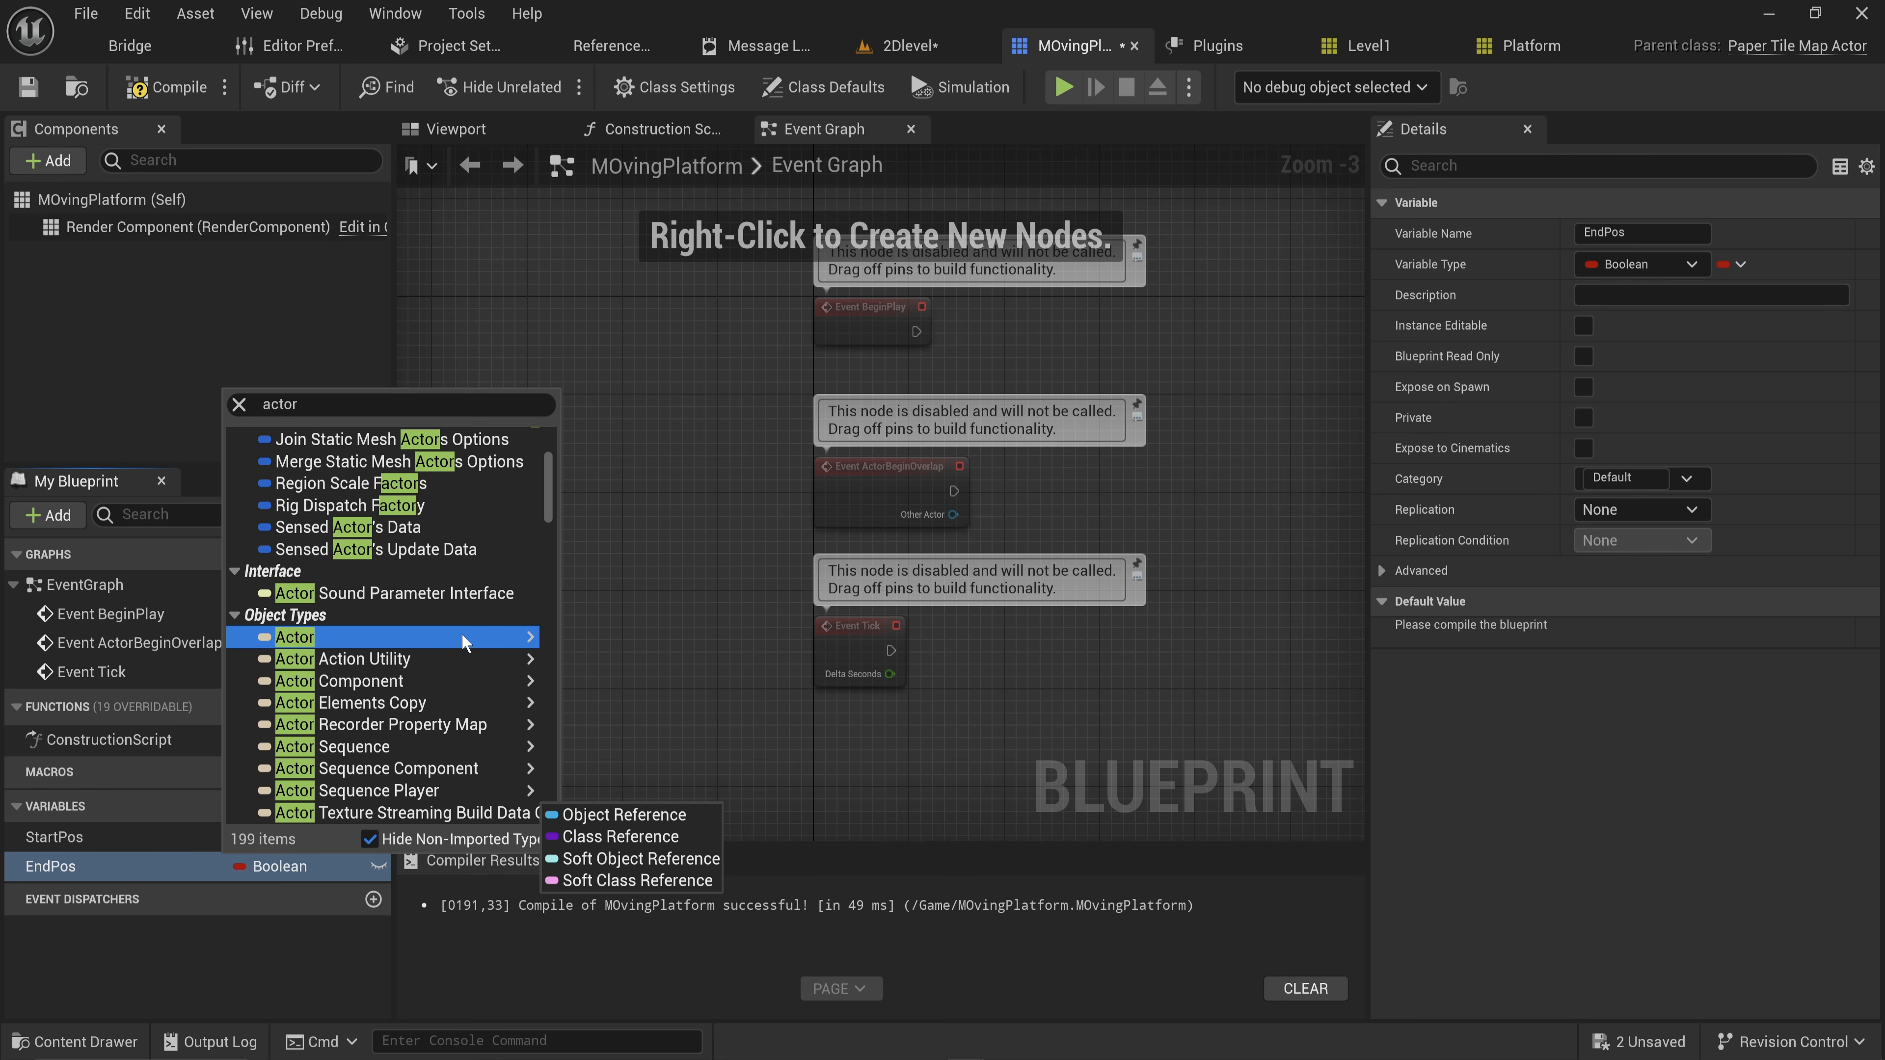
{"action": "left_click", "coordinate": [560, 639]}
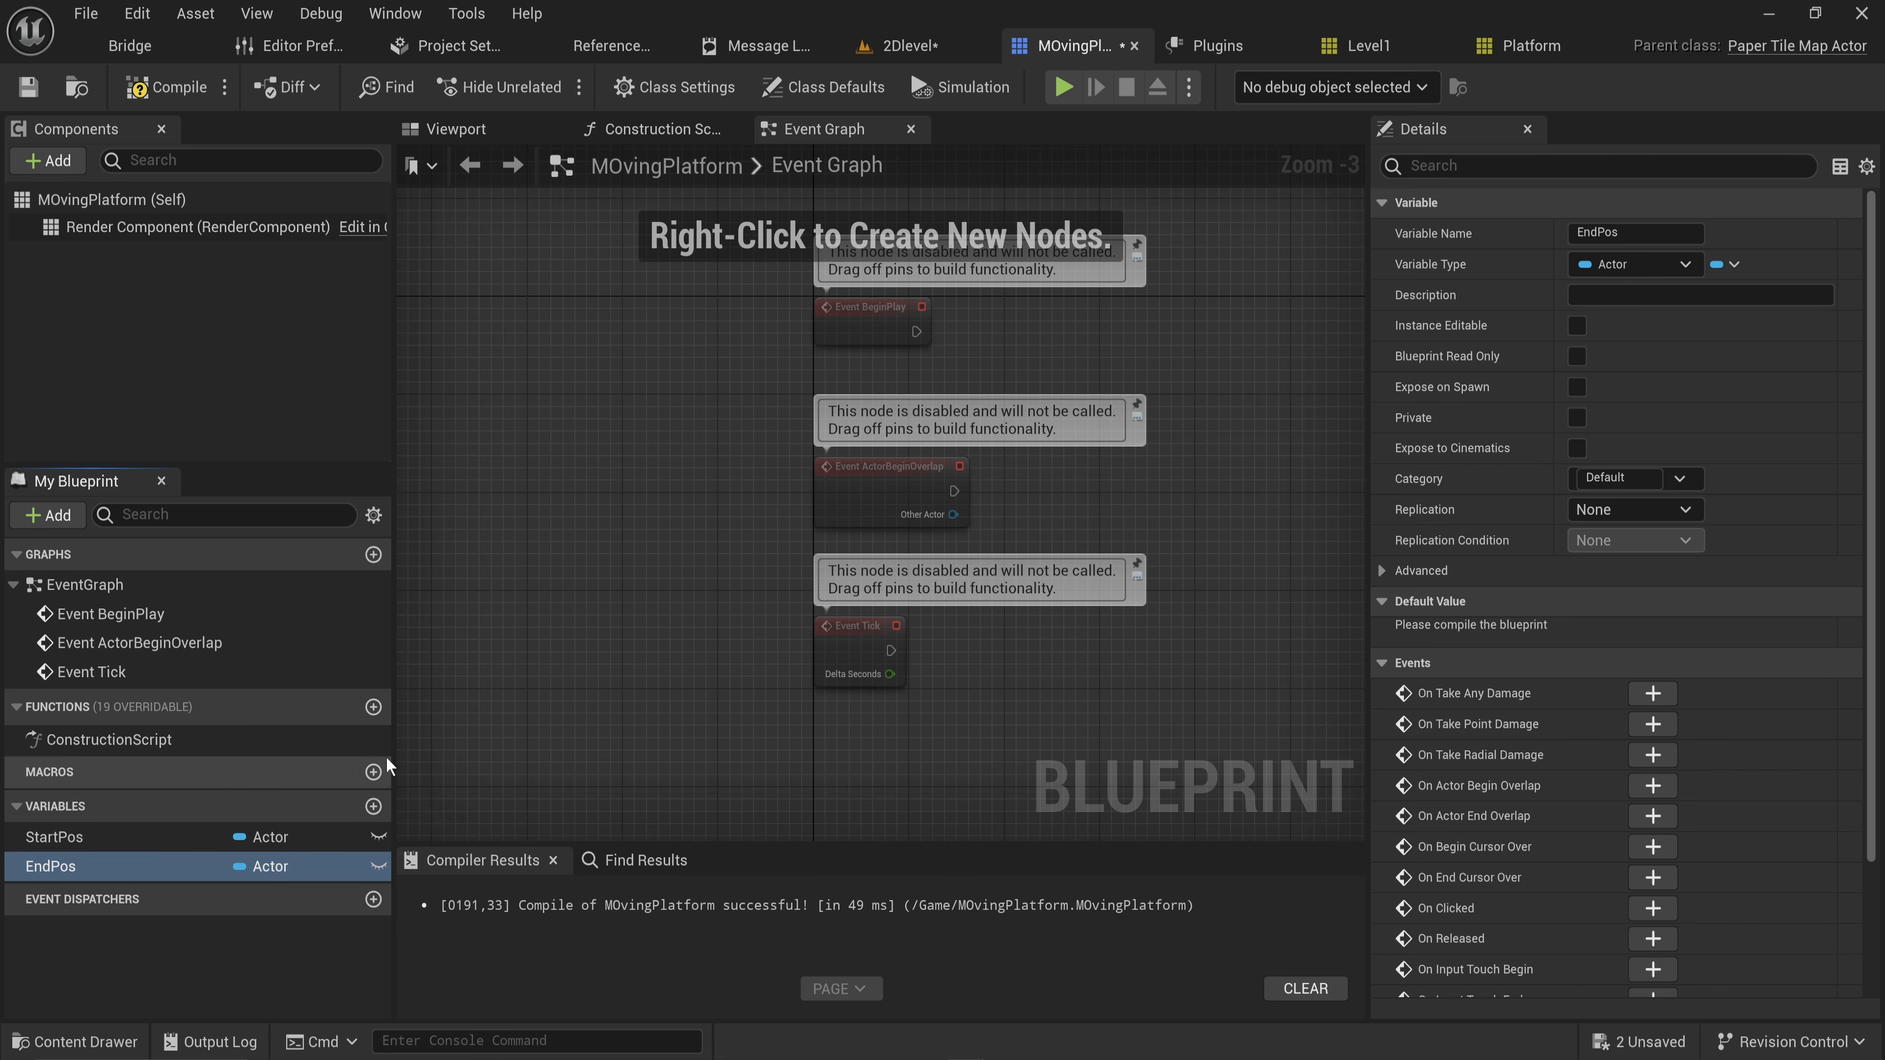
{"action": "left_click", "coordinate": [379, 867]}
{"action": "scroll", "coordinate": [890, 500], "scroll_direction": "up", "scroll_amount": 2}
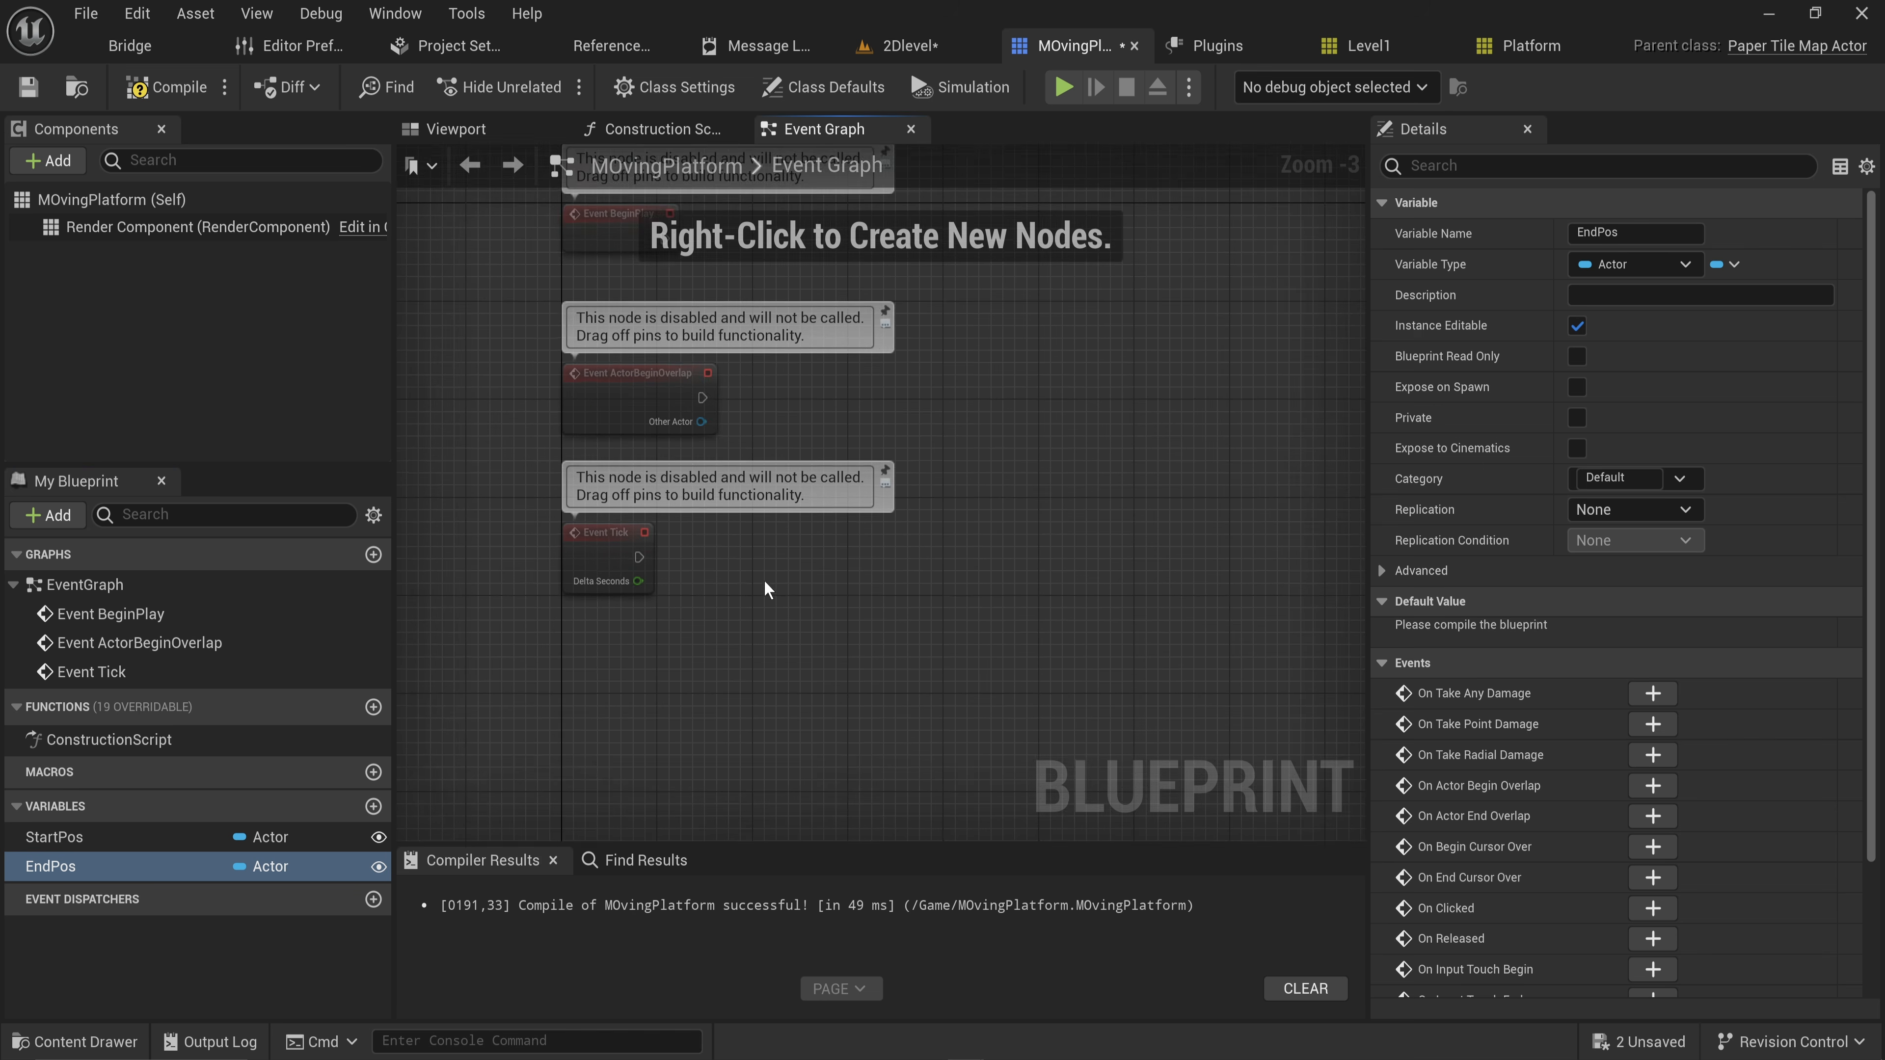
Add a Boolean variable named IsMovingForward to the MOvingPlatform blueprint
{"action": "left_click", "coordinate": [372, 807]}
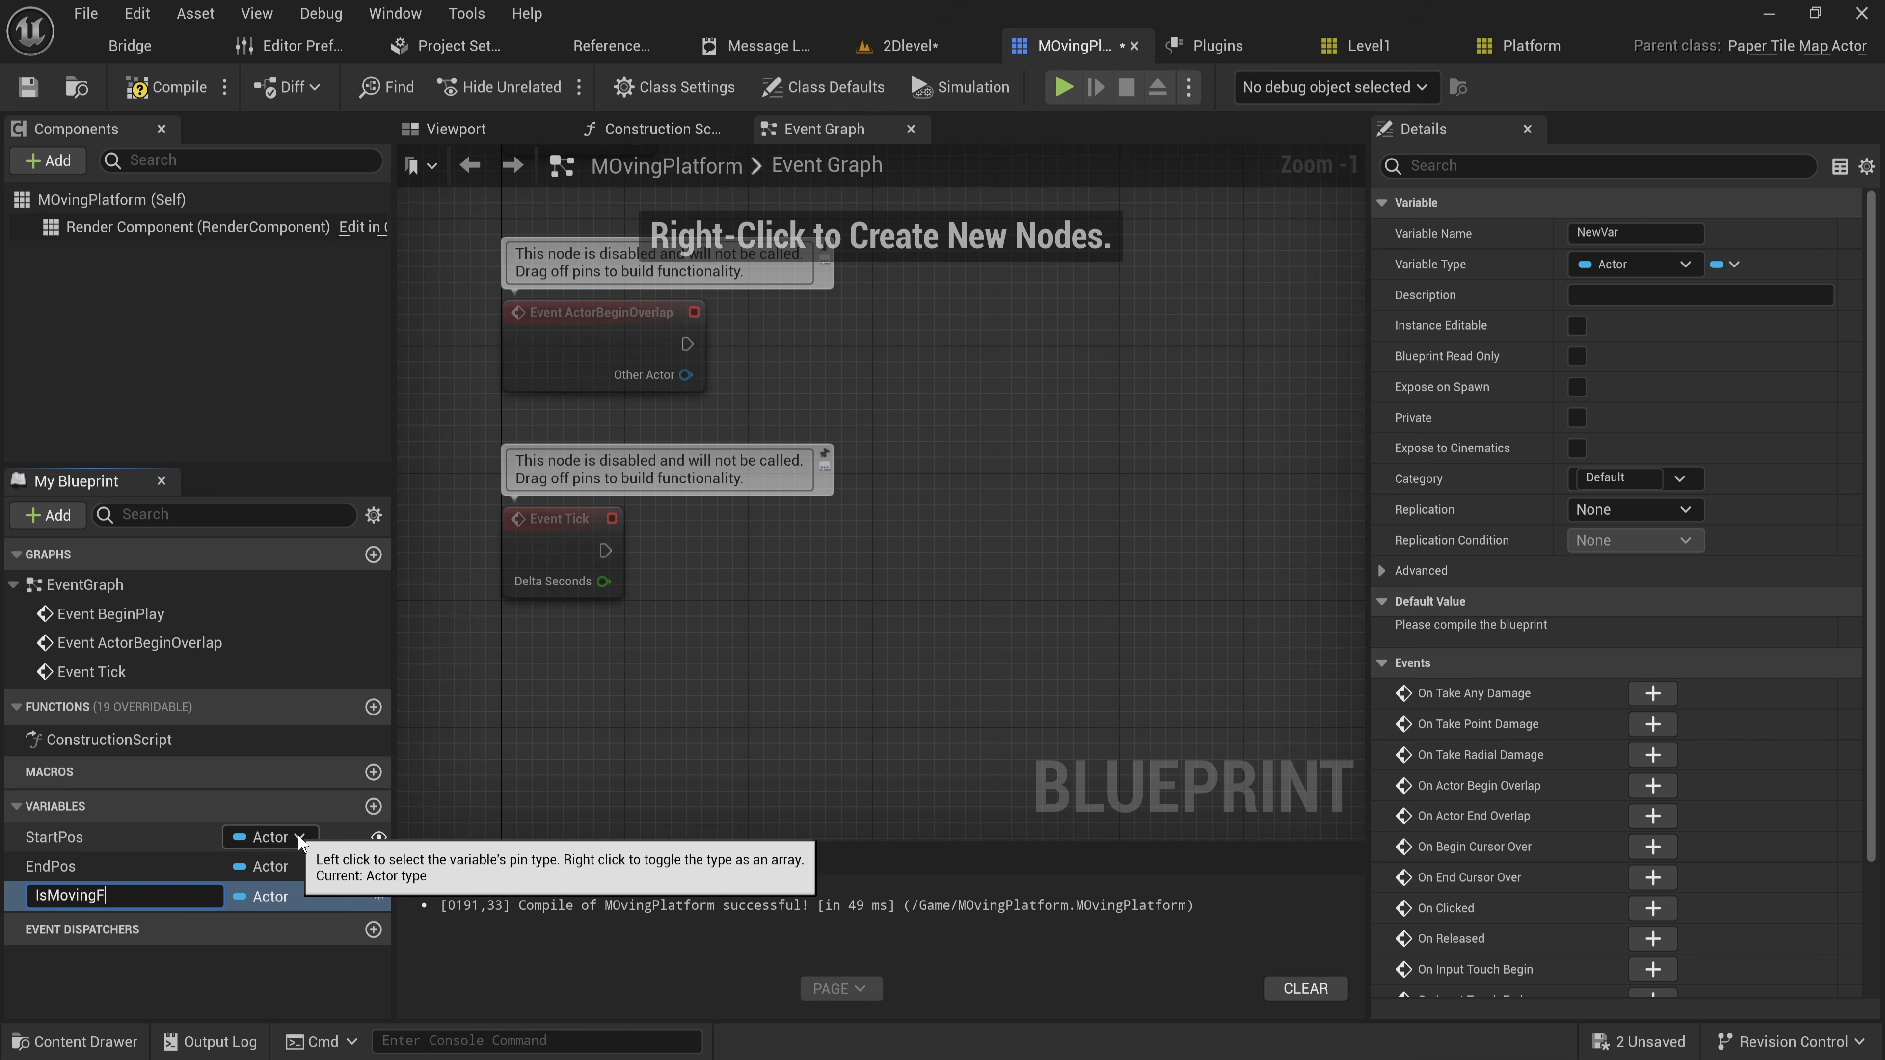
{"action": "type", "text": "IsMovingForward"}
{"action": "left_click", "coordinate": [270, 897]}
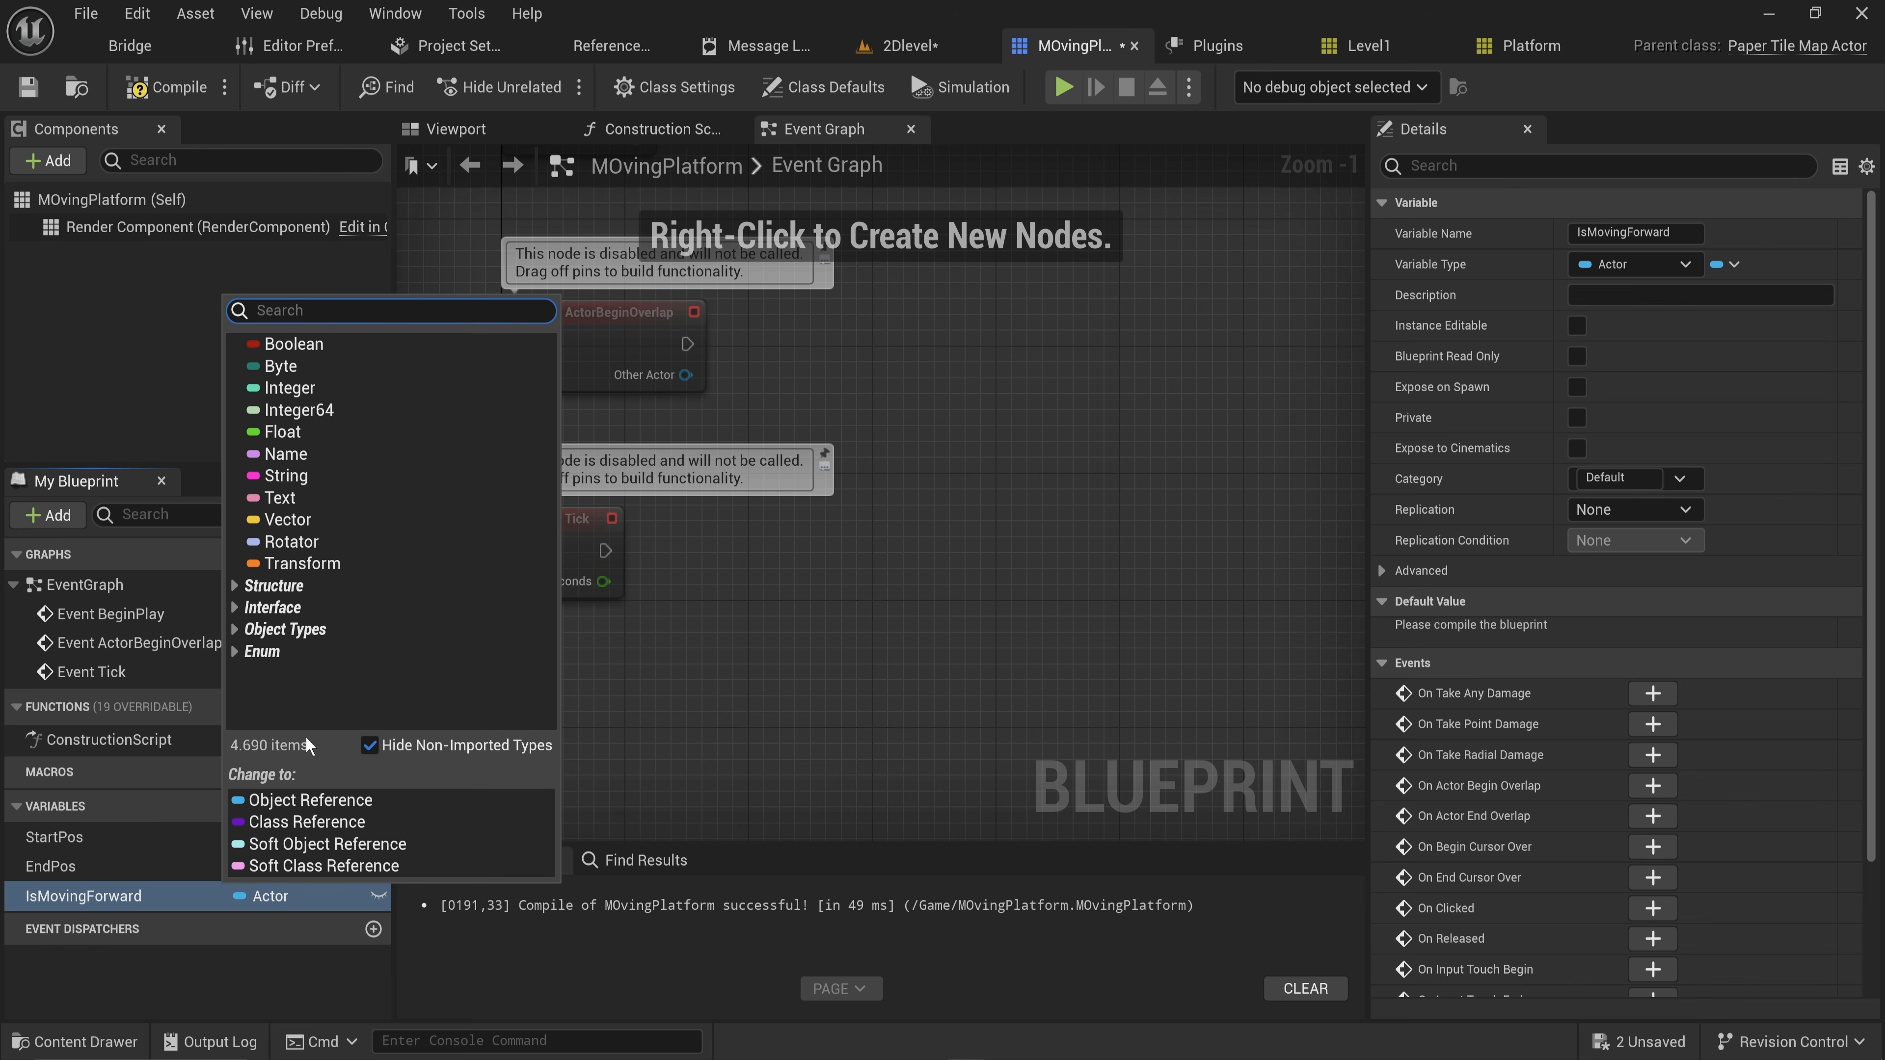
{"action": "left_click", "coordinate": [311, 349]}
{"action": "right_click_drag", "start_coordinate": [624, 404], "coordinate": [673, 378]}
Add a Float variable named MovementSpeed and compile the MOvingPlatform blueprint
{"action": "left_click", "coordinate": [373, 807]}
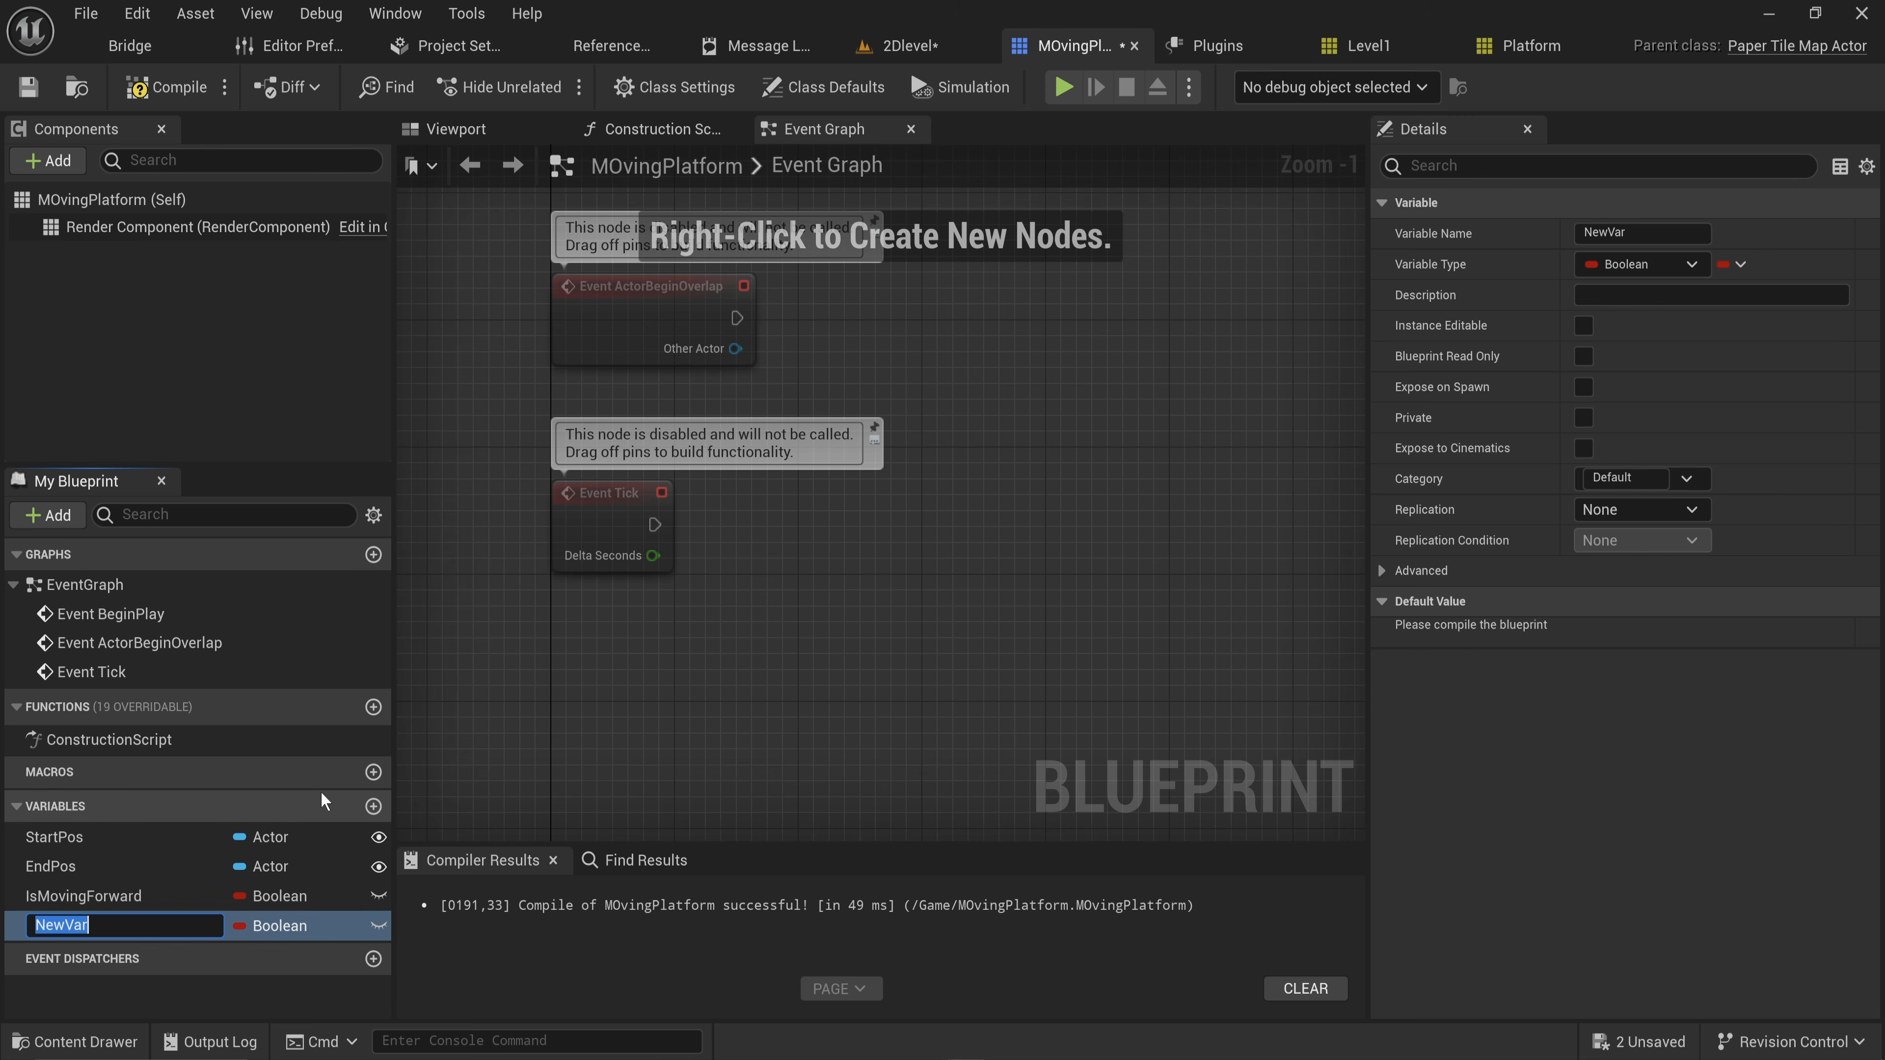
{"action": "type", "text": "MovementSpeed"}
{"action": "left_click", "coordinate": [270, 925]}
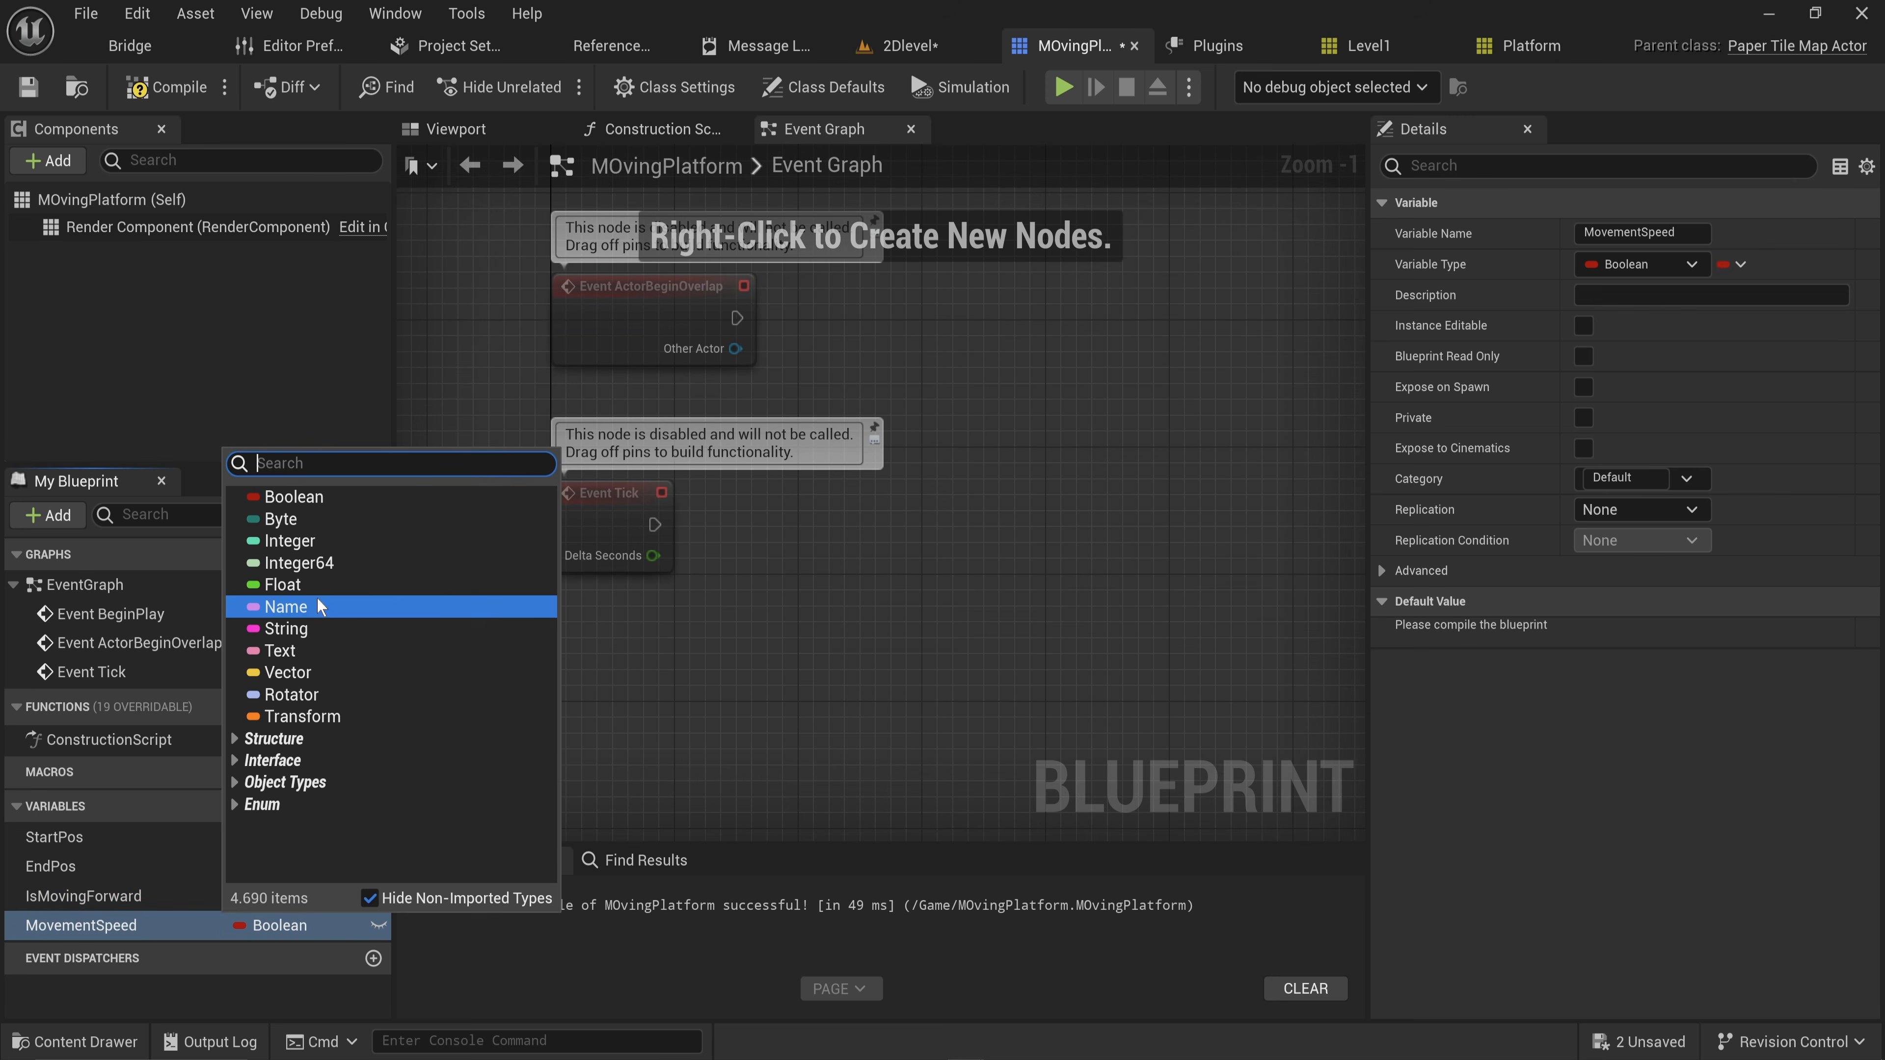
{"action": "left_click", "coordinate": [317, 606]}
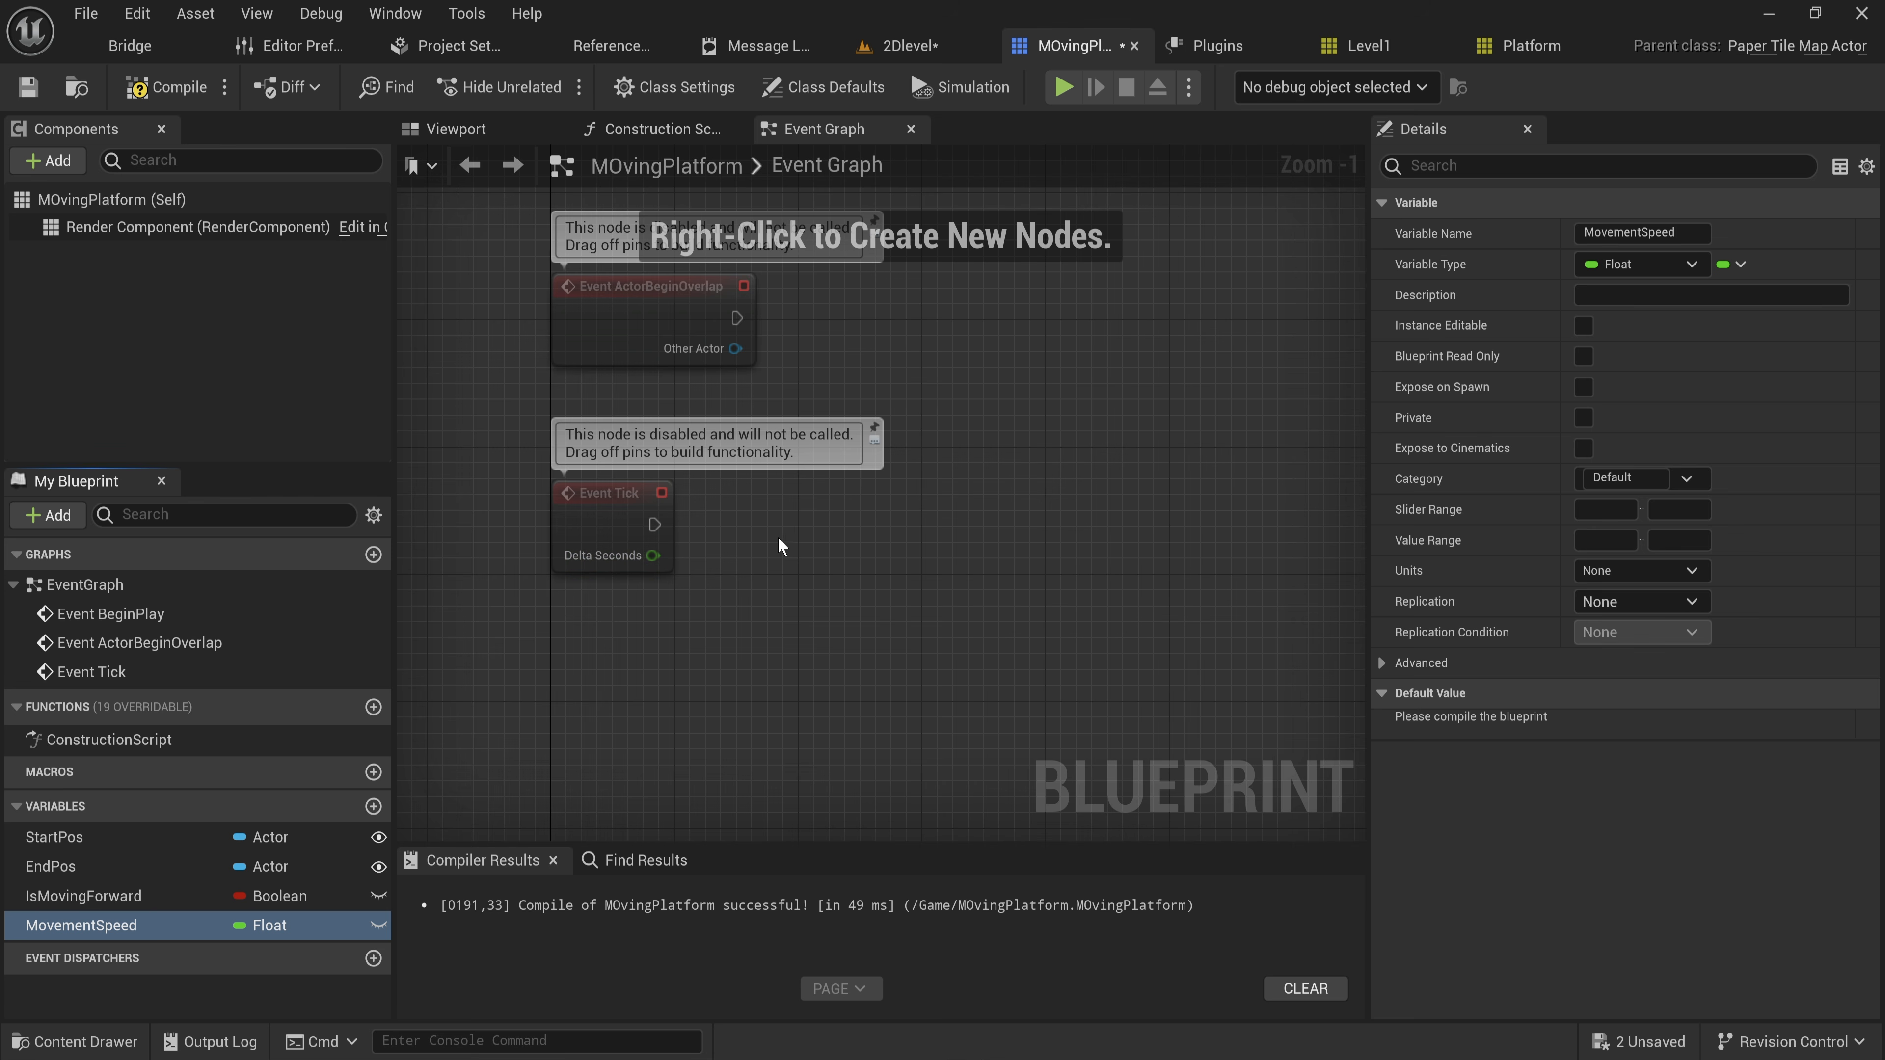
{"action": "left_click", "coordinate": [167, 86]}
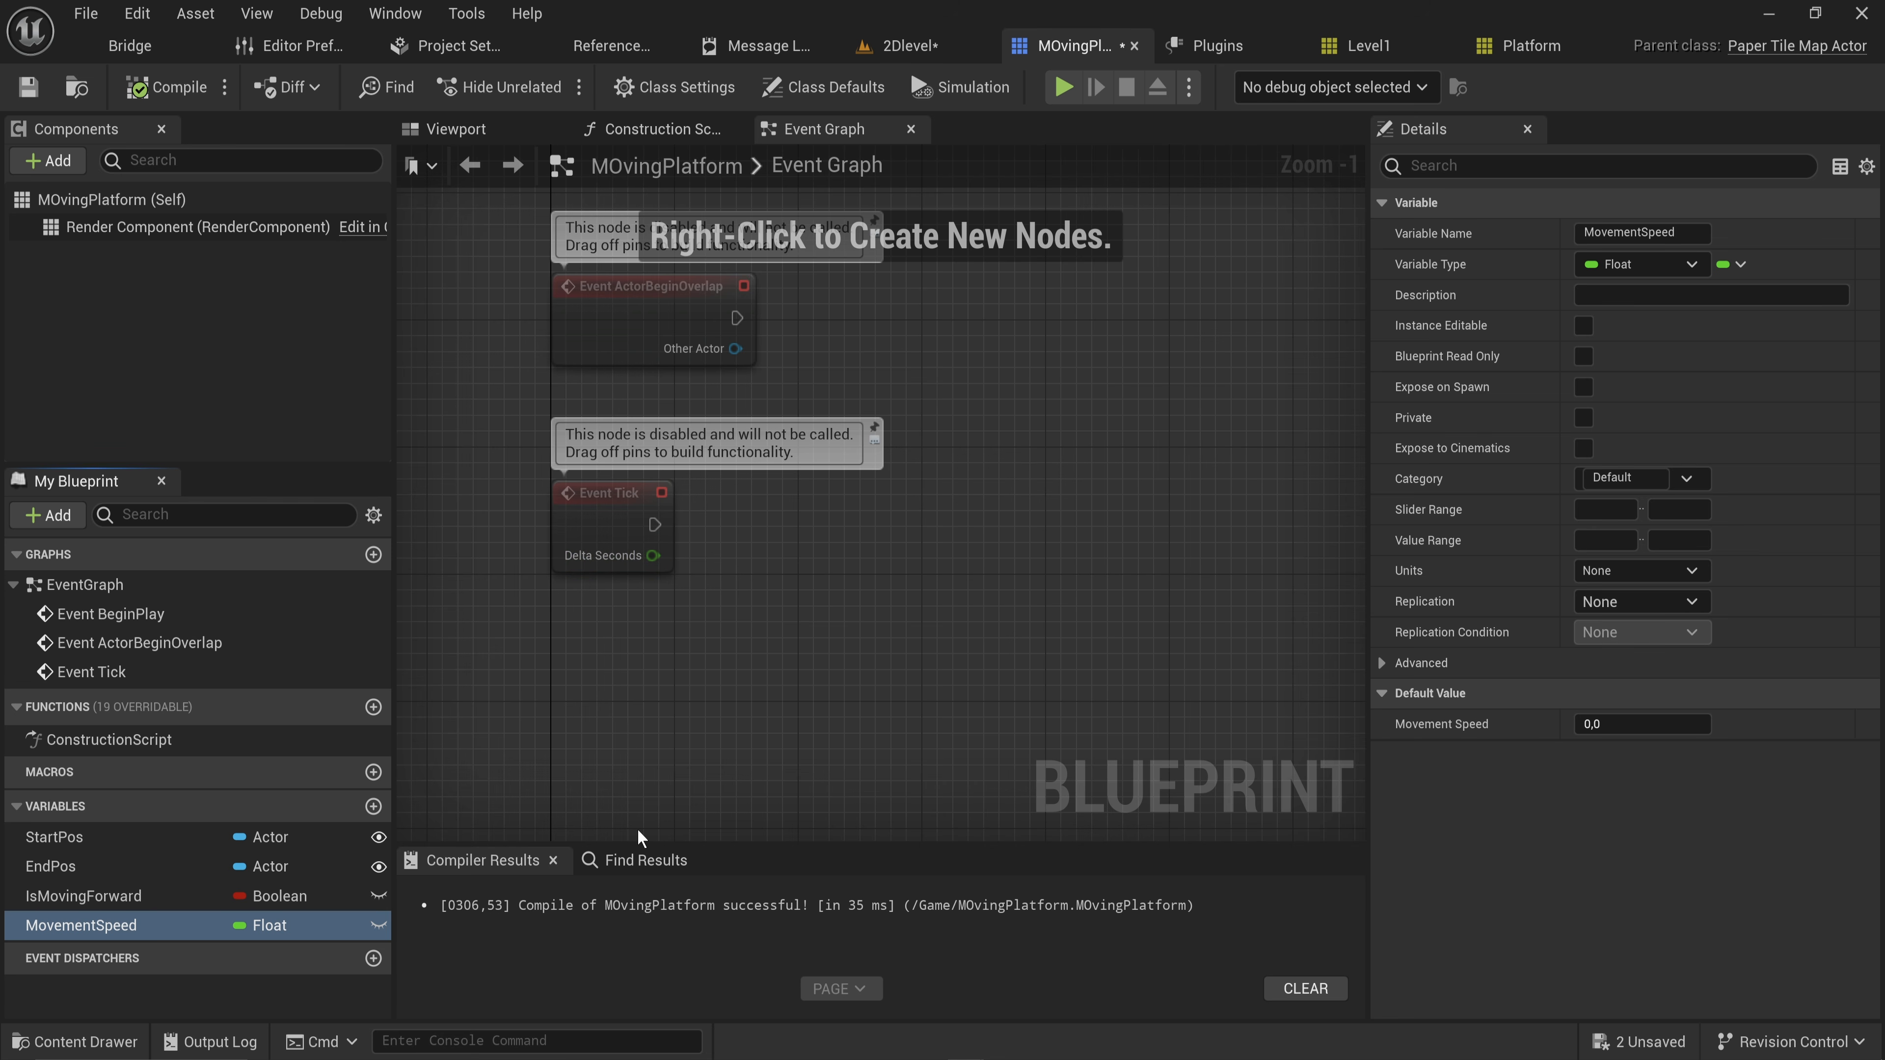
Multiply MovementSpeed by Event Tick's Delta Seconds with a Multiply node in the event graph
{"action": "scroll", "coordinate": [738, 632], "scroll_direction": "up", "scroll_amount": 1}
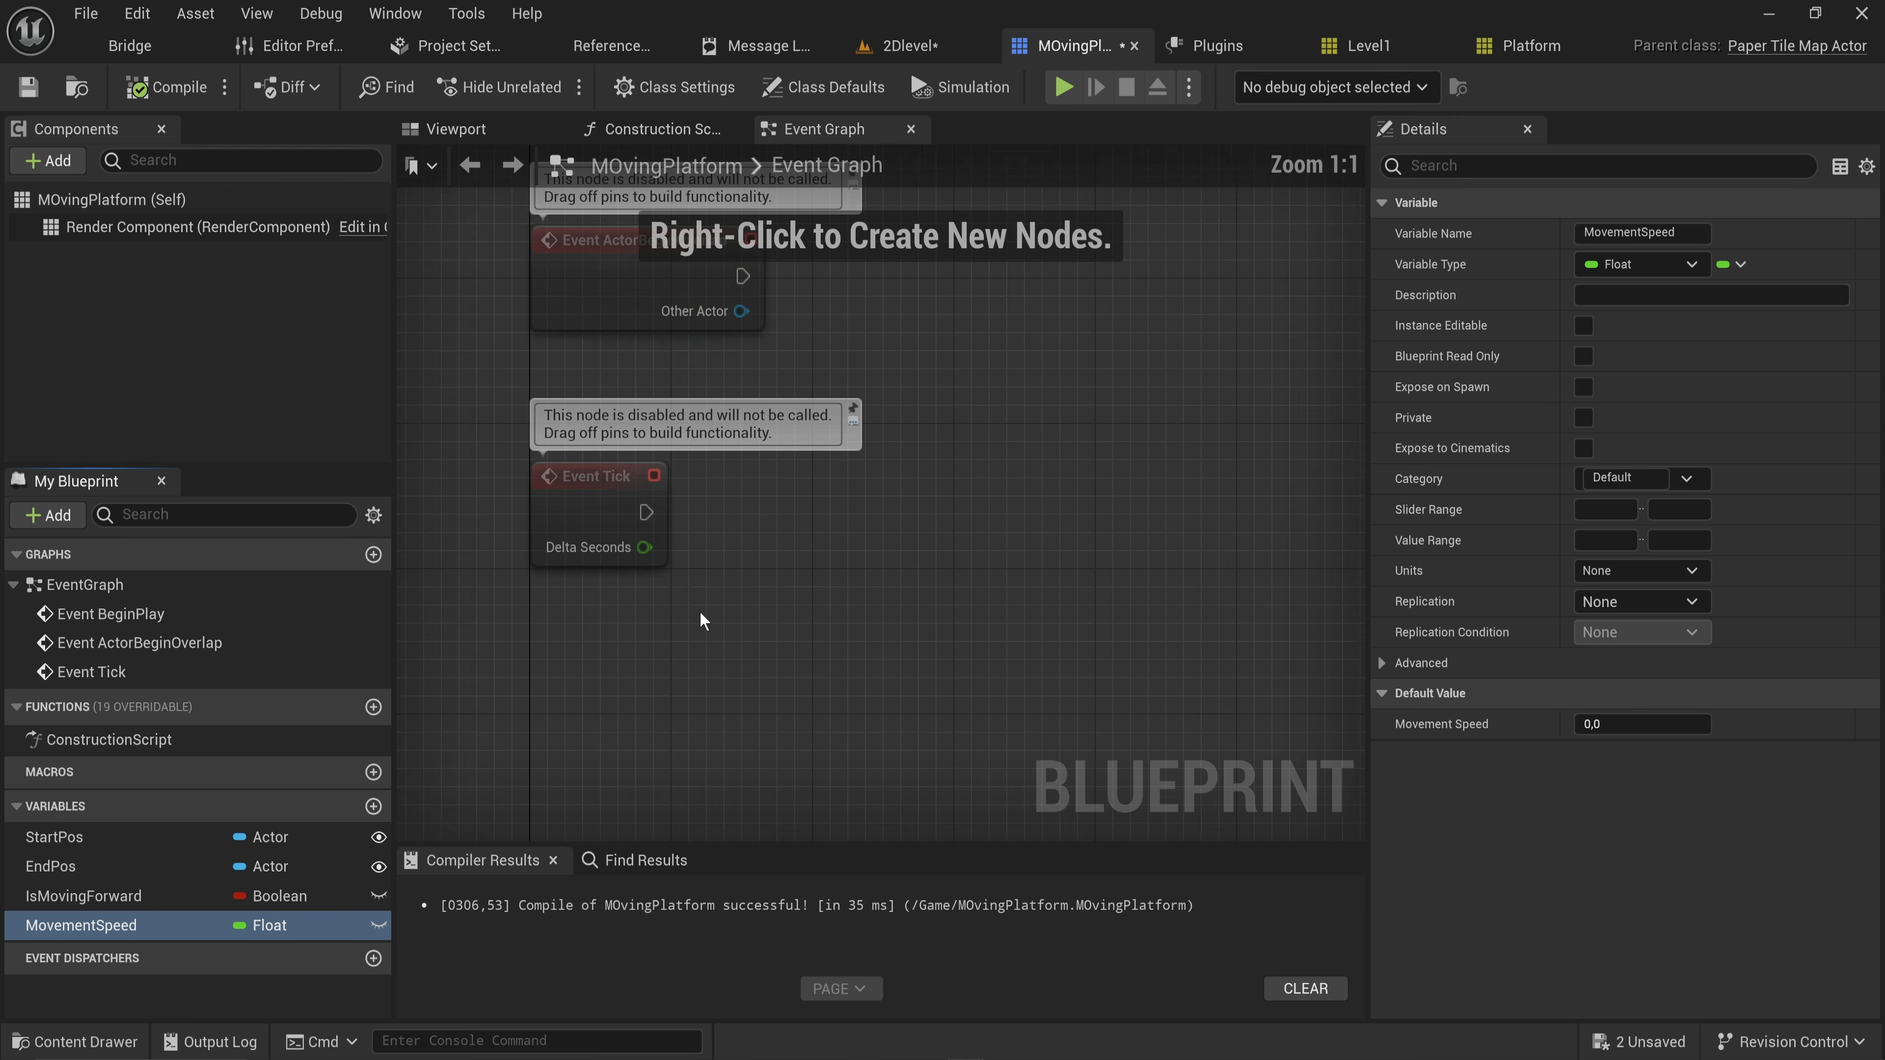
{"action": "left_click_drag", "start_coordinate": [111, 926], "coordinate": [582, 631]}
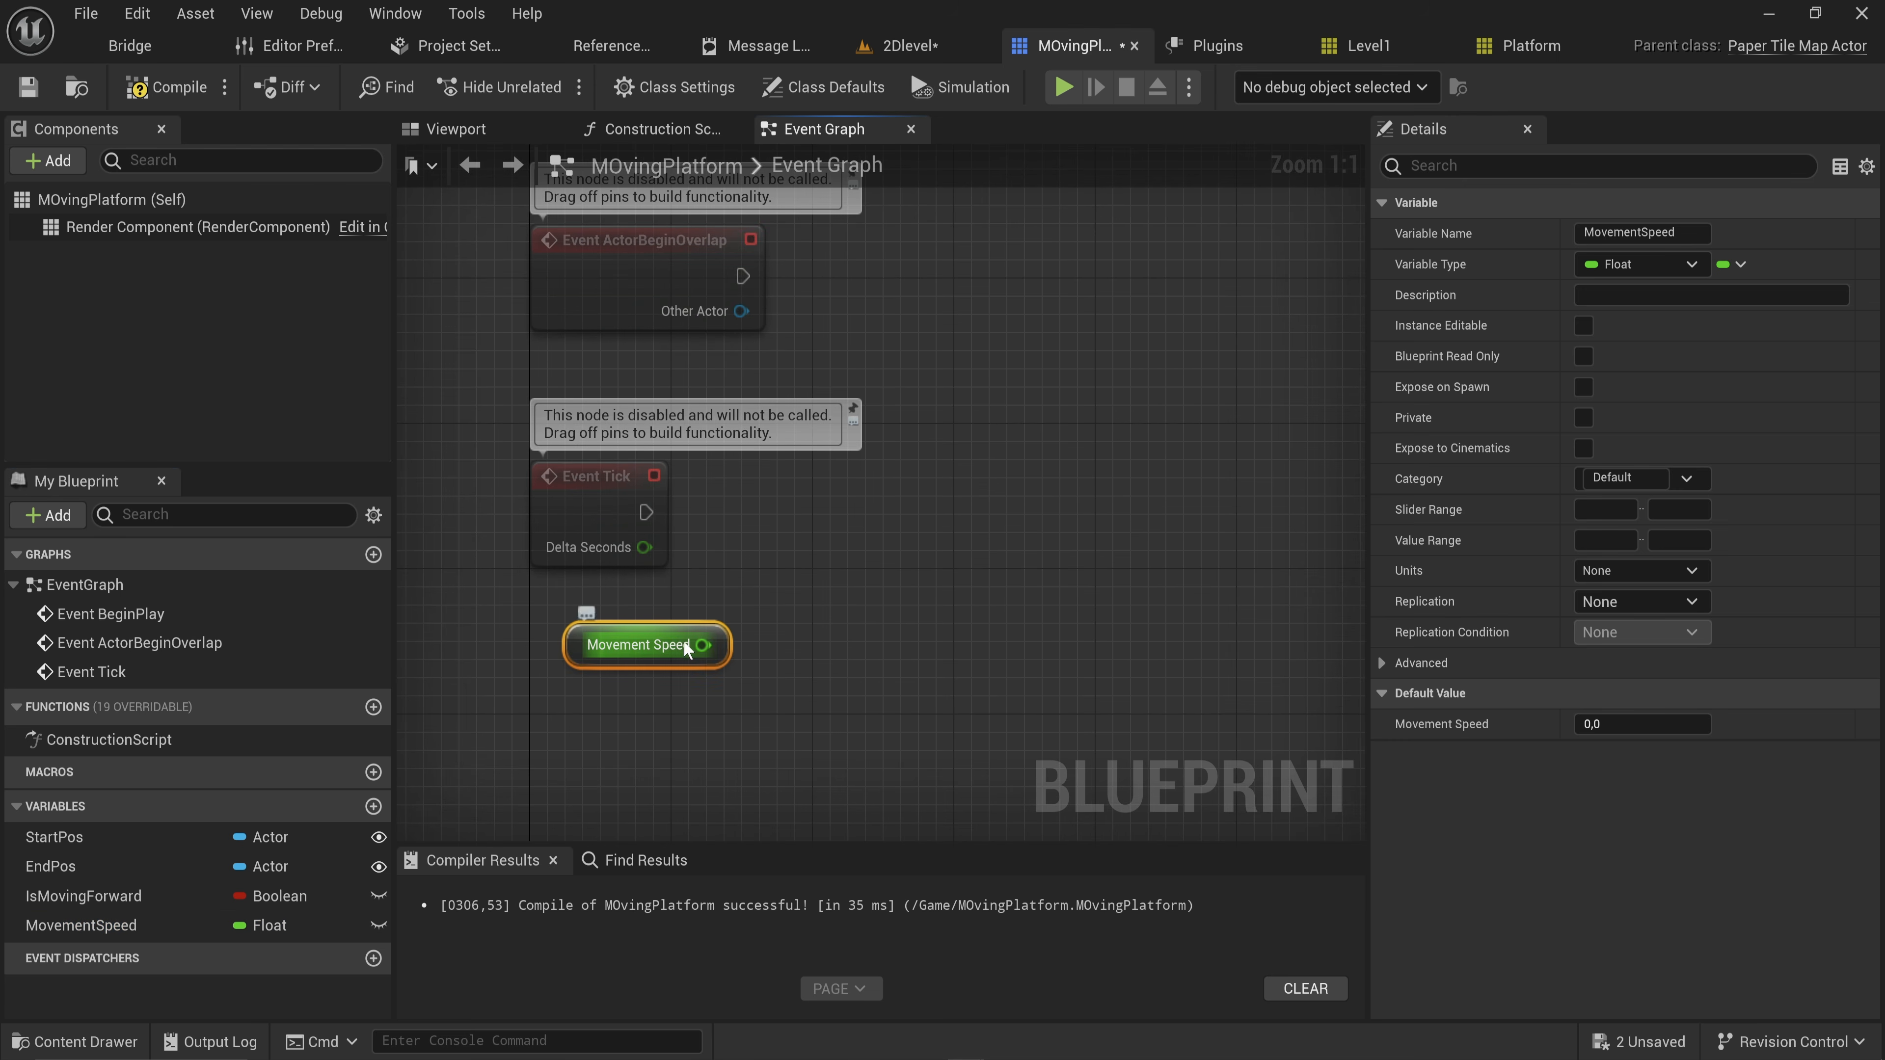
{"action": "left_click_drag", "start_coordinate": [701, 644], "coordinate": [904, 549]}
{"action": "type", "text": "*"}
{"action": "key", "text": "Return"}
{"action": "left_click_drag", "start_coordinate": [650, 547], "coordinate": [824, 580]}
Run a Set Actor Location node from Event Tick, and add a Get Actor Location node feeding a vector Add node
{"action": "right_click", "coordinate": [830, 536]}
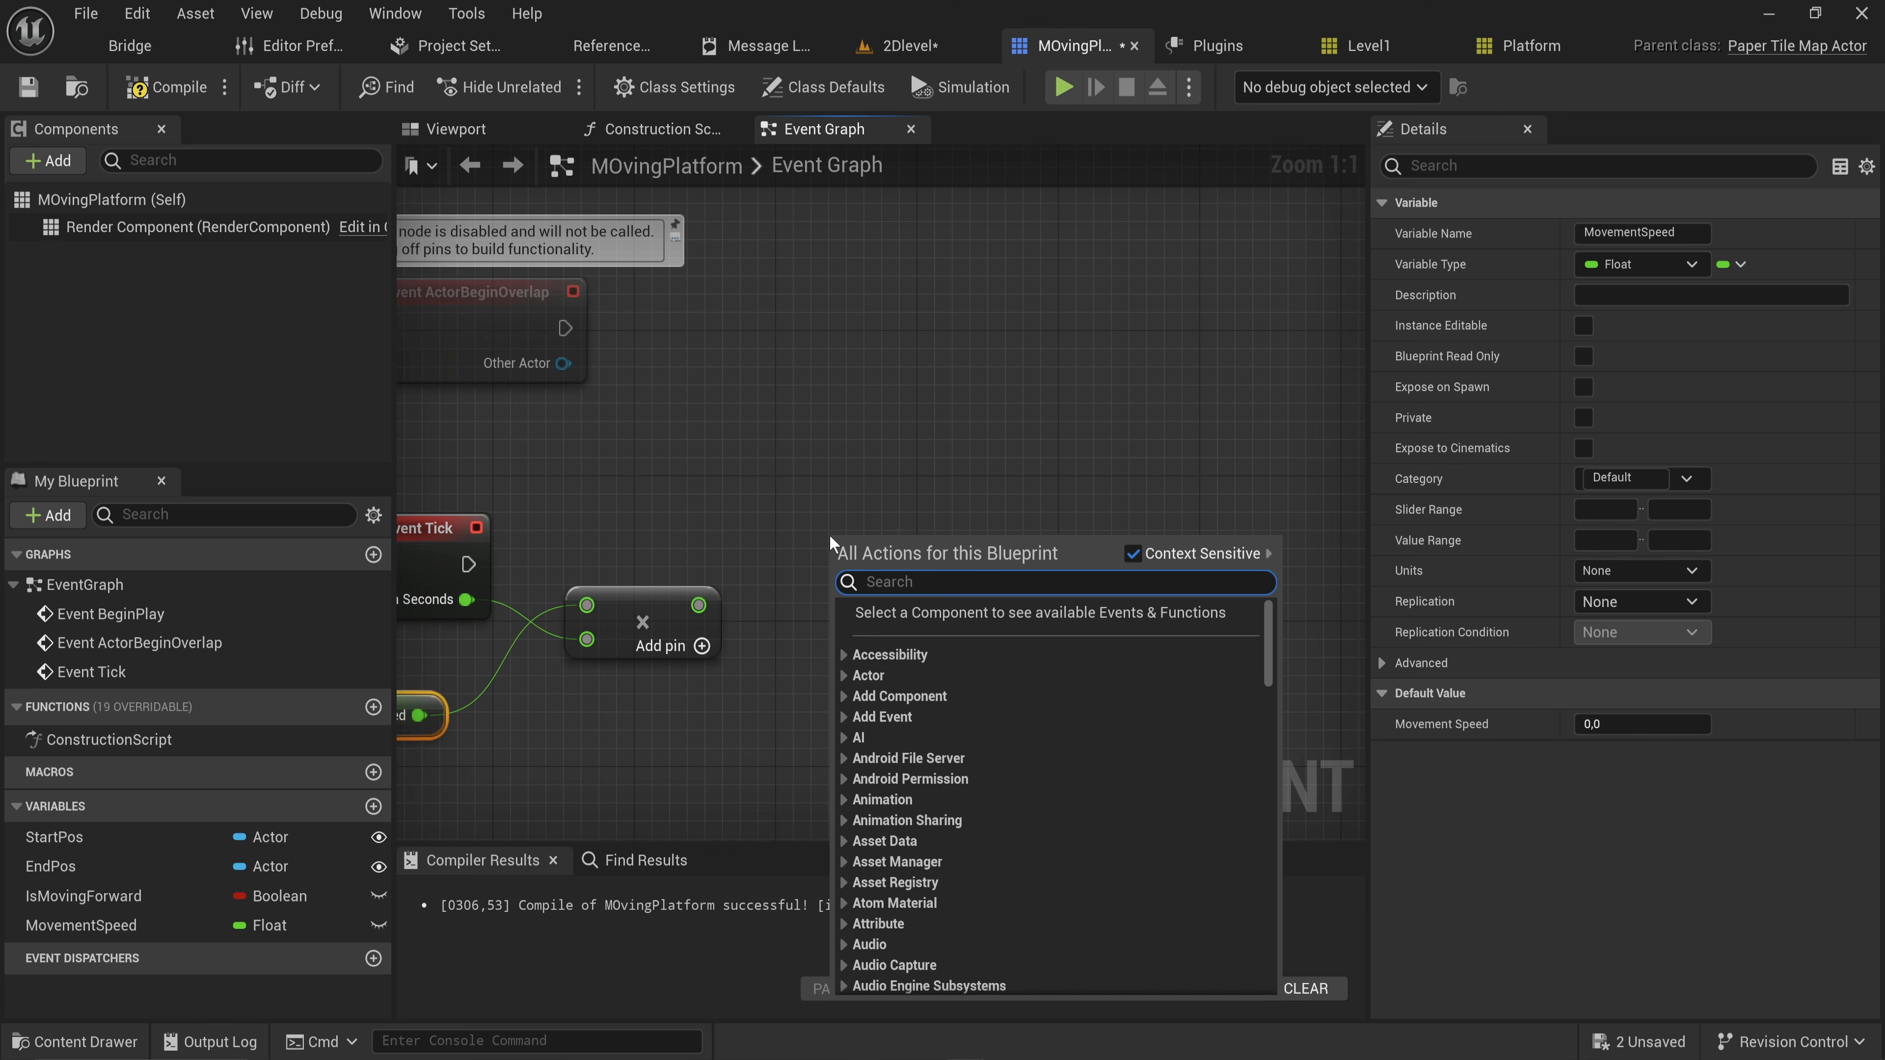
{"action": "type", "text": "set actor loca"}
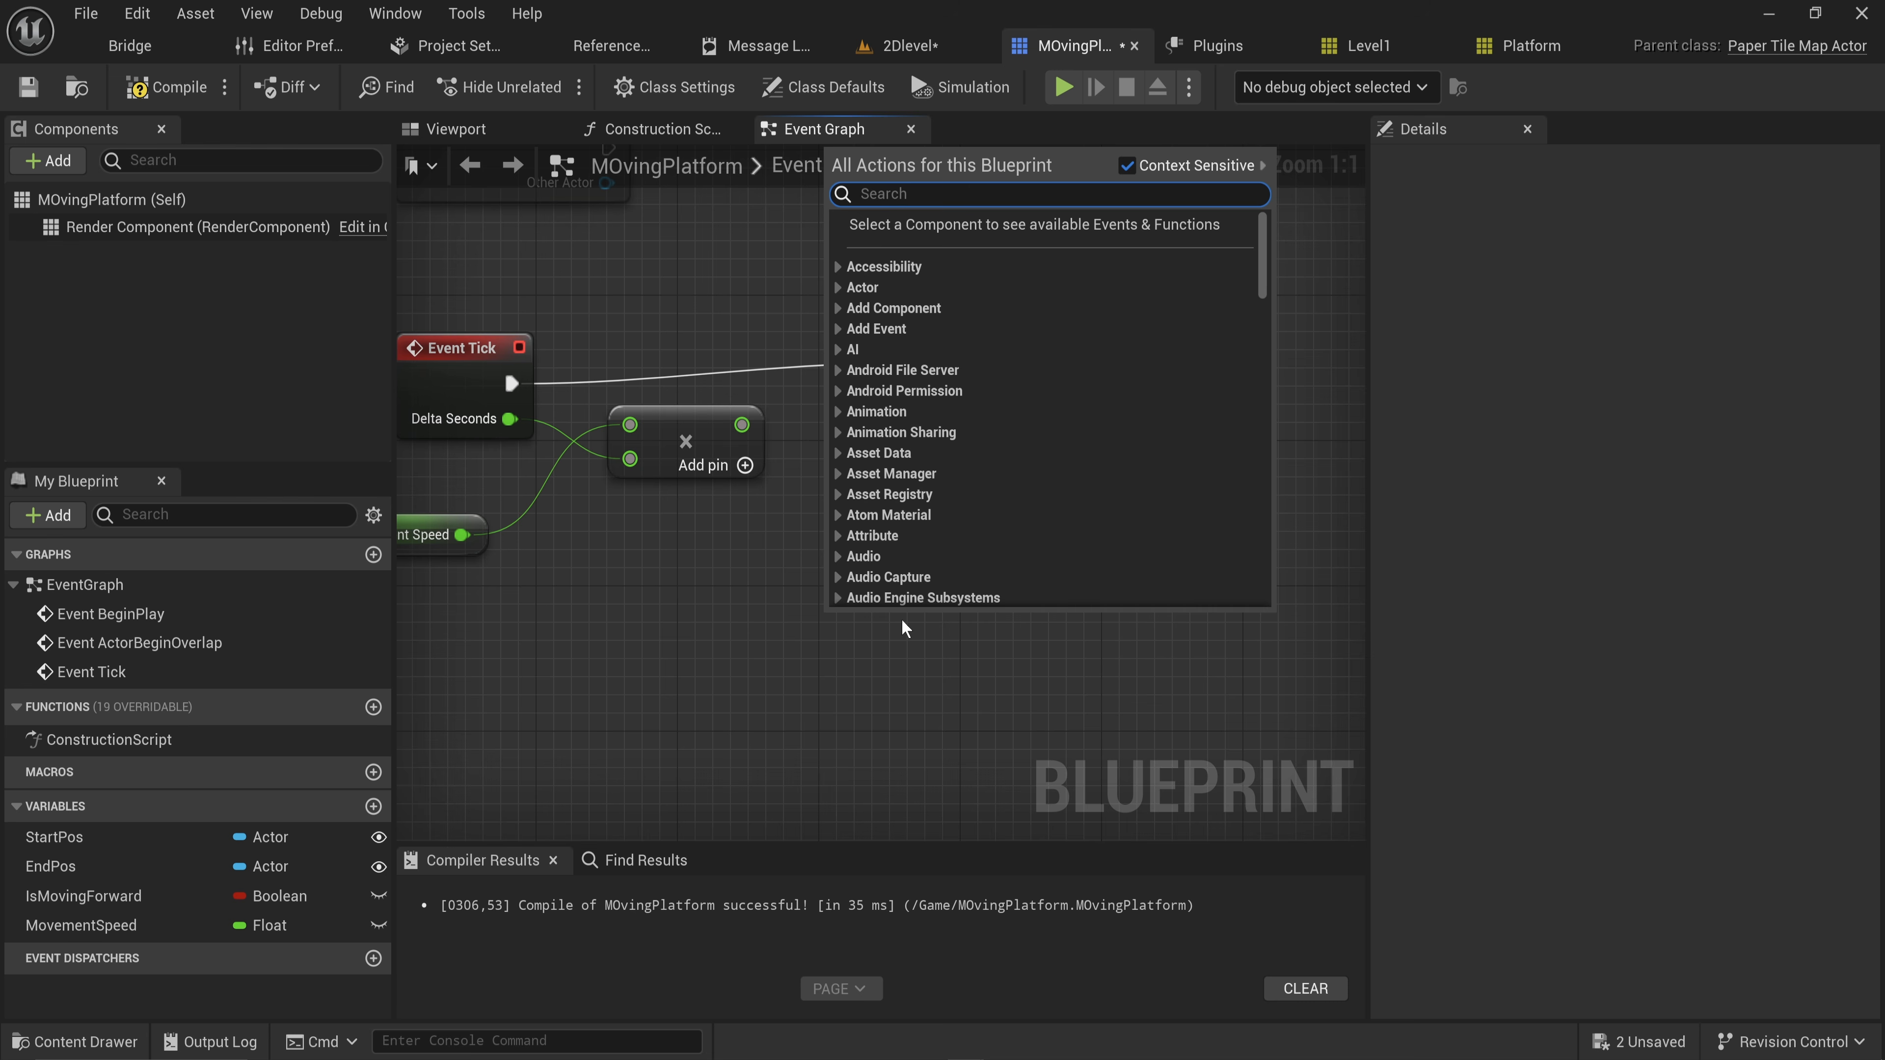
{"action": "type", "text": "get"}
{"action": "scroll", "coordinate": [904, 594], "scroll_direction": "down", "scroll_amount": 2}
{"action": "type", "text": "actor loca"}
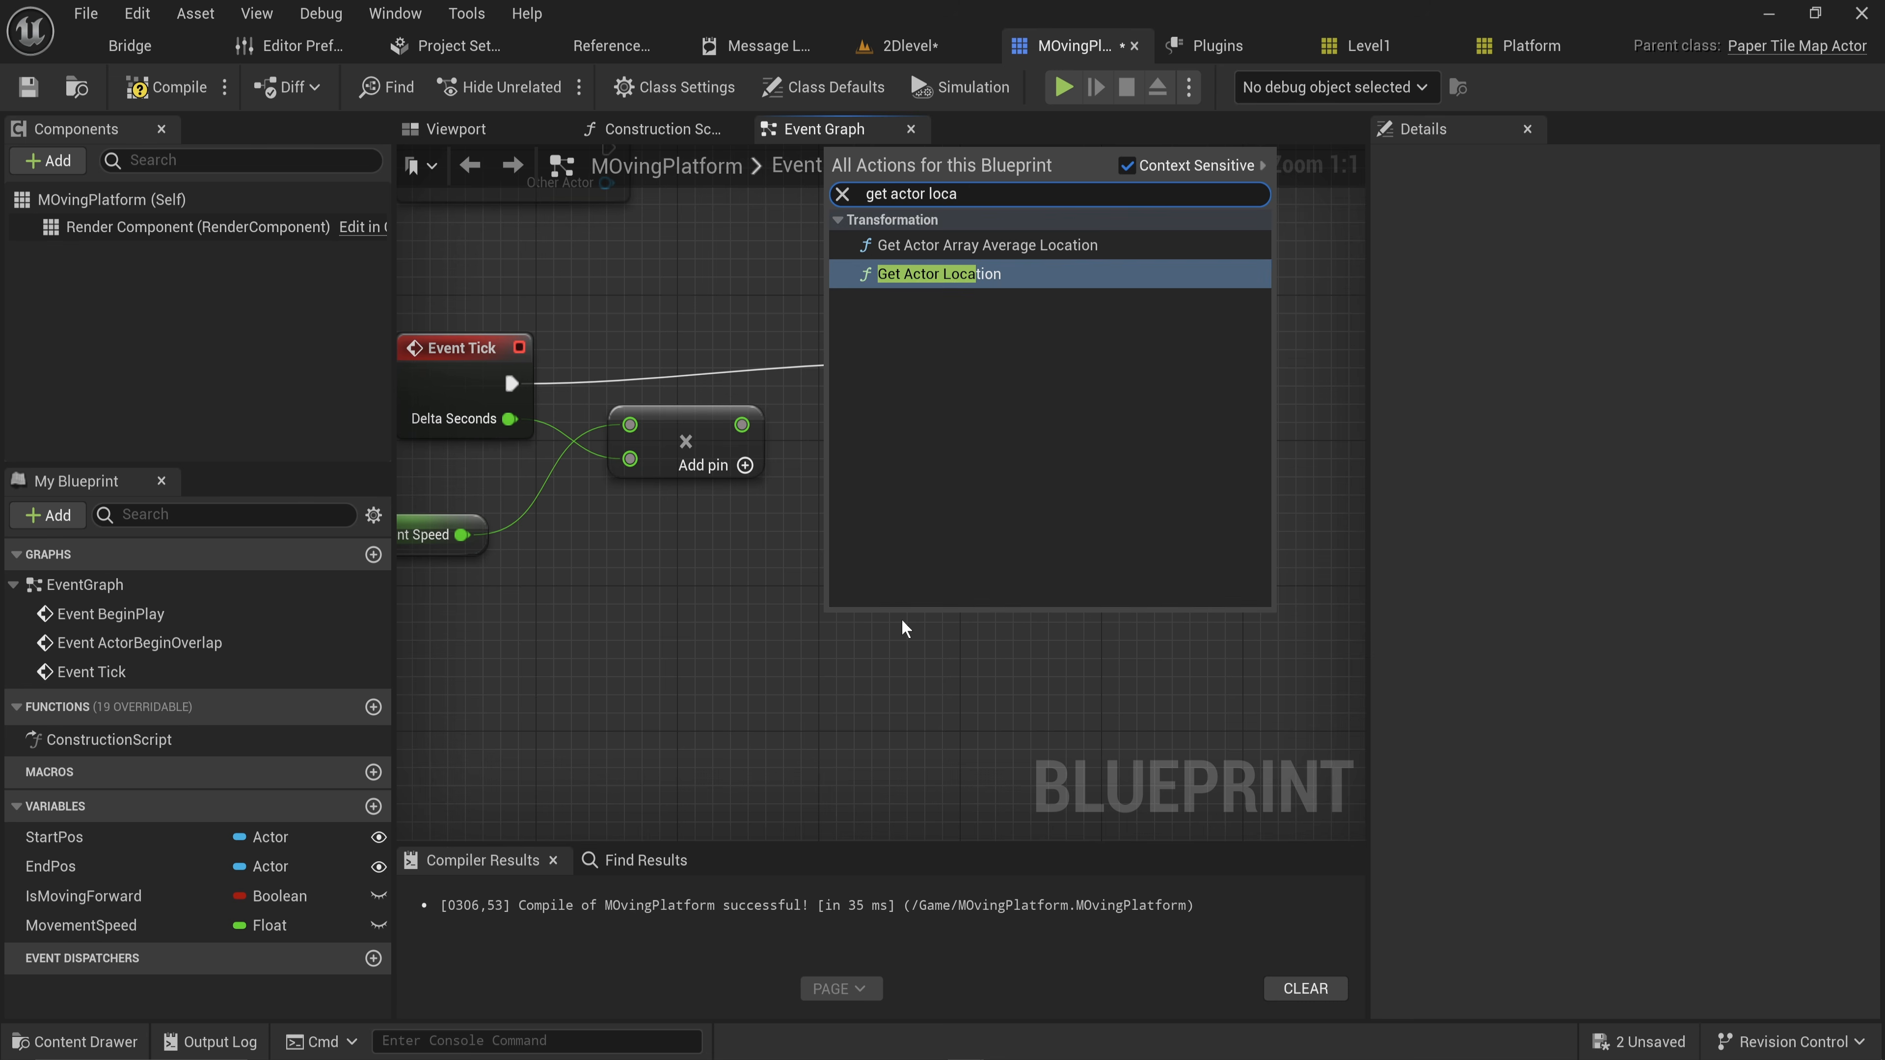
{"action": "key", "text": "Return"}
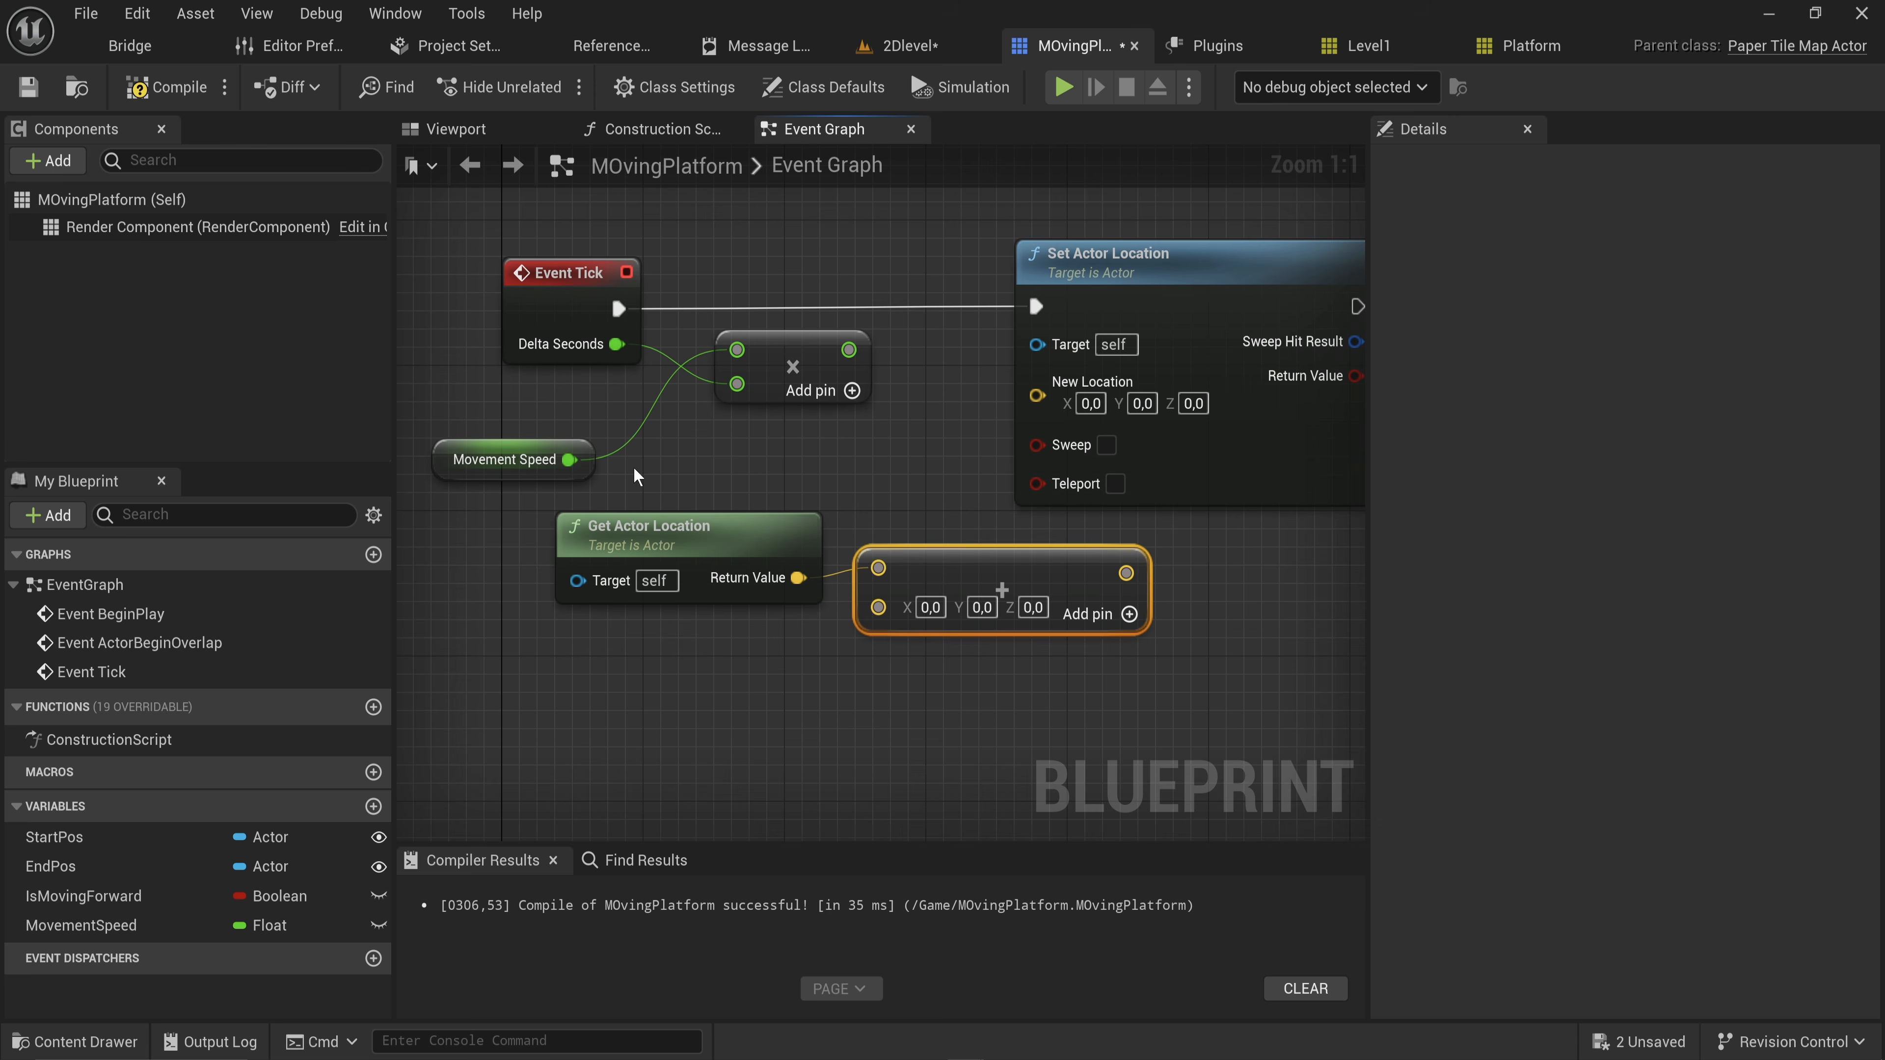
Rearrange the event graph, spacing the Event Tick and multiply nodes and the Get Actor Location and Add nodes away from Set Actor Location
{"action": "left_click", "coordinate": [583, 471]}
{"action": "left_click_drag", "start_coordinate": [819, 455], "coordinate": [436, 299]}
{"action": "left_click_drag", "start_coordinate": [846, 349], "coordinate": [643, 335]}
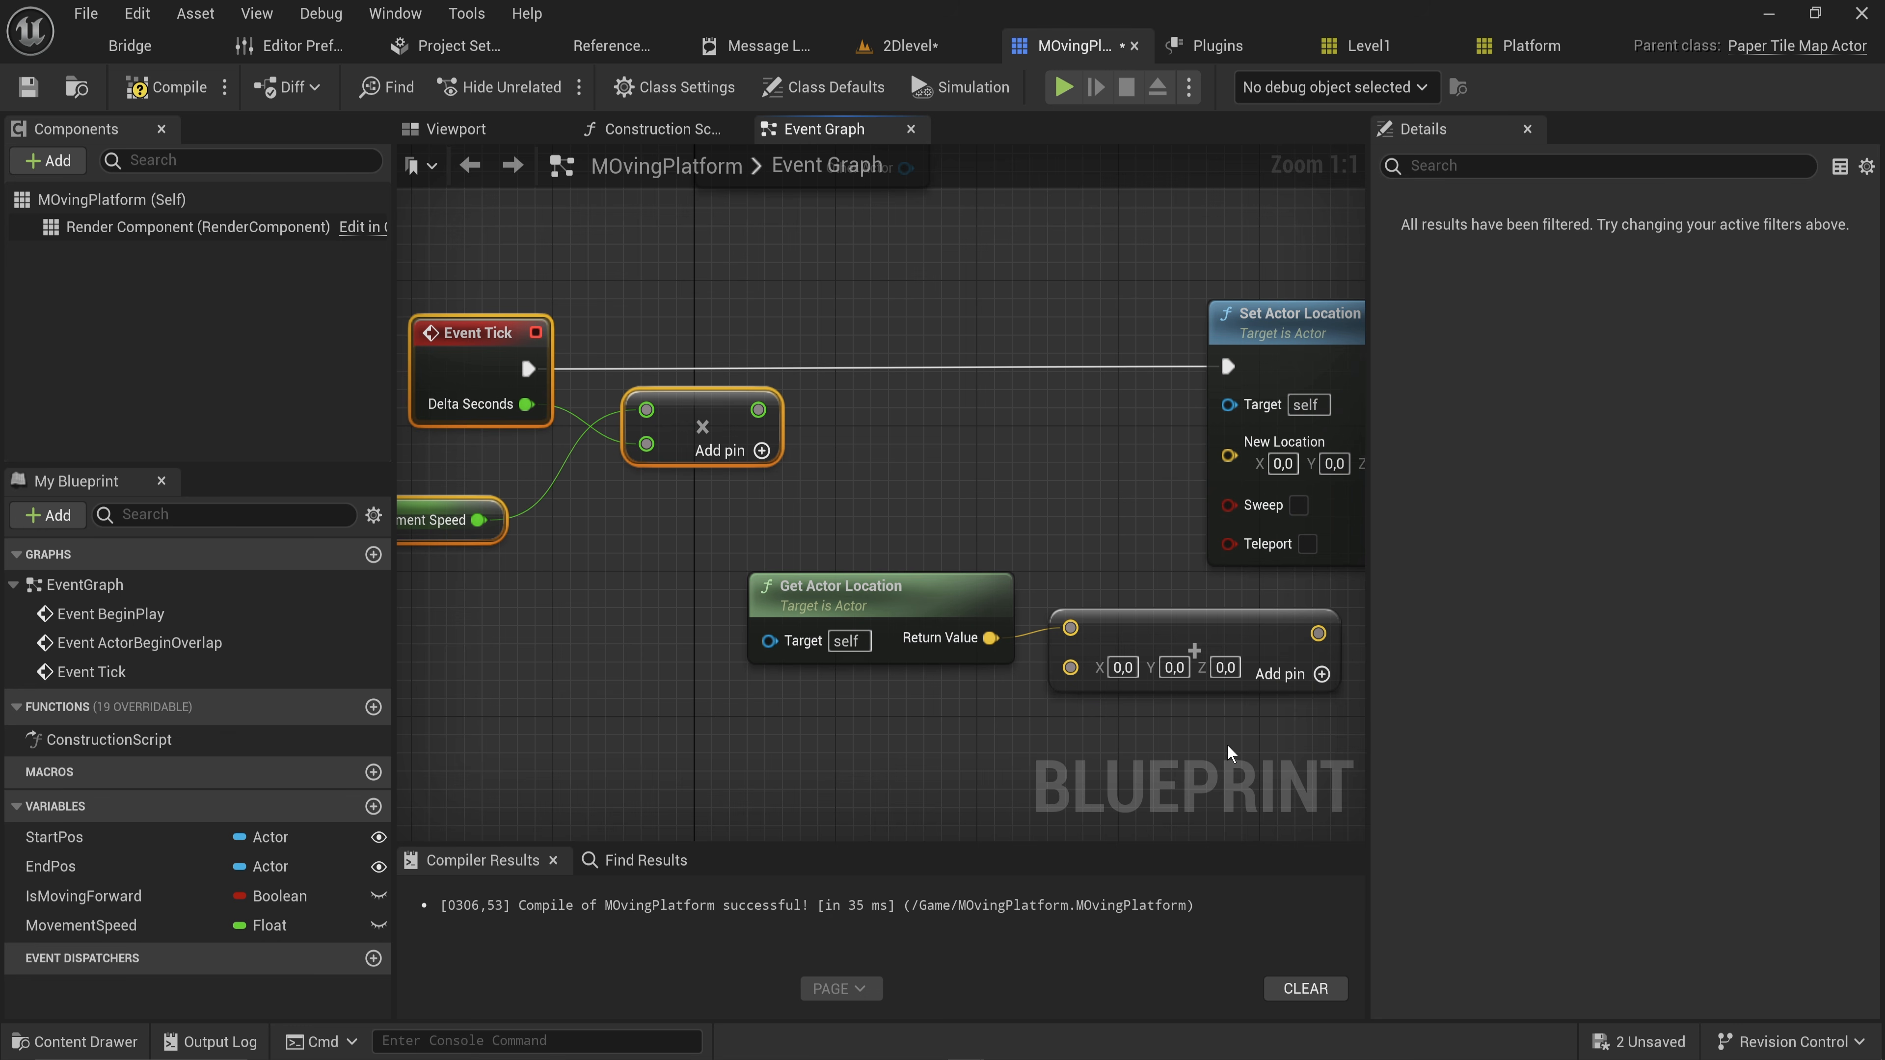
{"action": "left_click_drag", "start_coordinate": [1227, 744], "coordinate": [800, 673]}
{"action": "right_click_drag", "start_coordinate": [1014, 579], "coordinate": [814, 601]}
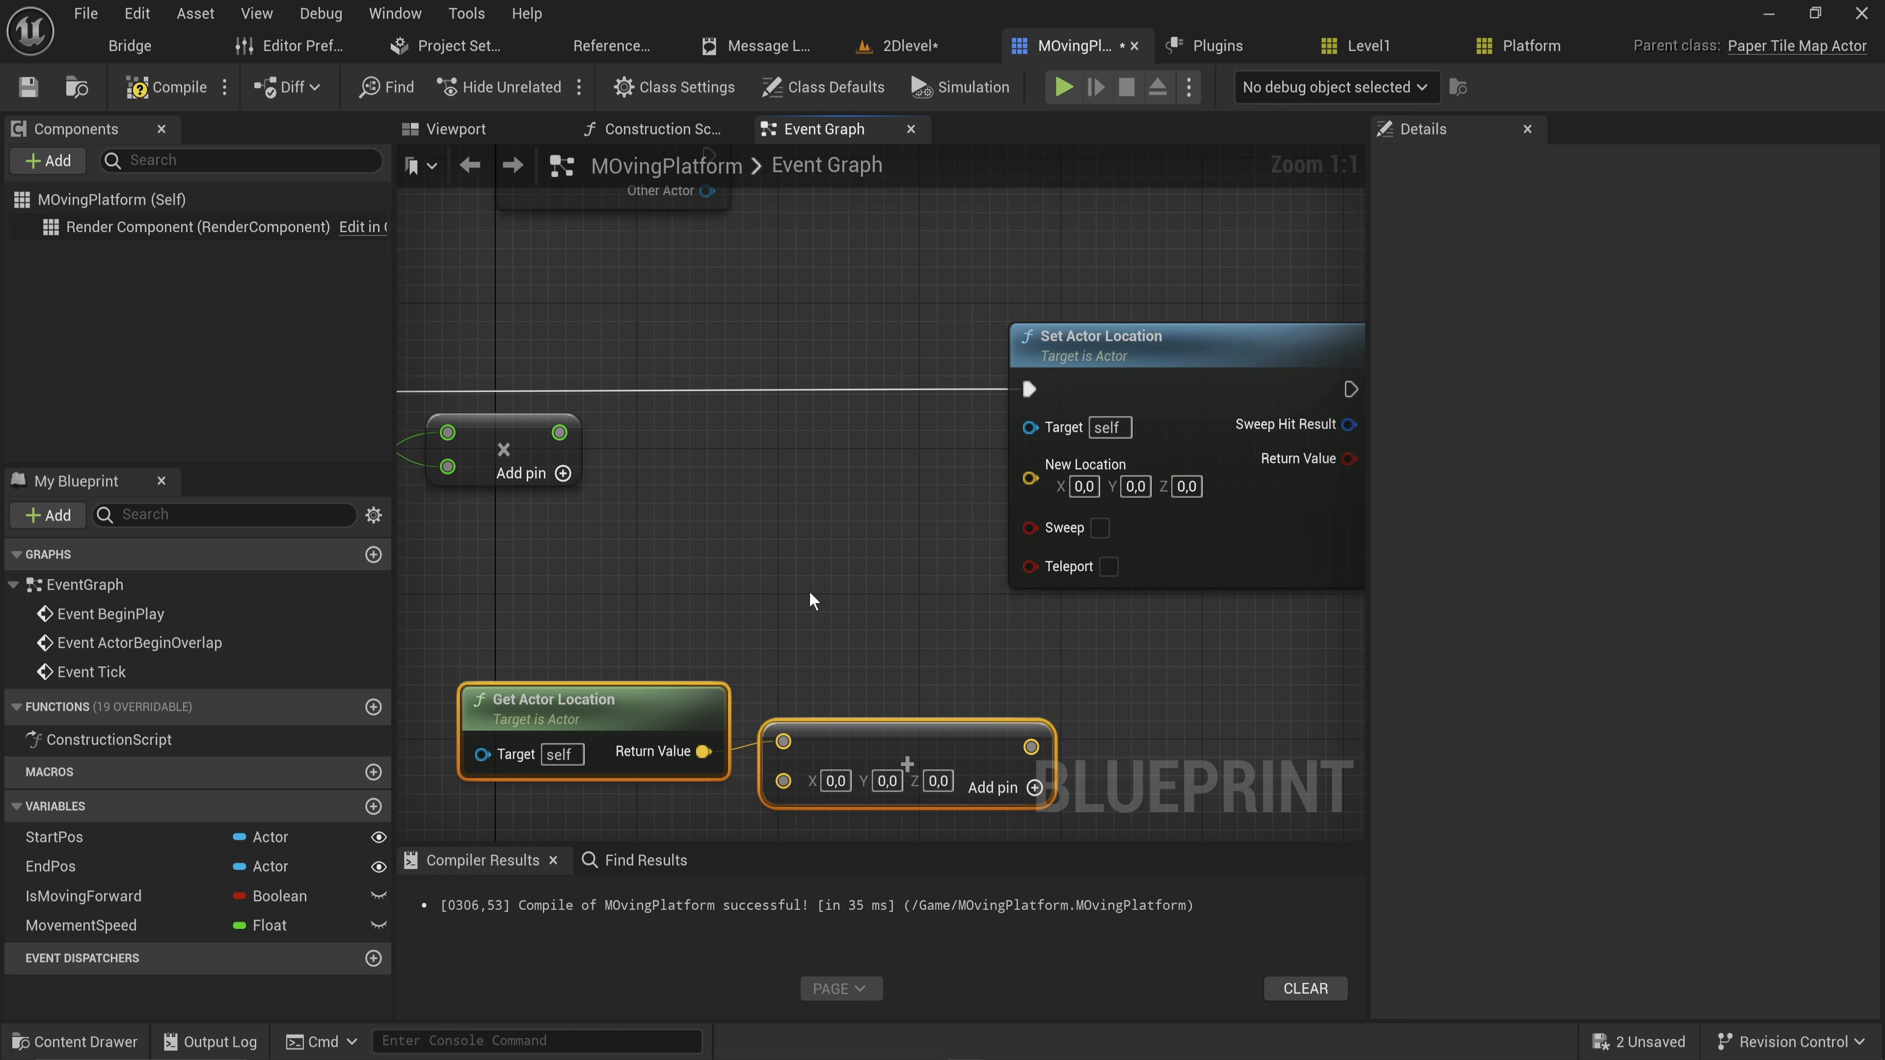
{"action": "left_click", "coordinate": [794, 623]}
{"action": "left_click_drag", "start_coordinate": [598, 715], "coordinate": [564, 624]}
{"action": "right_click_drag", "start_coordinate": [564, 656], "coordinate": [780, 551]}
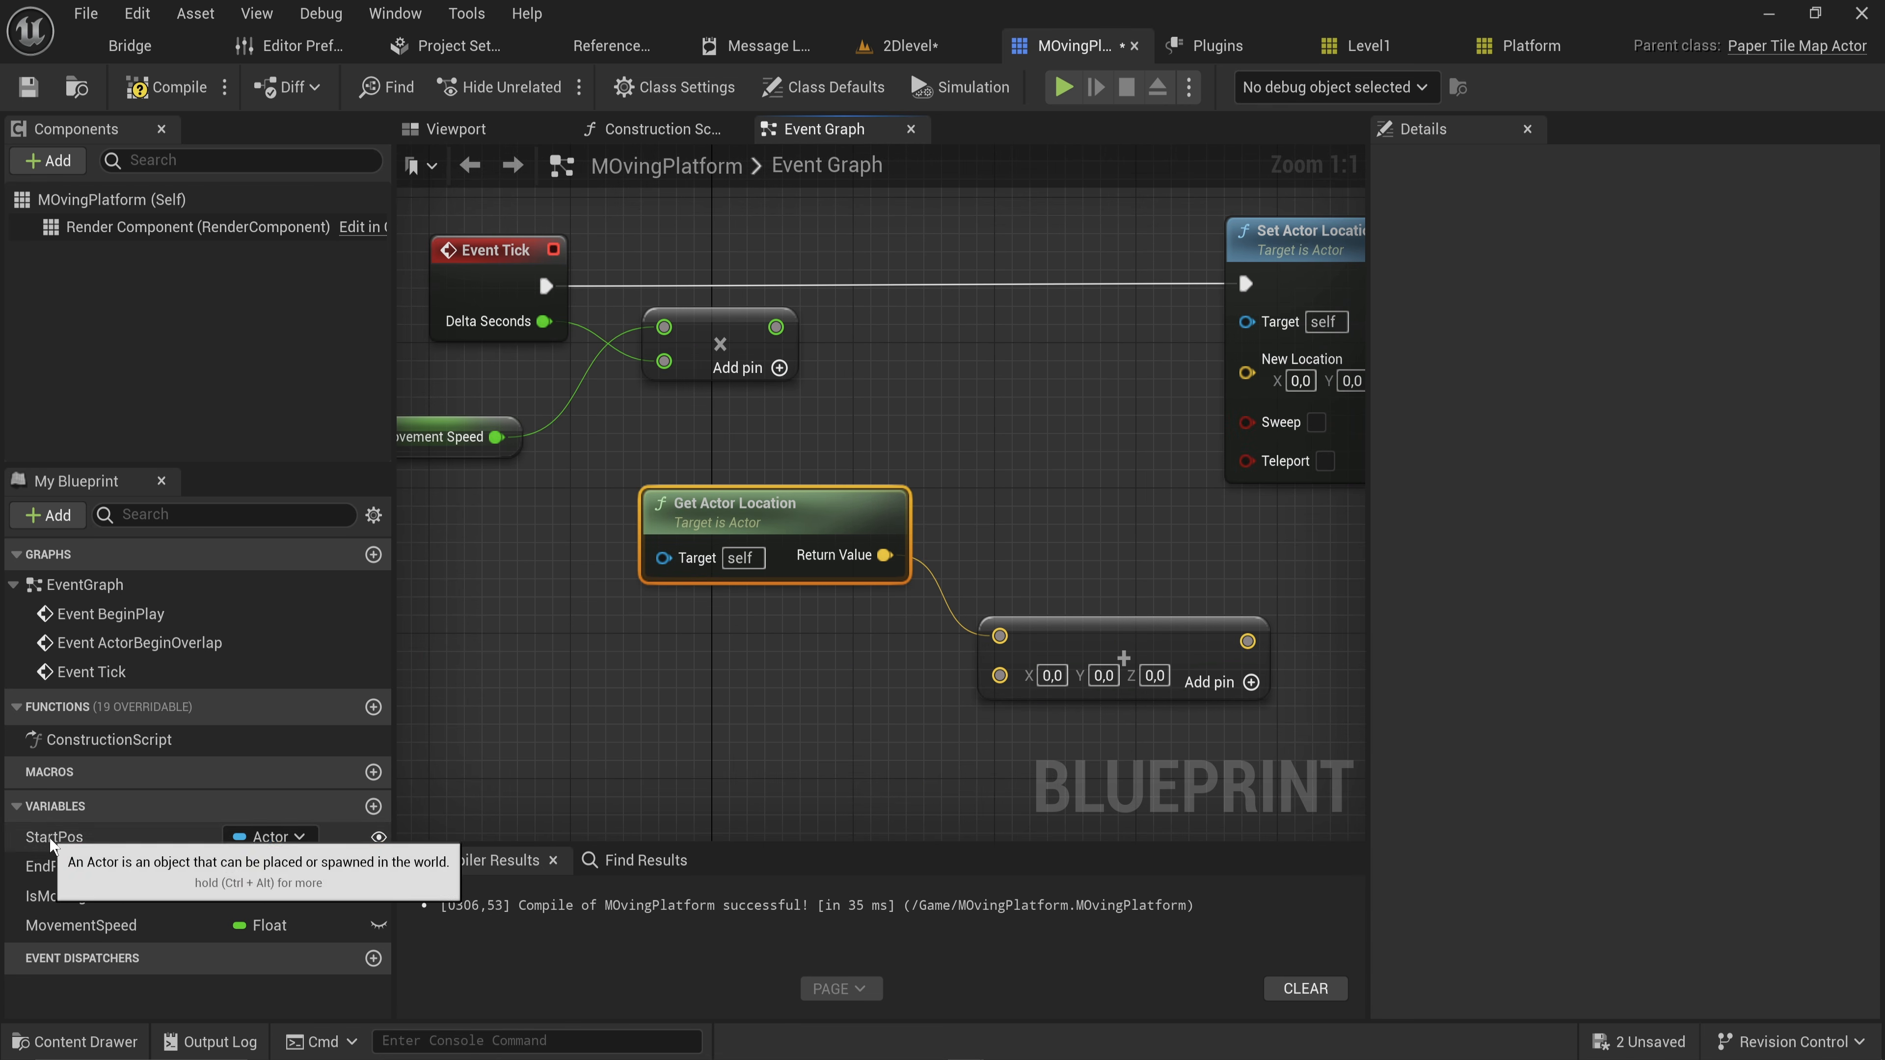
Add getter nodes for StartPos and EndPos to the event graph below Get Actor Location
{"action": "left_click_drag", "start_coordinate": [54, 837], "coordinate": [590, 637], "text": "ctrl"}
{"action": "left_click_drag", "start_coordinate": [87, 880], "coordinate": [587, 735], "text": "ctrl"}
{"action": "right_click_drag", "start_coordinate": [774, 724], "coordinate": [853, 574]}
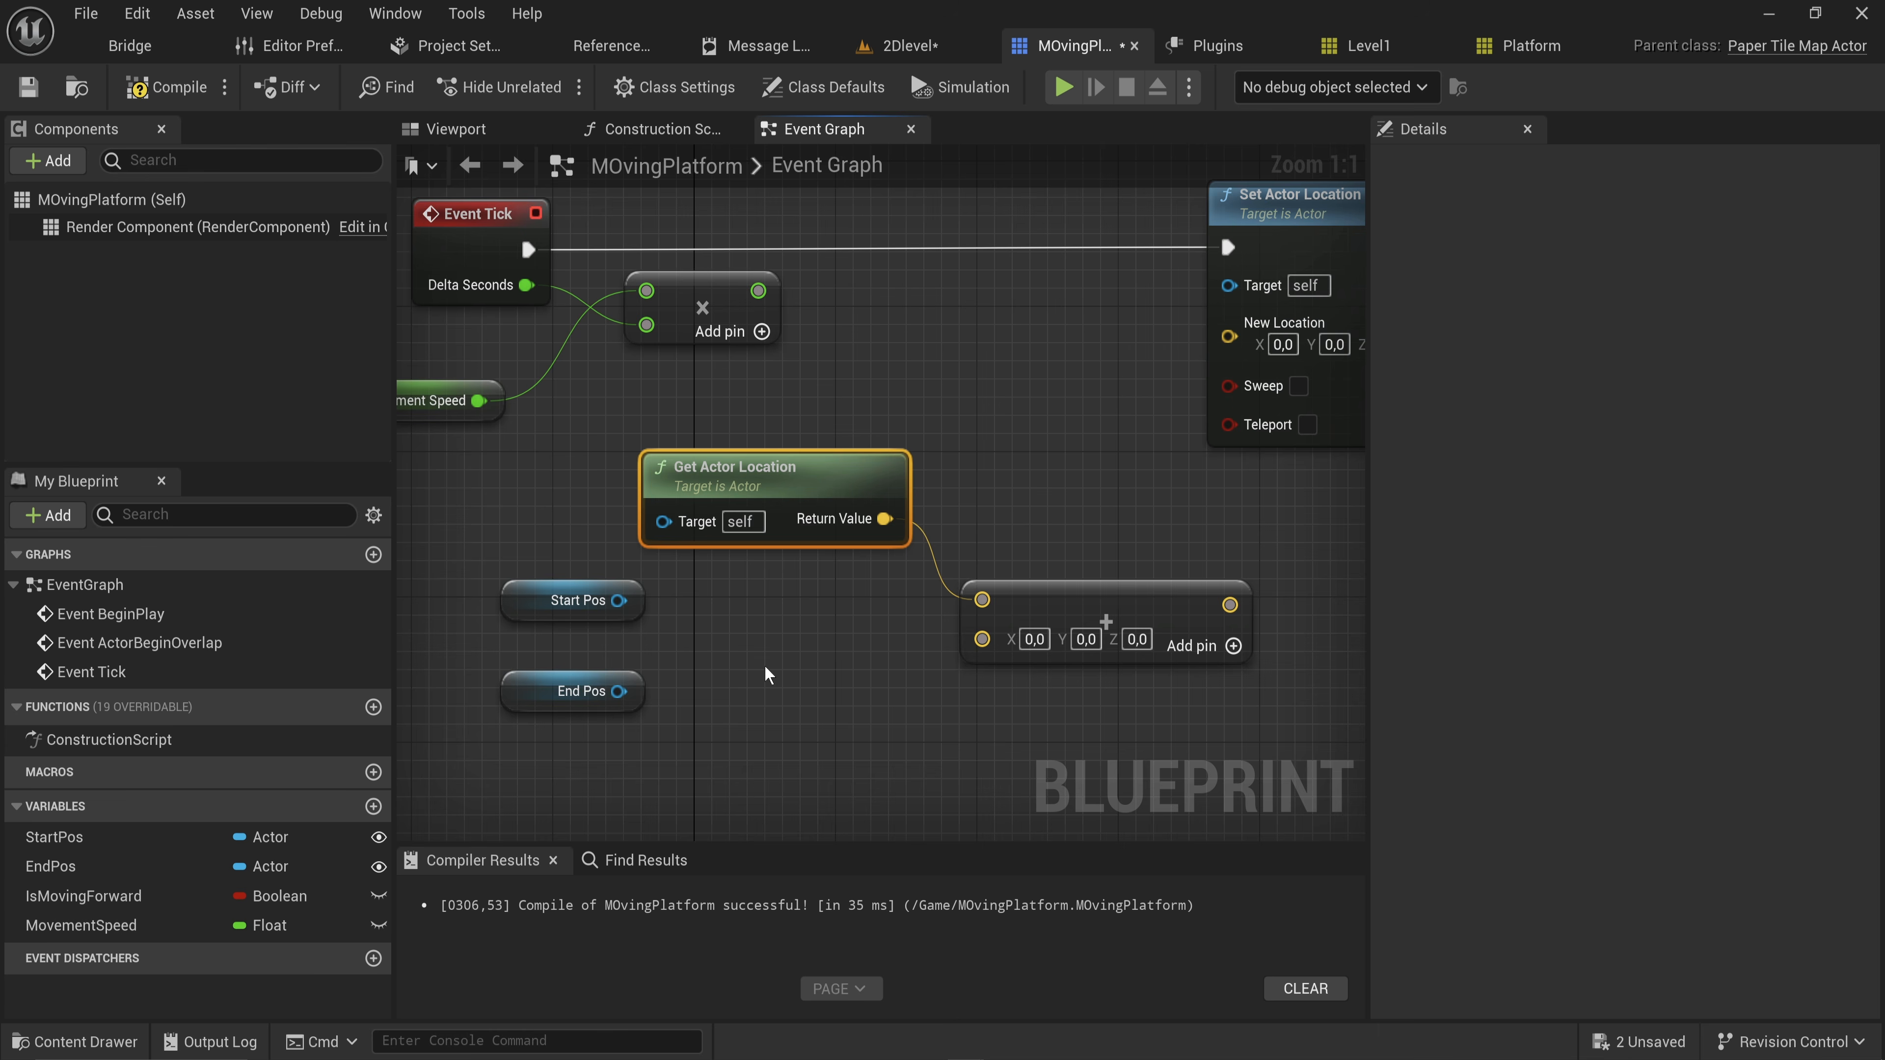
Duplicate the Get Actor Location node and feed the copy's Target from a new Select node
{"action": "right_click_drag", "start_coordinate": [764, 668], "coordinate": [802, 608]}
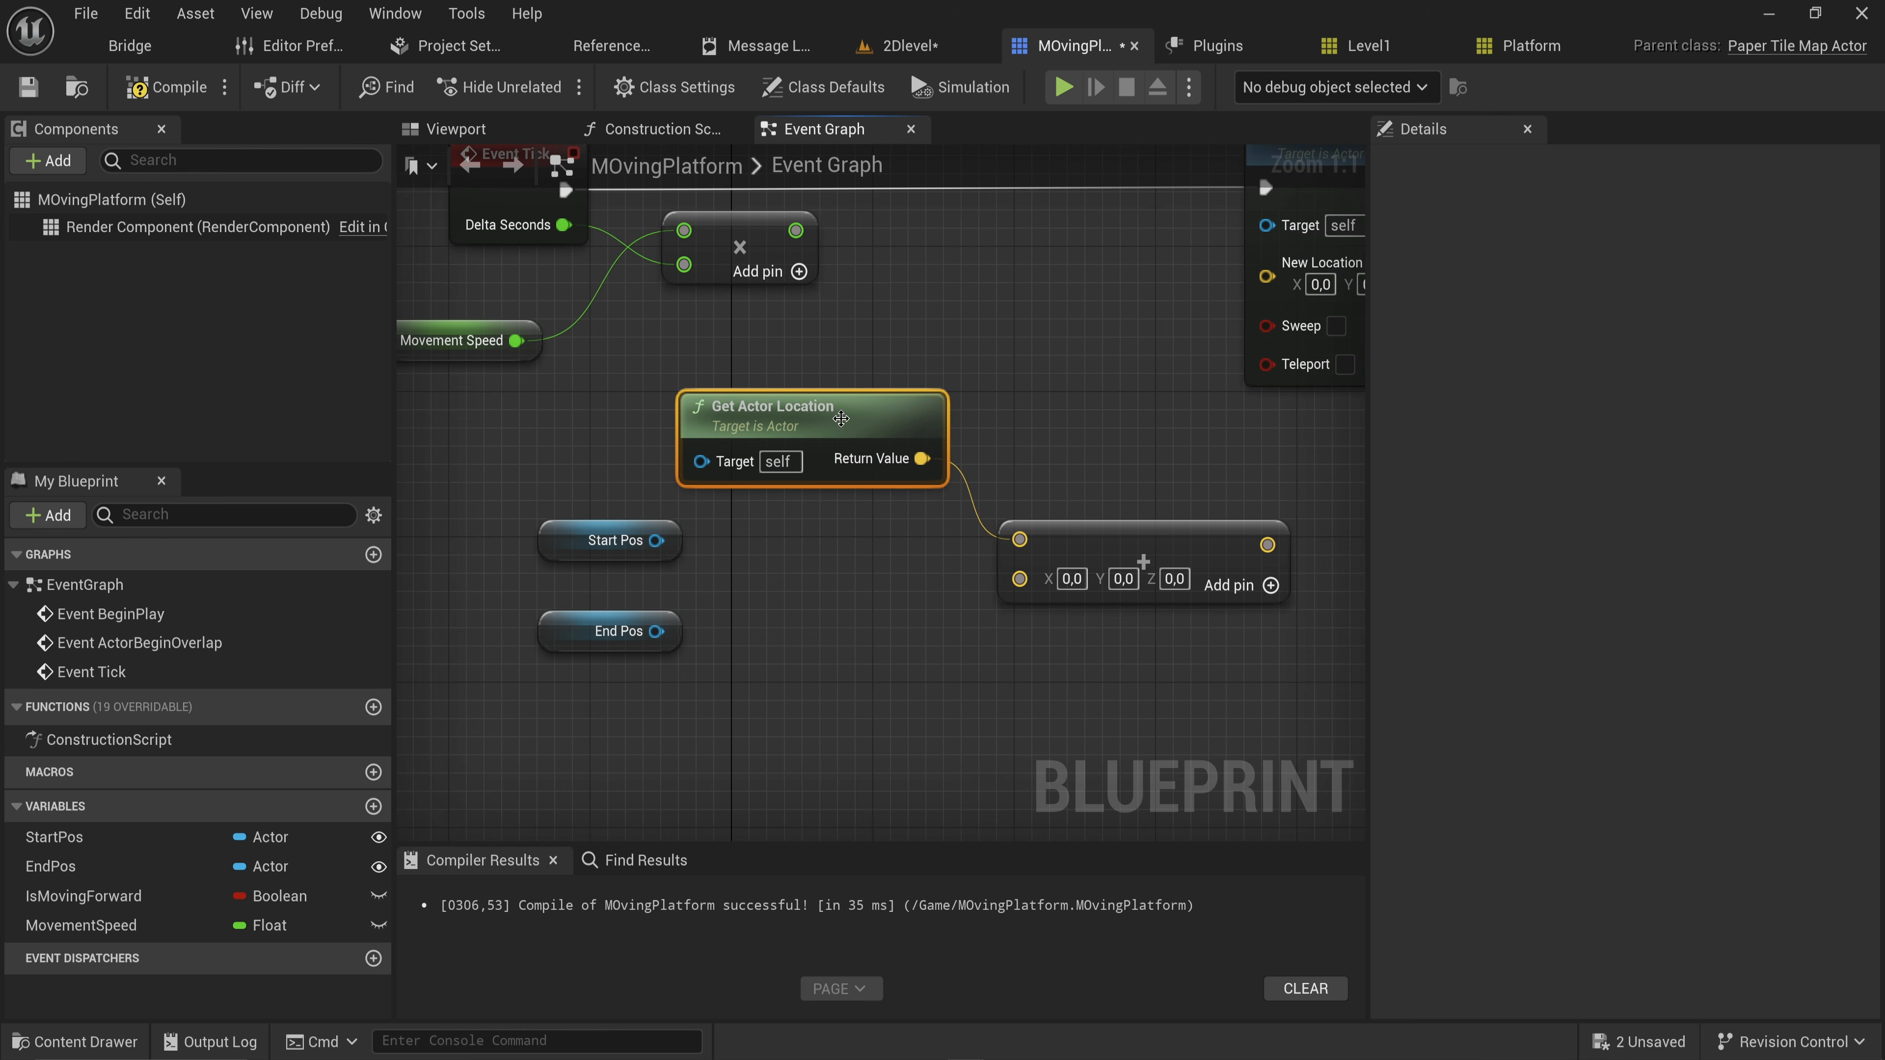
{"action": "key", "text": "ctrl+c"}
{"action": "key", "text": "ctrl+v"}
{"action": "right_click_drag", "start_coordinate": [807, 703], "coordinate": [819, 674]}
{"action": "left_click_drag", "start_coordinate": [737, 562], "coordinate": [446, 477]}
{"action": "left_click_drag", "start_coordinate": [875, 646], "coordinate": [658, 618]}
{"action": "type", "text": "select"}
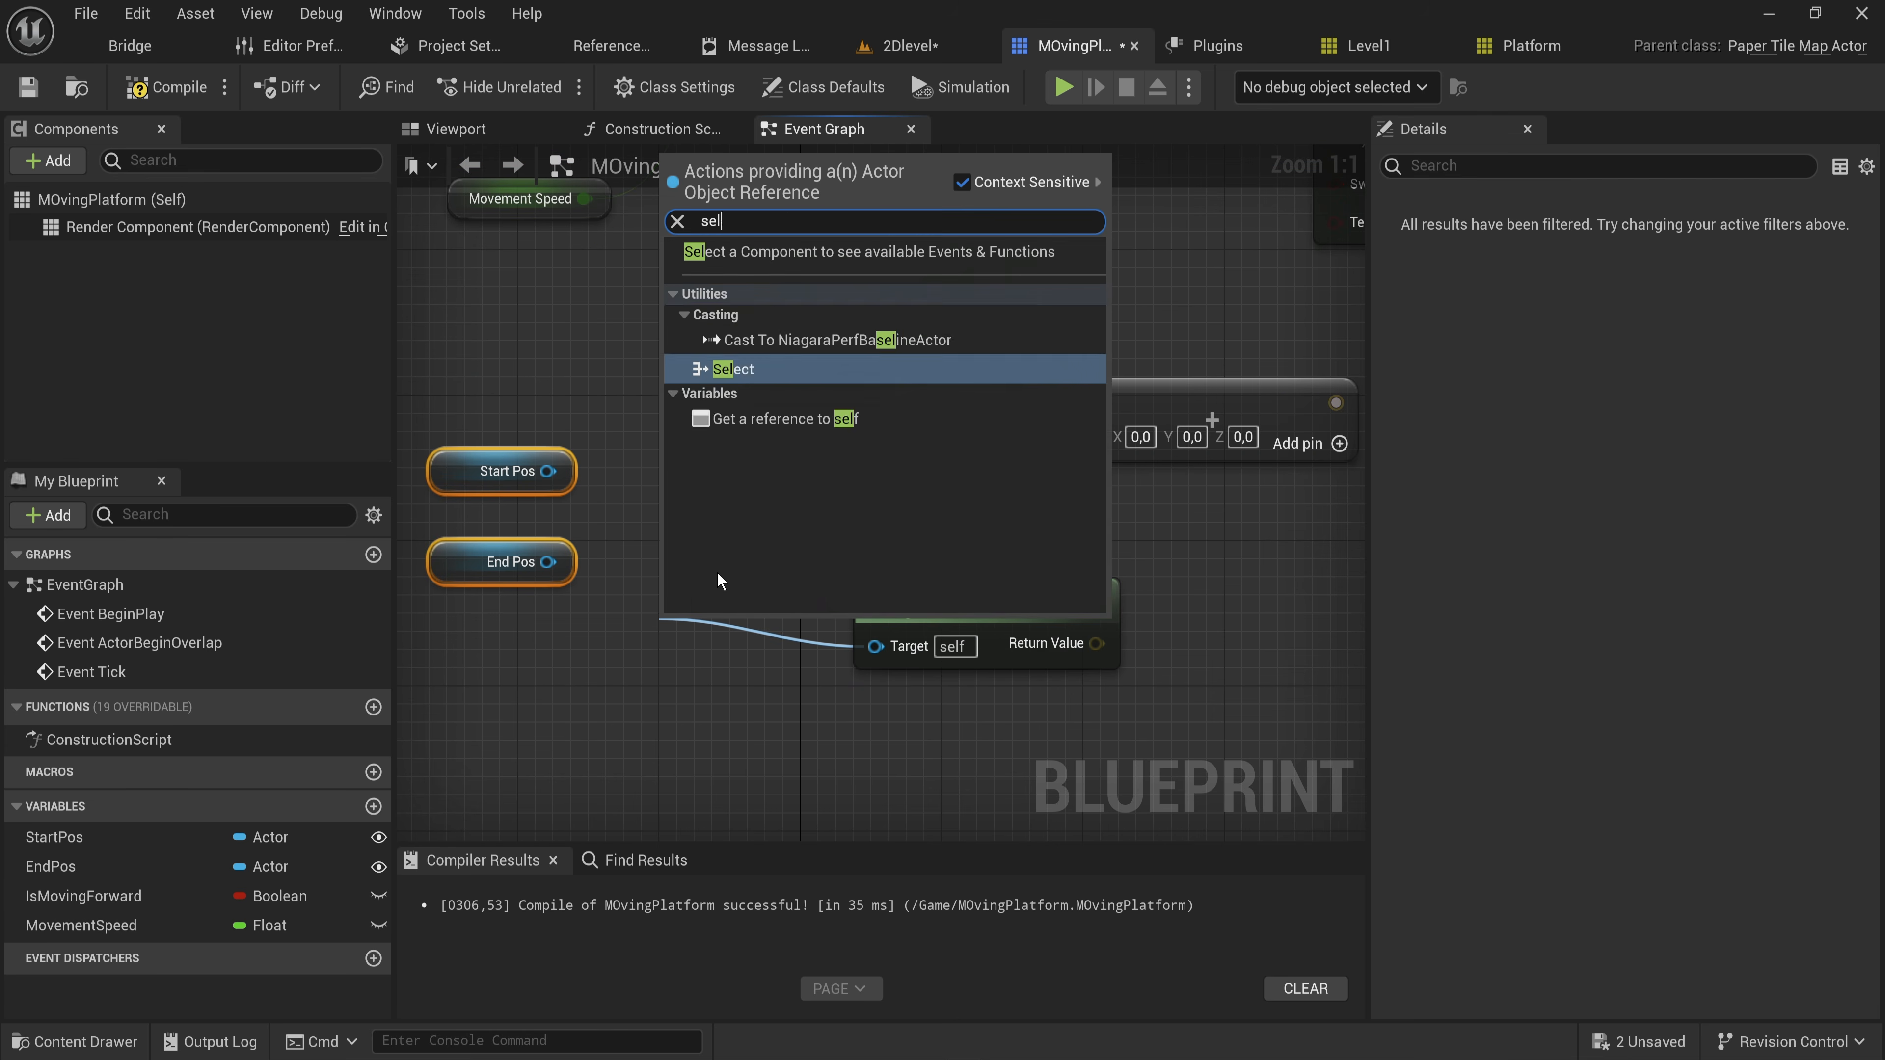
{"action": "key", "text": "Return"}
{"action": "left_click_drag", "start_coordinate": [1054, 594], "coordinate": [1160, 594]}
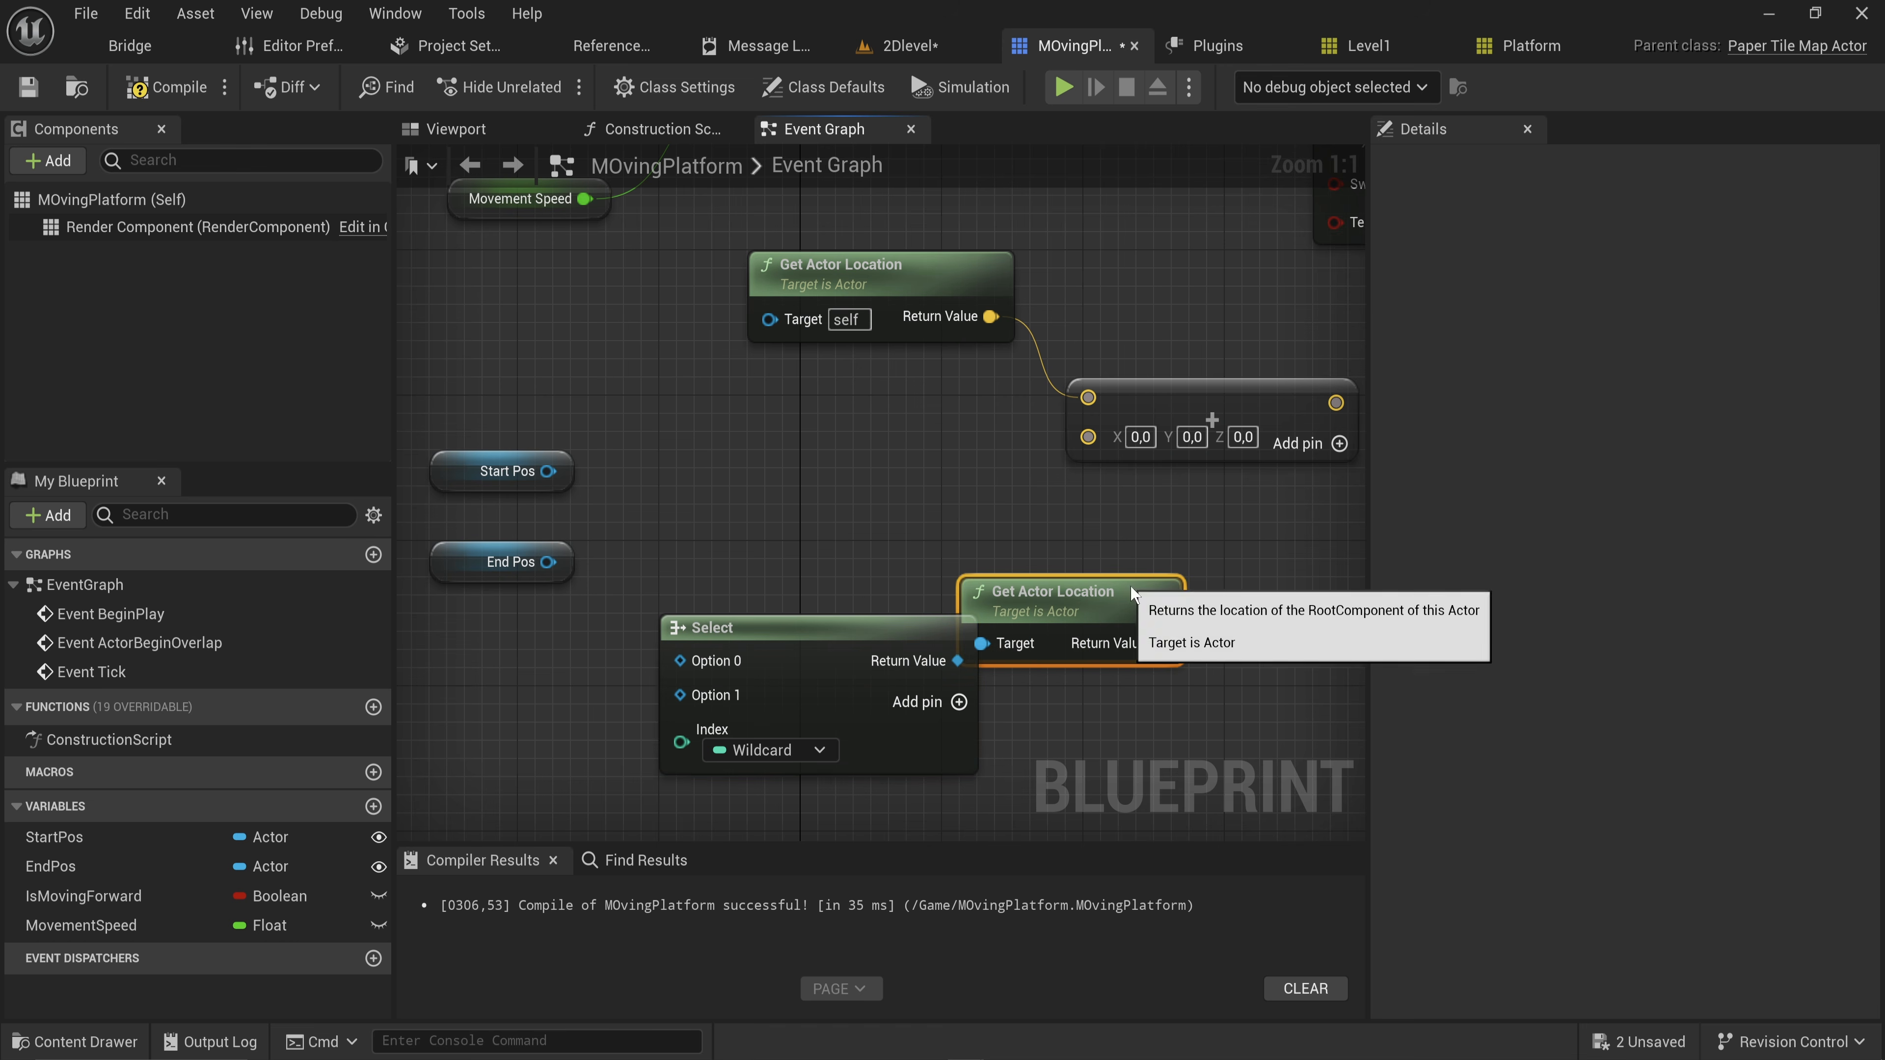
Drive the Select node's Index with IsMovingForward, wiring EndPos to True and StartPos to False
{"action": "left_click_drag", "start_coordinate": [83, 897], "coordinate": [680, 763]}
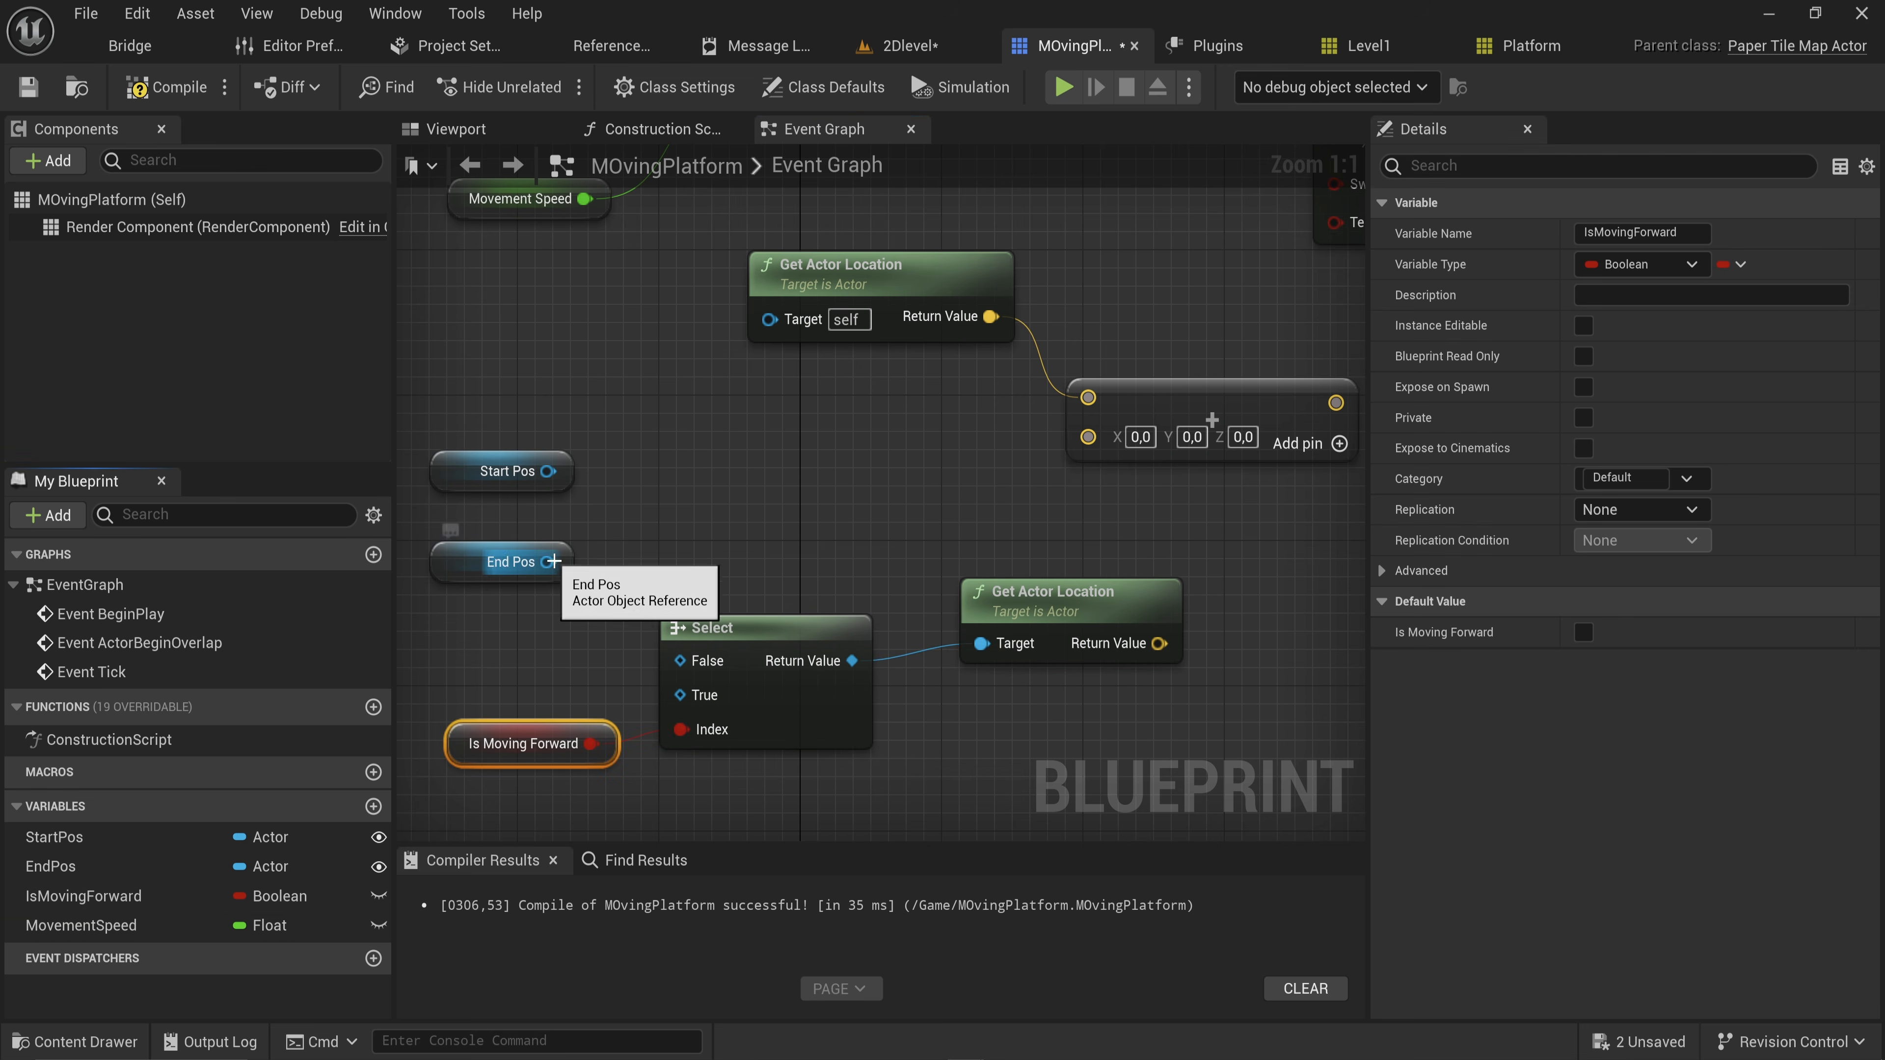
{"action": "left_click_drag", "start_coordinate": [548, 562], "coordinate": [683, 702]}
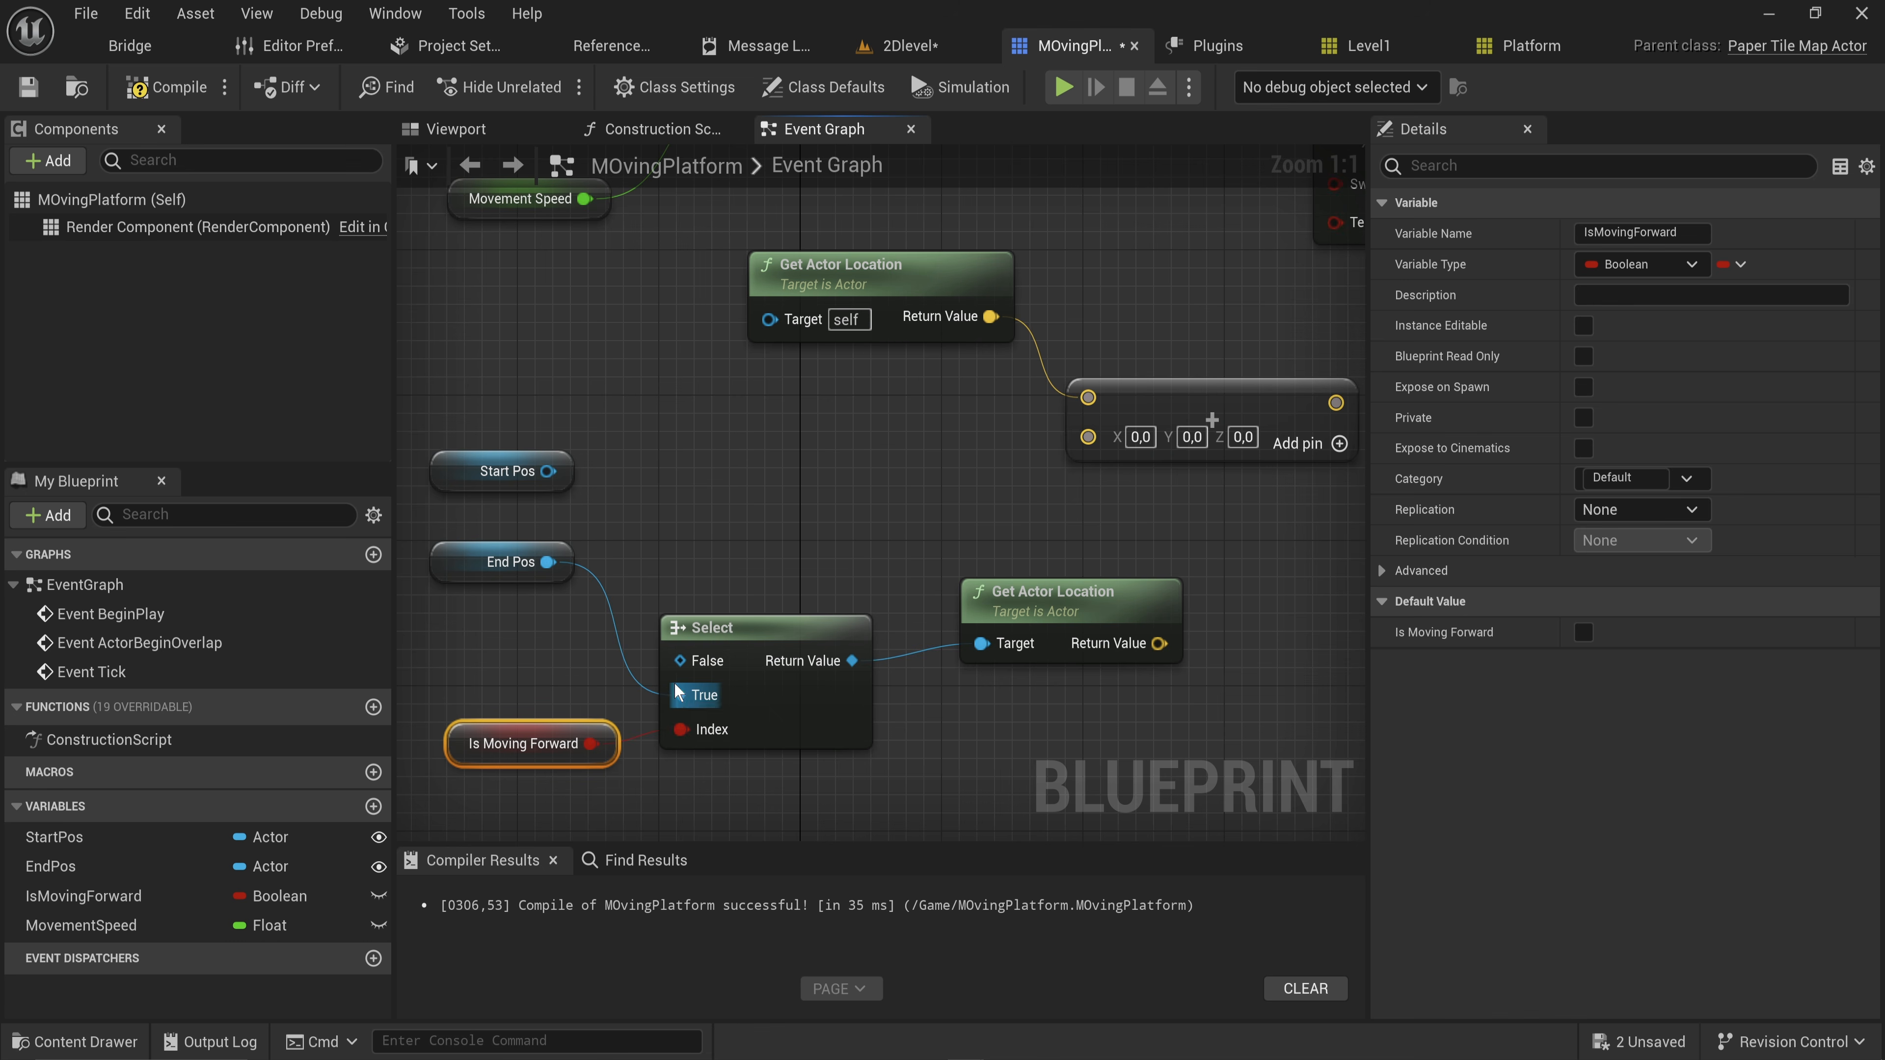
{"action": "left_click_drag", "start_coordinate": [553, 473], "coordinate": [681, 663]}
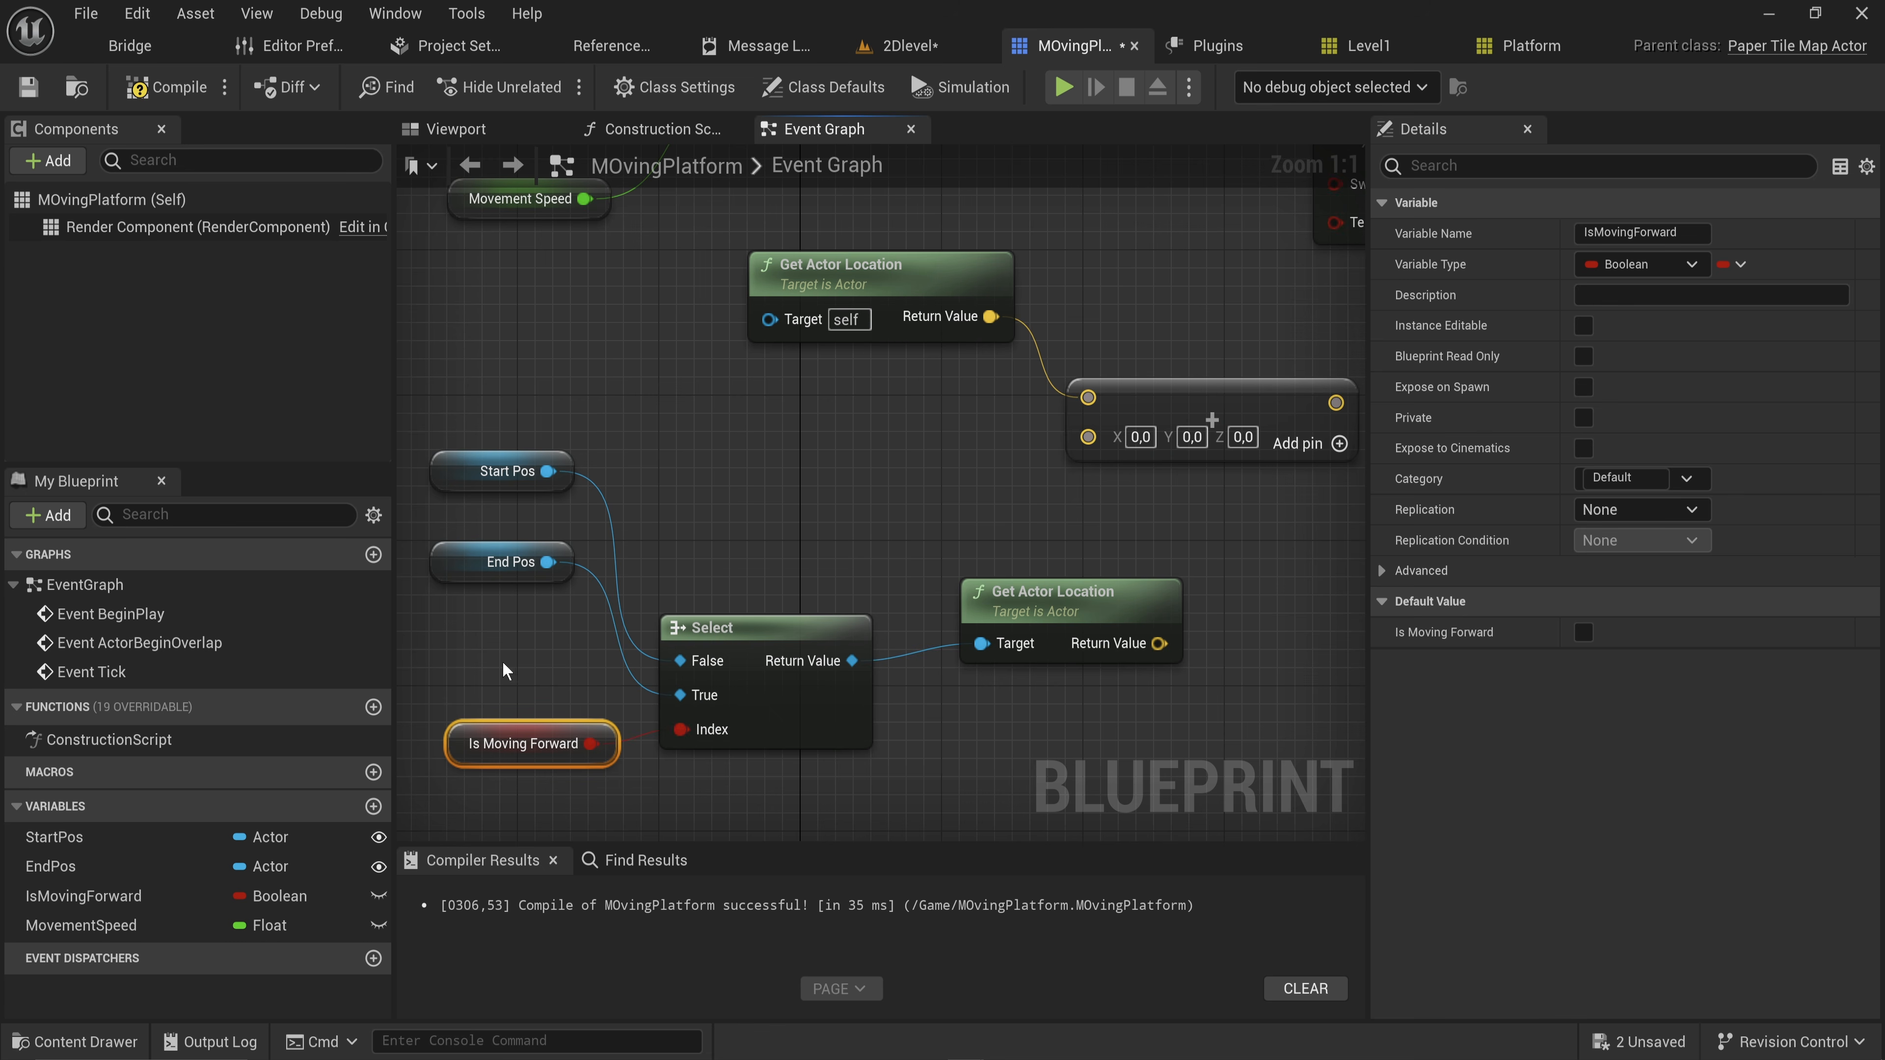
{"action": "left_click_drag", "start_coordinate": [420, 445], "coordinate": [586, 587]}
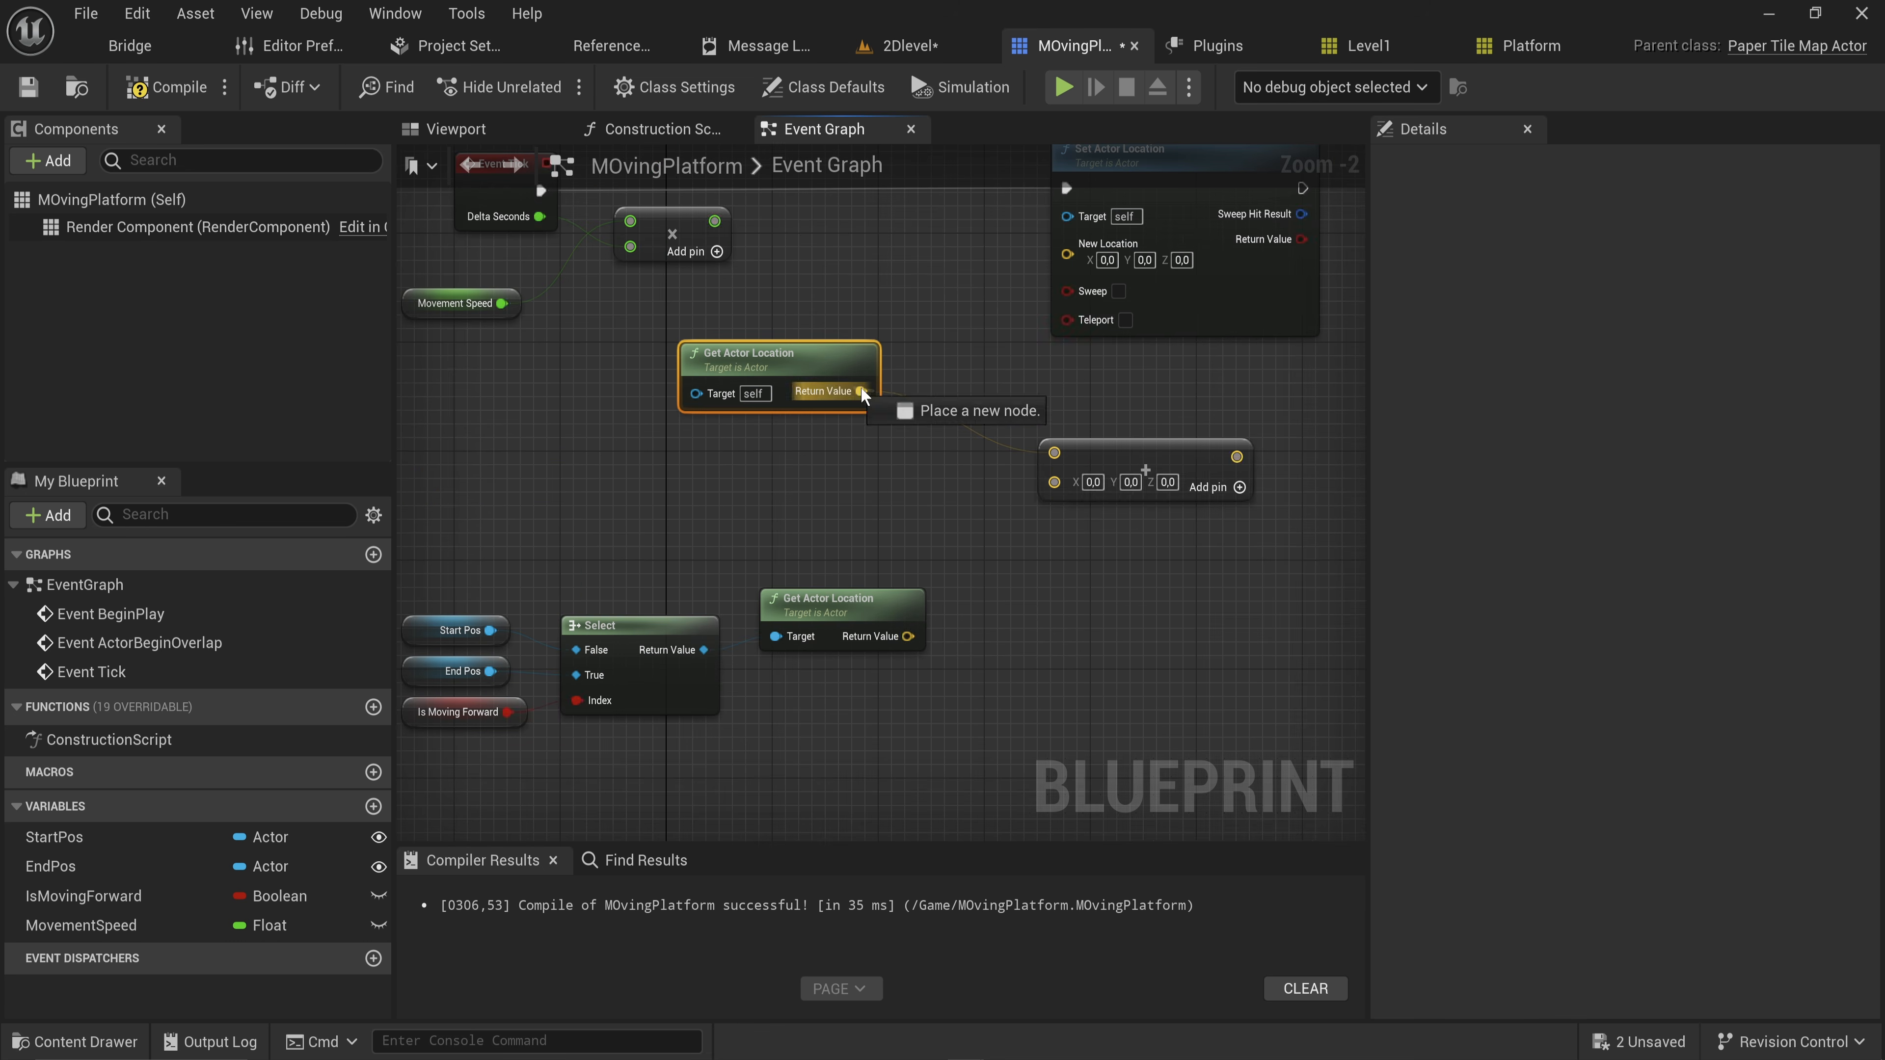
Add a Find Look at Rotation node with the platform's location as Start and the selected actor's location as Target
{"action": "left_click_drag", "start_coordinate": [895, 404], "coordinate": [941, 457]}
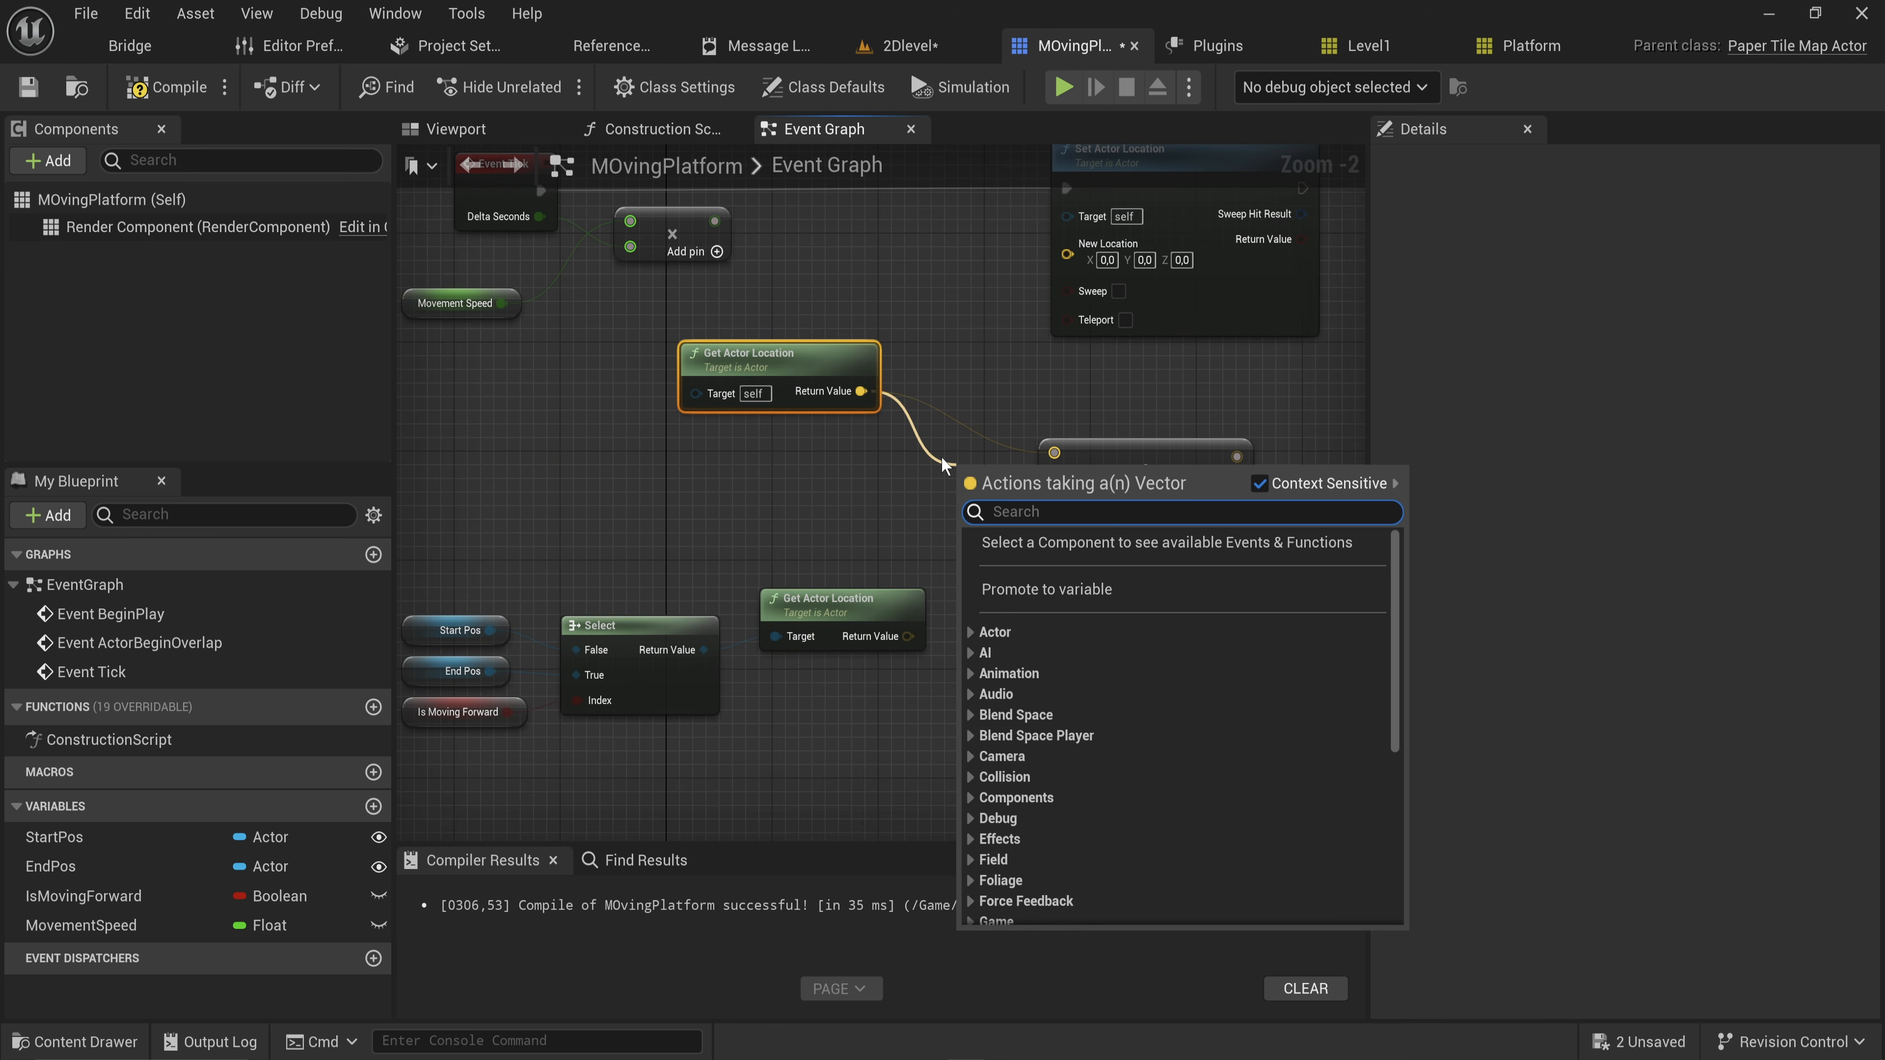
{"action": "type", "text": "find look"}
{"action": "key", "text": "Return"}
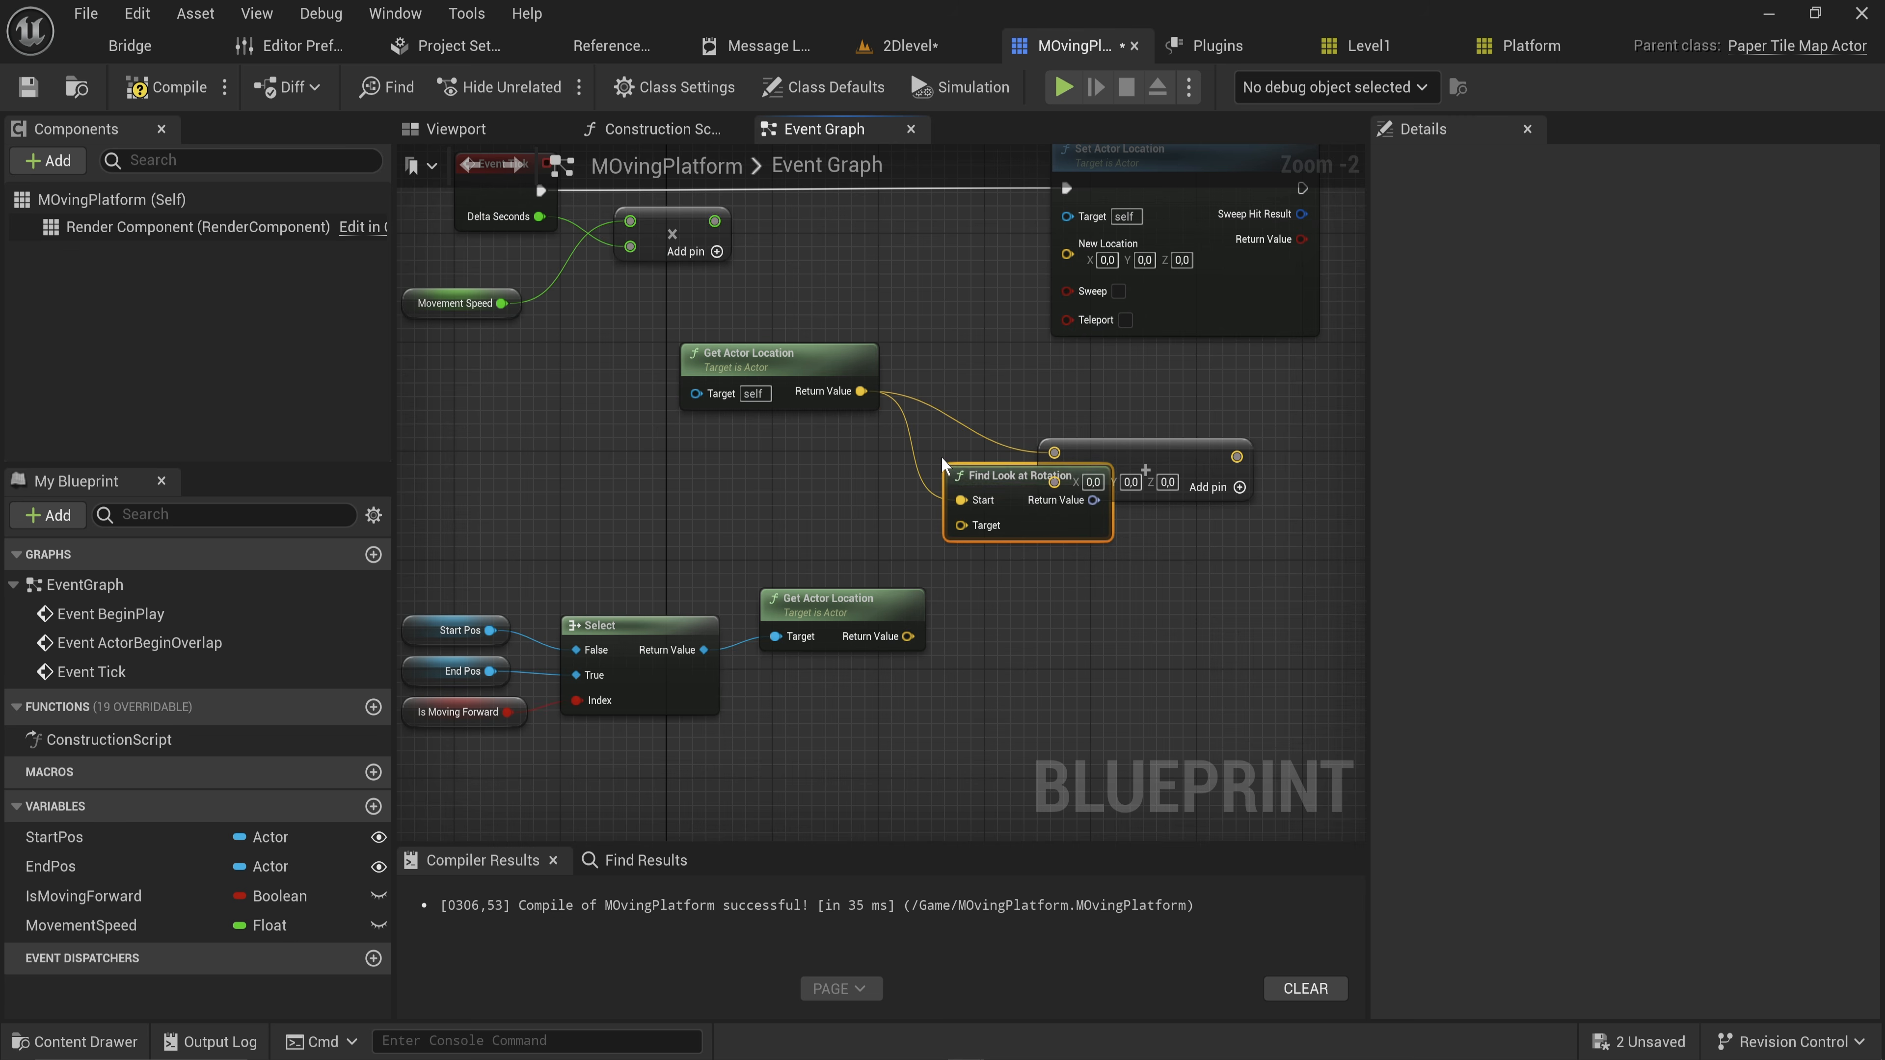
{"action": "left_click_drag", "start_coordinate": [995, 481], "coordinate": [1034, 590]}
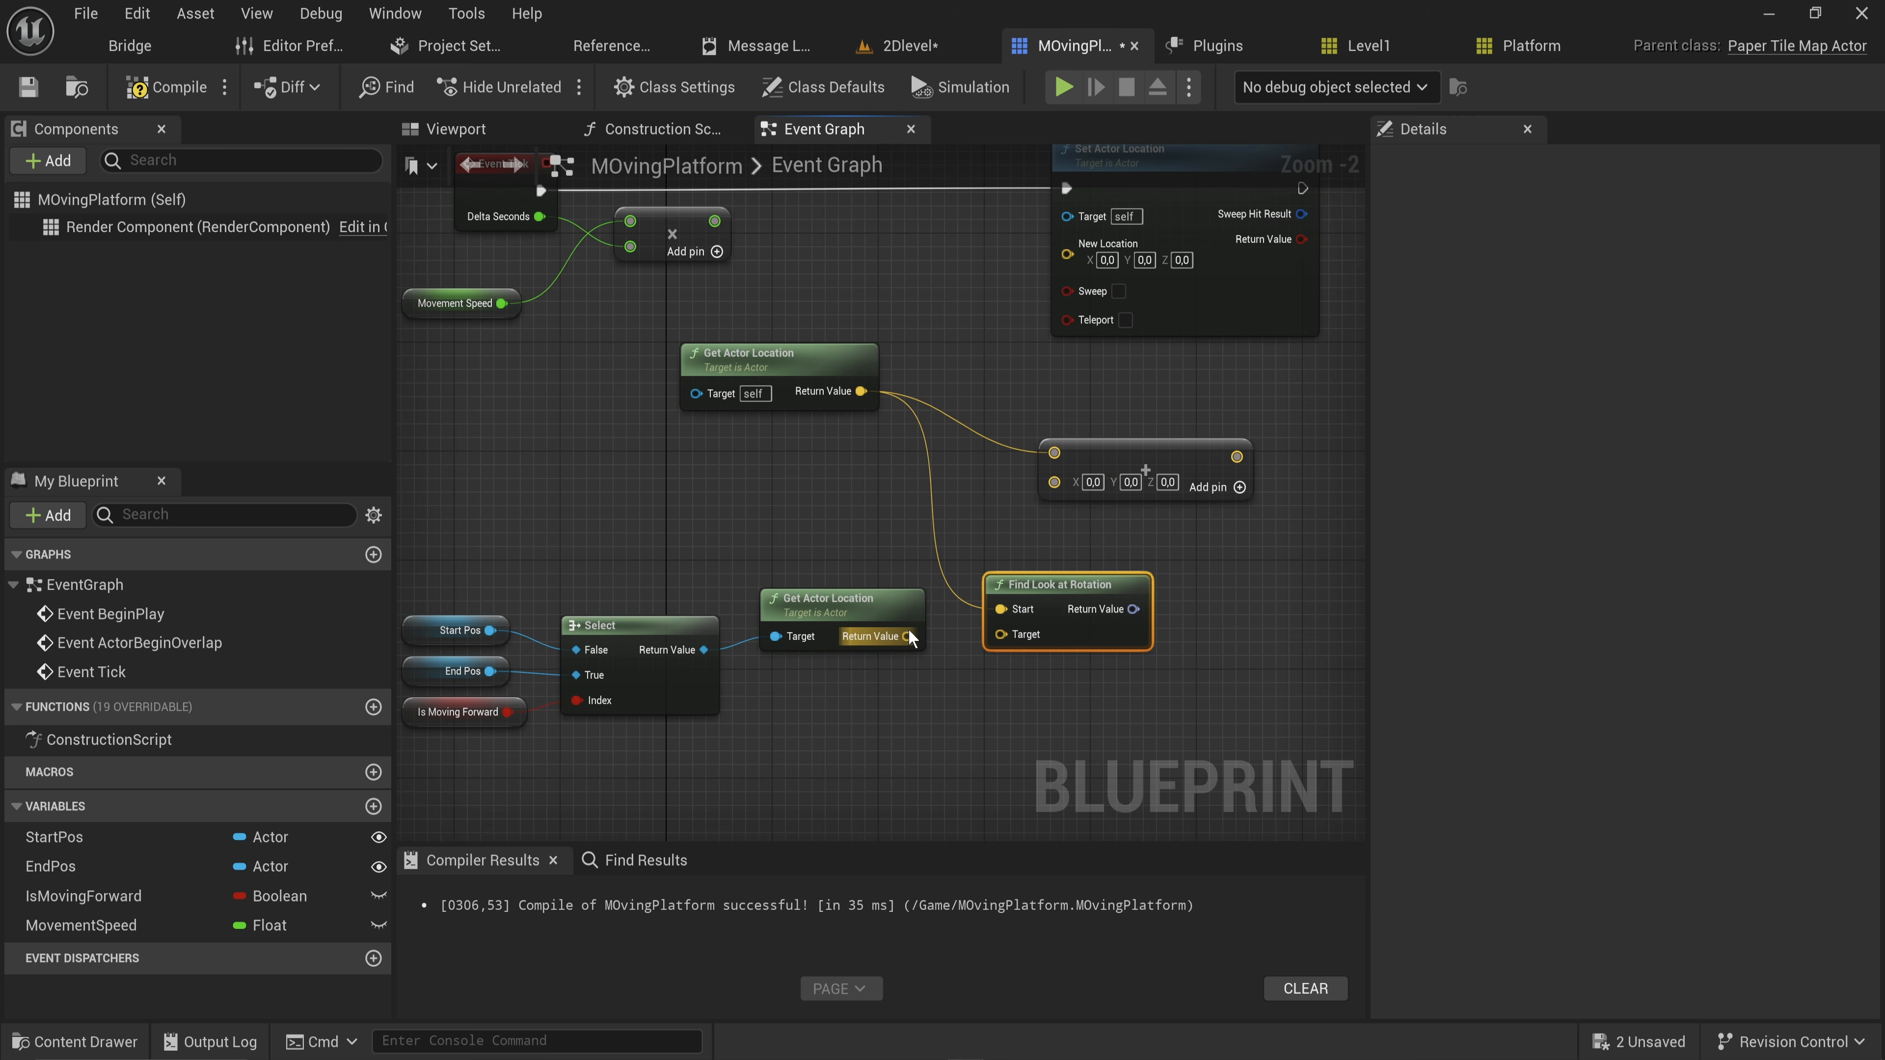
{"action": "left_click_drag", "start_coordinate": [909, 639], "coordinate": [1000, 634]}
Convert the Find Look at Rotation result into a direction with a Get Rotation X Vector node
{"action": "left_click_drag", "start_coordinate": [1134, 609], "coordinate": [1243, 598]}
{"action": "type", "text": "x"}
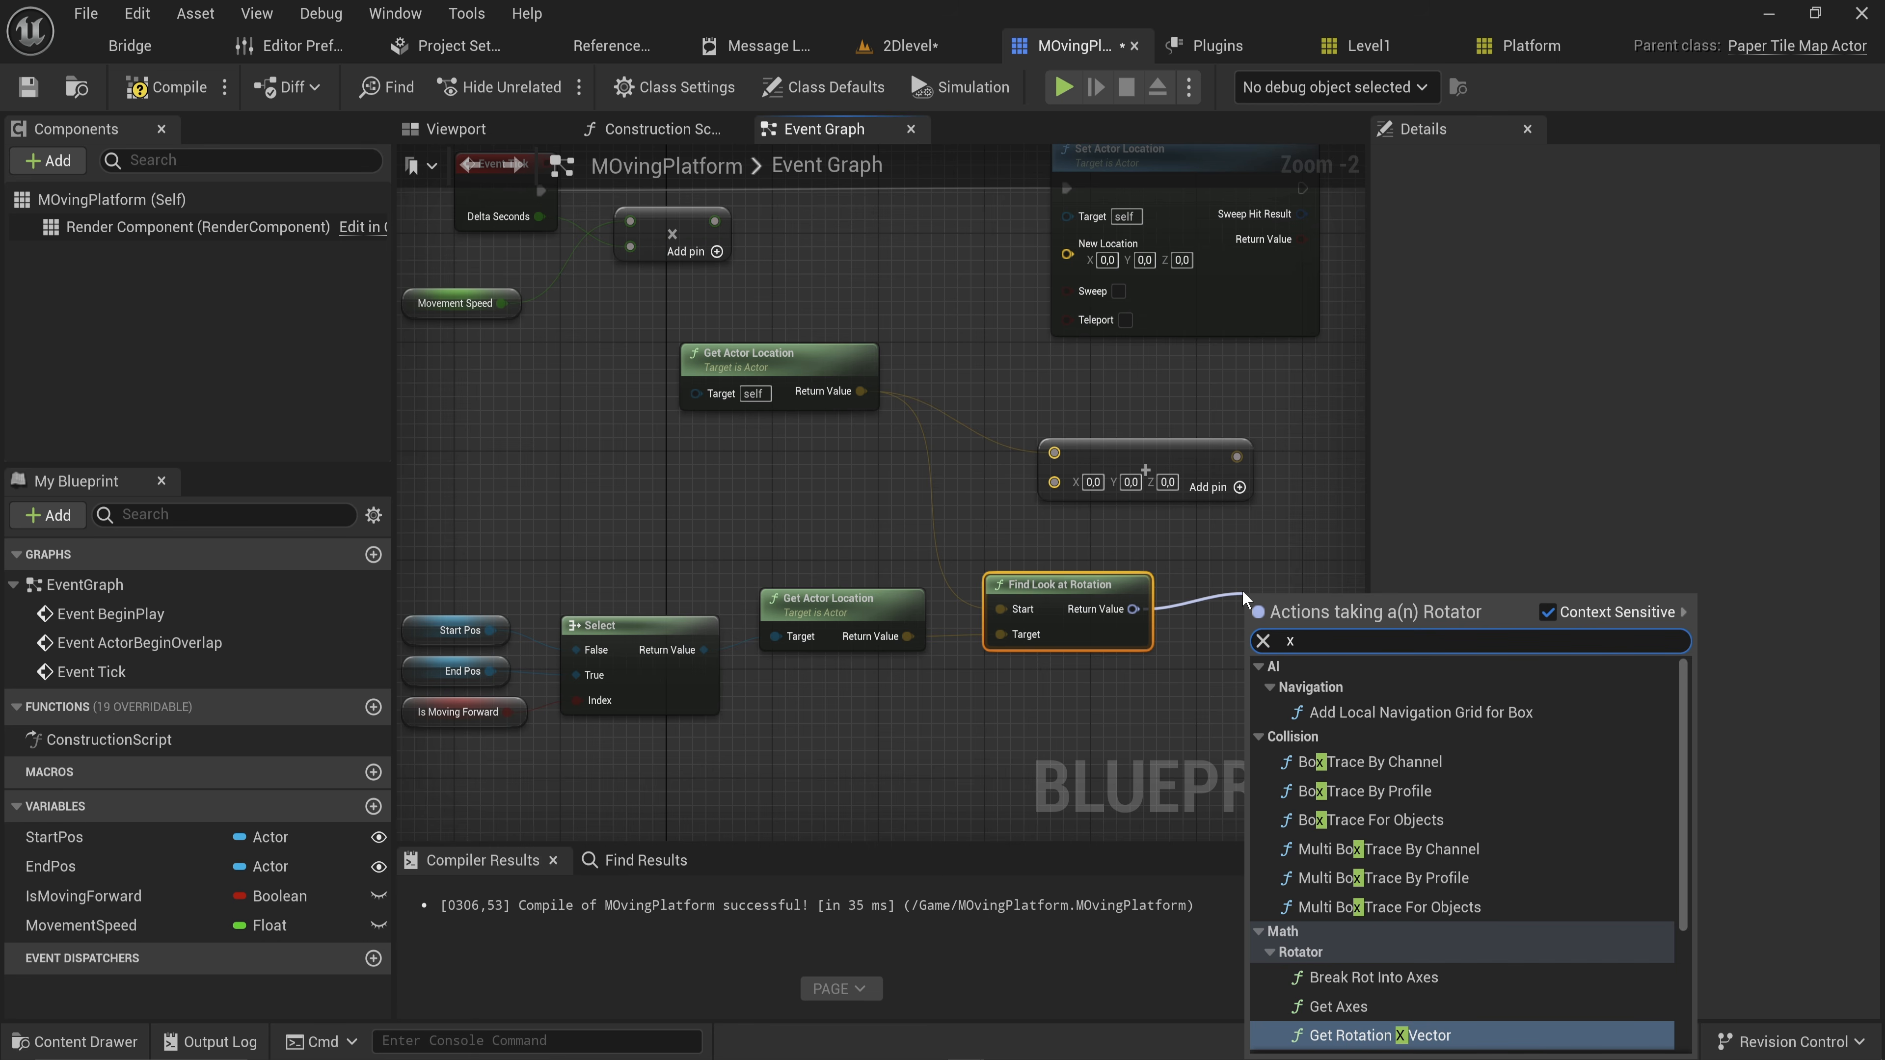
{"action": "type", "text": " vec"}
{"action": "key", "text": "Return"}
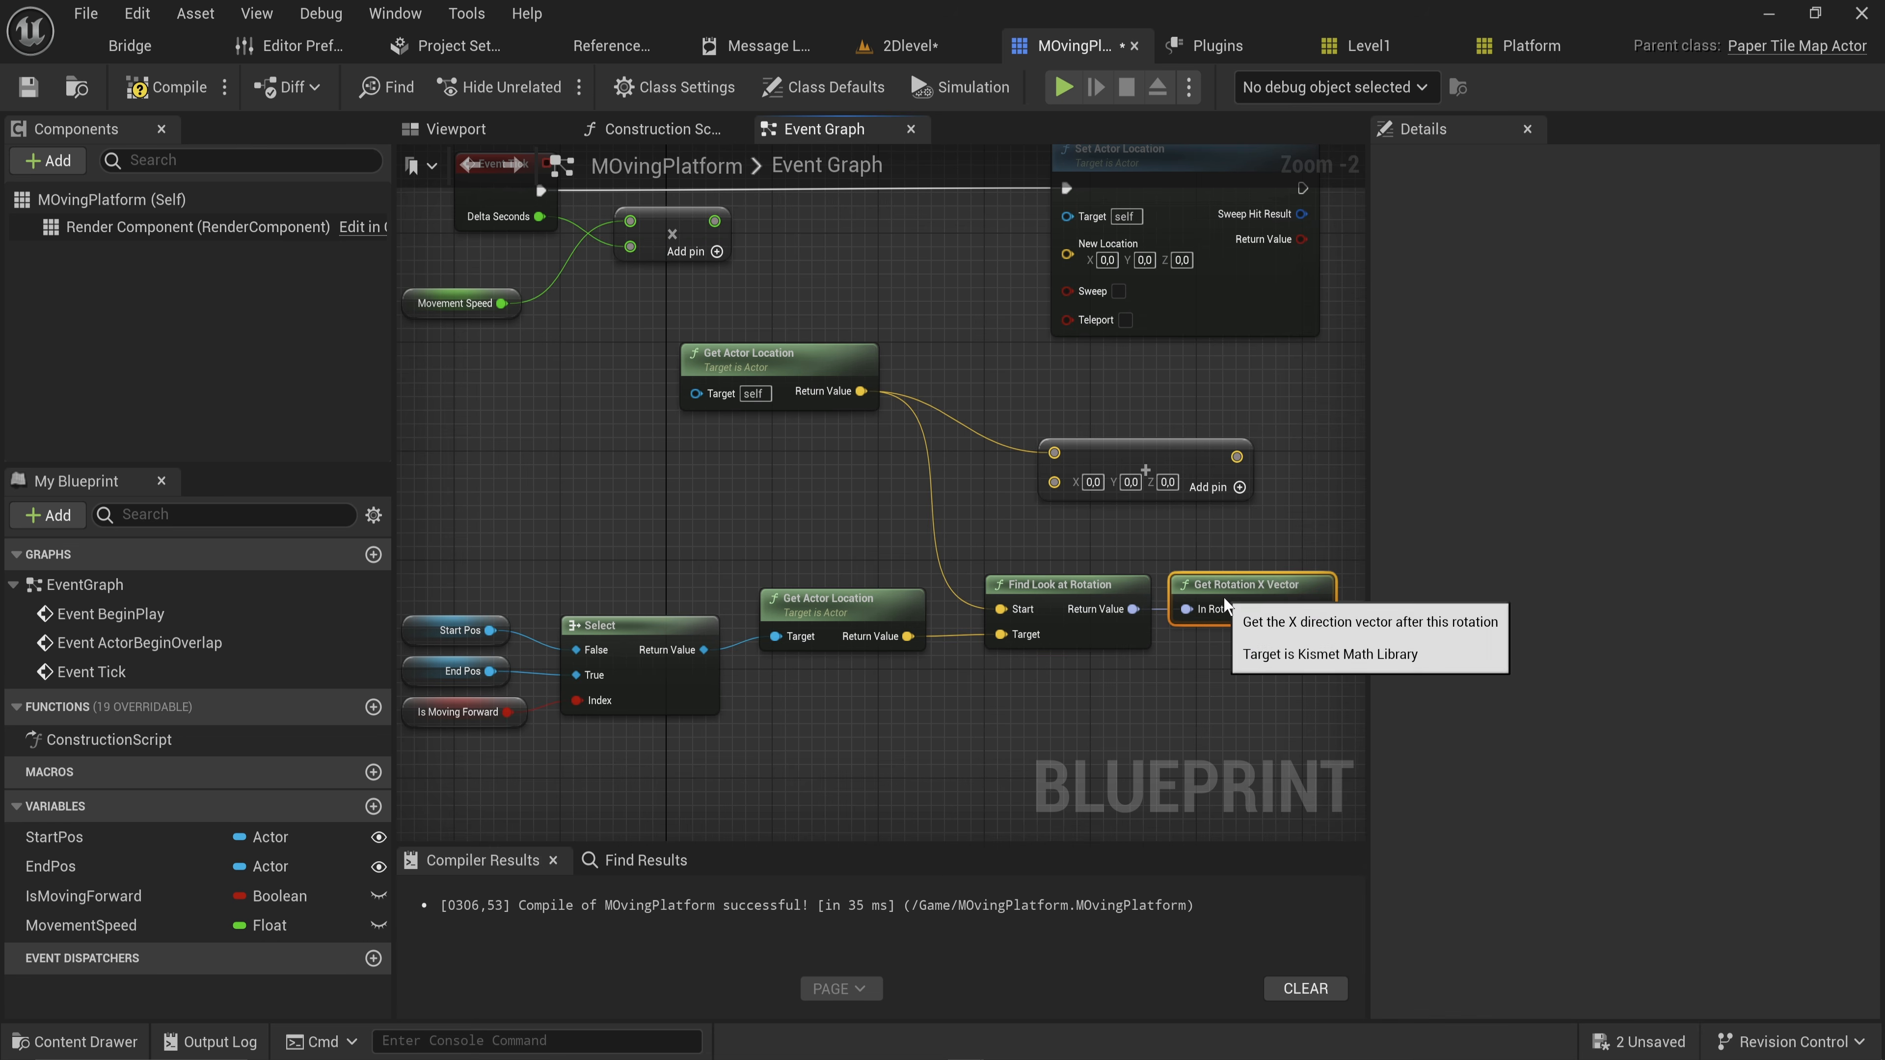
Rearrange the event graph, placing the look-at node chain above the platform's Get Actor Location node and Set Actor Location farther along
{"action": "right_click_drag", "start_coordinate": [1164, 433], "coordinate": [862, 462]}
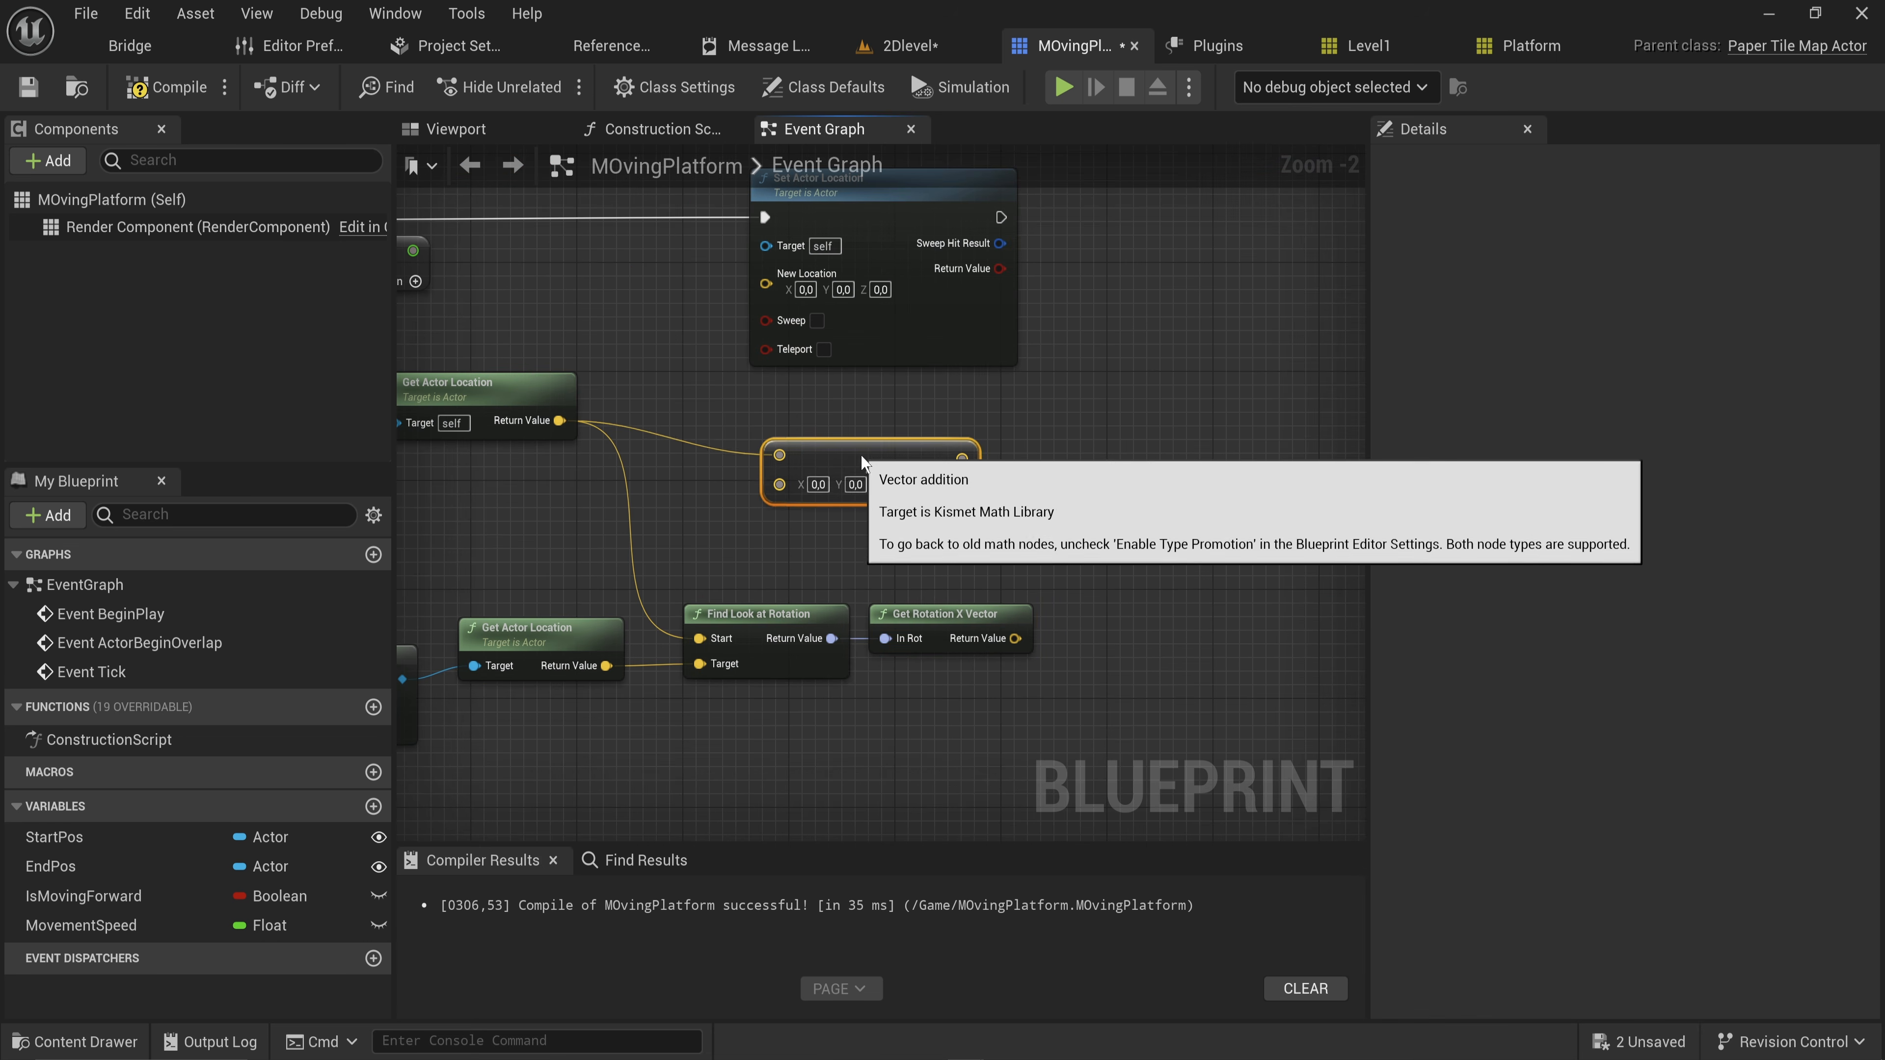
{"action": "right_click_drag", "start_coordinate": [678, 572], "coordinate": [996, 598]}
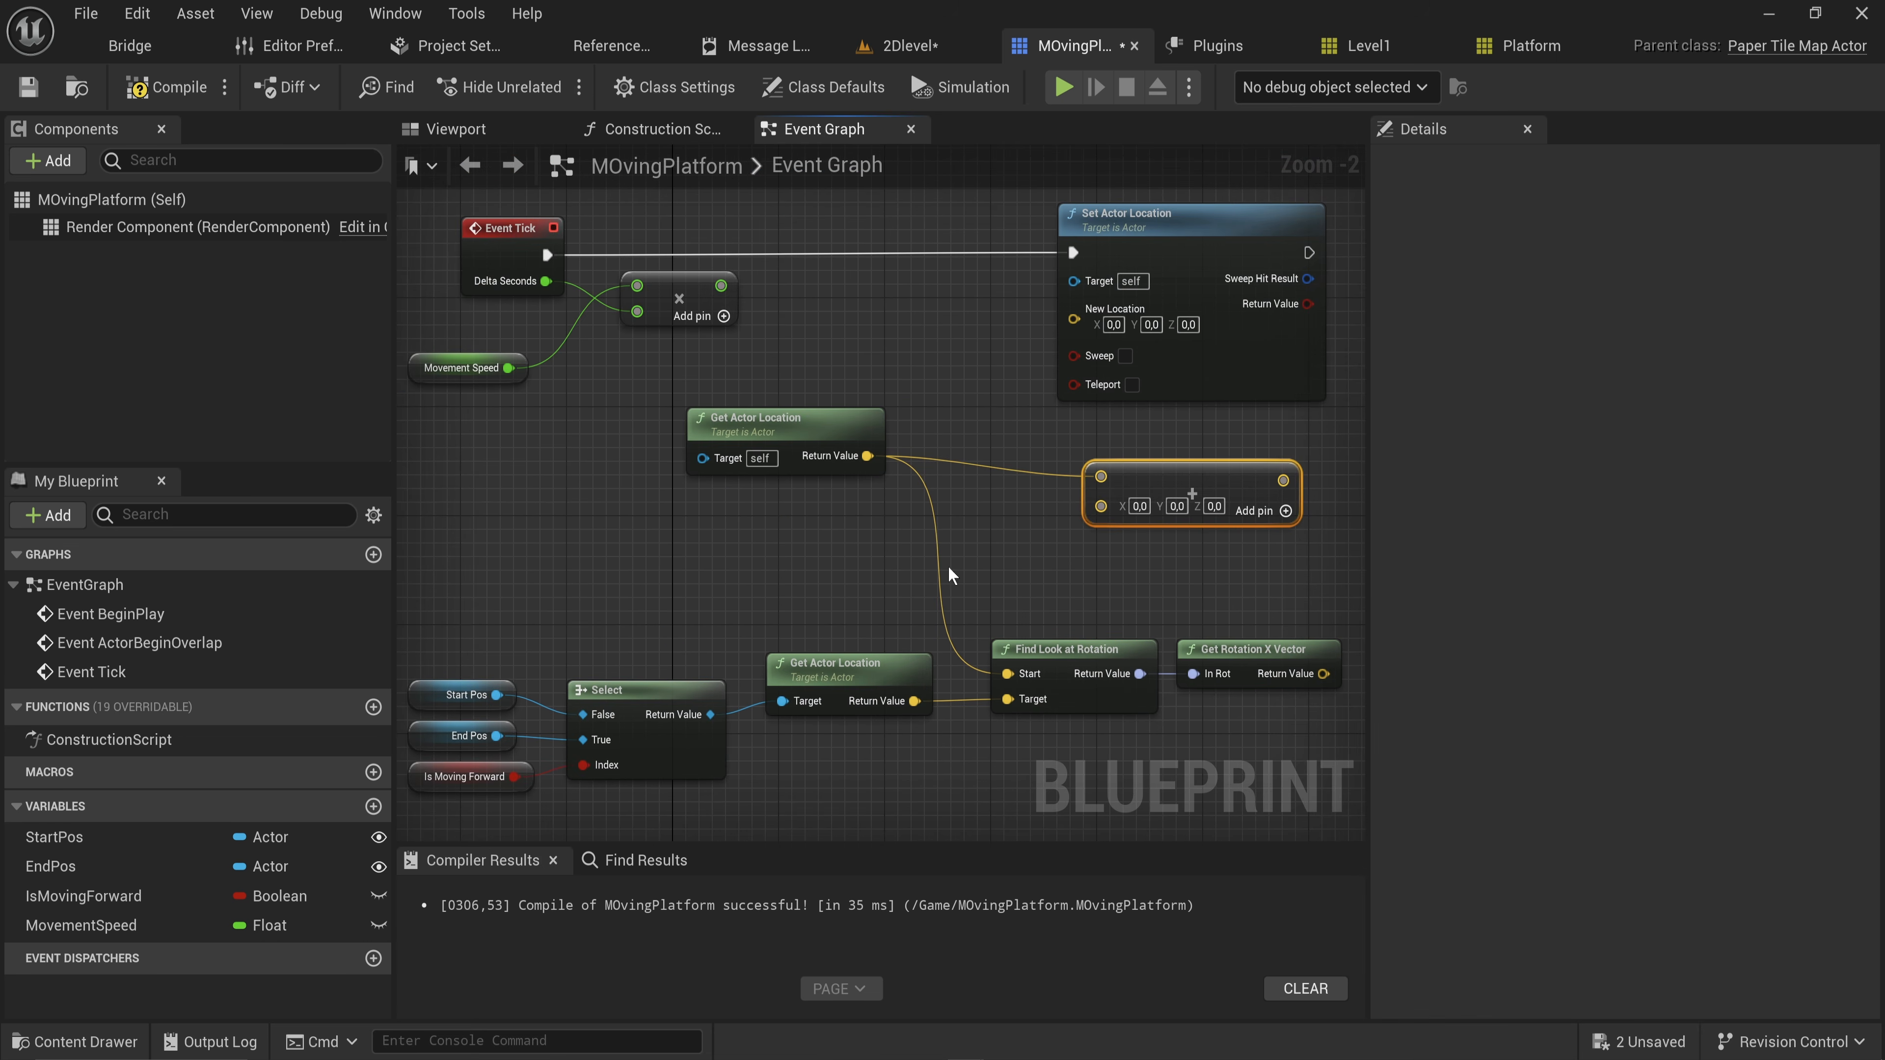
{"action": "left_click_drag", "start_coordinate": [712, 427], "coordinate": [554, 508]}
{"action": "mouse_move", "coordinate": [1299, 752]}
{"action": "left_mouse_down"}
{"action": "mouse_move", "coordinate": [436, 665]}
{"action": "mouse_move", "coordinate": [437, 783]}
{"action": "left_mouse_up"}
{"action": "left_click_drag", "start_coordinate": [924, 680], "coordinate": [688, 423]}
{"action": "left_click_drag", "start_coordinate": [686, 499], "coordinate": [622, 617]}
{"action": "right_click_drag", "start_coordinate": [622, 618], "coordinate": [790, 711]}
{"action": "right_click_drag", "start_coordinate": [1177, 490], "coordinate": [901, 490]}
{"action": "left_click_drag", "start_coordinate": [1040, 309], "coordinate": [1184, 322]}
Multiply the rotation X vector by the speed product and add it to the actor location for Set Actor Location's New Location
{"action": "left_click_drag", "start_coordinate": [990, 508], "coordinate": [997, 455]}
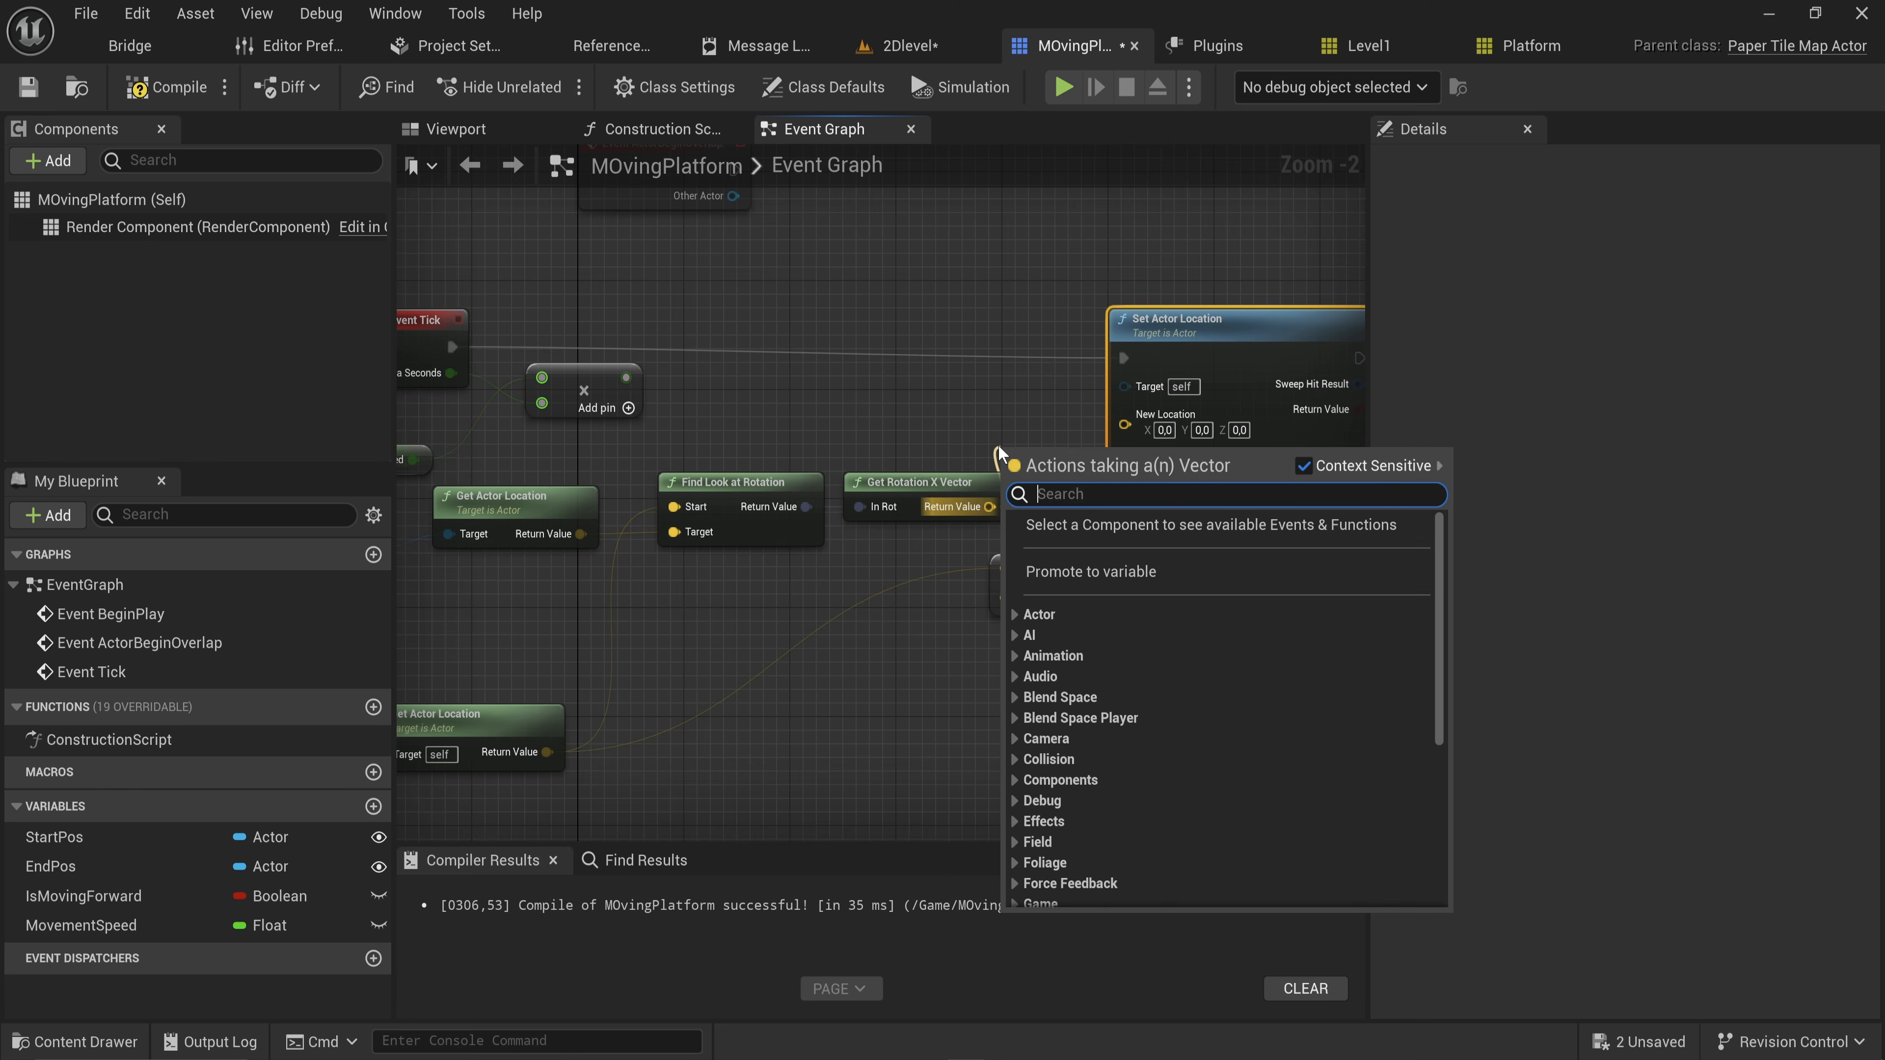
{"action": "type", "text": "+"}
{"action": "key", "text": "BackSpace"}
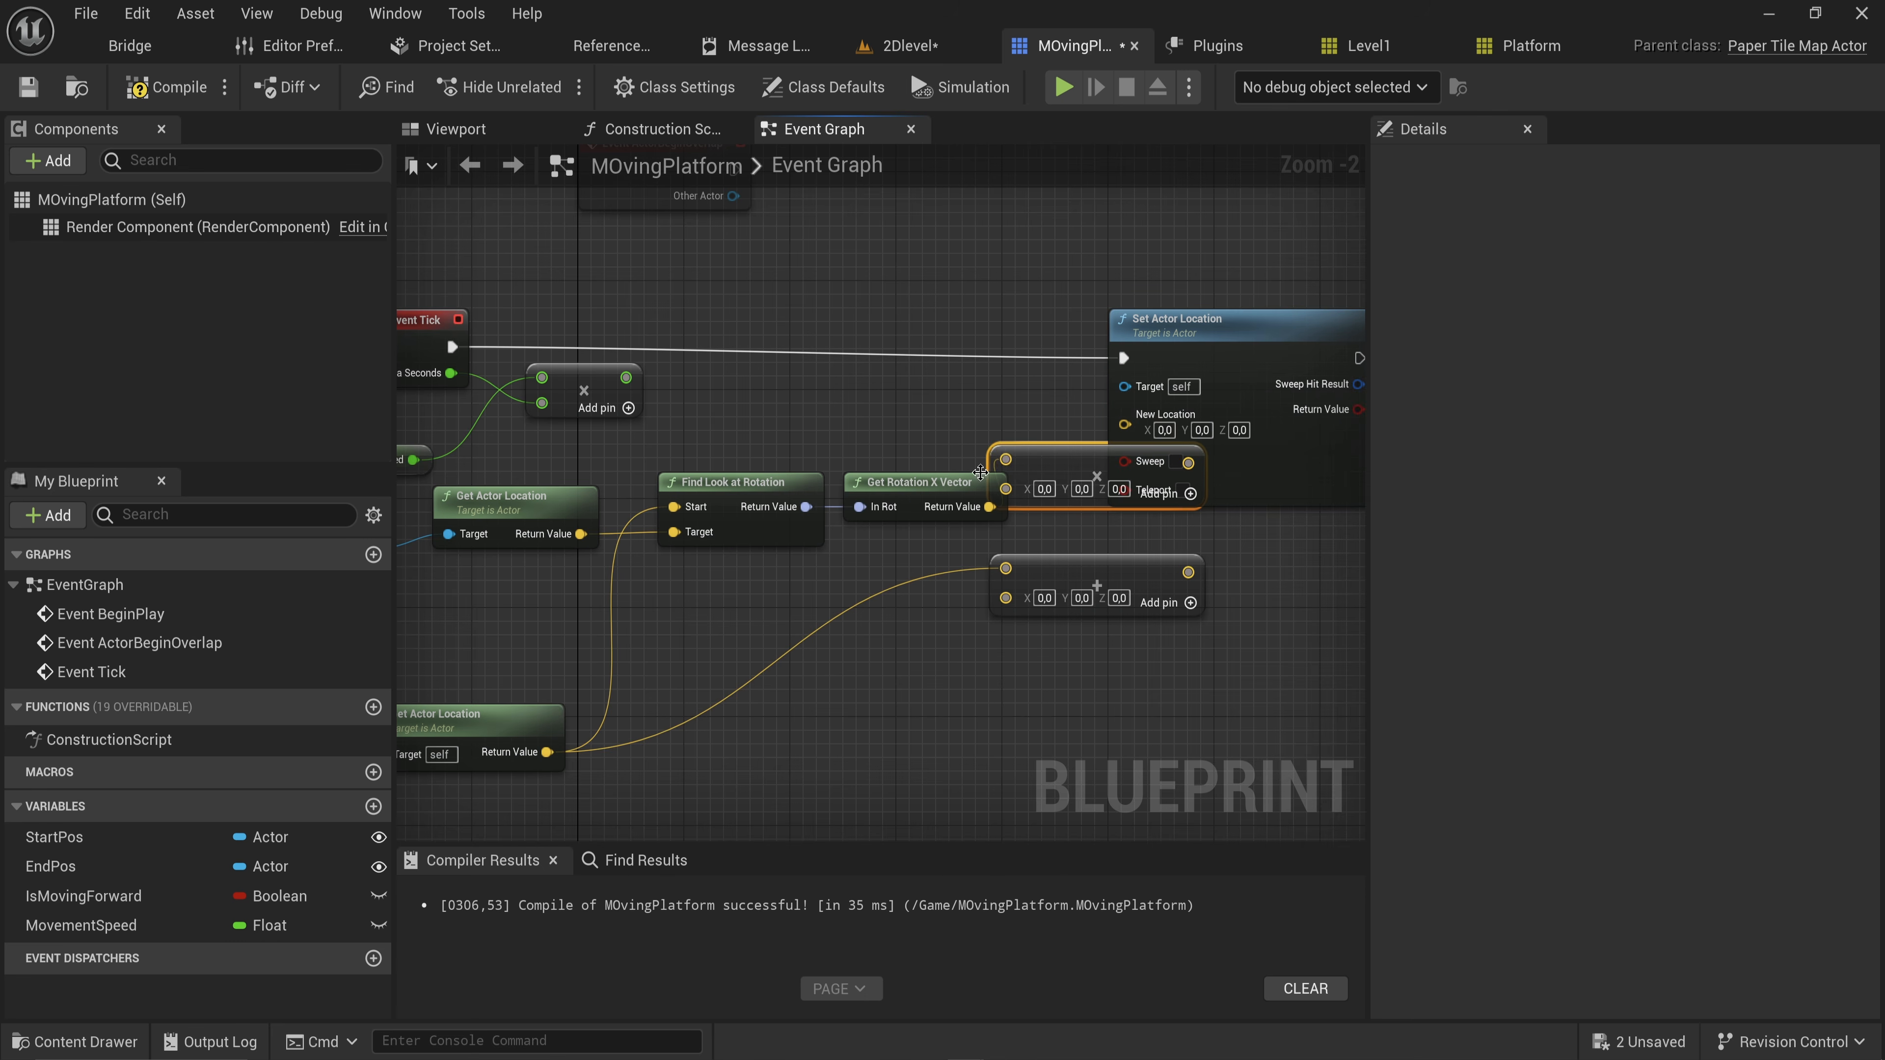
{"action": "right_click_drag", "start_coordinate": [1114, 356], "coordinate": [770, 388]}
{"action": "left_click_drag", "start_coordinate": [770, 388], "coordinate": [981, 360]}
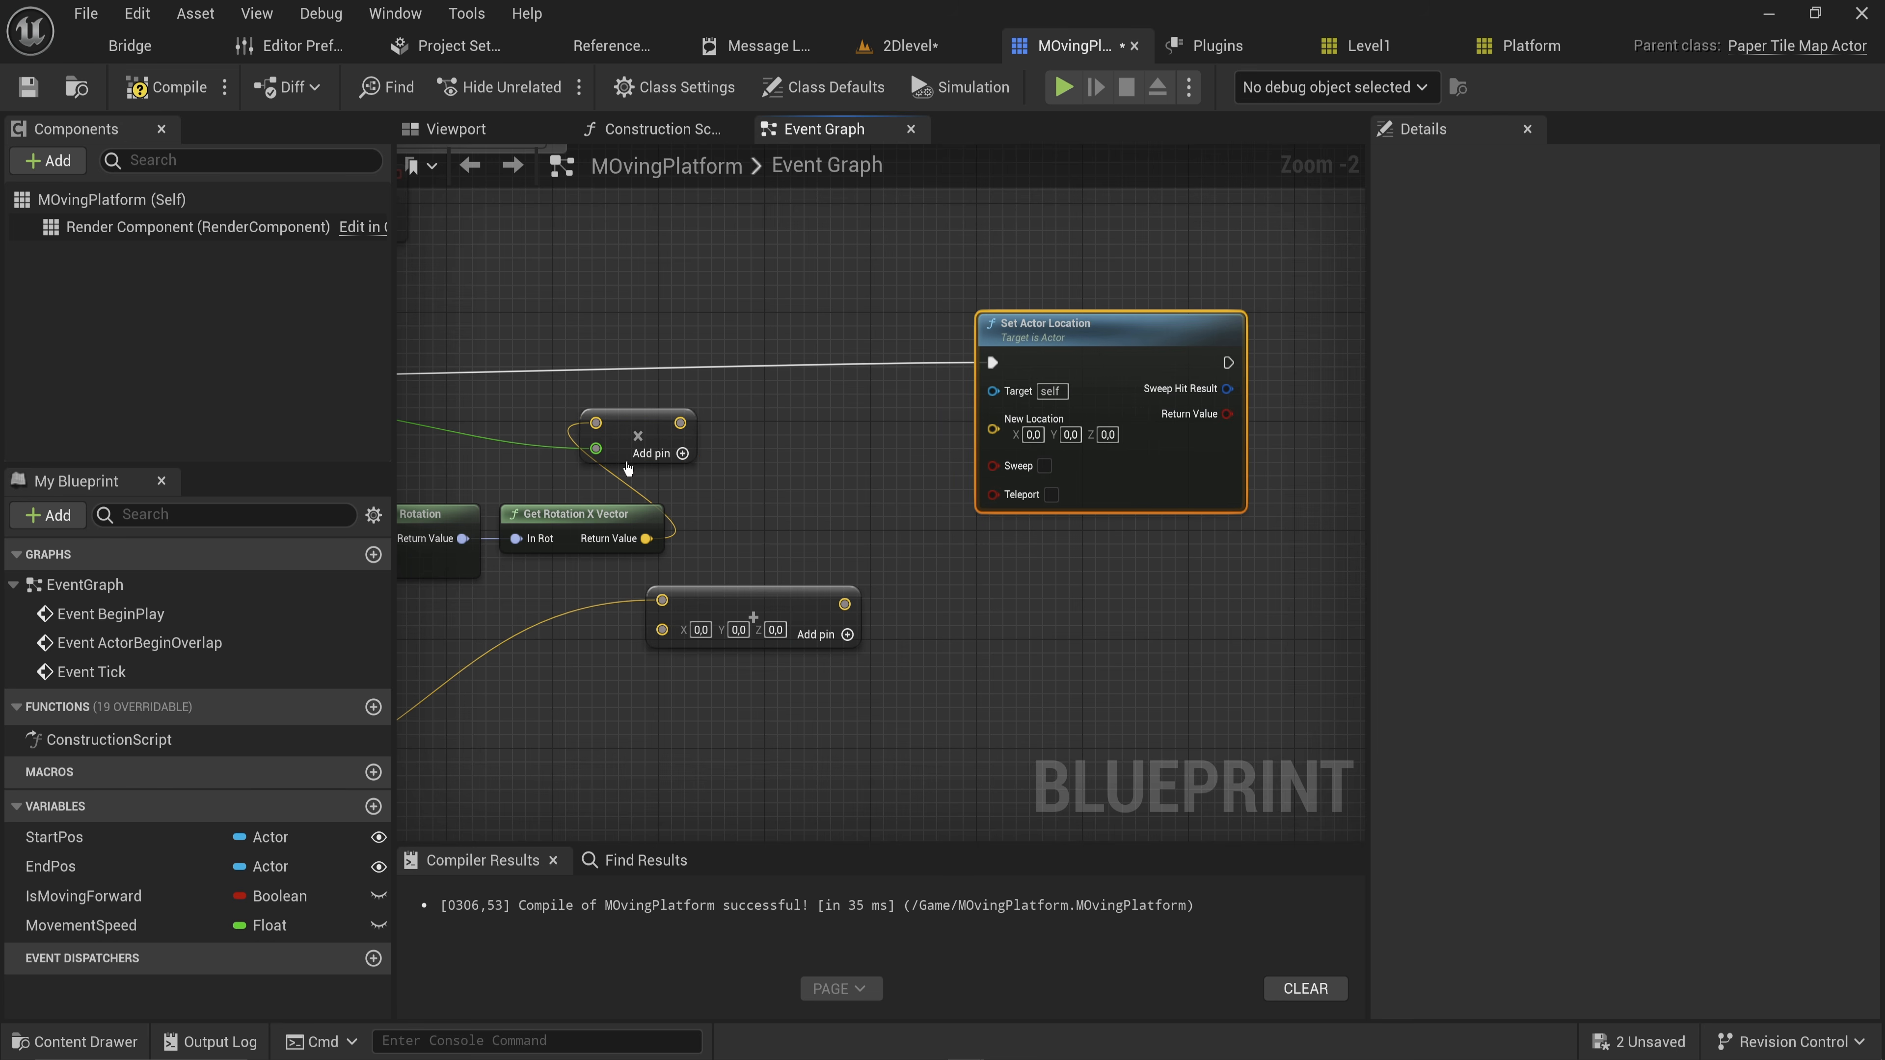
{"action": "left_click_drag", "start_coordinate": [680, 423], "coordinate": [663, 630]}
{"action": "mouse_move", "coordinate": [582, 687]}
{"action": "right_mouse_down"}
{"action": "mouse_move", "coordinate": [699, 635]}
{"action": "mouse_move", "coordinate": [600, 700]}
{"action": "right_mouse_up"}
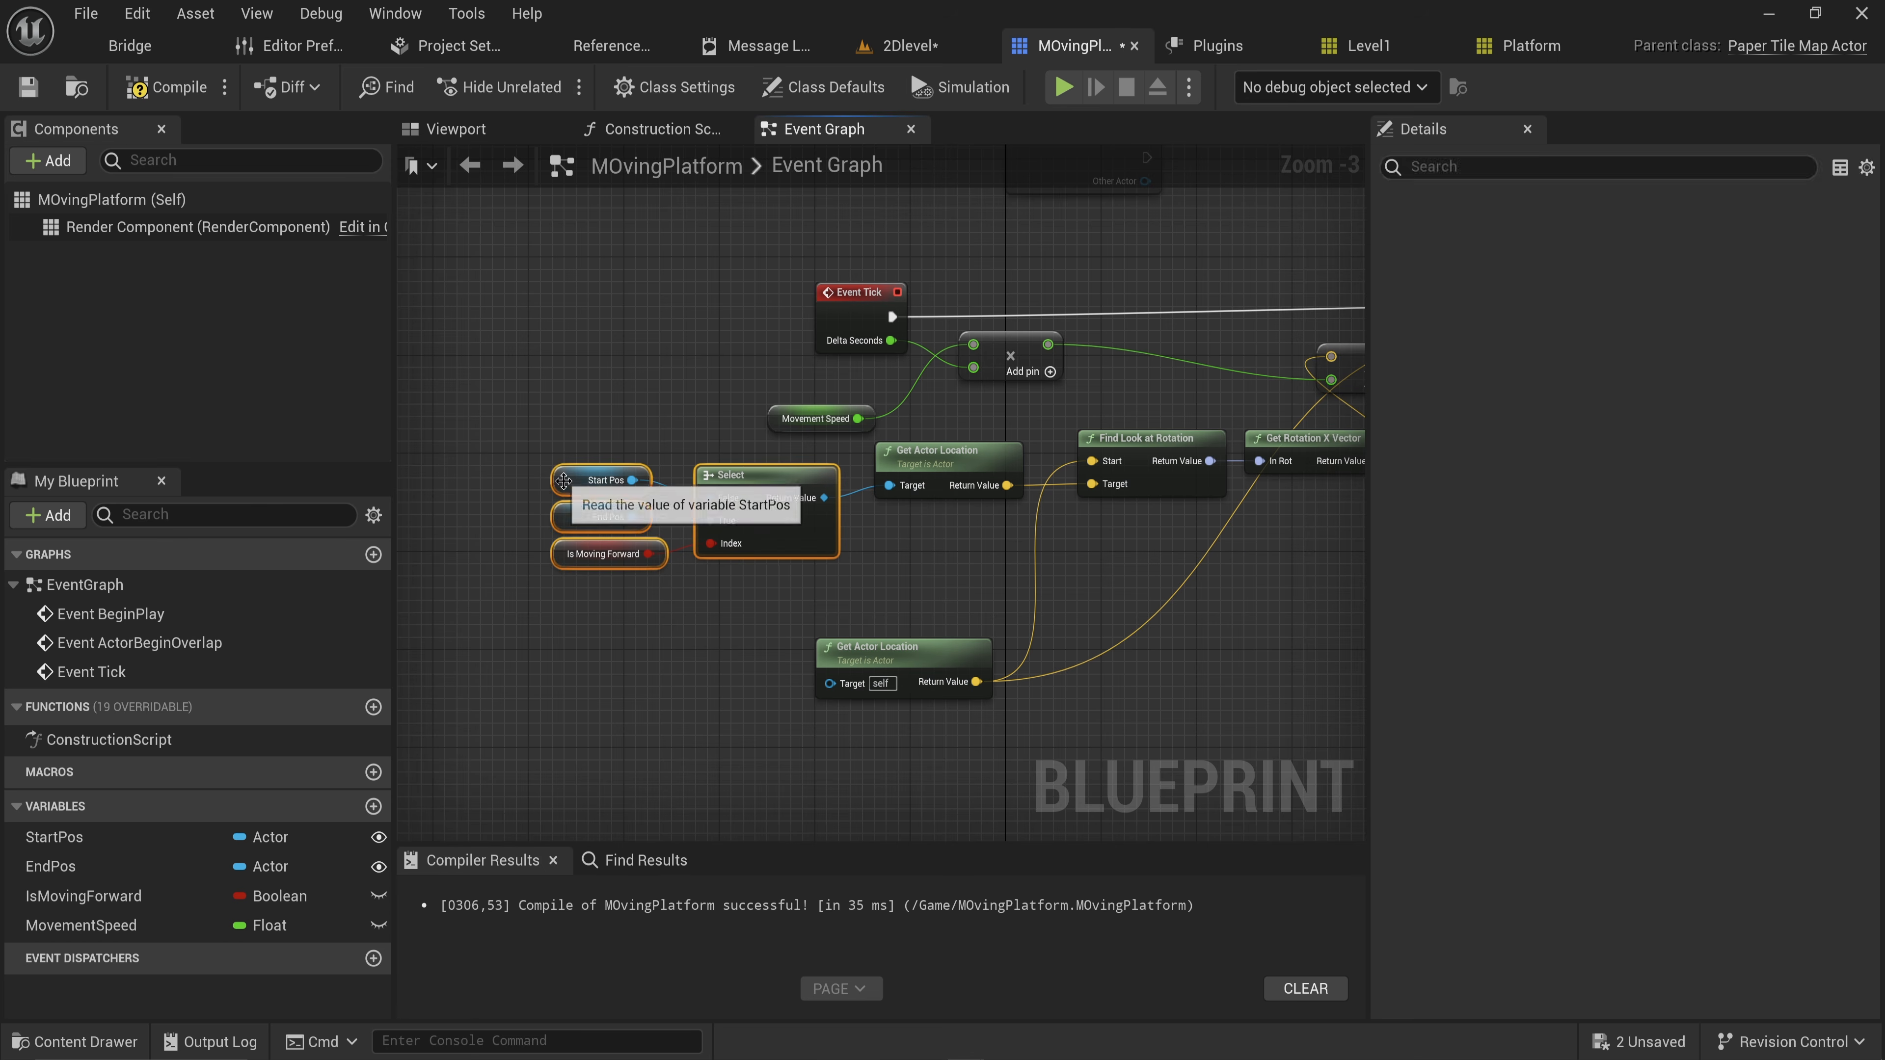
Copy the StartPos, EndPos, IsMovingForward and Select nodes to the area after Set Actor Location
{"action": "left_click_drag", "start_coordinate": [541, 380], "coordinate": [725, 654]}
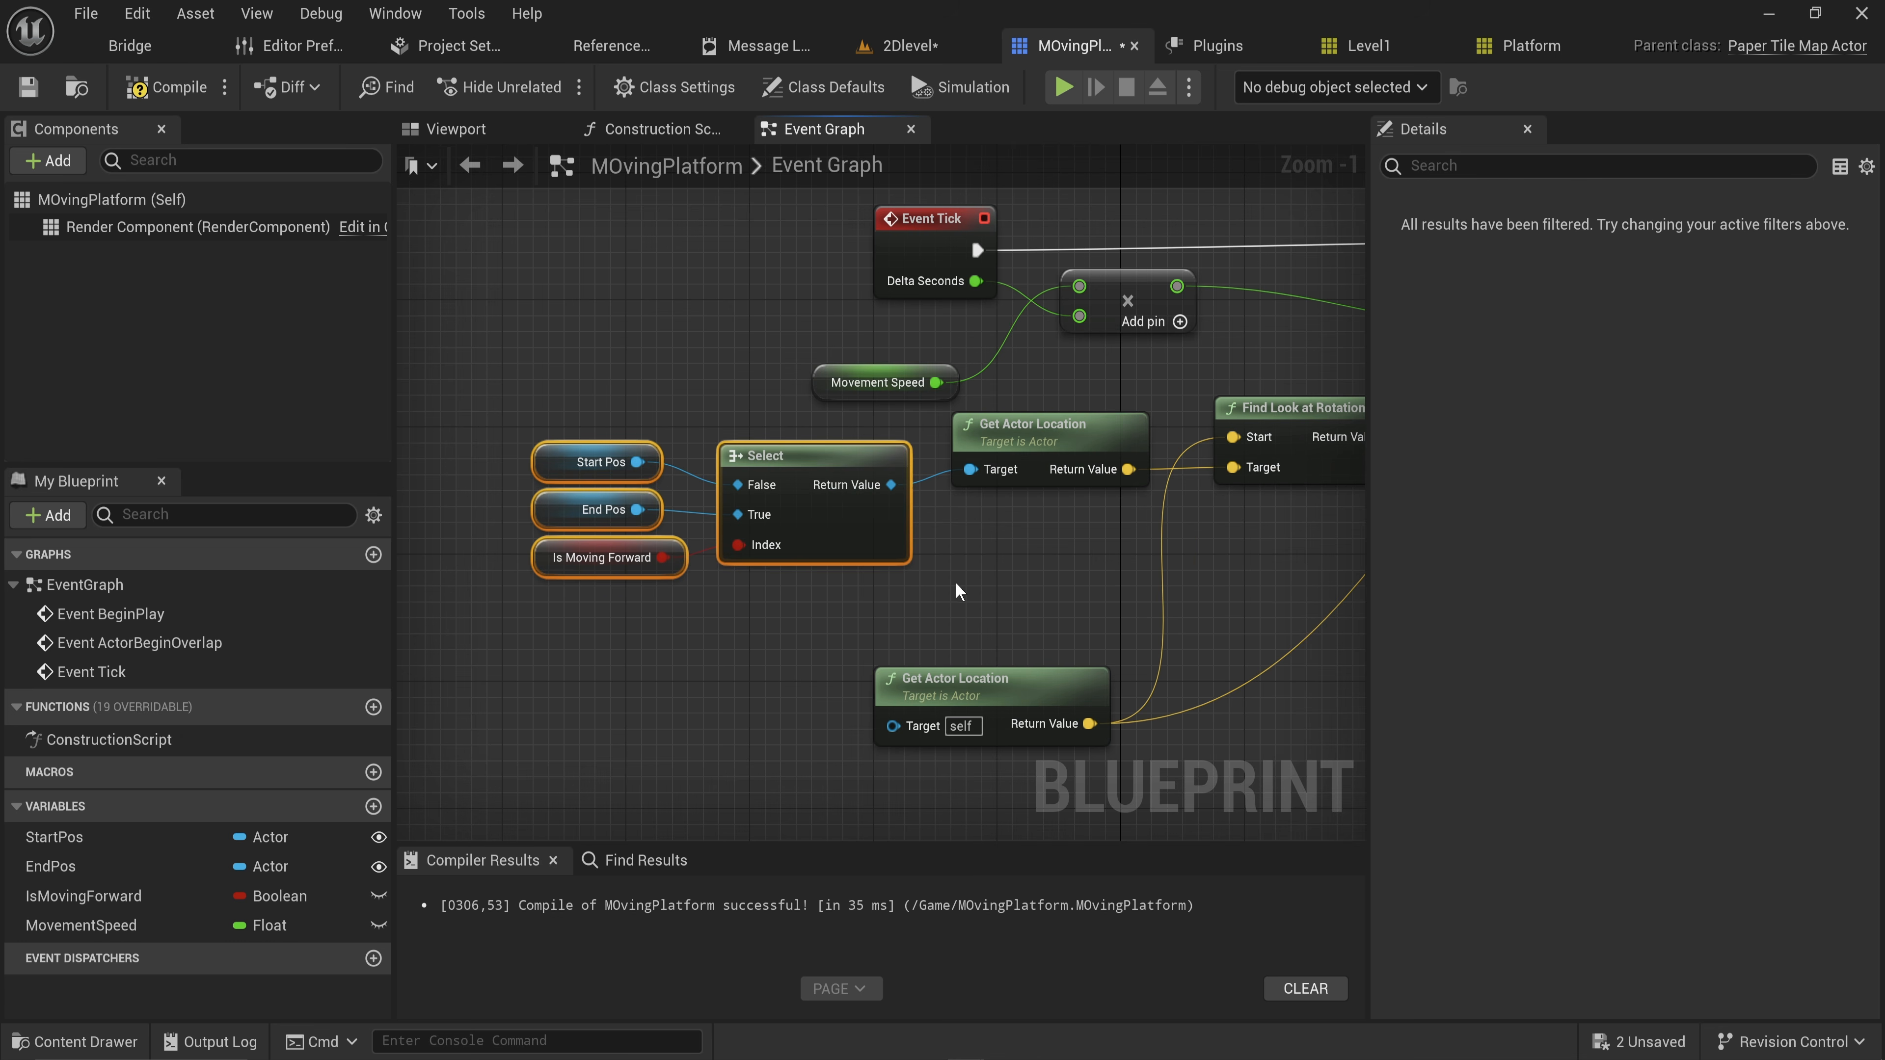
{"action": "right_click_drag", "start_coordinate": [1192, 579], "coordinate": [1359, 630]}
{"action": "left_click", "coordinate": [1026, 594]}
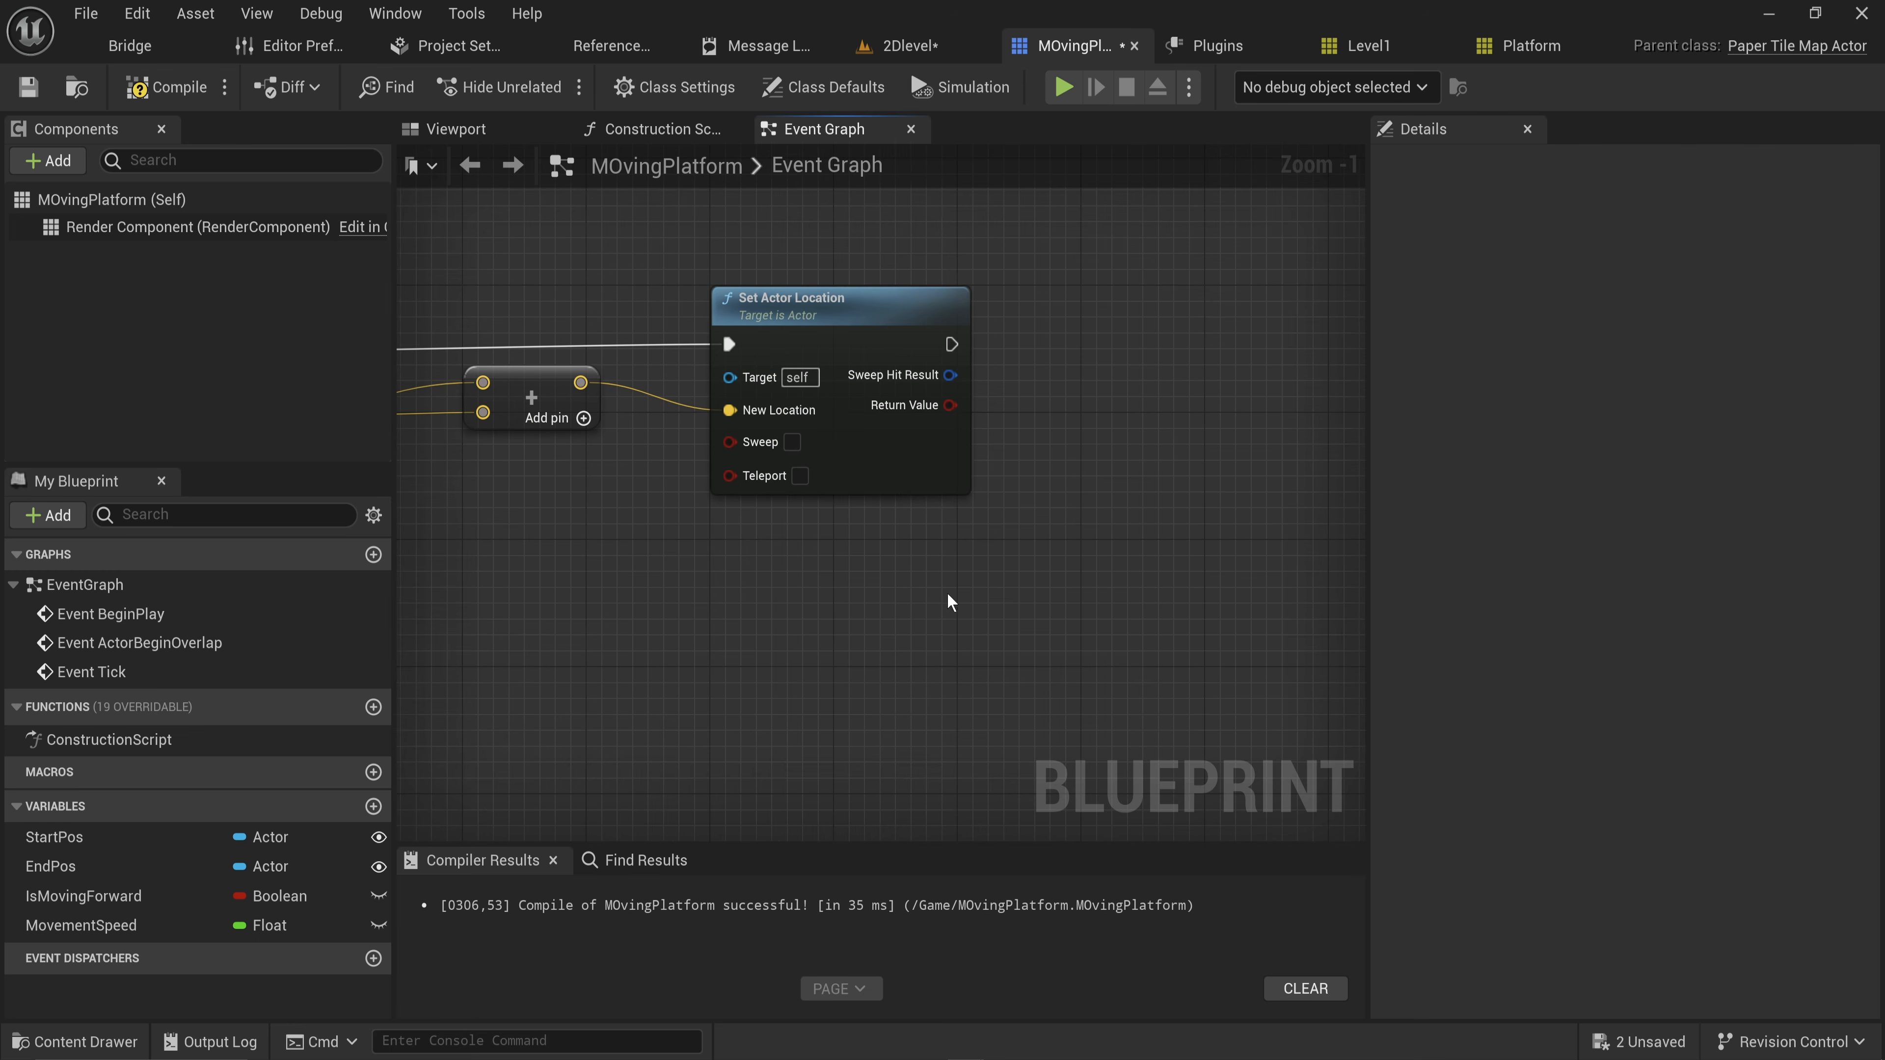
{"action": "key", "text": "ctrl+v"}
Add a Get Distance To node and connect the copied Select node's result to its Other Actor input
{"action": "right_click_drag", "start_coordinate": [1127, 384], "coordinate": [999, 452]}
{"action": "right_click", "coordinate": [1000, 450]}
{"action": "type", "text": "d"}
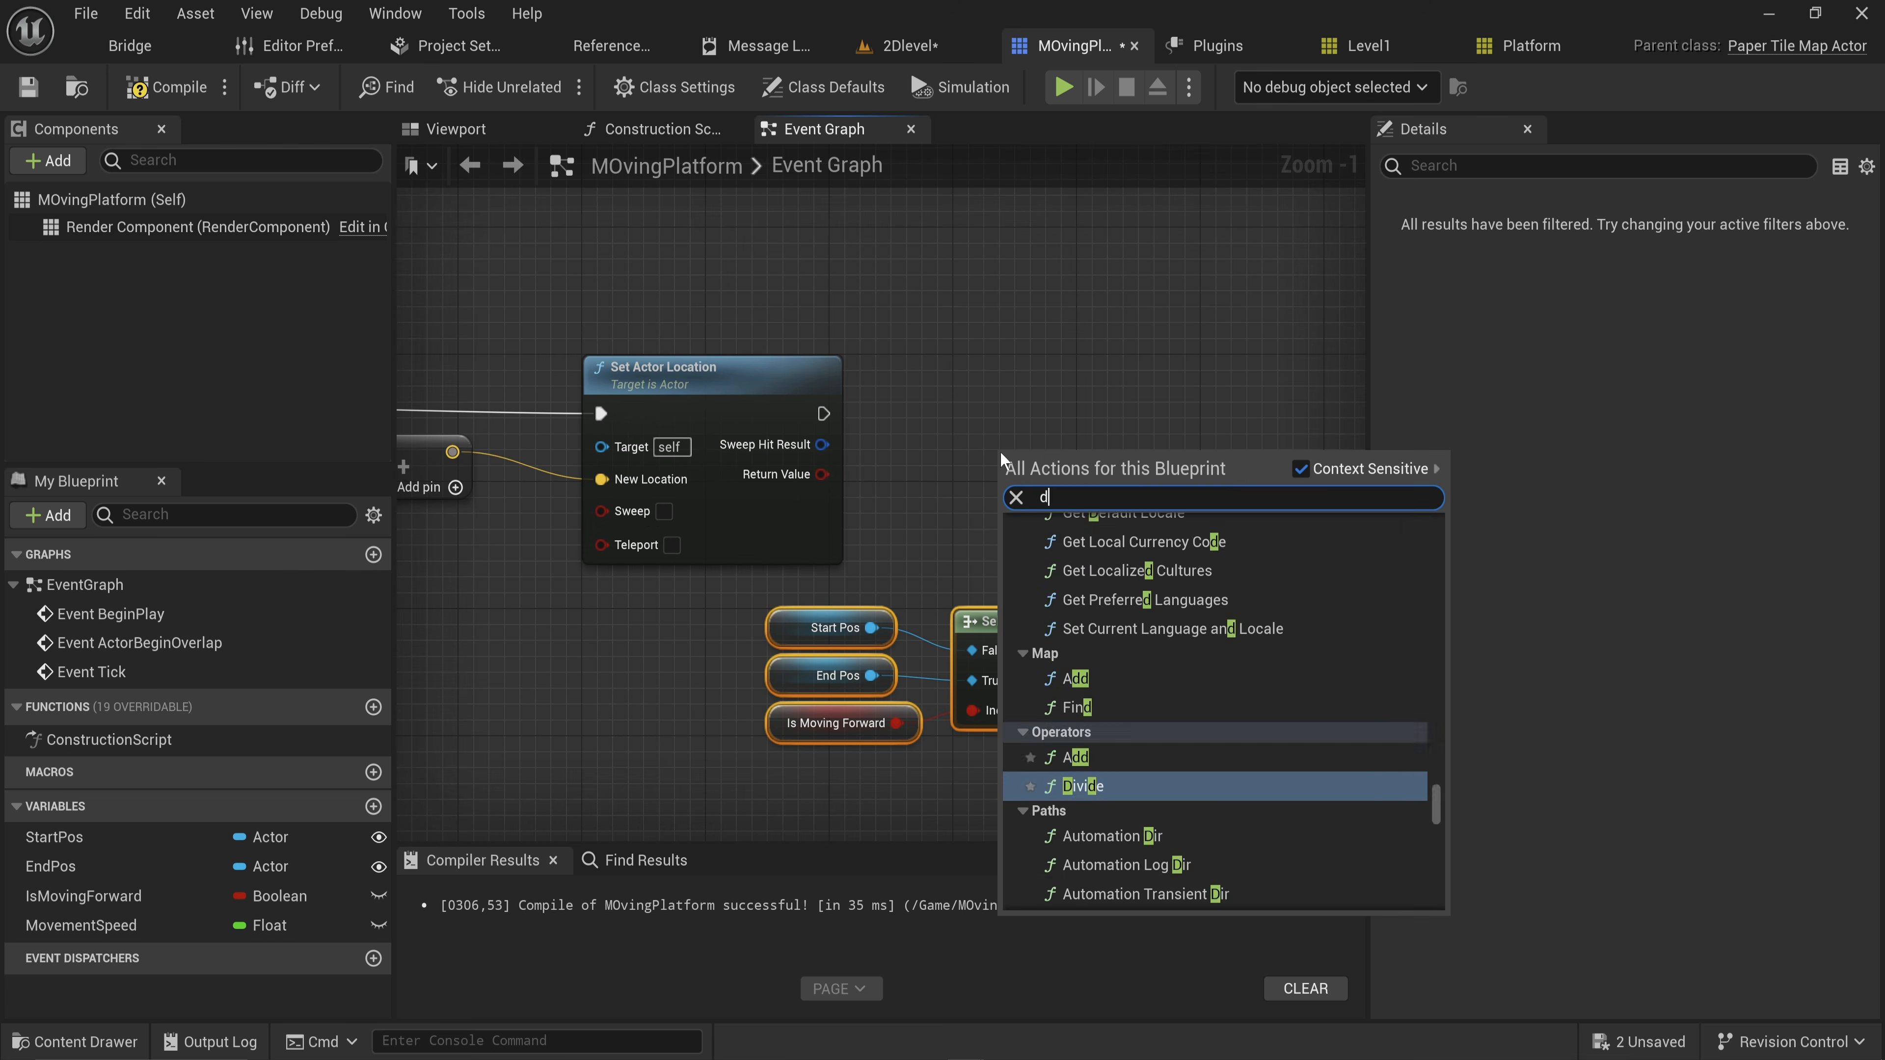
{"action": "type", "text": "istance to"}
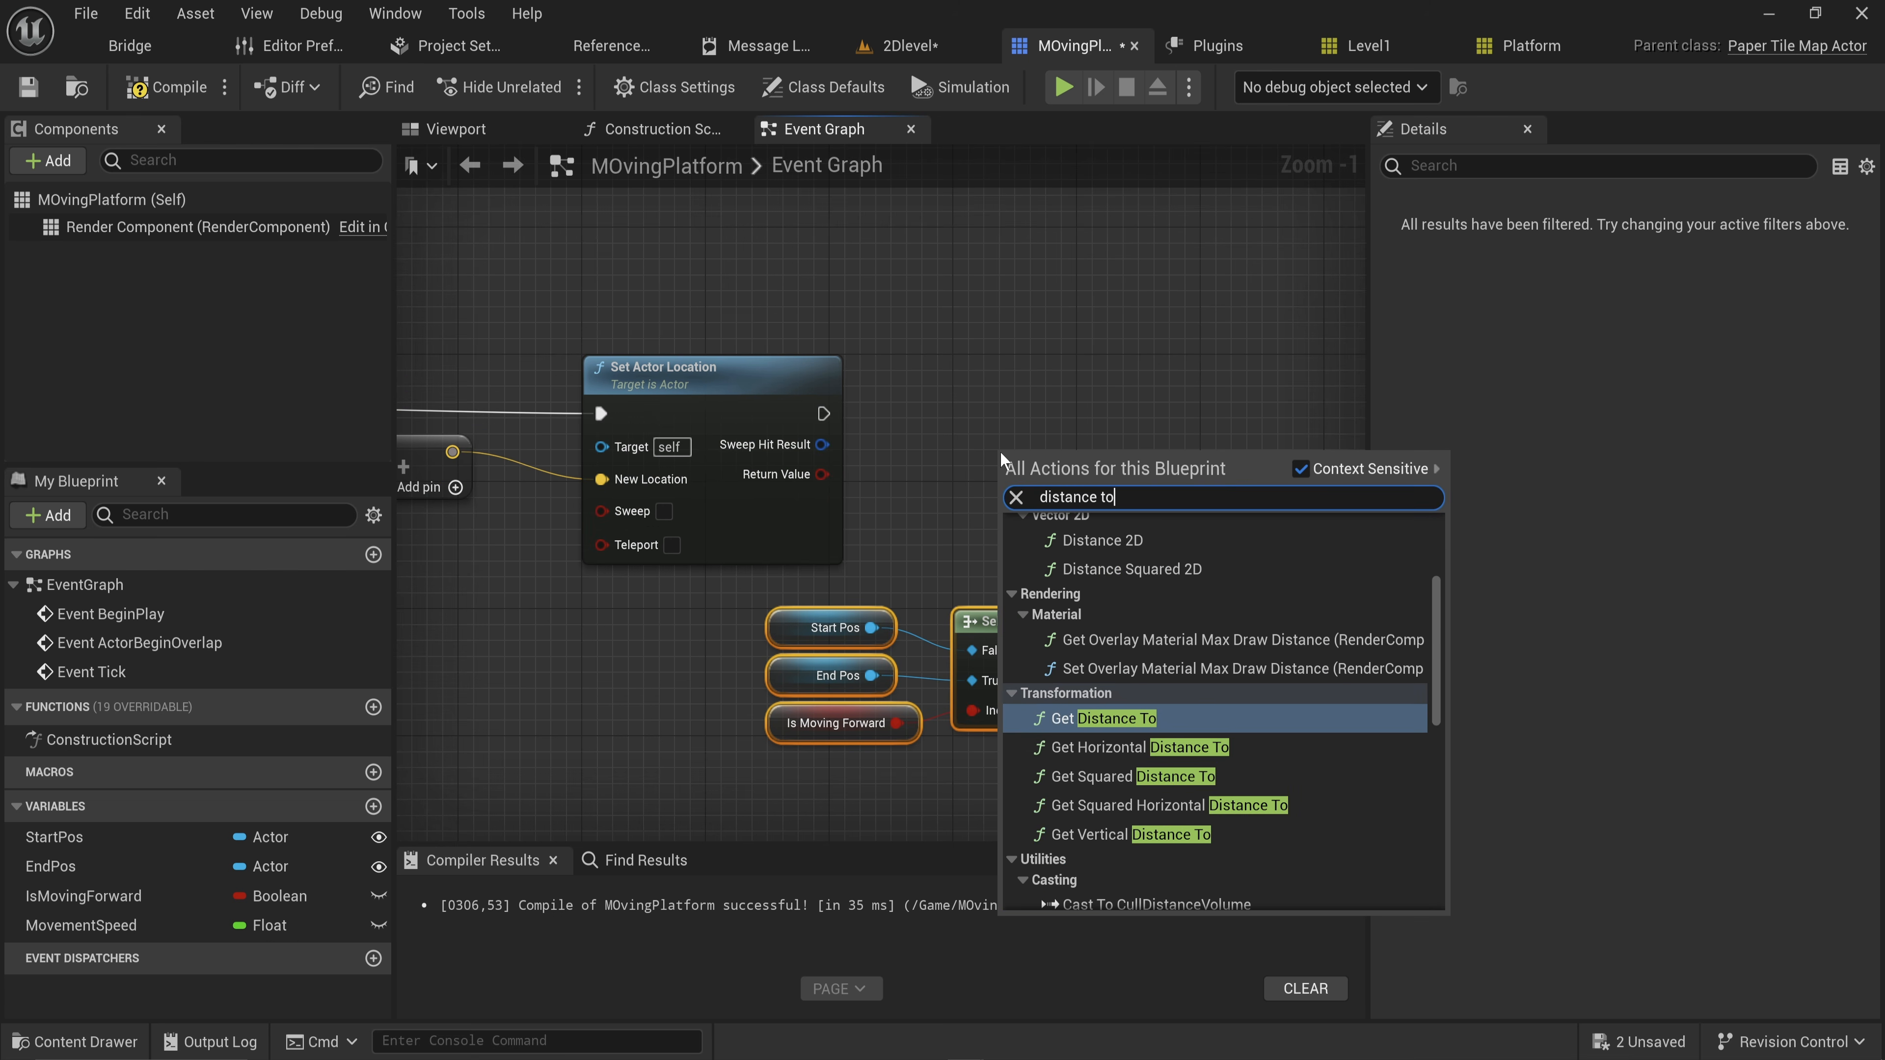
{"action": "key", "text": "Return"}
{"action": "left_click_drag", "start_coordinate": [1125, 650], "coordinate": [1082, 468]}
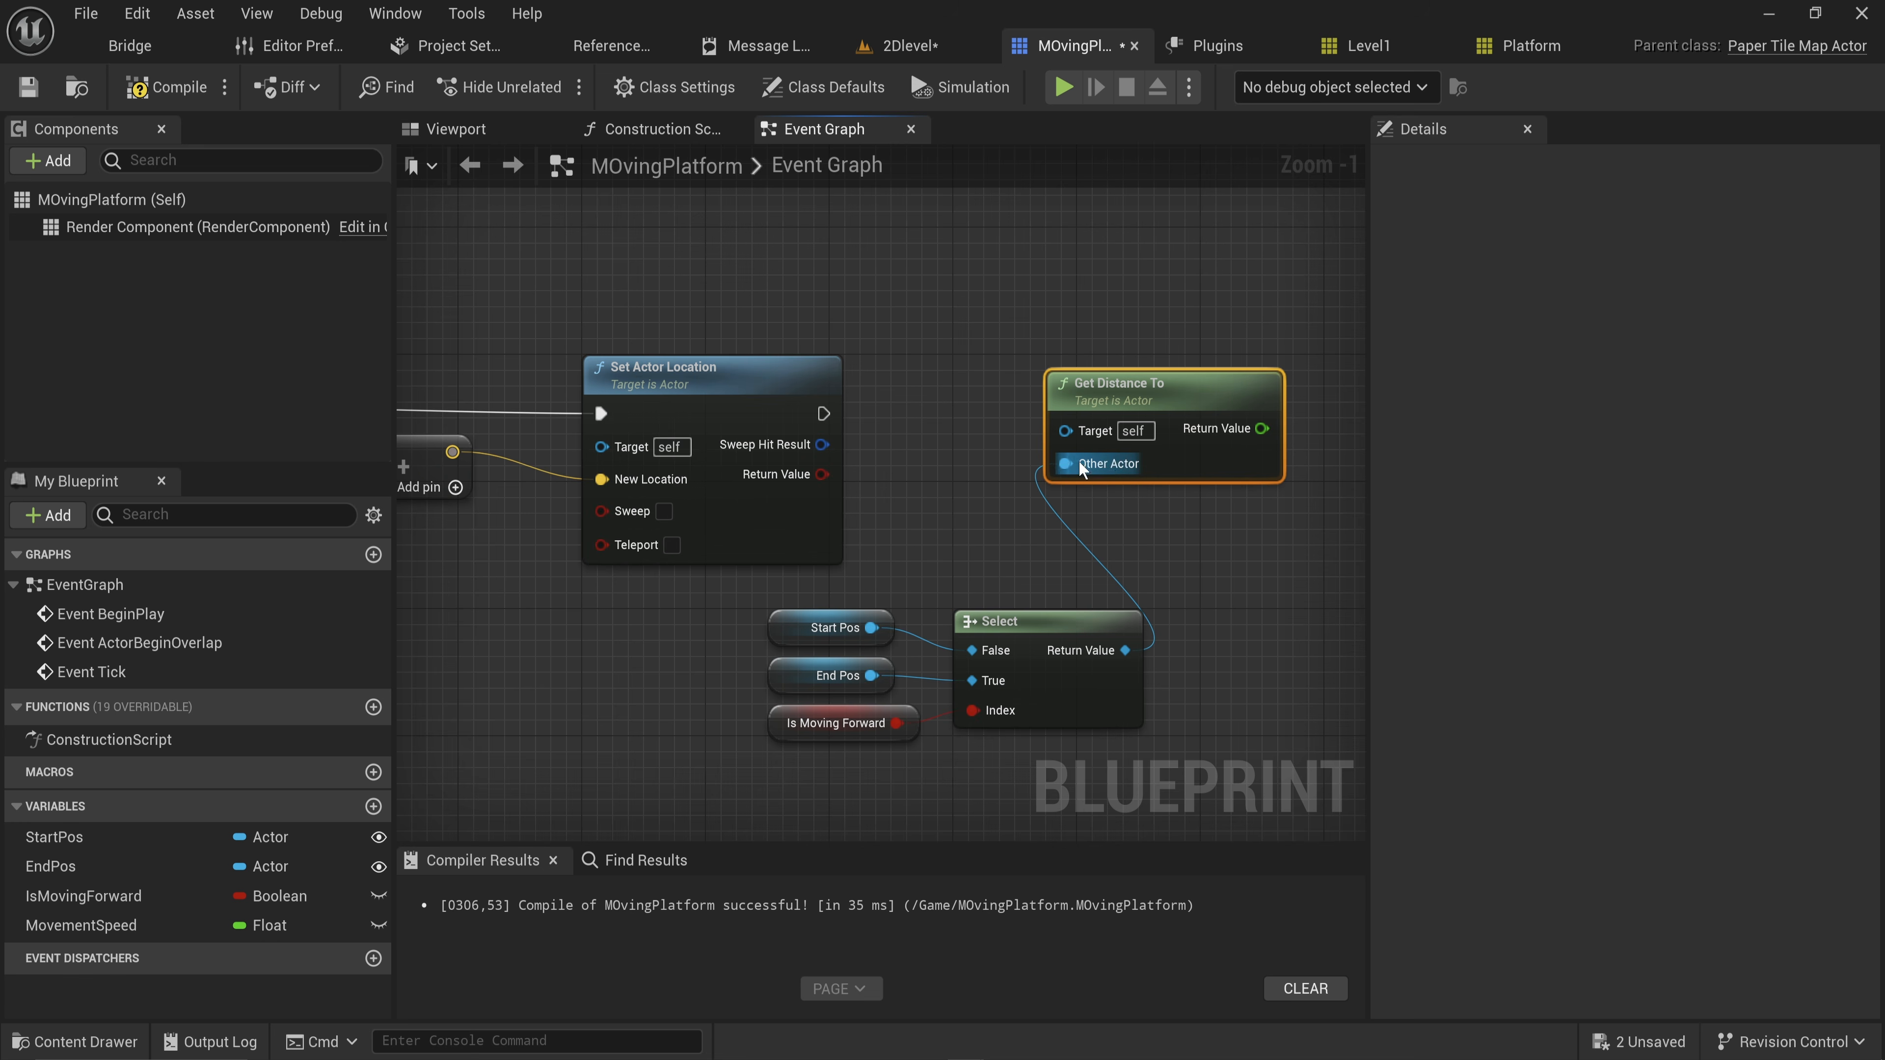
{"action": "left_click_drag", "start_coordinate": [933, 582], "coordinate": [877, 629]}
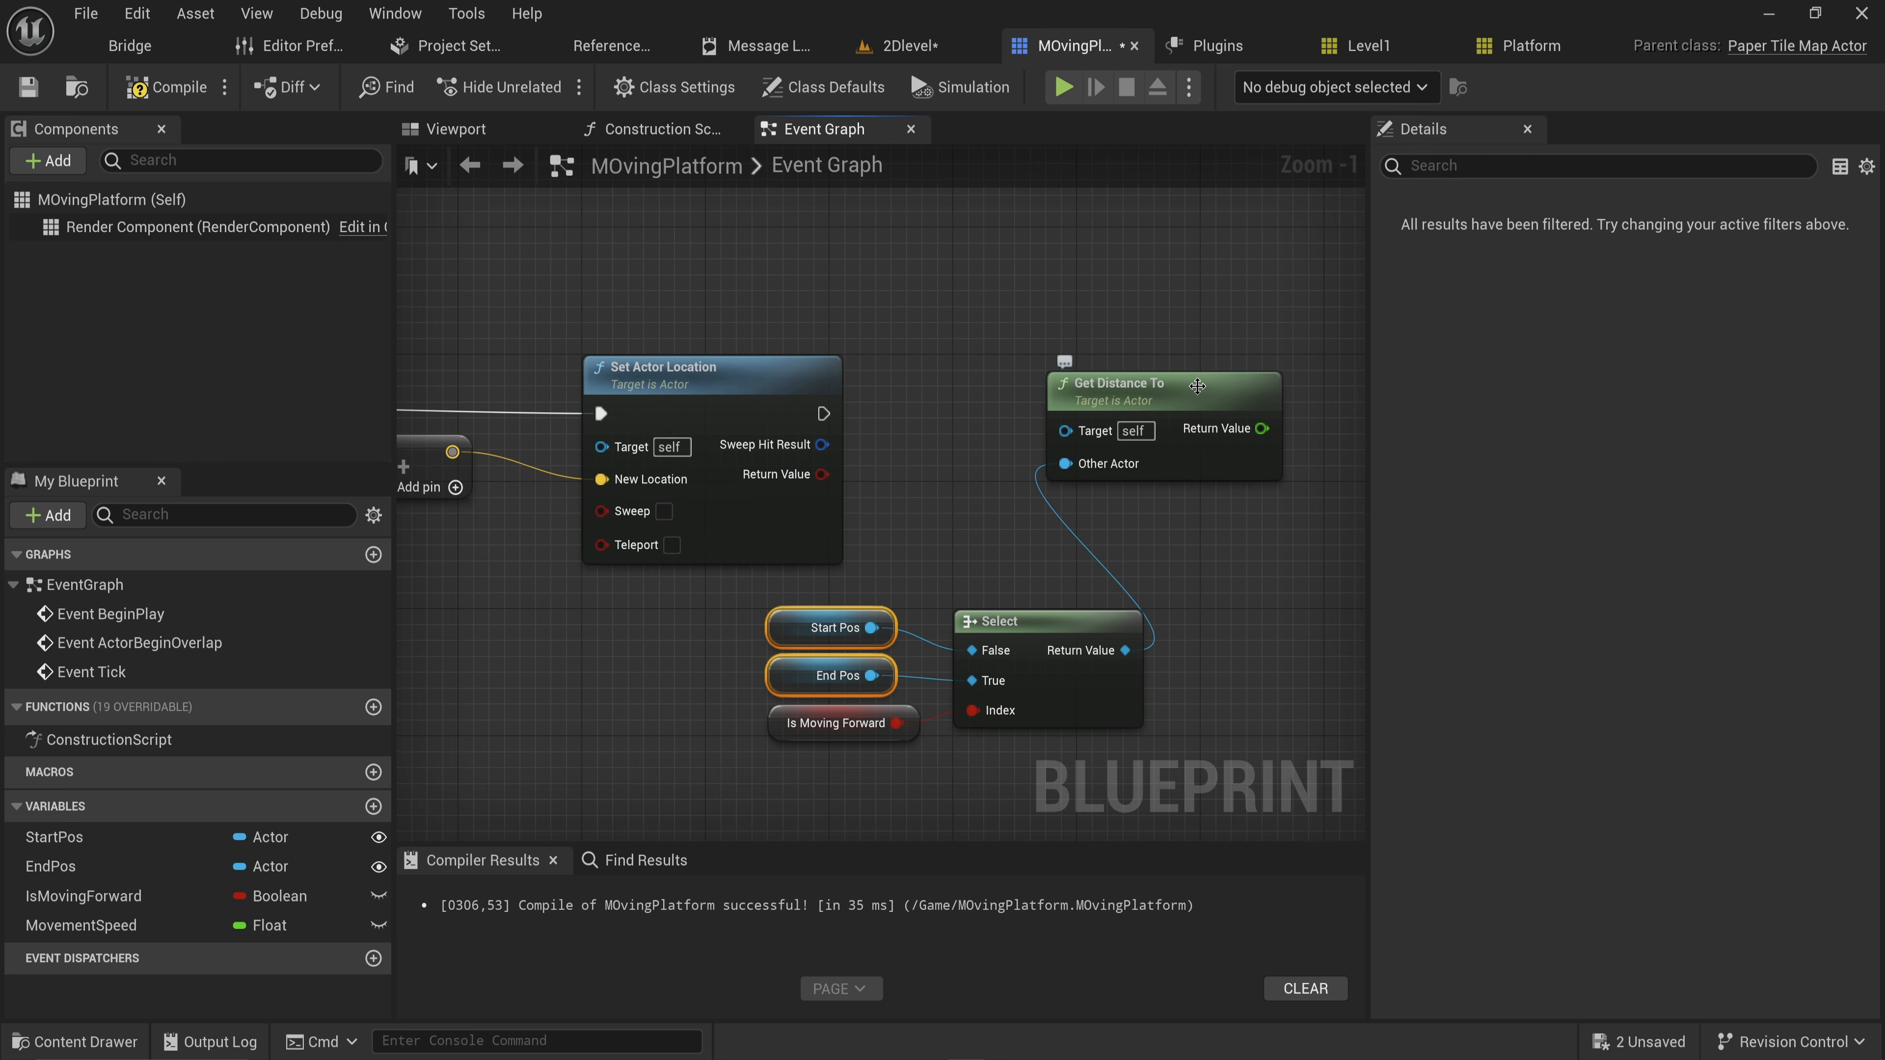
Check whether the distance is less than 10 and use the result in a Branch run after Set Actor Location
{"action": "left_click_drag", "start_coordinate": [1198, 387], "coordinate": [1272, 446]}
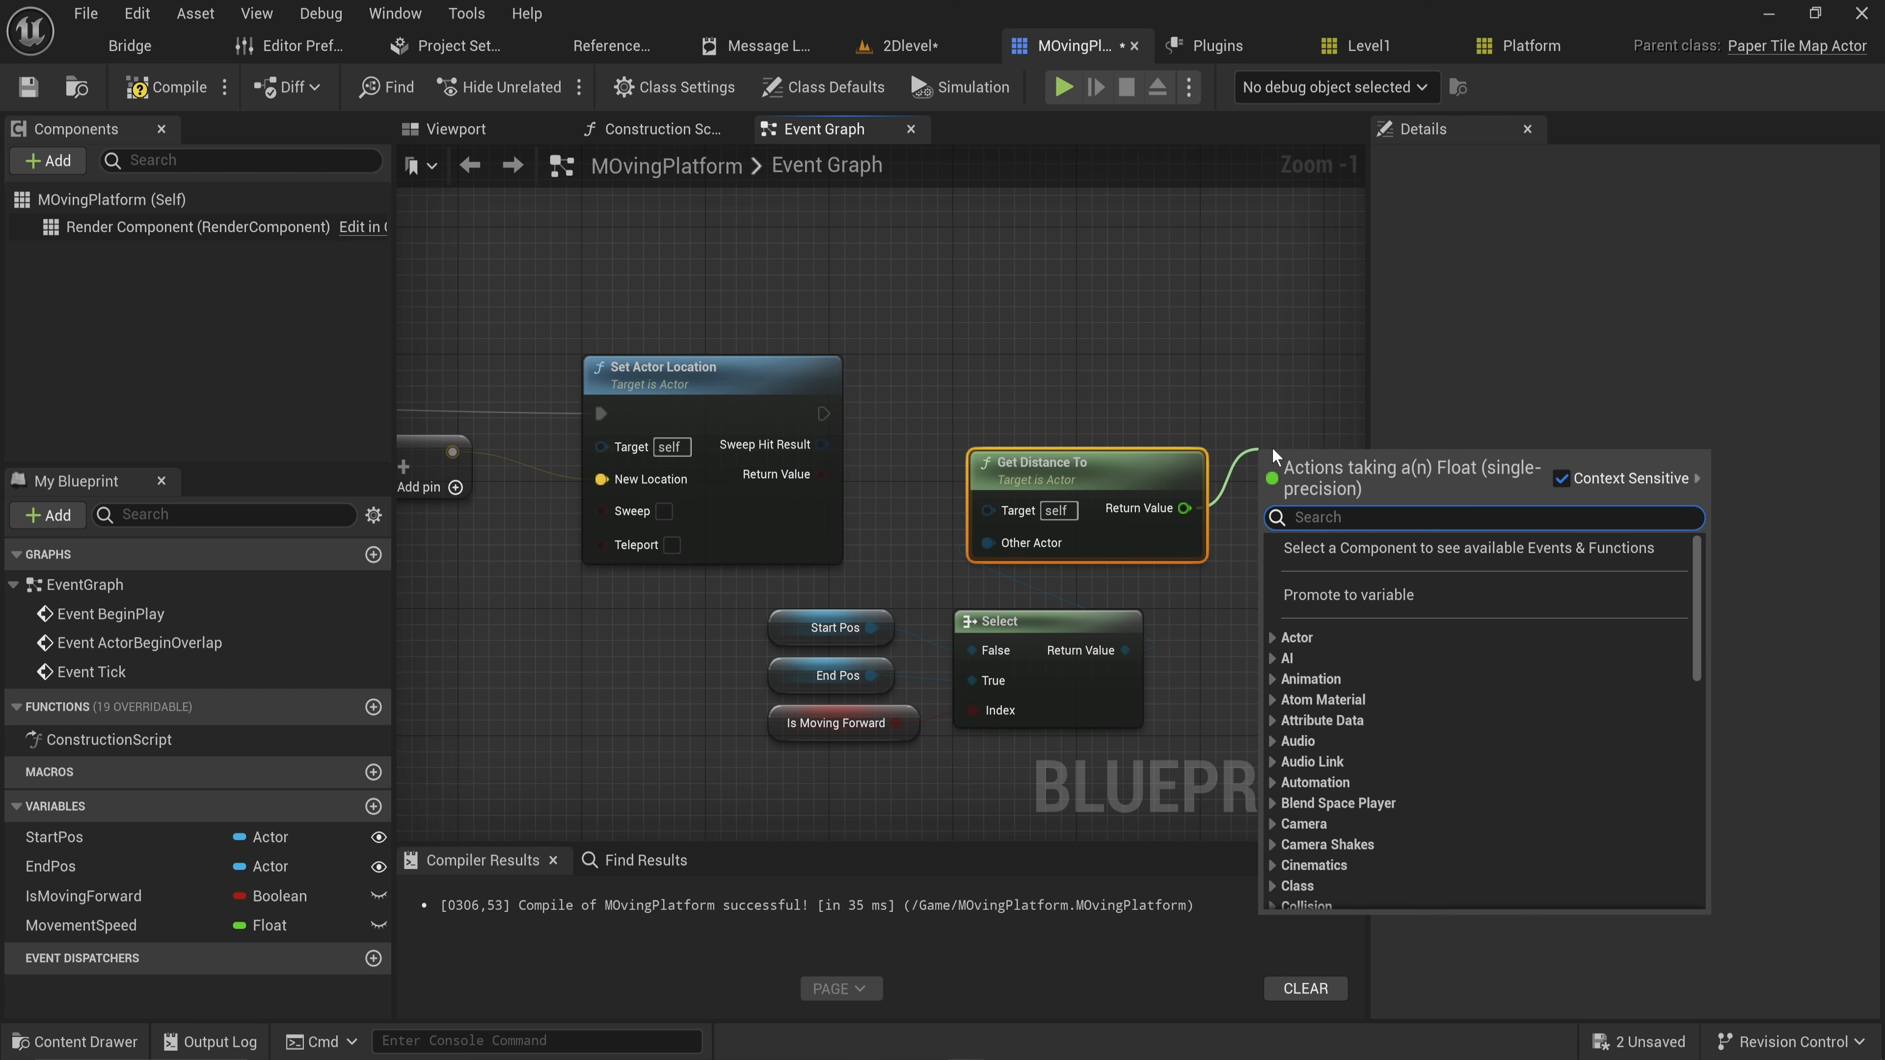
{"action": "type", "text": "<"}
{"action": "key", "text": "Return"}
{"action": "right_click_drag", "start_coordinate": [1274, 493], "coordinate": [1021, 511]}
{"action": "left_click", "coordinate": [1039, 498]}
{"action": "type", "text": "10"}
{"action": "key", "text": "Return"}
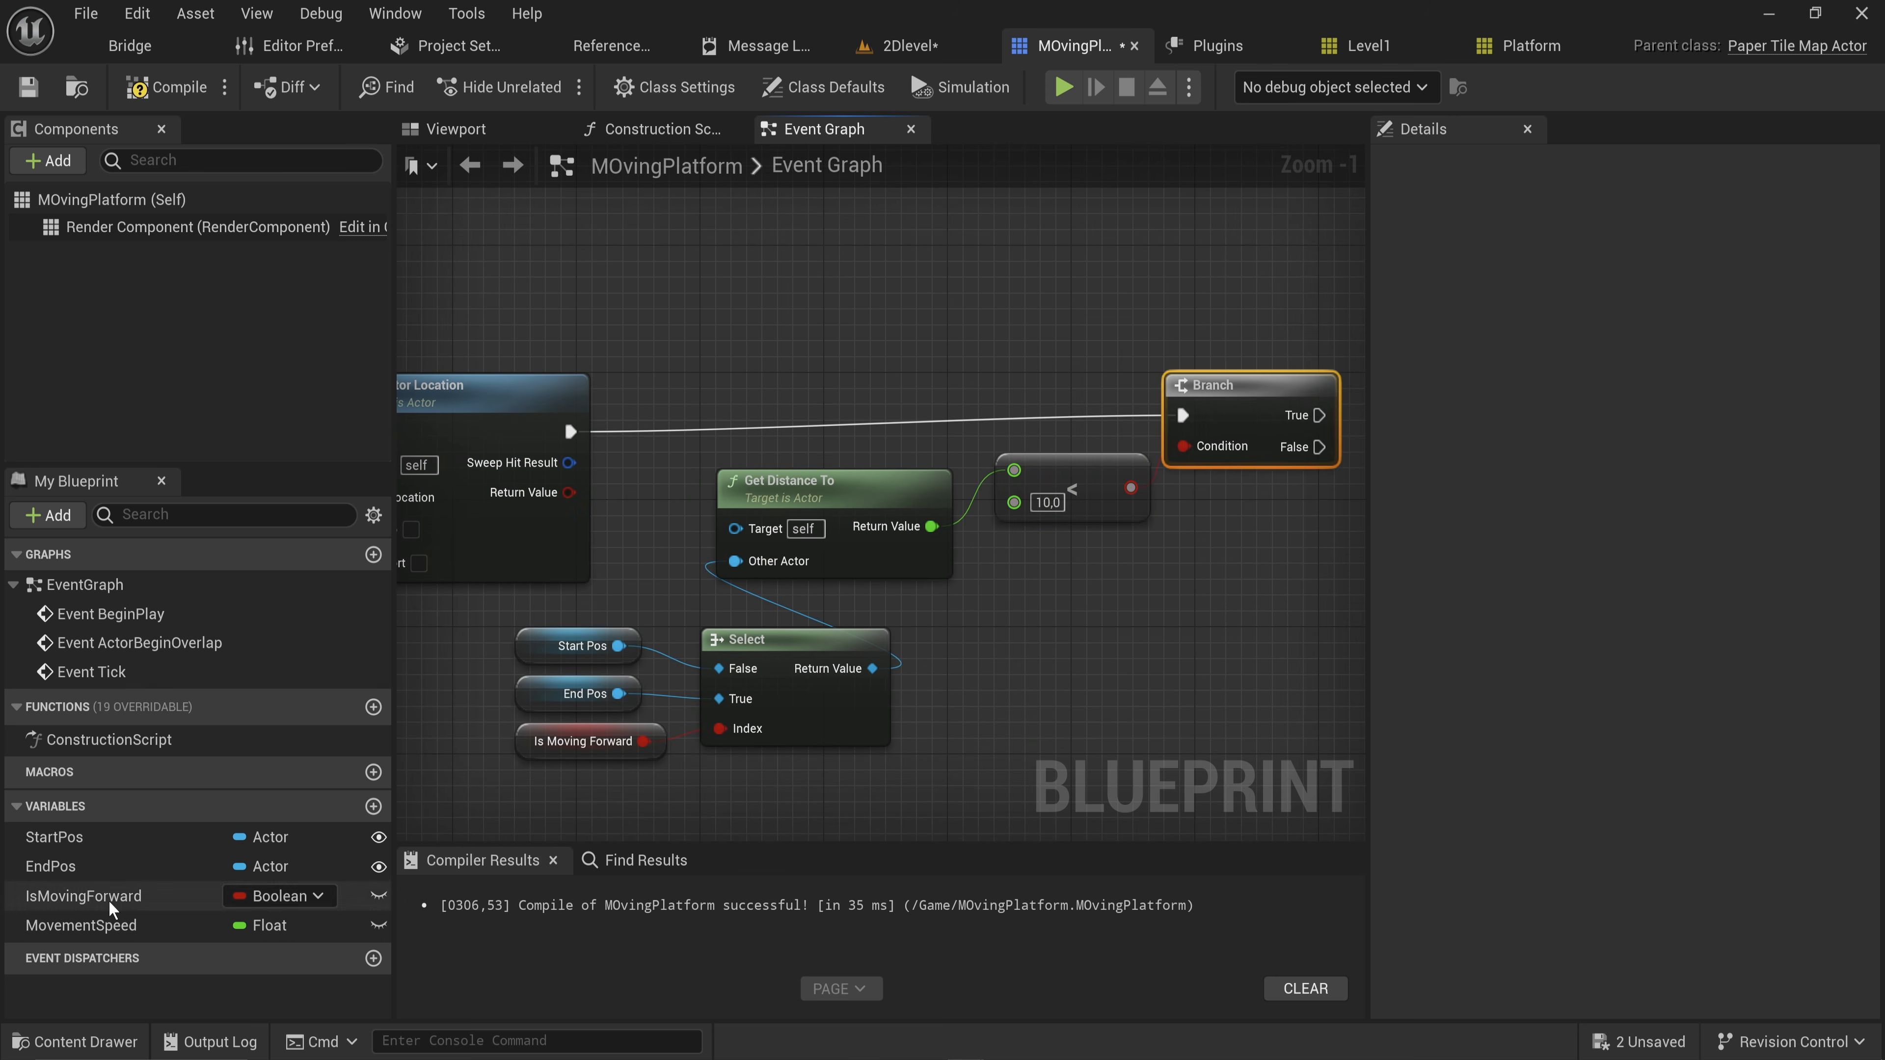
Add a Set IsMovingForward node beside the Branch and feed it the inverted IsMovingForward value through a NOT node
{"action": "left_click_drag", "start_coordinate": [83, 896], "coordinate": [1259, 560], "text": "alt"}
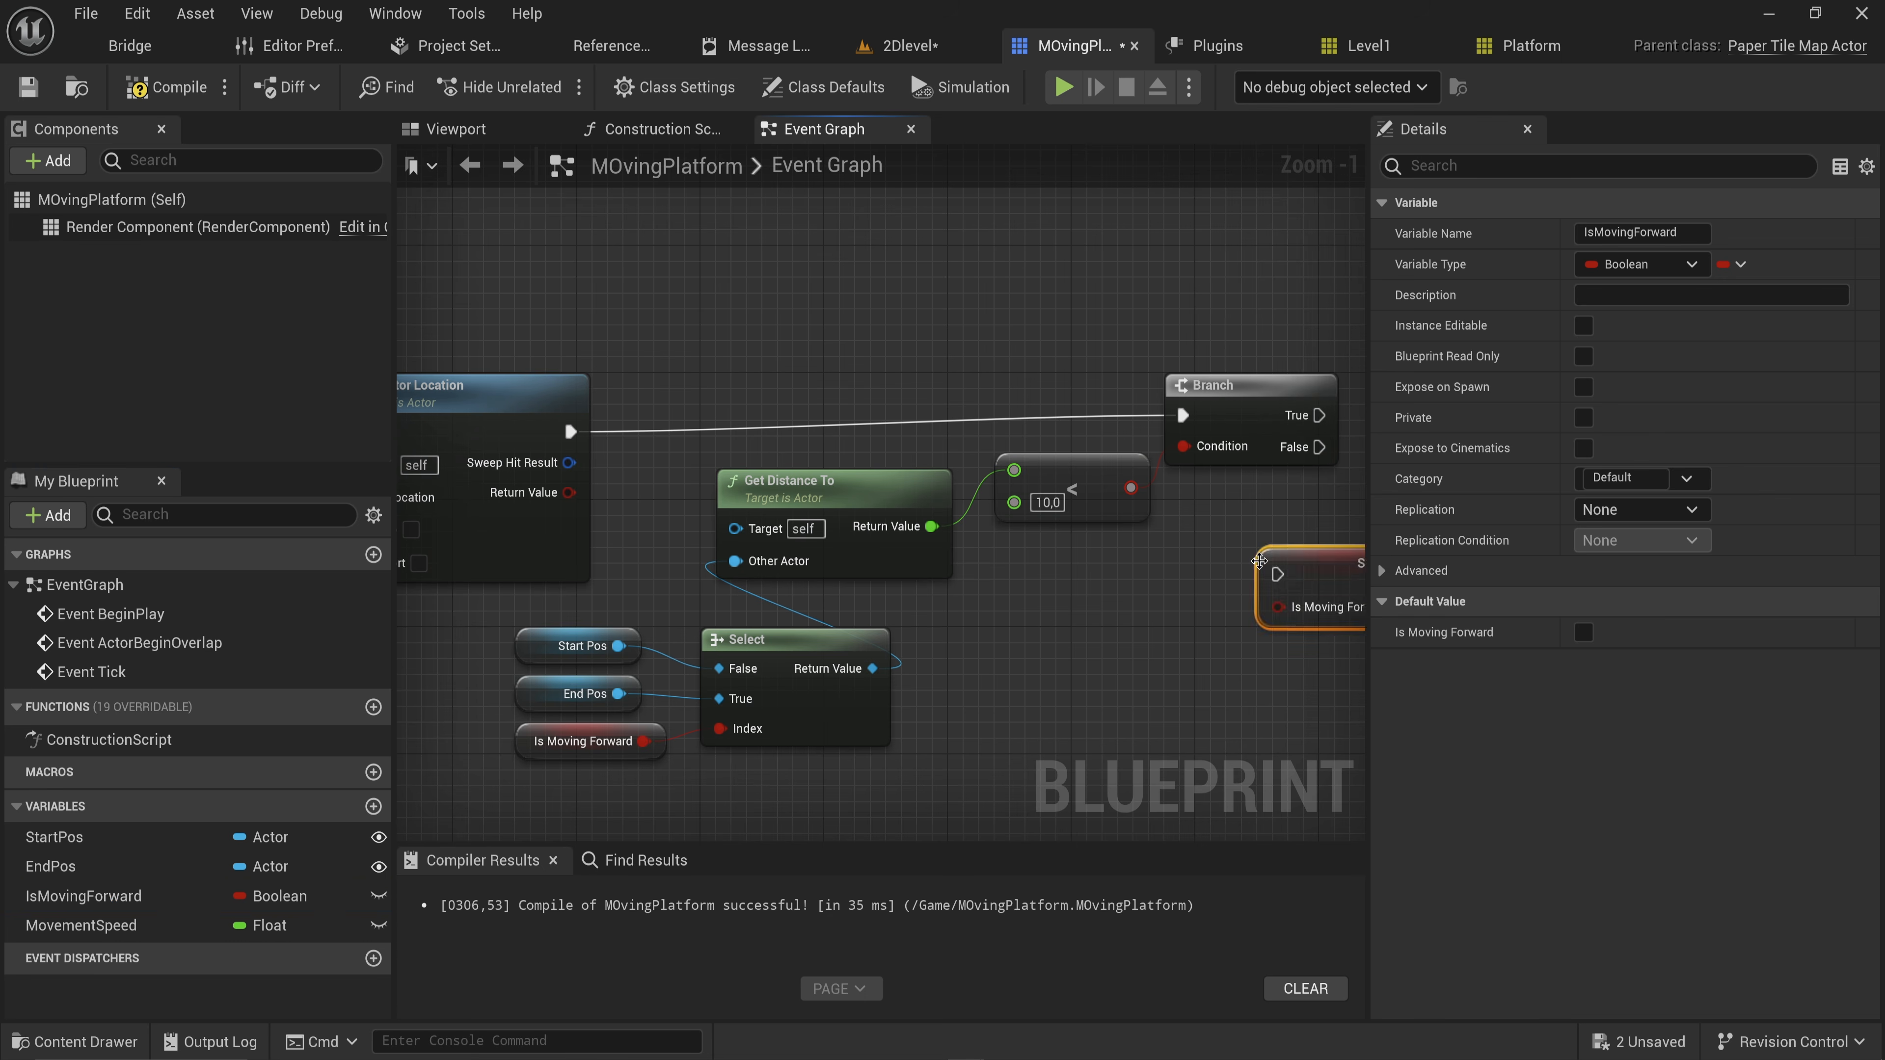
{"action": "right_click_drag", "start_coordinate": [1260, 561], "coordinate": [765, 557]}
{"action": "left_click_drag", "start_coordinate": [844, 573], "coordinate": [1023, 410]}
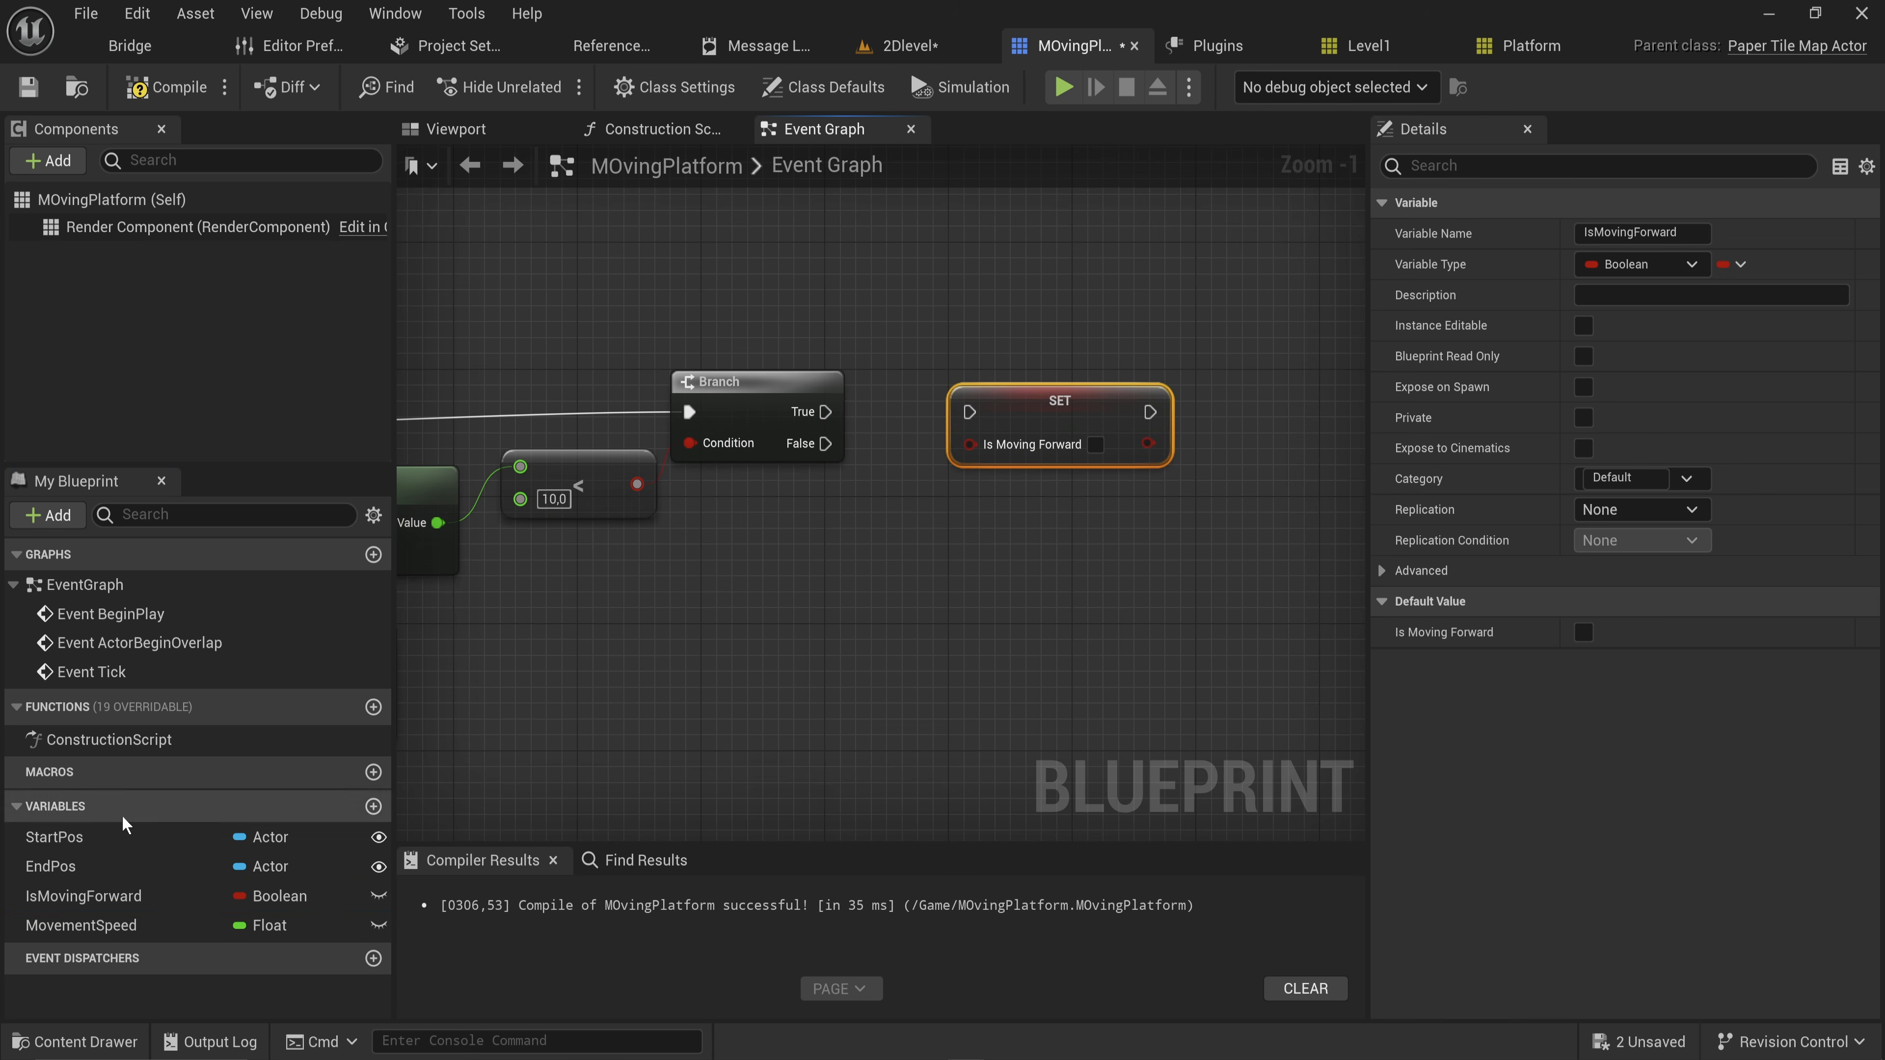
{"action": "left_click_drag", "start_coordinate": [83, 897], "coordinate": [782, 658], "text": "ctrl"}
{"action": "left_click_drag", "start_coordinate": [969, 587], "coordinate": [969, 586]}
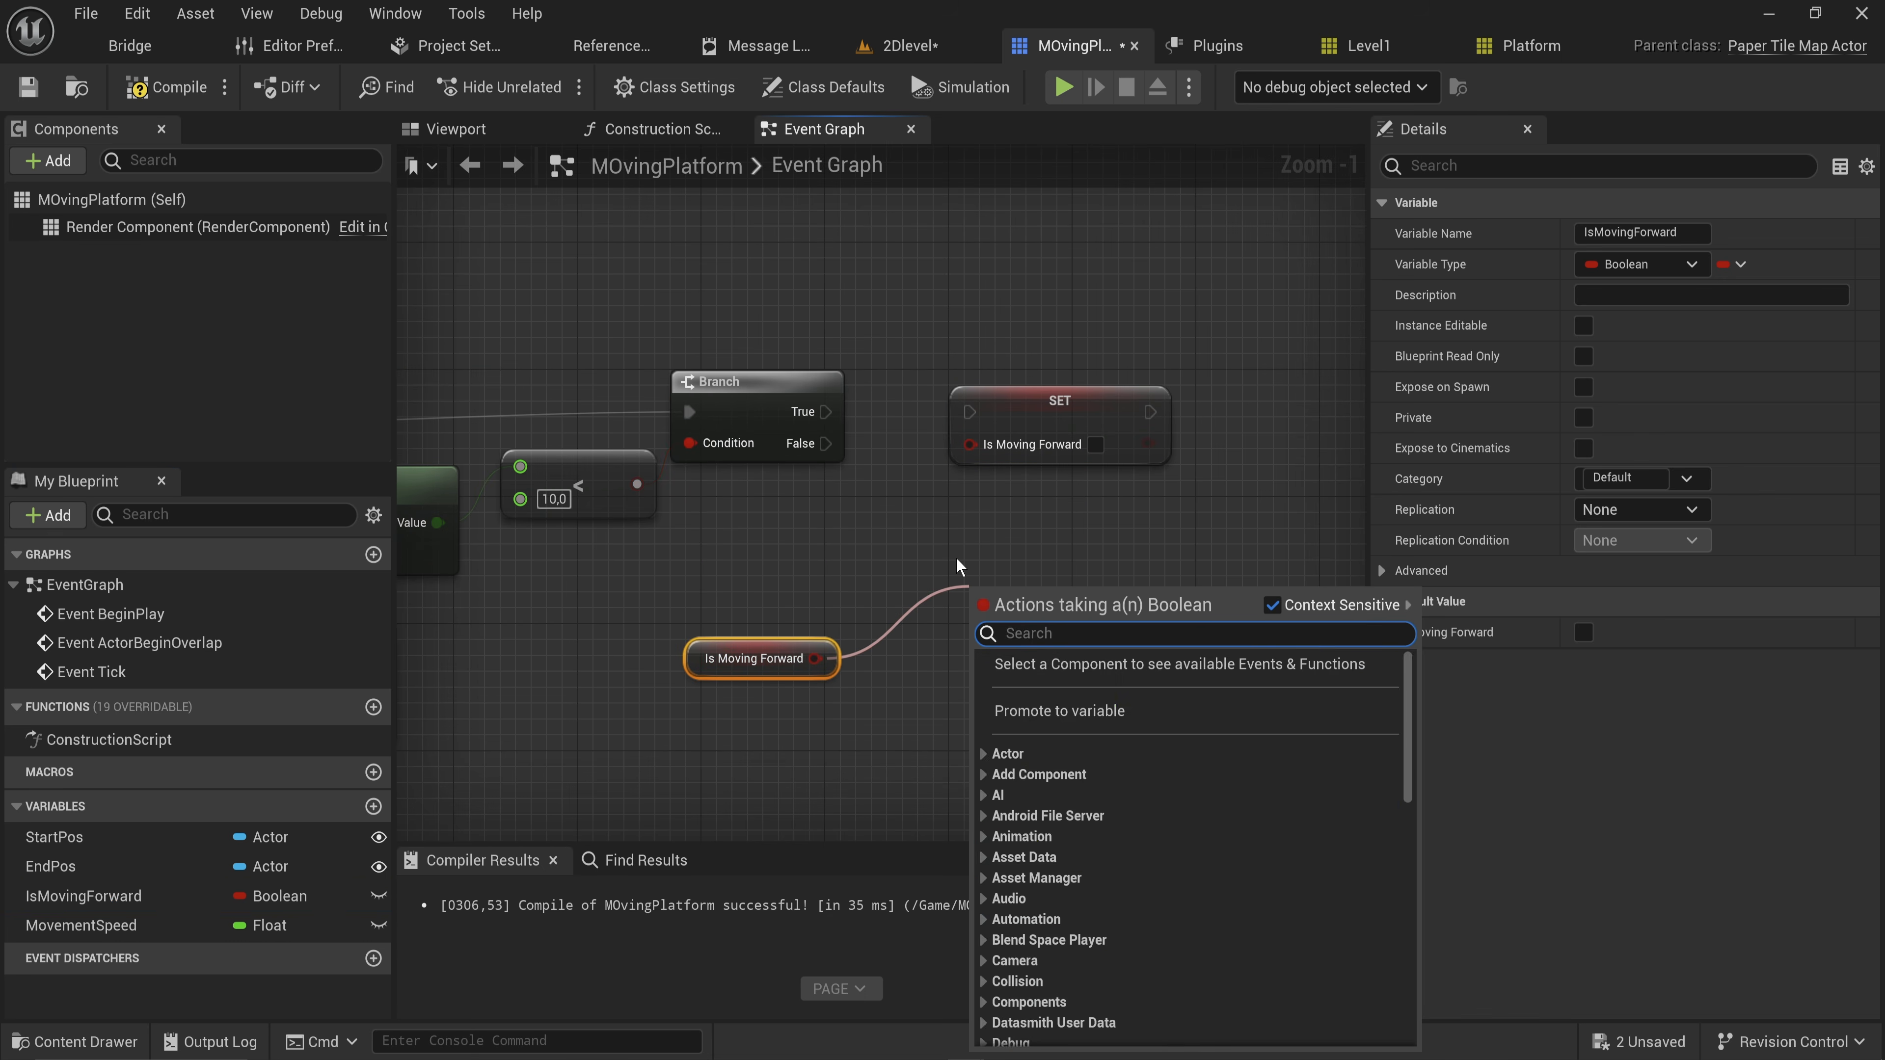
{"action": "type", "text": "not"}
{"action": "key", "text": "Return"}
{"action": "left_click_drag", "start_coordinate": [1107, 594], "coordinate": [973, 440]}
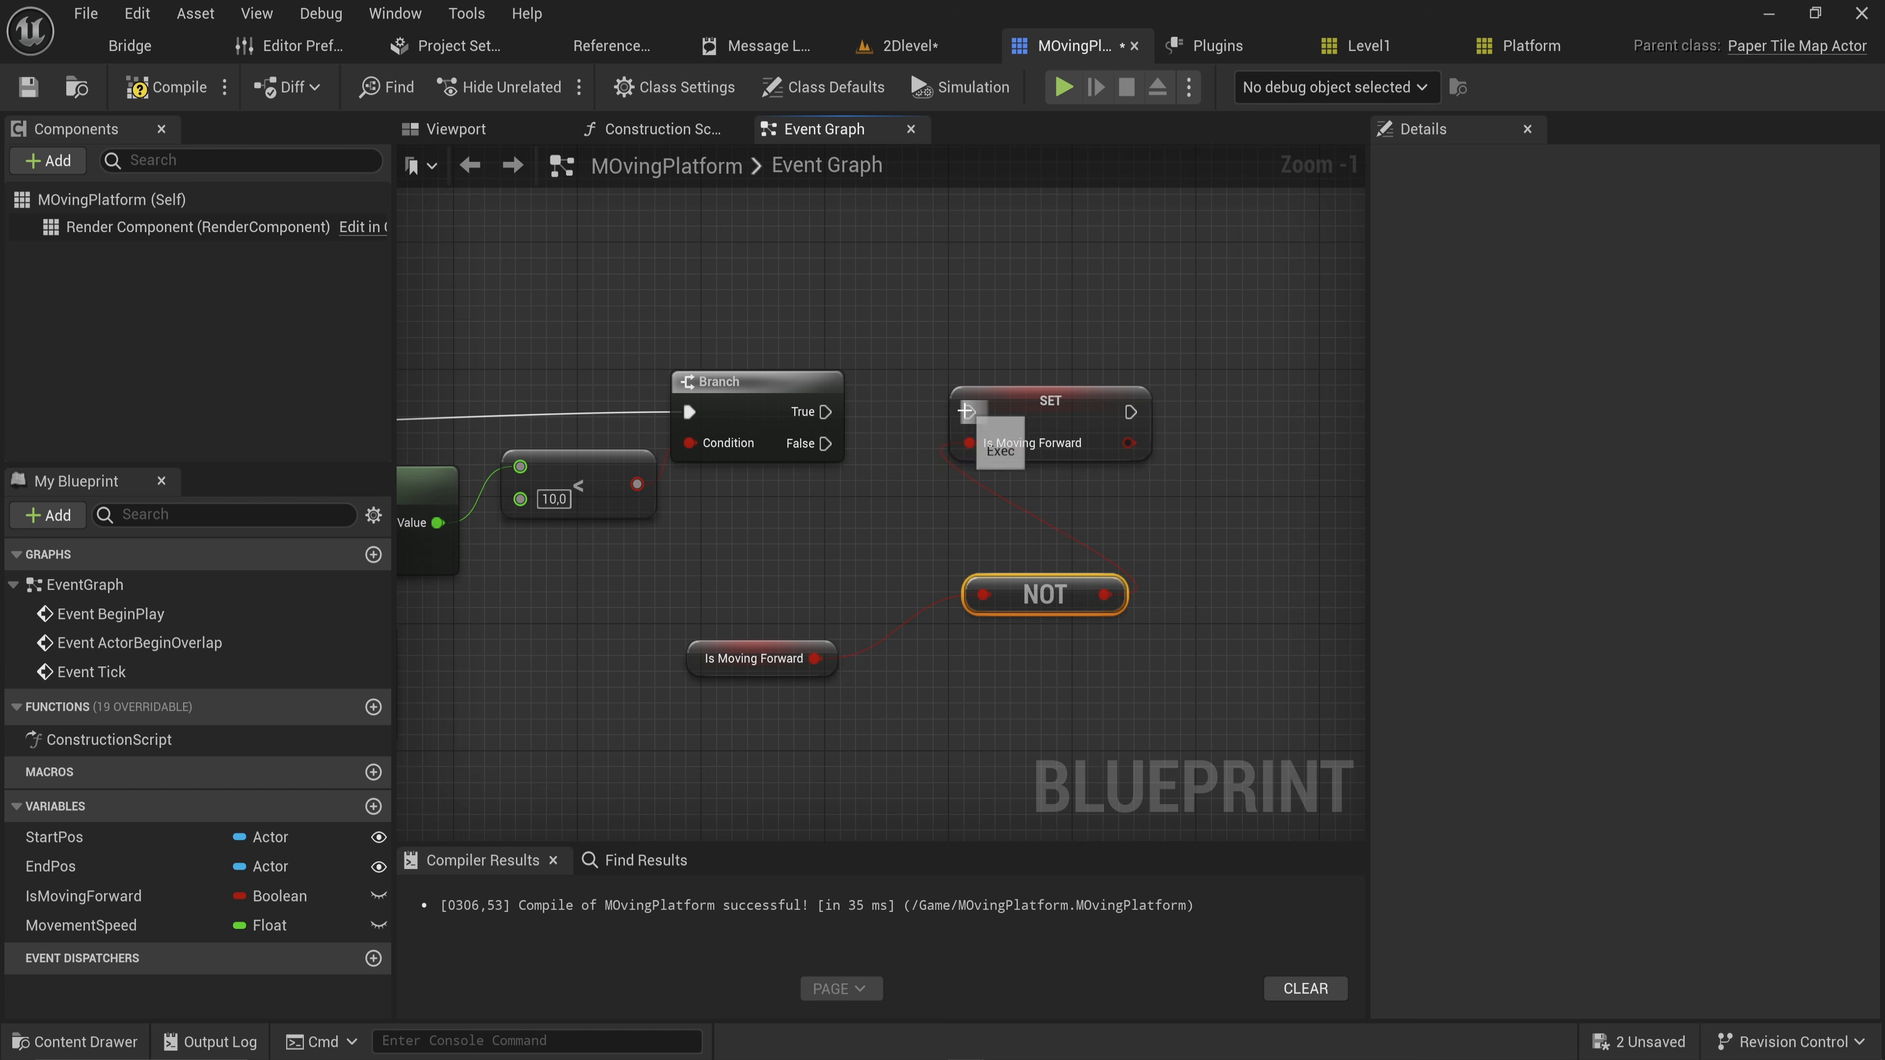
{"action": "scroll", "coordinate": [973, 461], "scroll_direction": "down", "scroll_amount": 3}
Switch to the 2Dlevel map and place a MOvingPlatform instance above the first ground section, just before the gap
{"action": "left_click", "coordinate": [909, 45]}
{"action": "scroll", "coordinate": [847, 609], "scroll_direction": "down", "scroll_amount": 8}
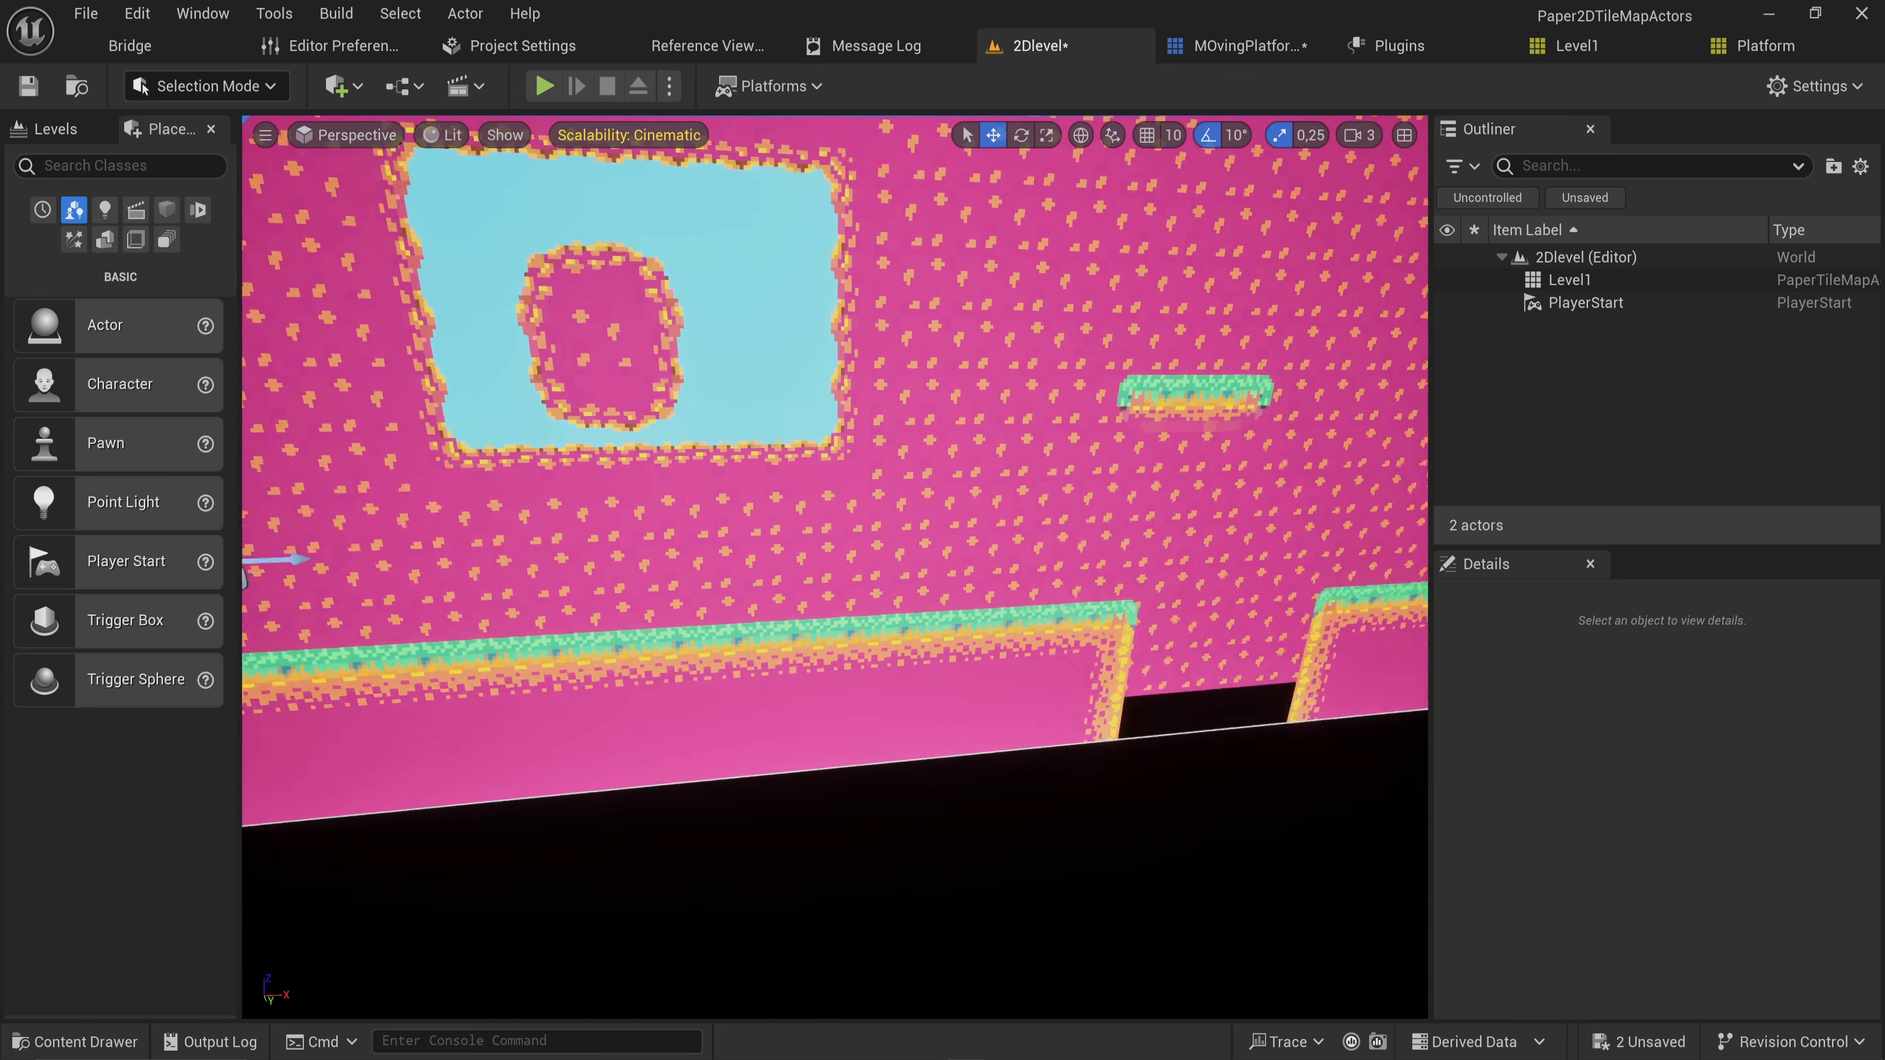
{"action": "left_click", "coordinate": [847, 609]}
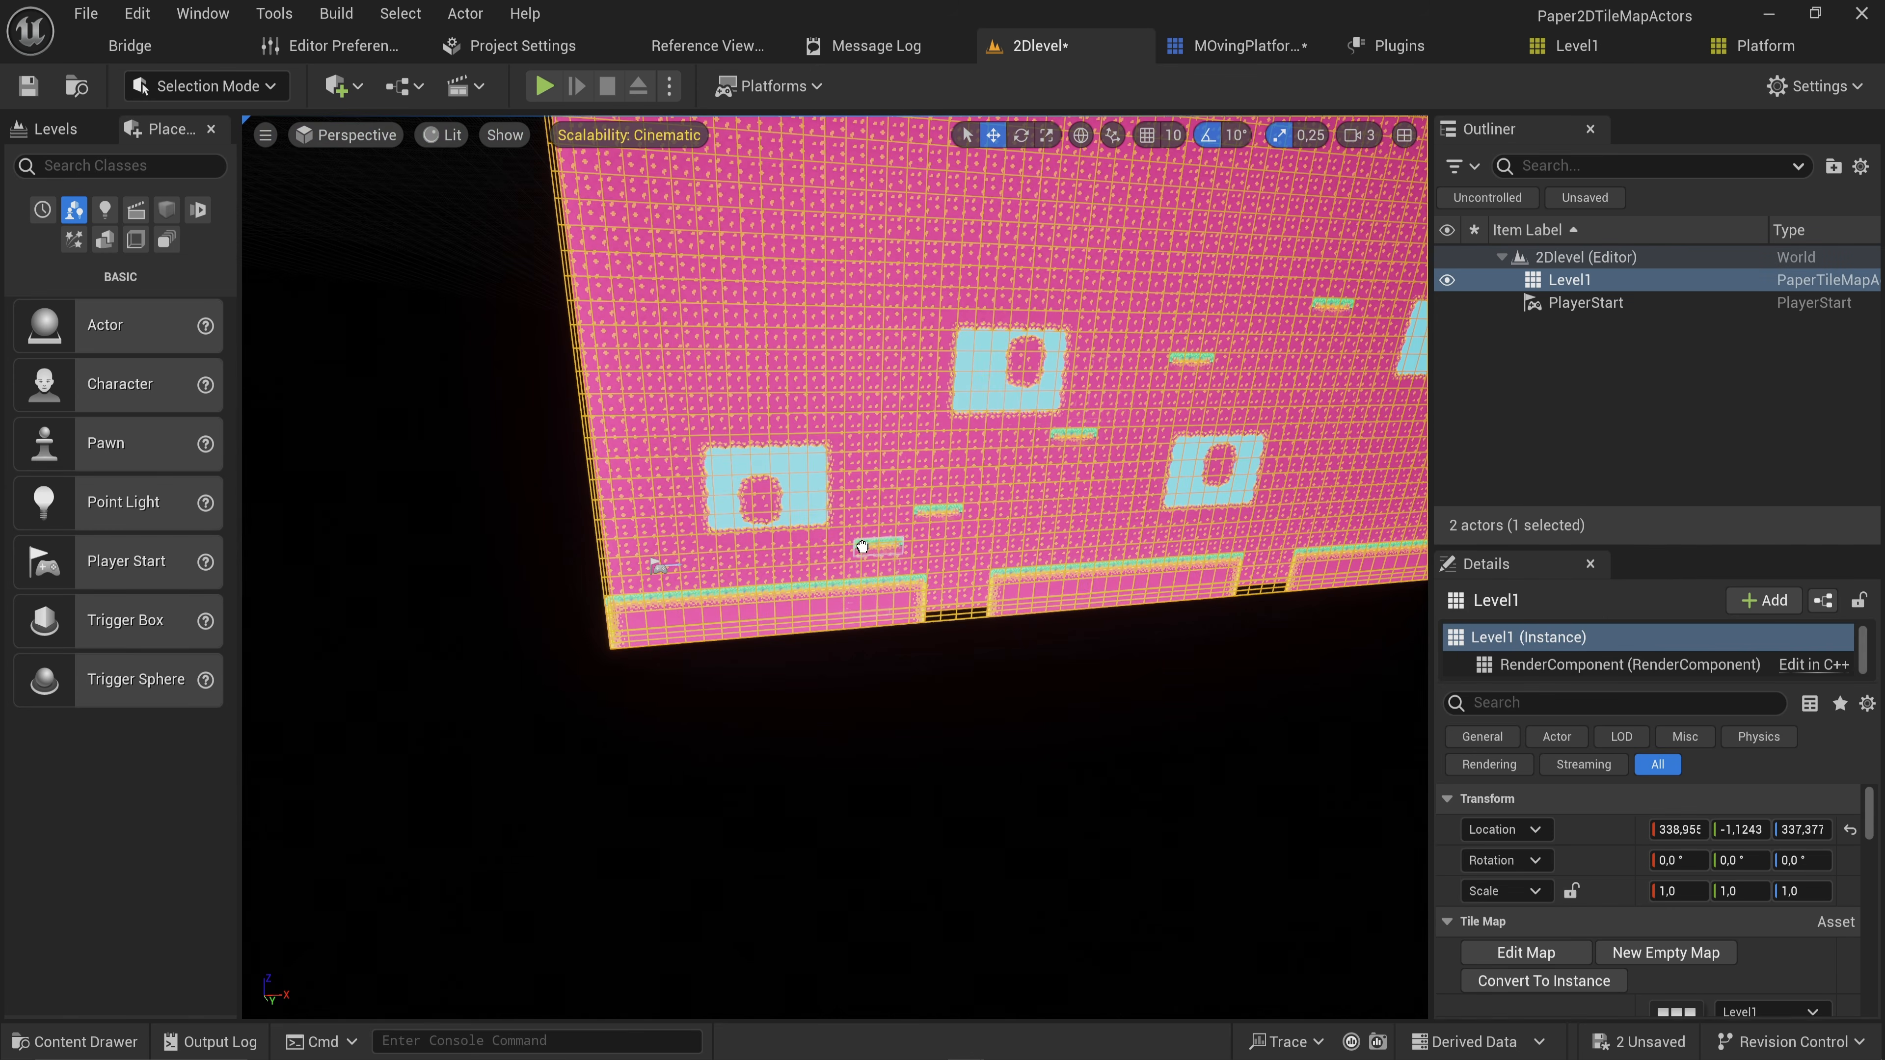
{"action": "left_click_drag", "start_coordinate": [861, 546], "coordinate": [862, 548]}
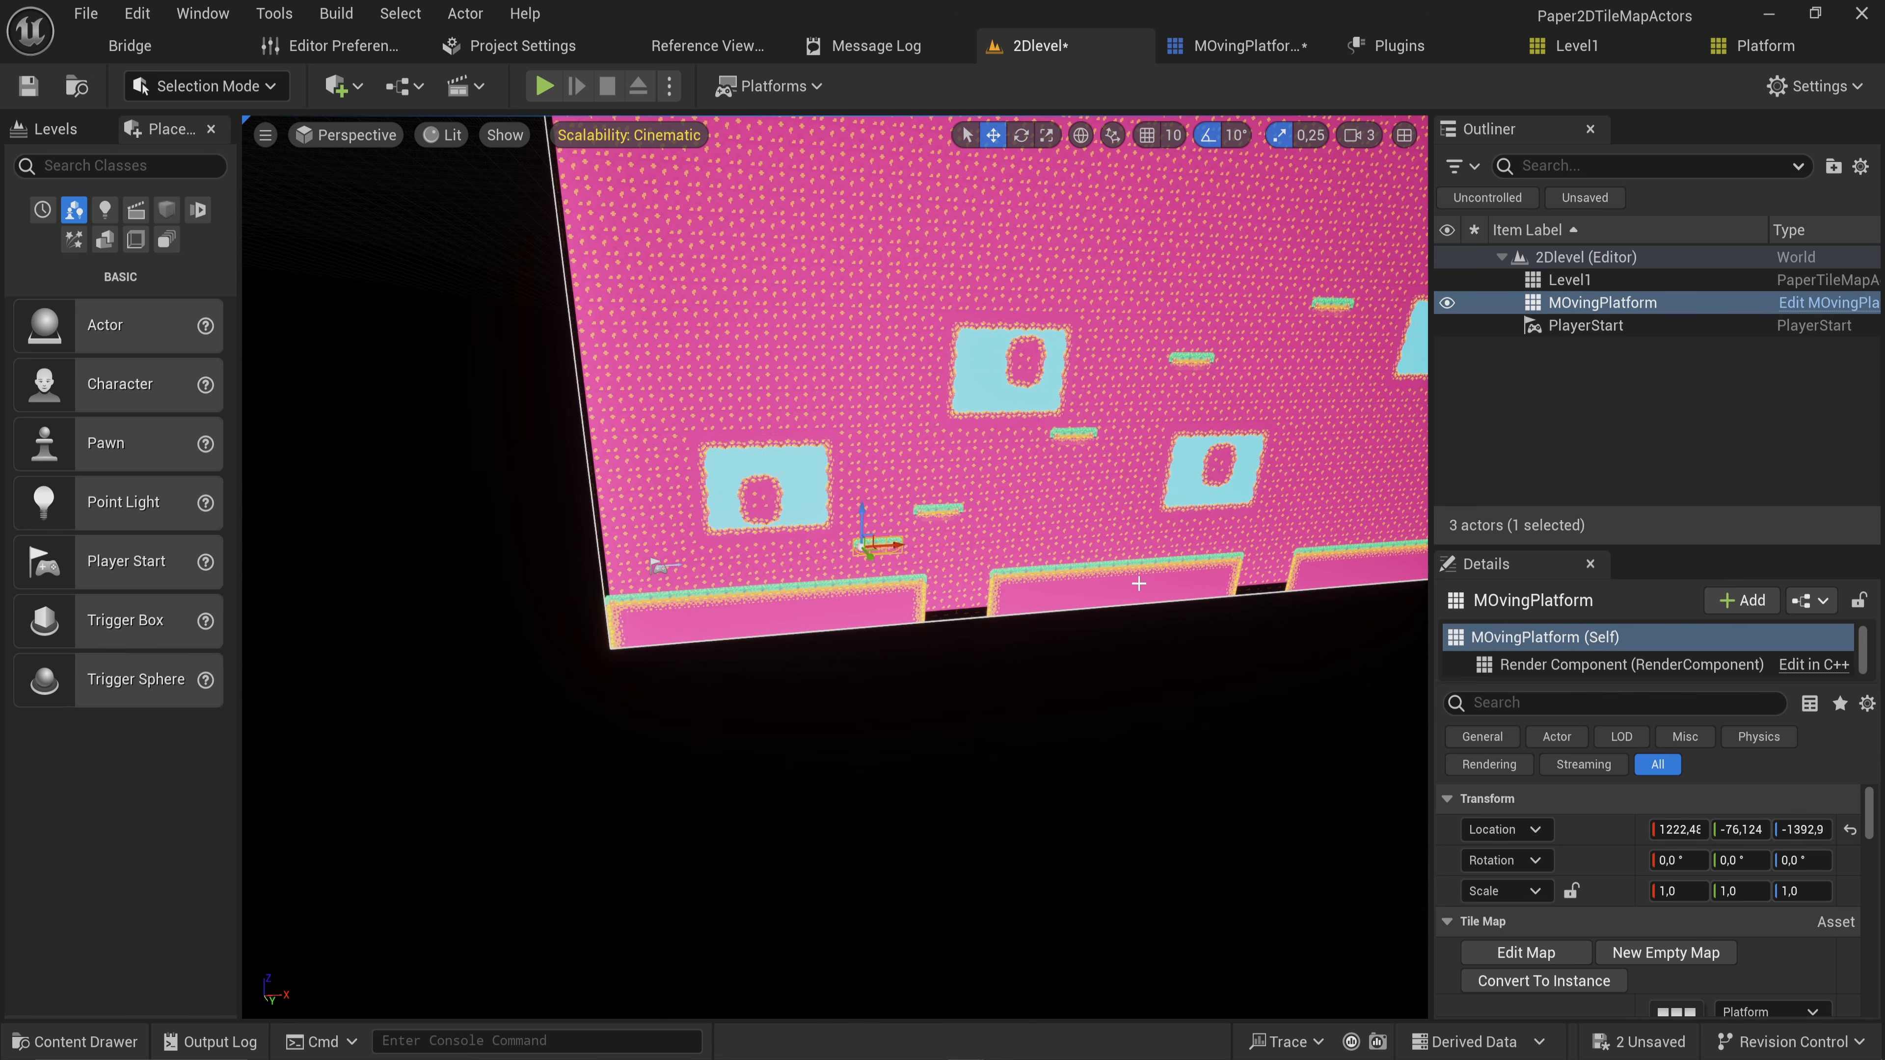
{"action": "key", "text": "w"}
{"action": "right_click_drag", "start_coordinate": [1139, 584], "coordinate": [1410, 620]}
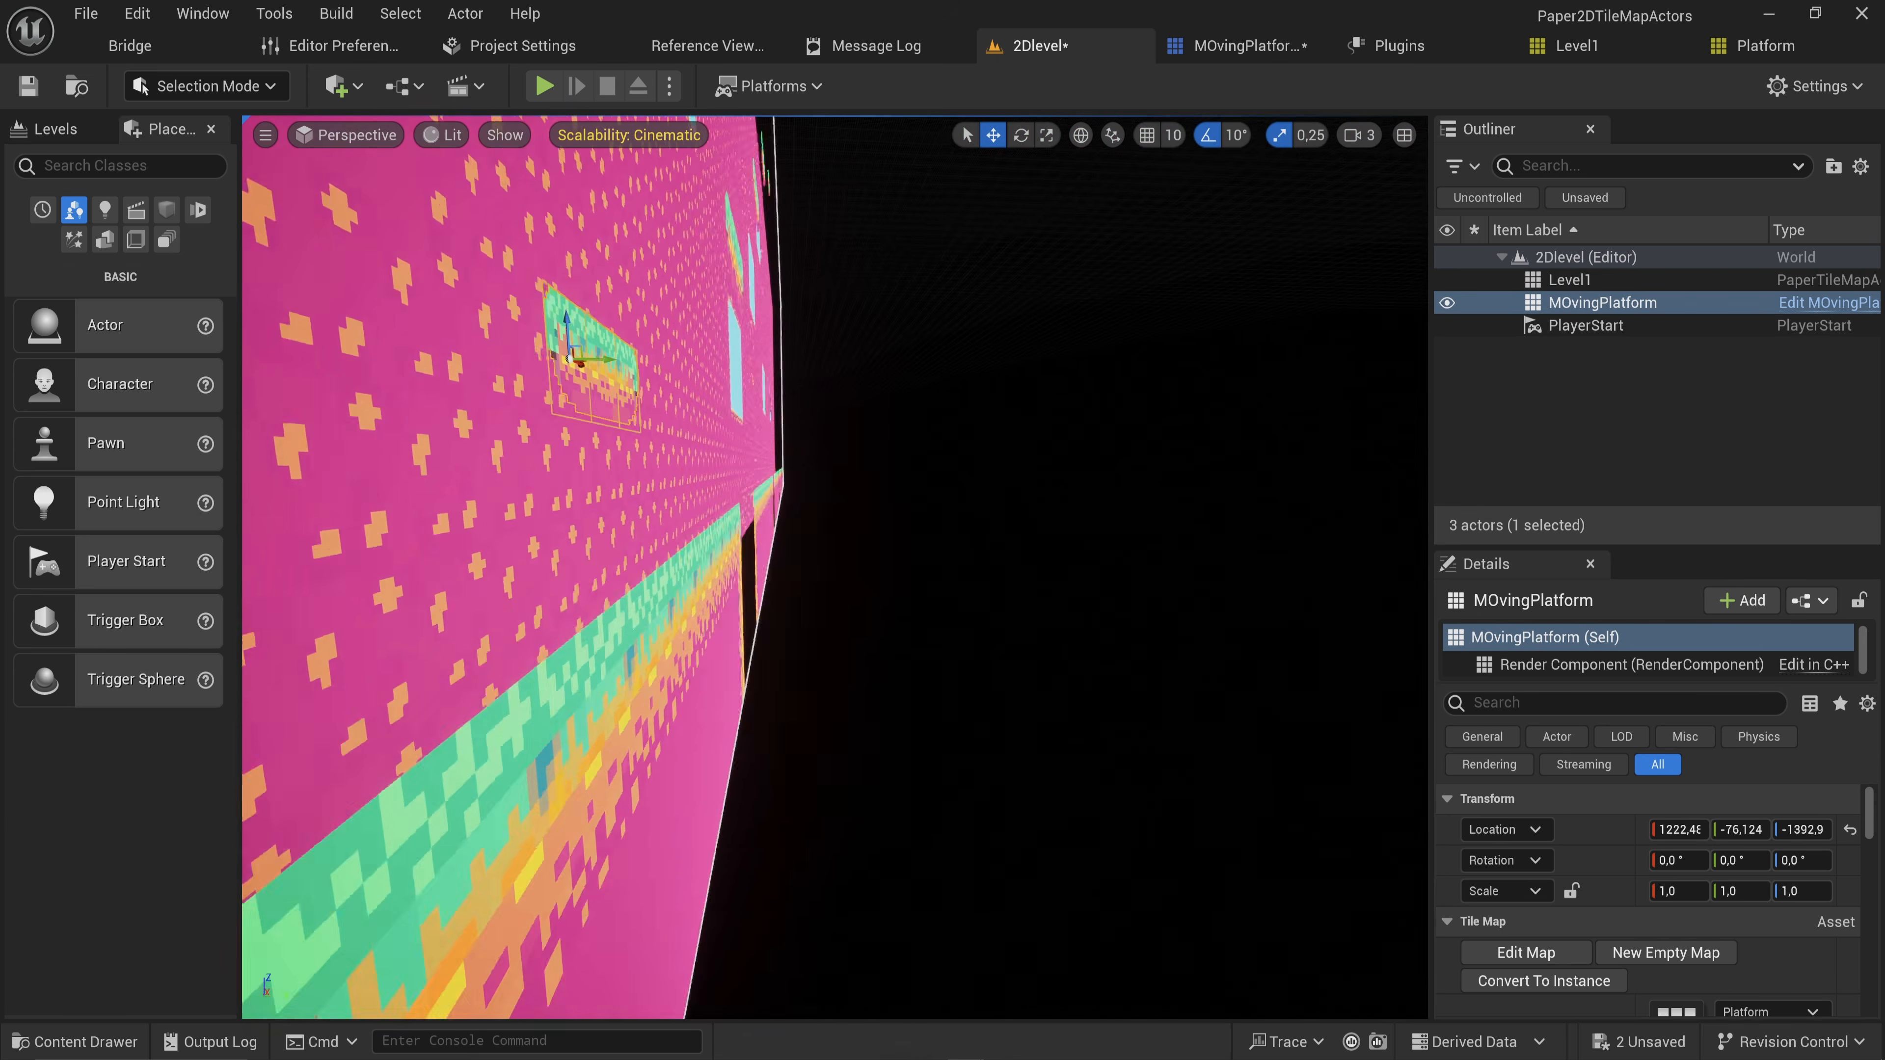
{"action": "key", "text": "s"}
{"action": "right_click_drag", "start_coordinate": [964, 451], "coordinate": [619, 479]}
{"action": "key", "text": "d"}
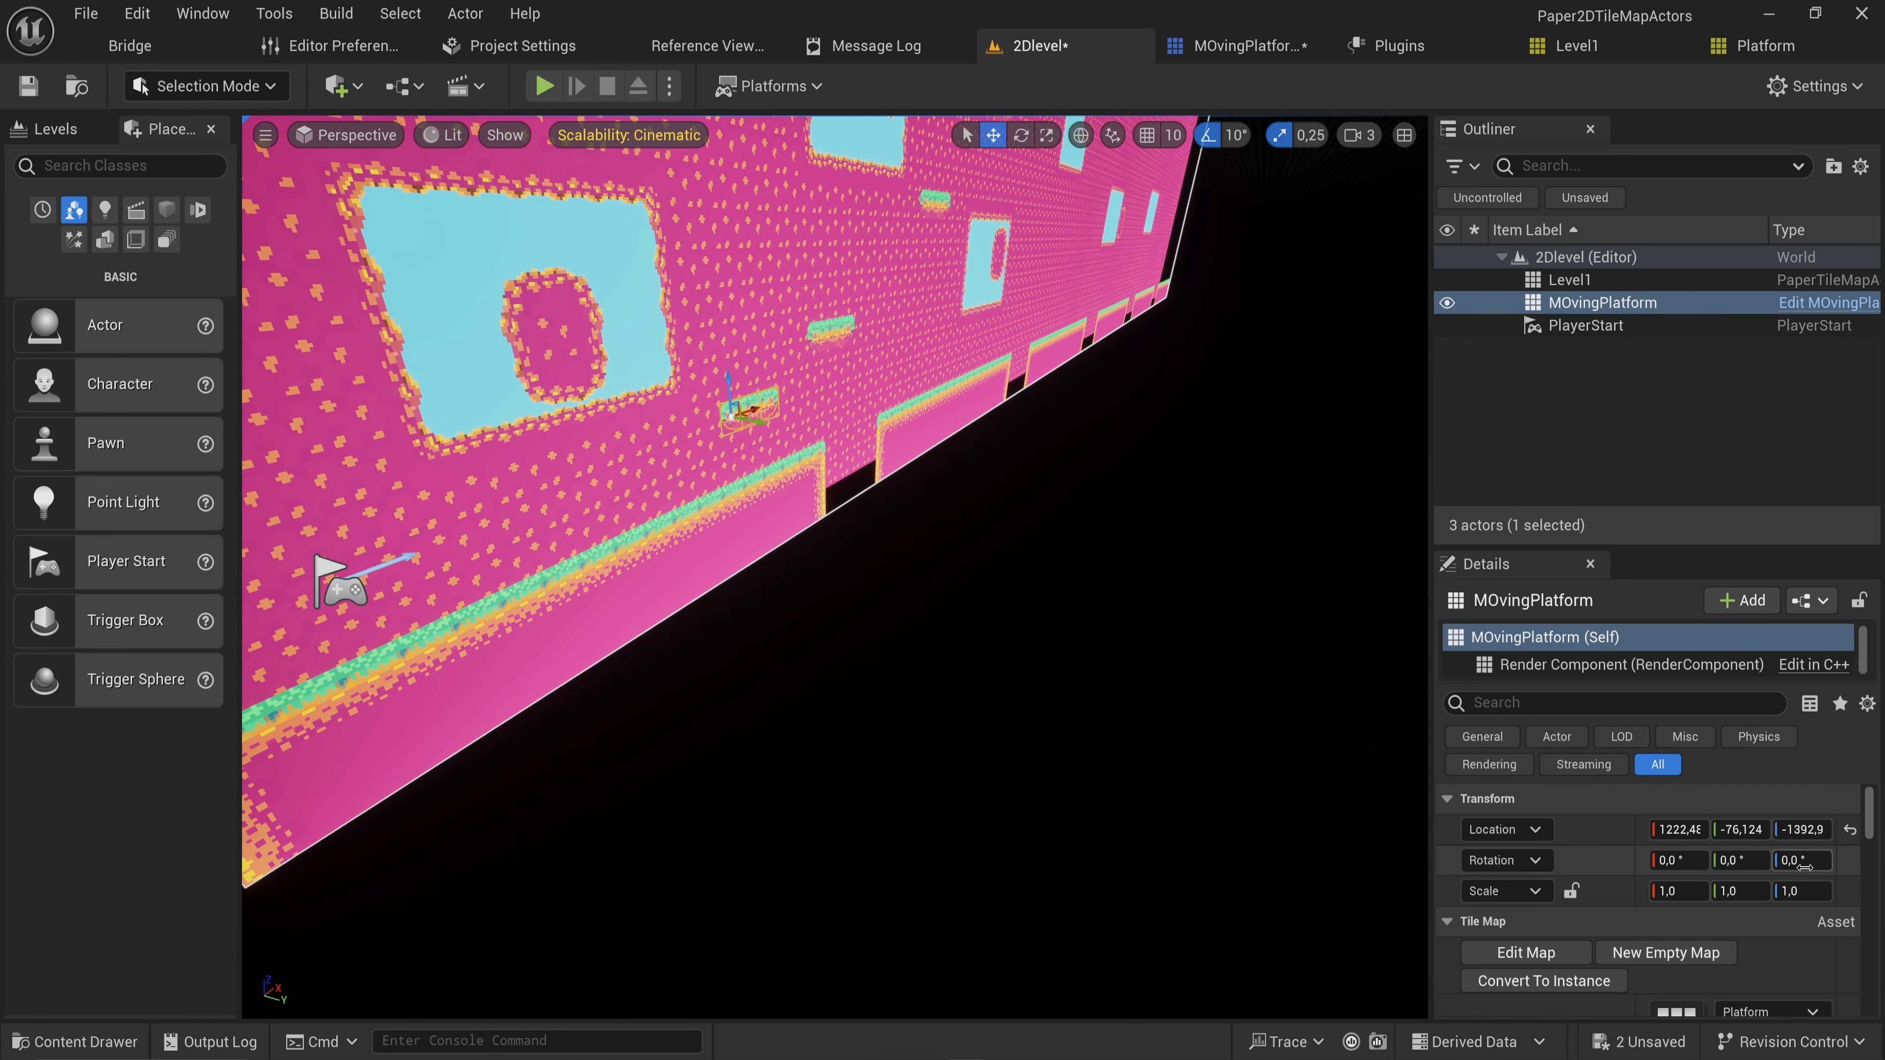
Select the Level1 tile map in the level and set its Y location to 0
{"action": "key", "text": "s"}
{"action": "right_click_drag", "start_coordinate": [812, 575], "coordinate": [761, 527]}
{"action": "left_click", "coordinate": [812, 575]}
{"action": "key", "text": "s"}
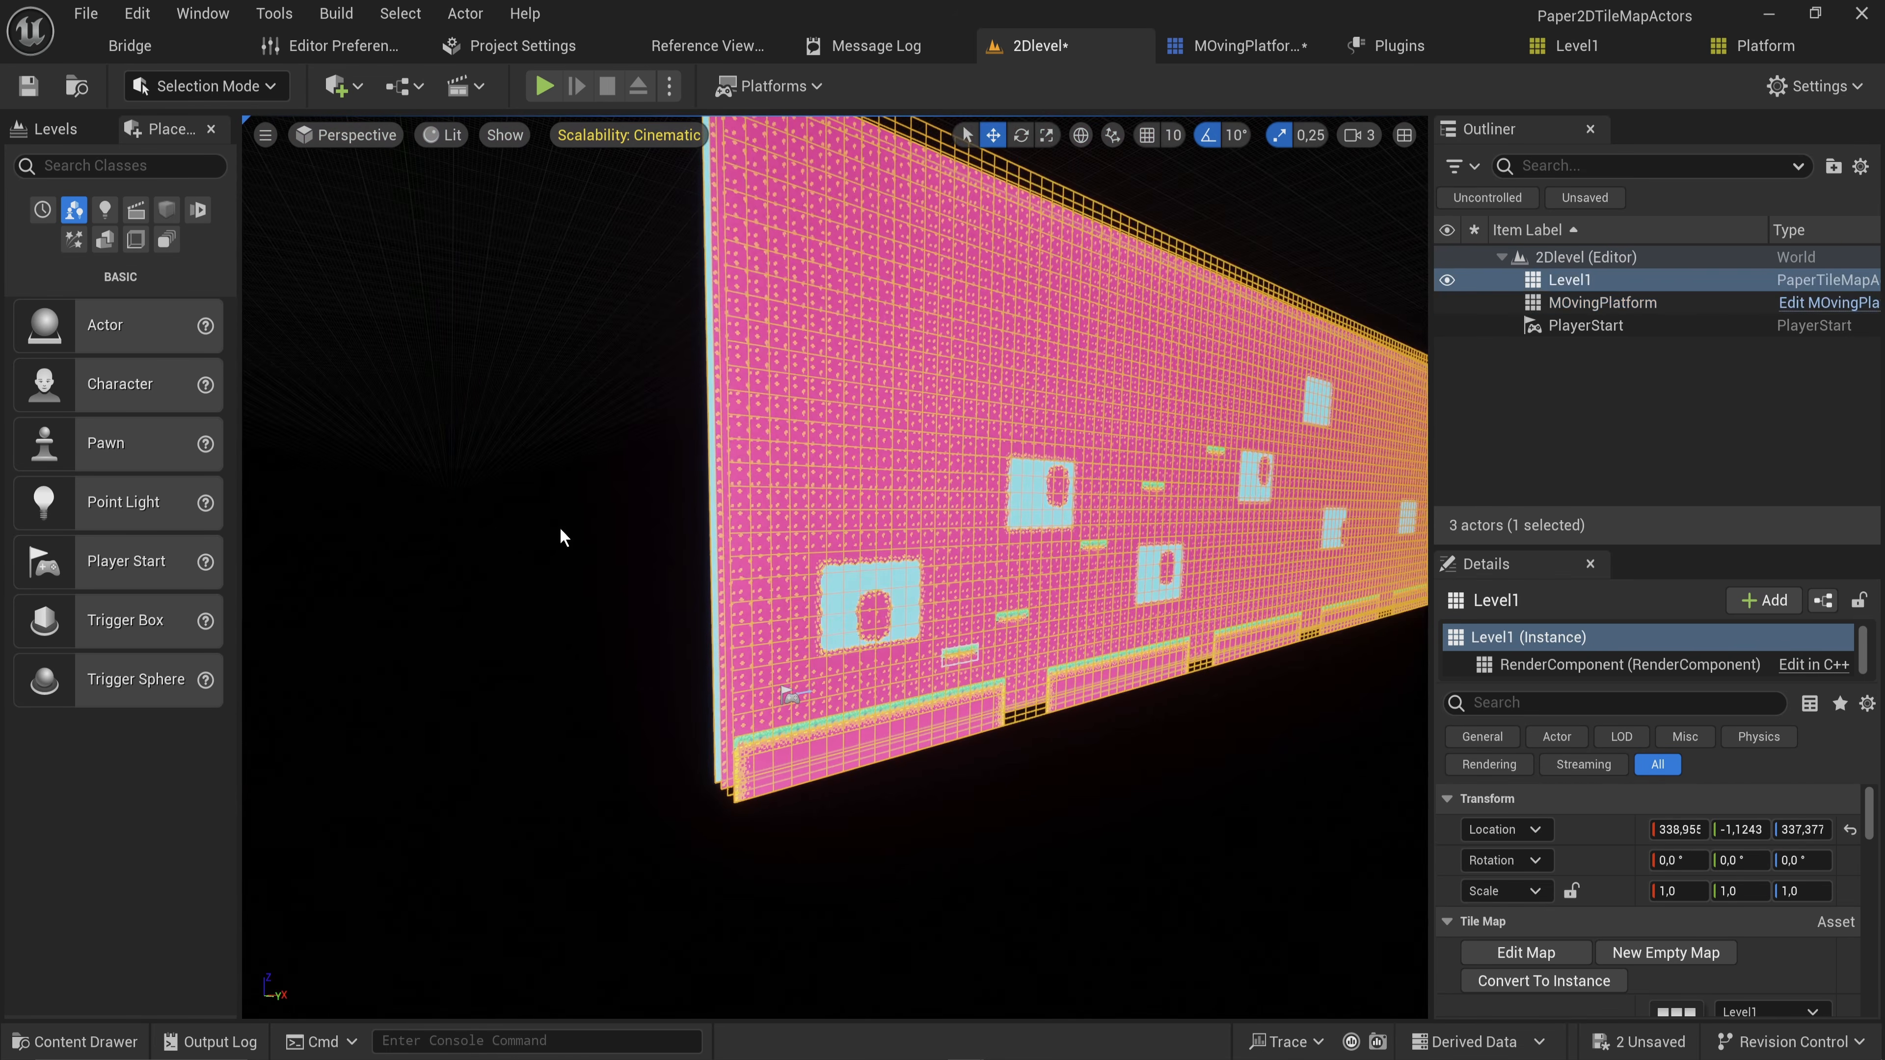
{"action": "right_click_drag", "start_coordinate": [947, 310], "coordinate": [1036, 275]}
{"action": "key", "text": "w"}
{"action": "key", "text": "s"}
{"action": "key", "text": "a"}
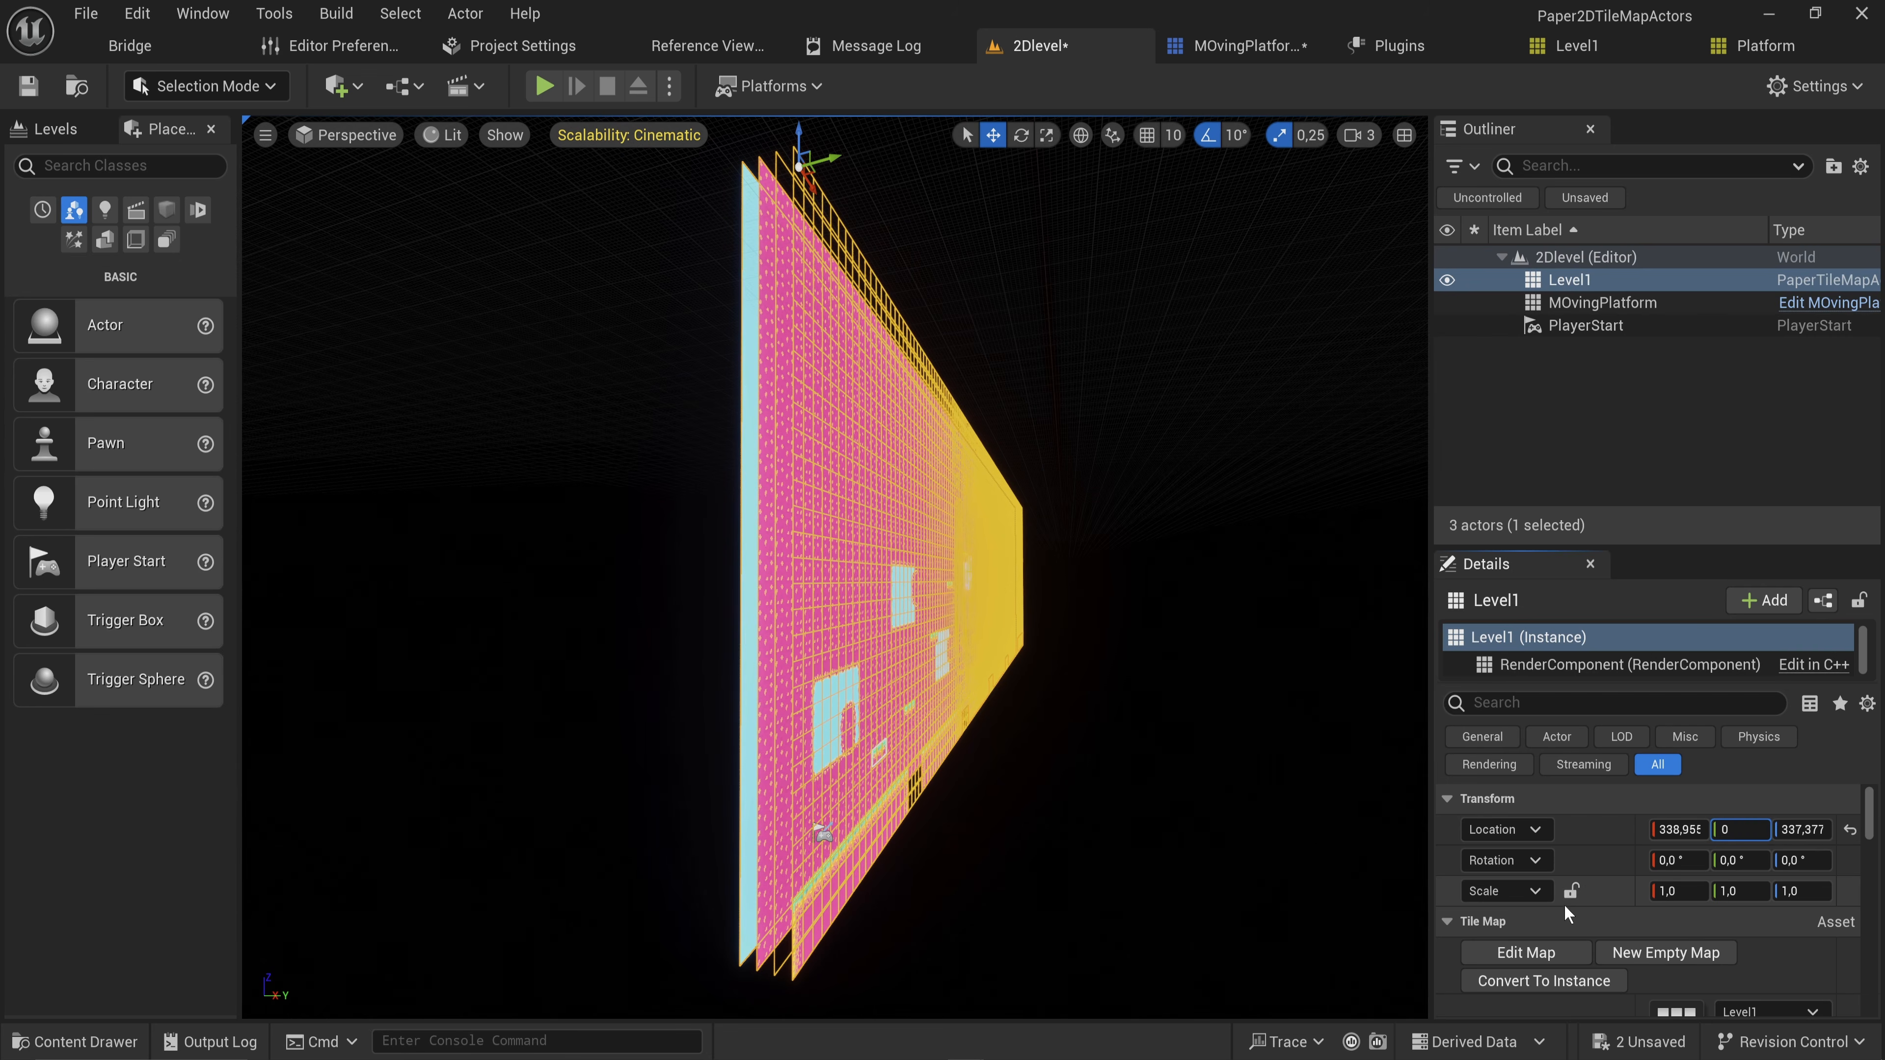
Select the MOvingPlatform instance above the first ground section and set its Y location to 0
{"action": "scroll", "coordinate": [904, 697], "scroll_direction": "up", "scroll_amount": 5}
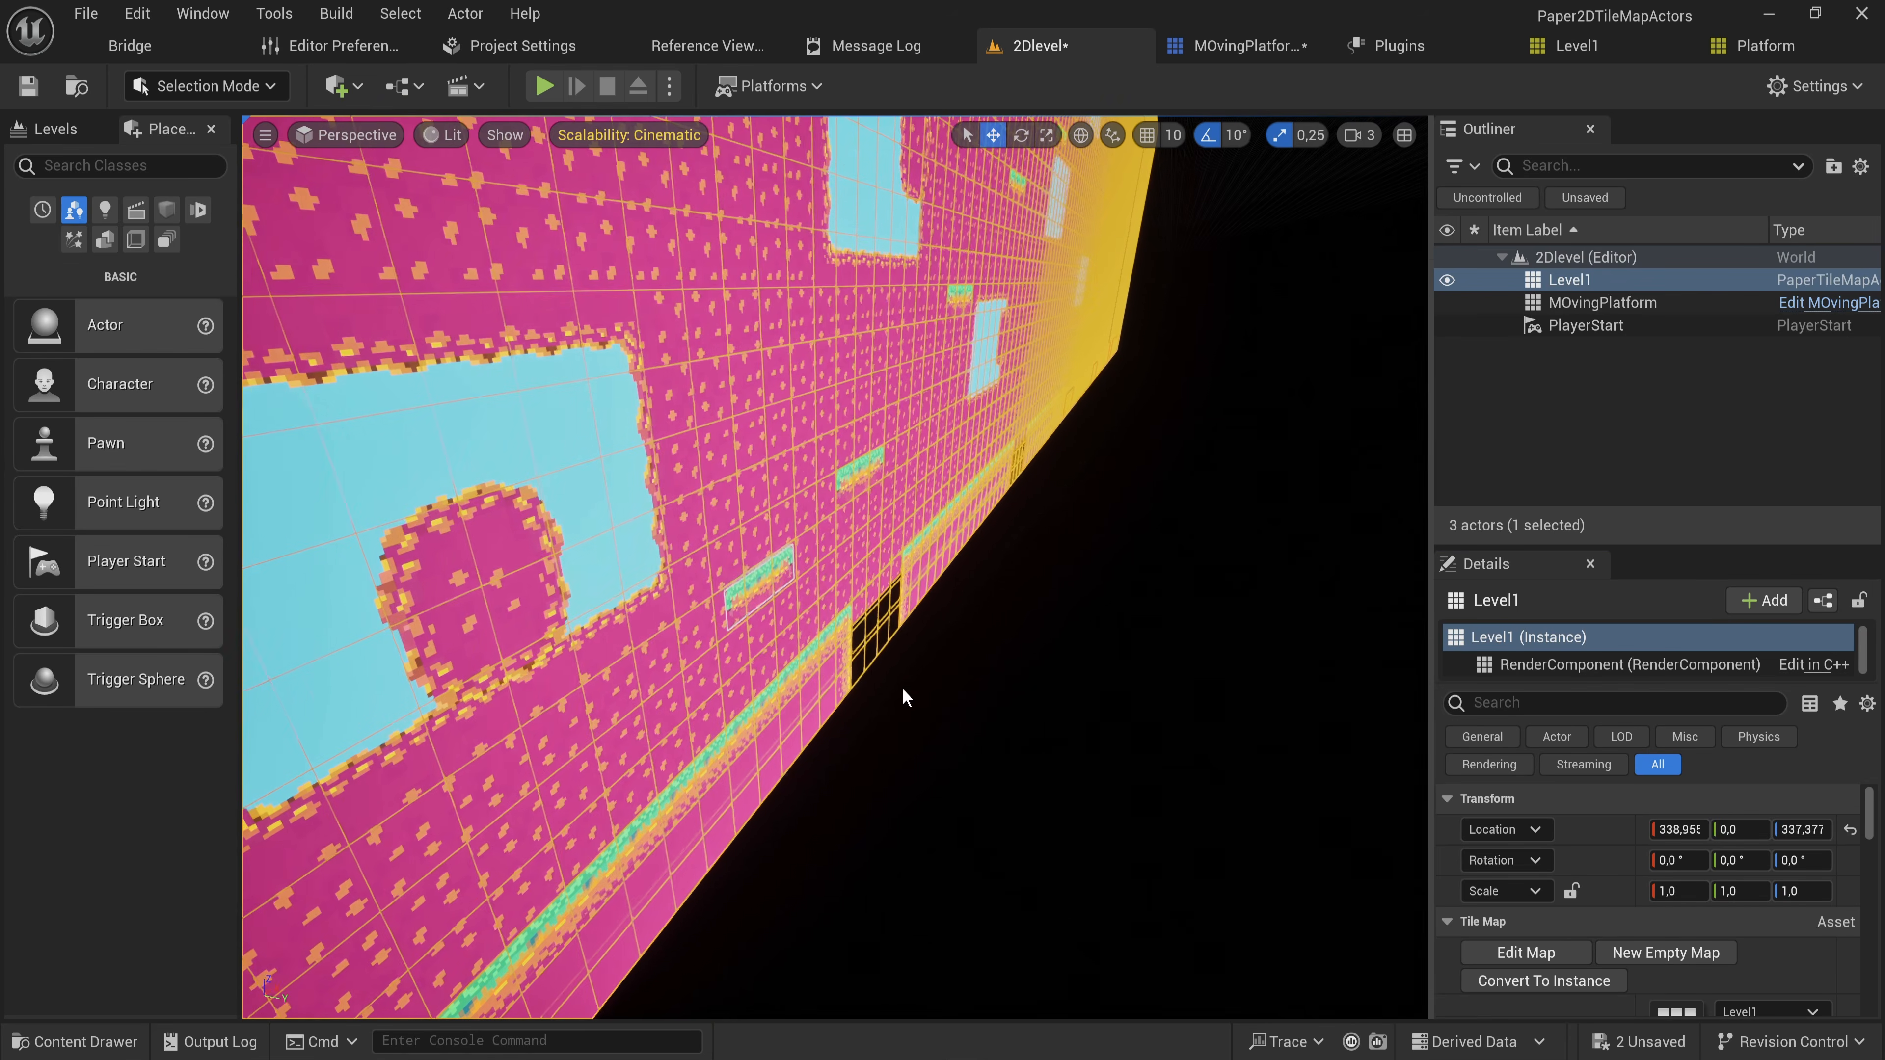
{"action": "left_click", "coordinate": [757, 583]}
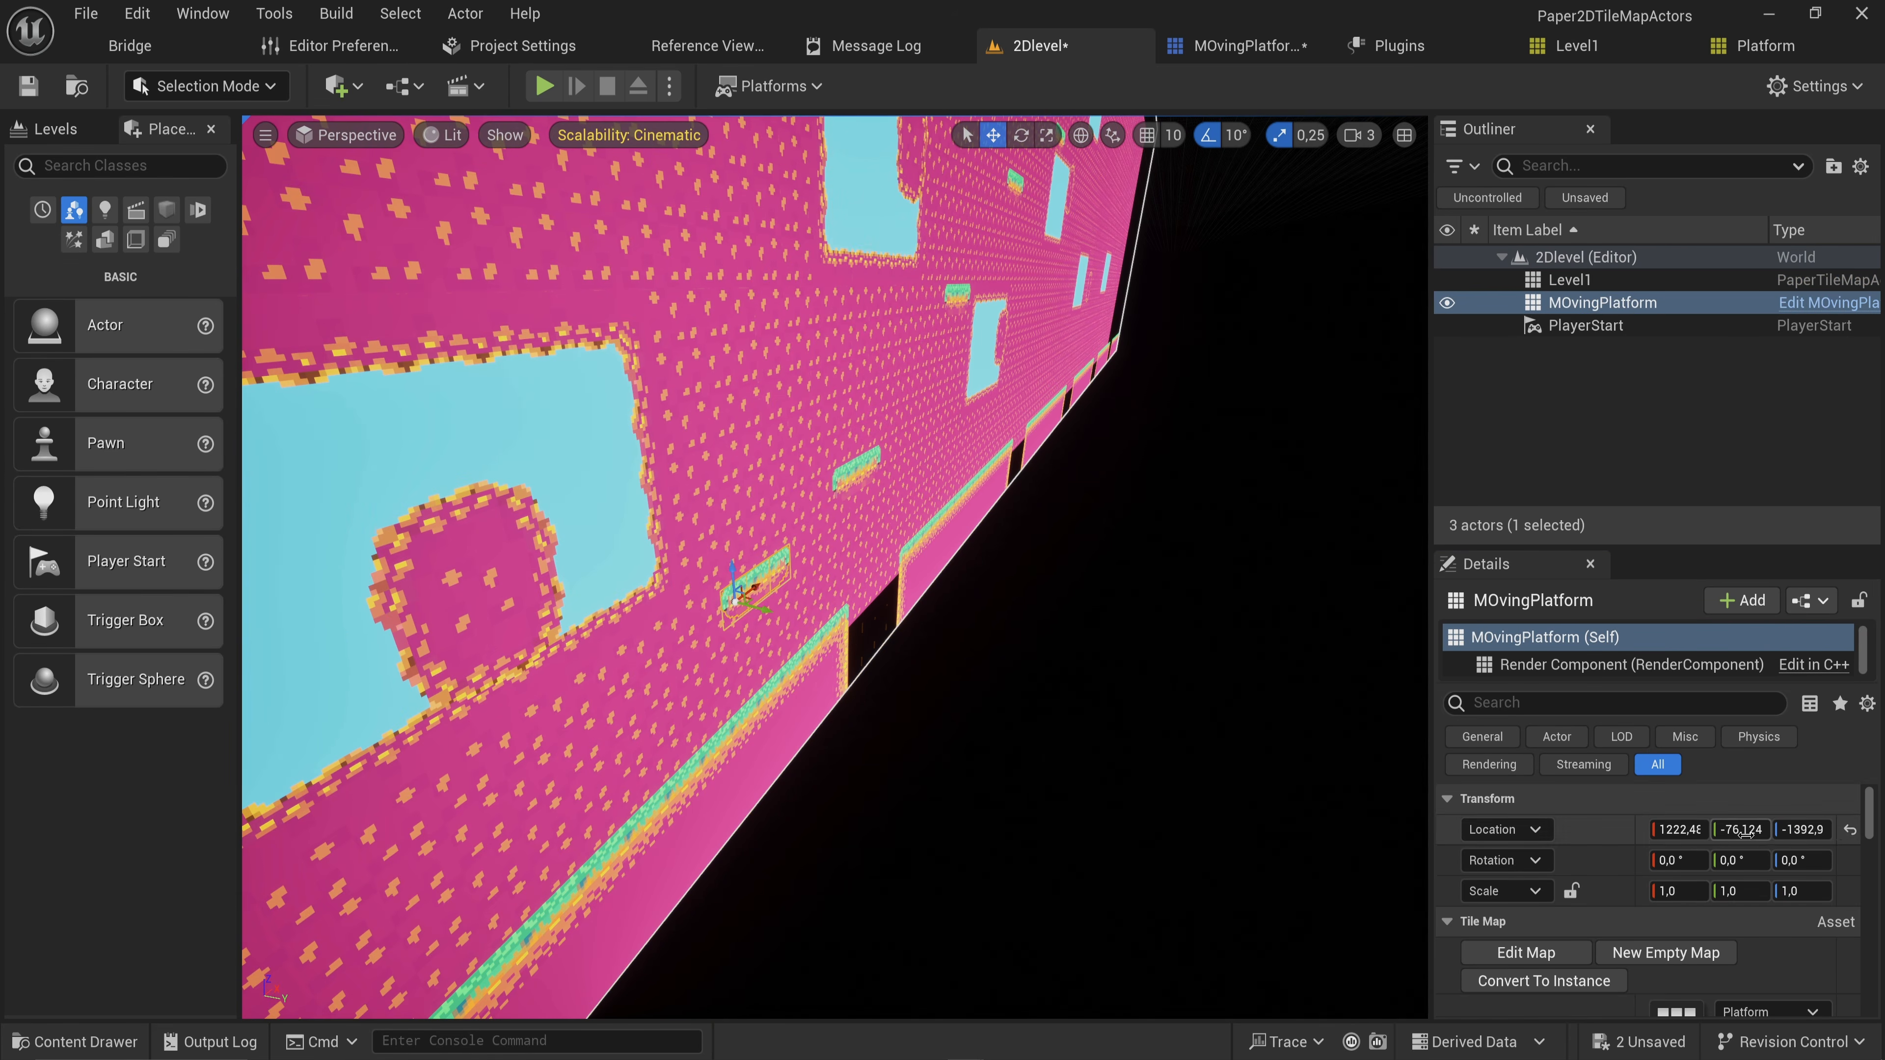
{"action": "type", "text": "0"}
{"action": "key", "text": "Return"}
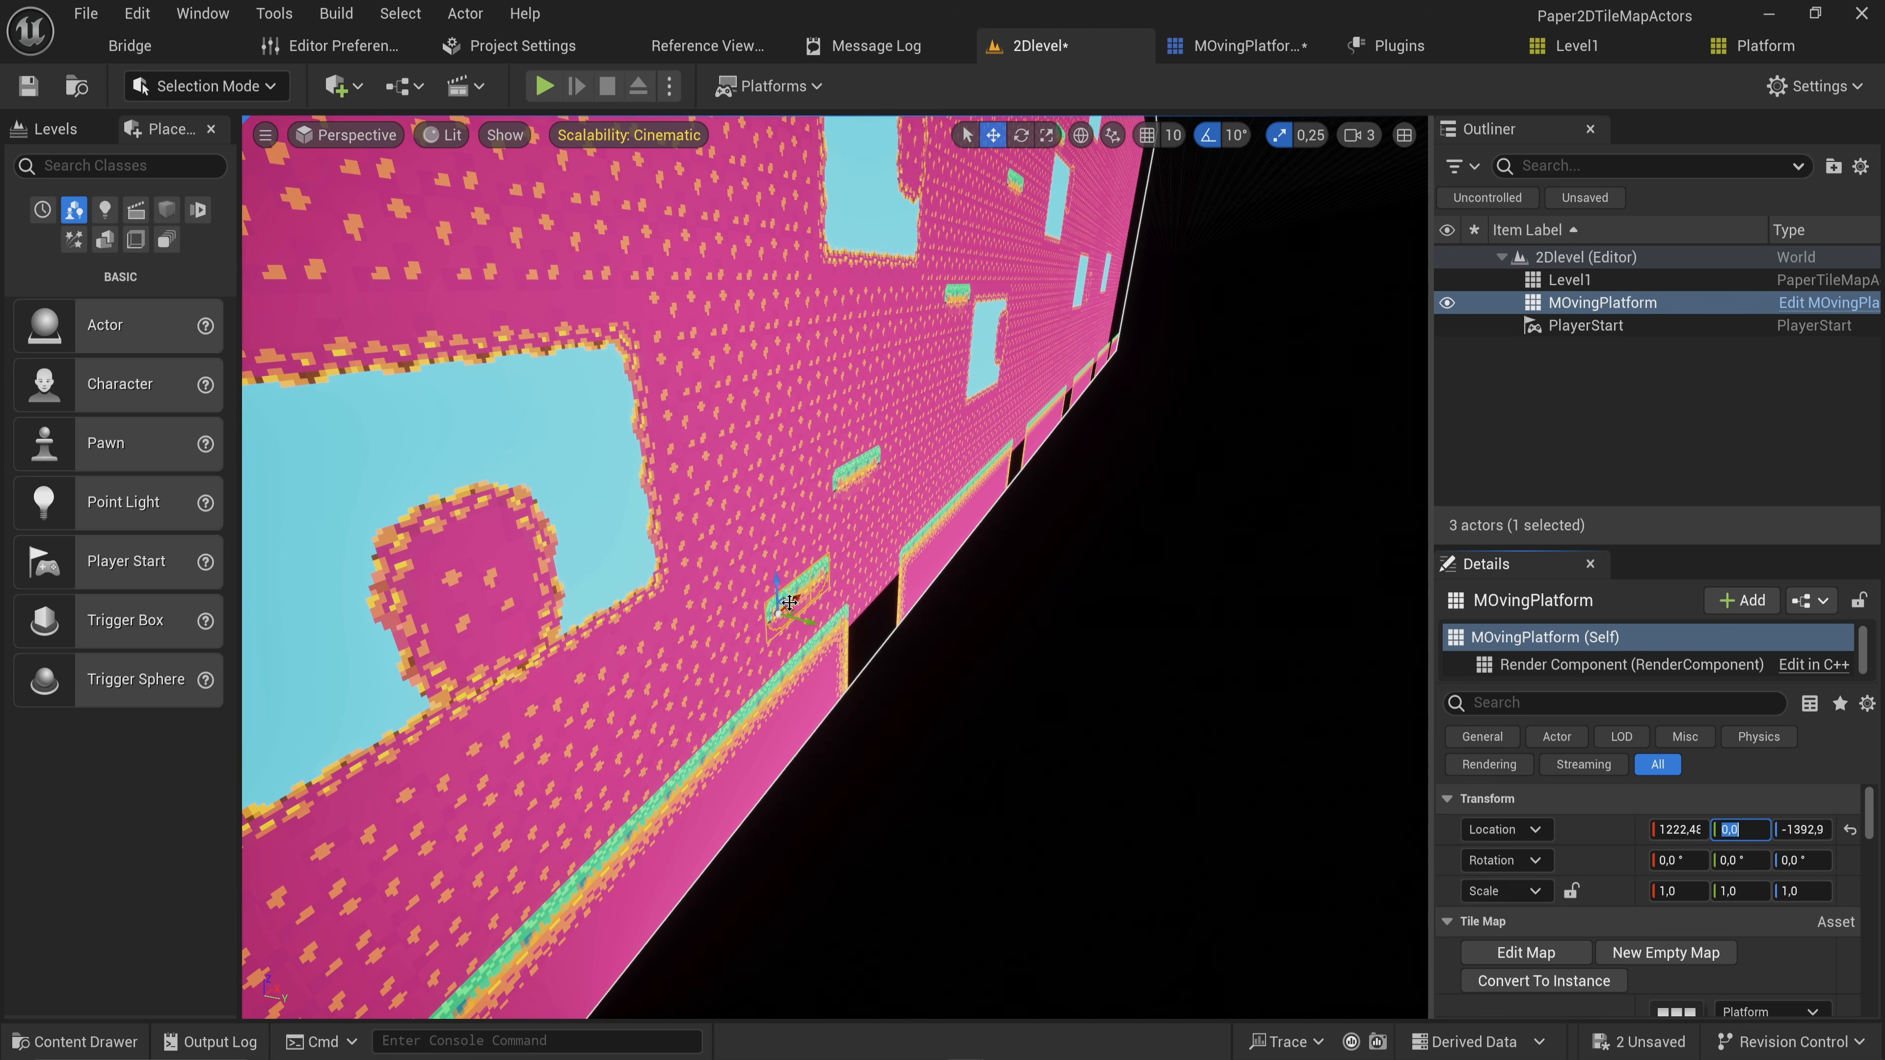
Move the MOvingPlatform instance slightly up and a little back along X, keeping it above the first ground section
{"action": "left_click_drag", "start_coordinate": [776, 595], "coordinate": [776, 558]}
{"action": "right_click_drag", "start_coordinate": [869, 563], "coordinate": [594, 563]}
{"action": "mouse_move", "coordinate": [1043, 581]}
{"action": "left_mouse_down"}
{"action": "mouse_move", "coordinate": [890, 569]}
{"action": "mouse_move", "coordinate": [1016, 585]}
{"action": "left_mouse_up"}
Select the Level1 tile map and set its X and Z locations to 0
{"action": "left_click", "coordinate": [951, 638]}
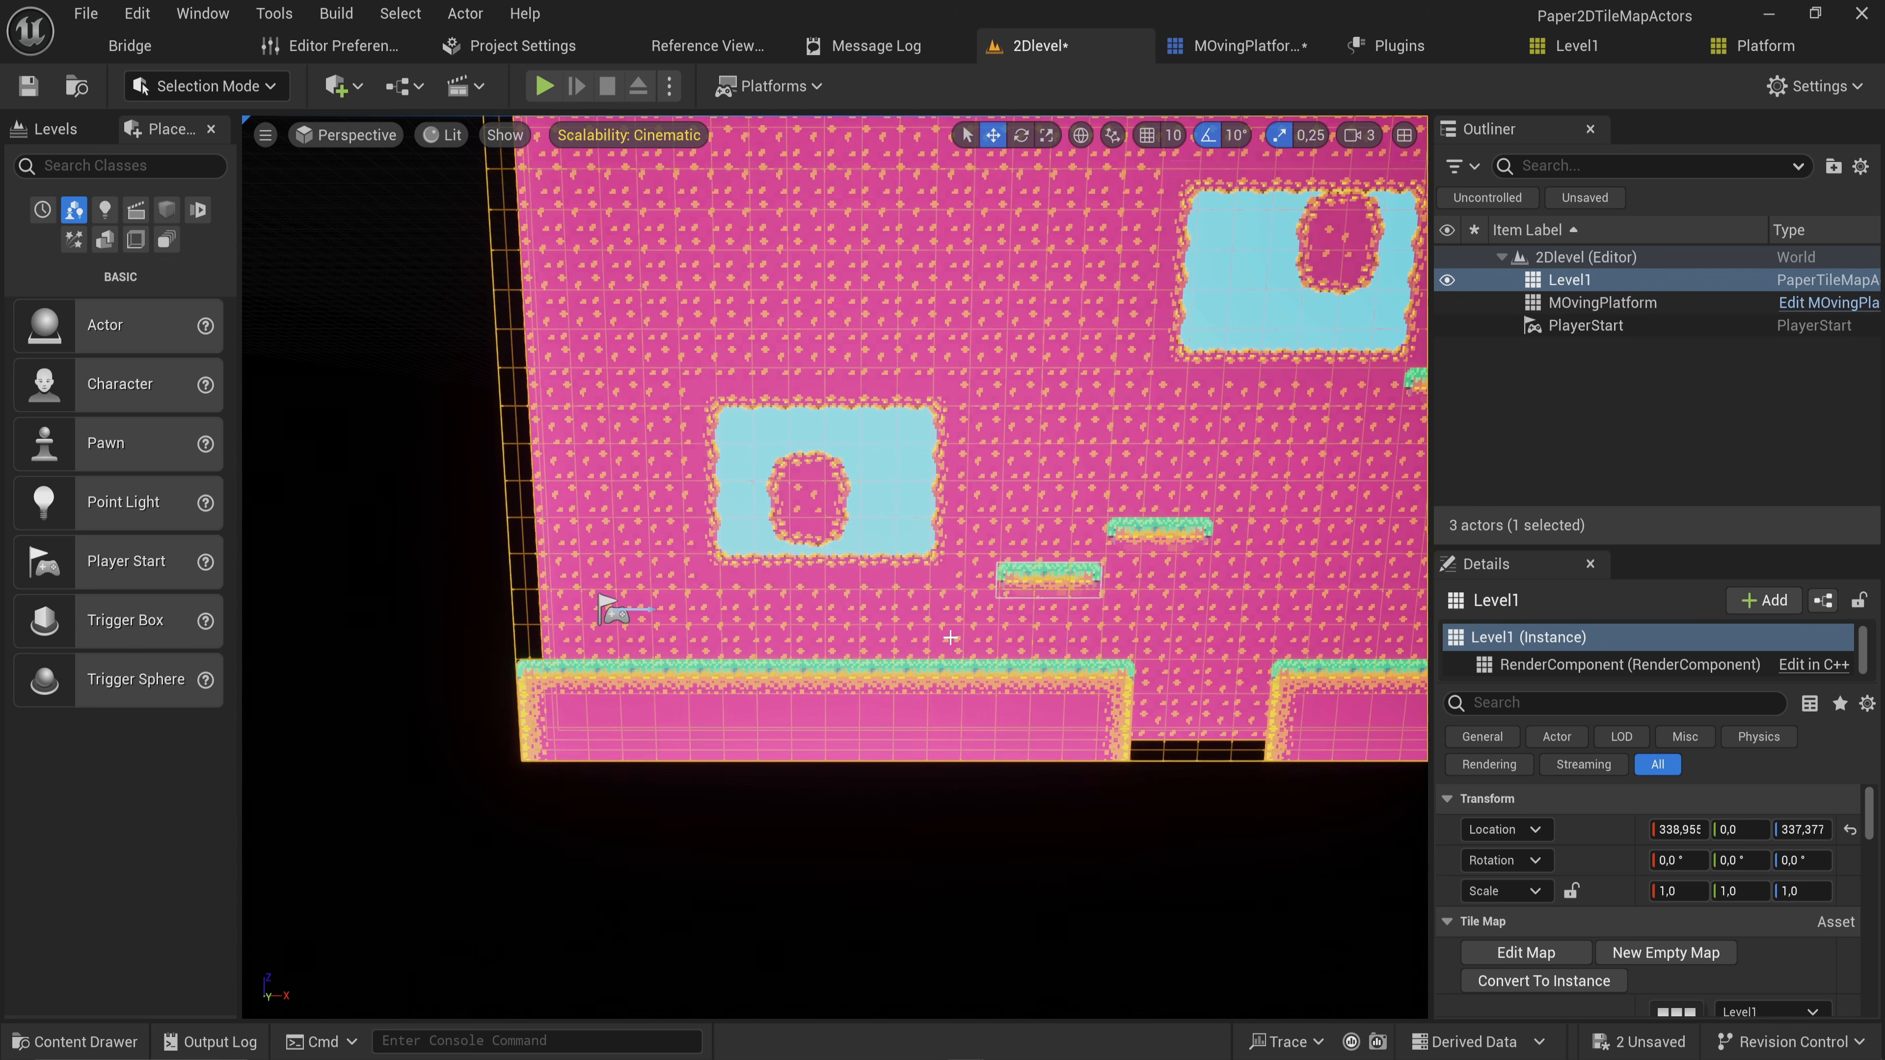
{"action": "right_click_drag", "start_coordinate": [515, 284], "coordinate": [548, 225]}
{"action": "key", "text": "s"}
{"action": "key", "text": "w"}
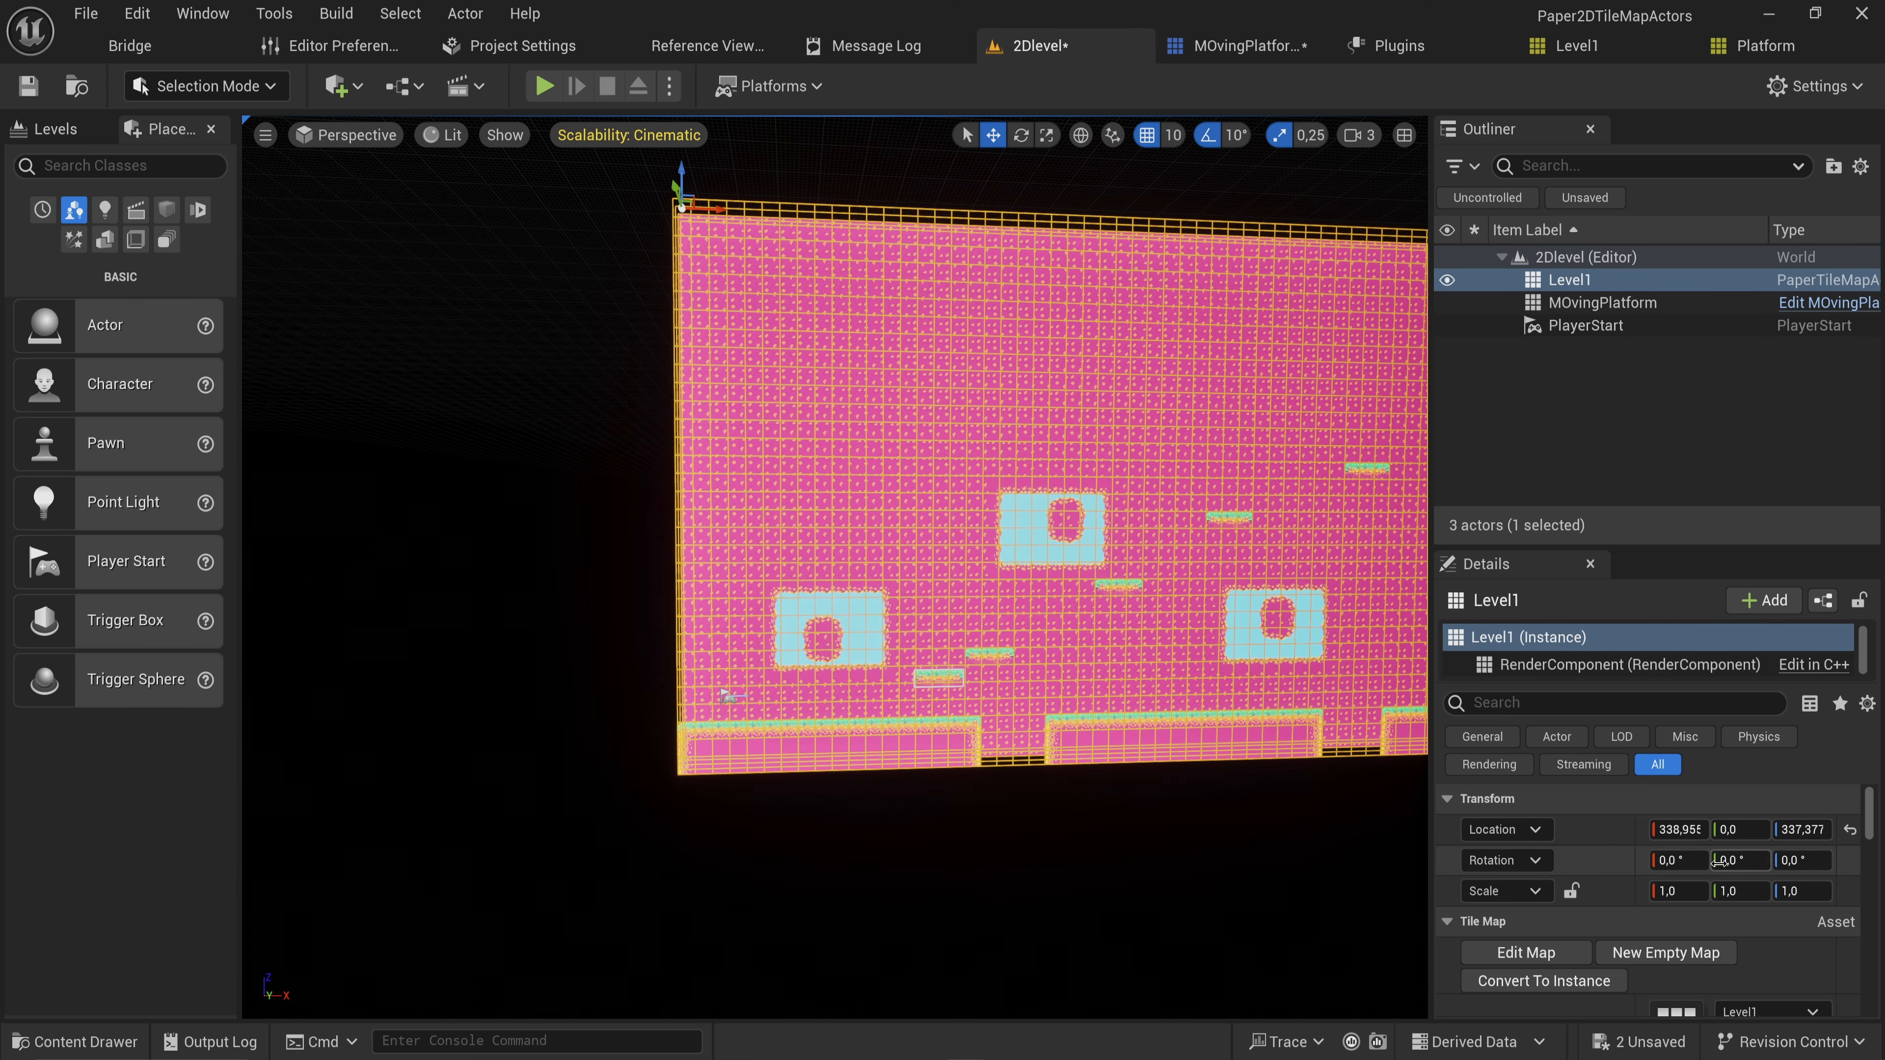
{"action": "left_click", "coordinate": [1676, 829]}
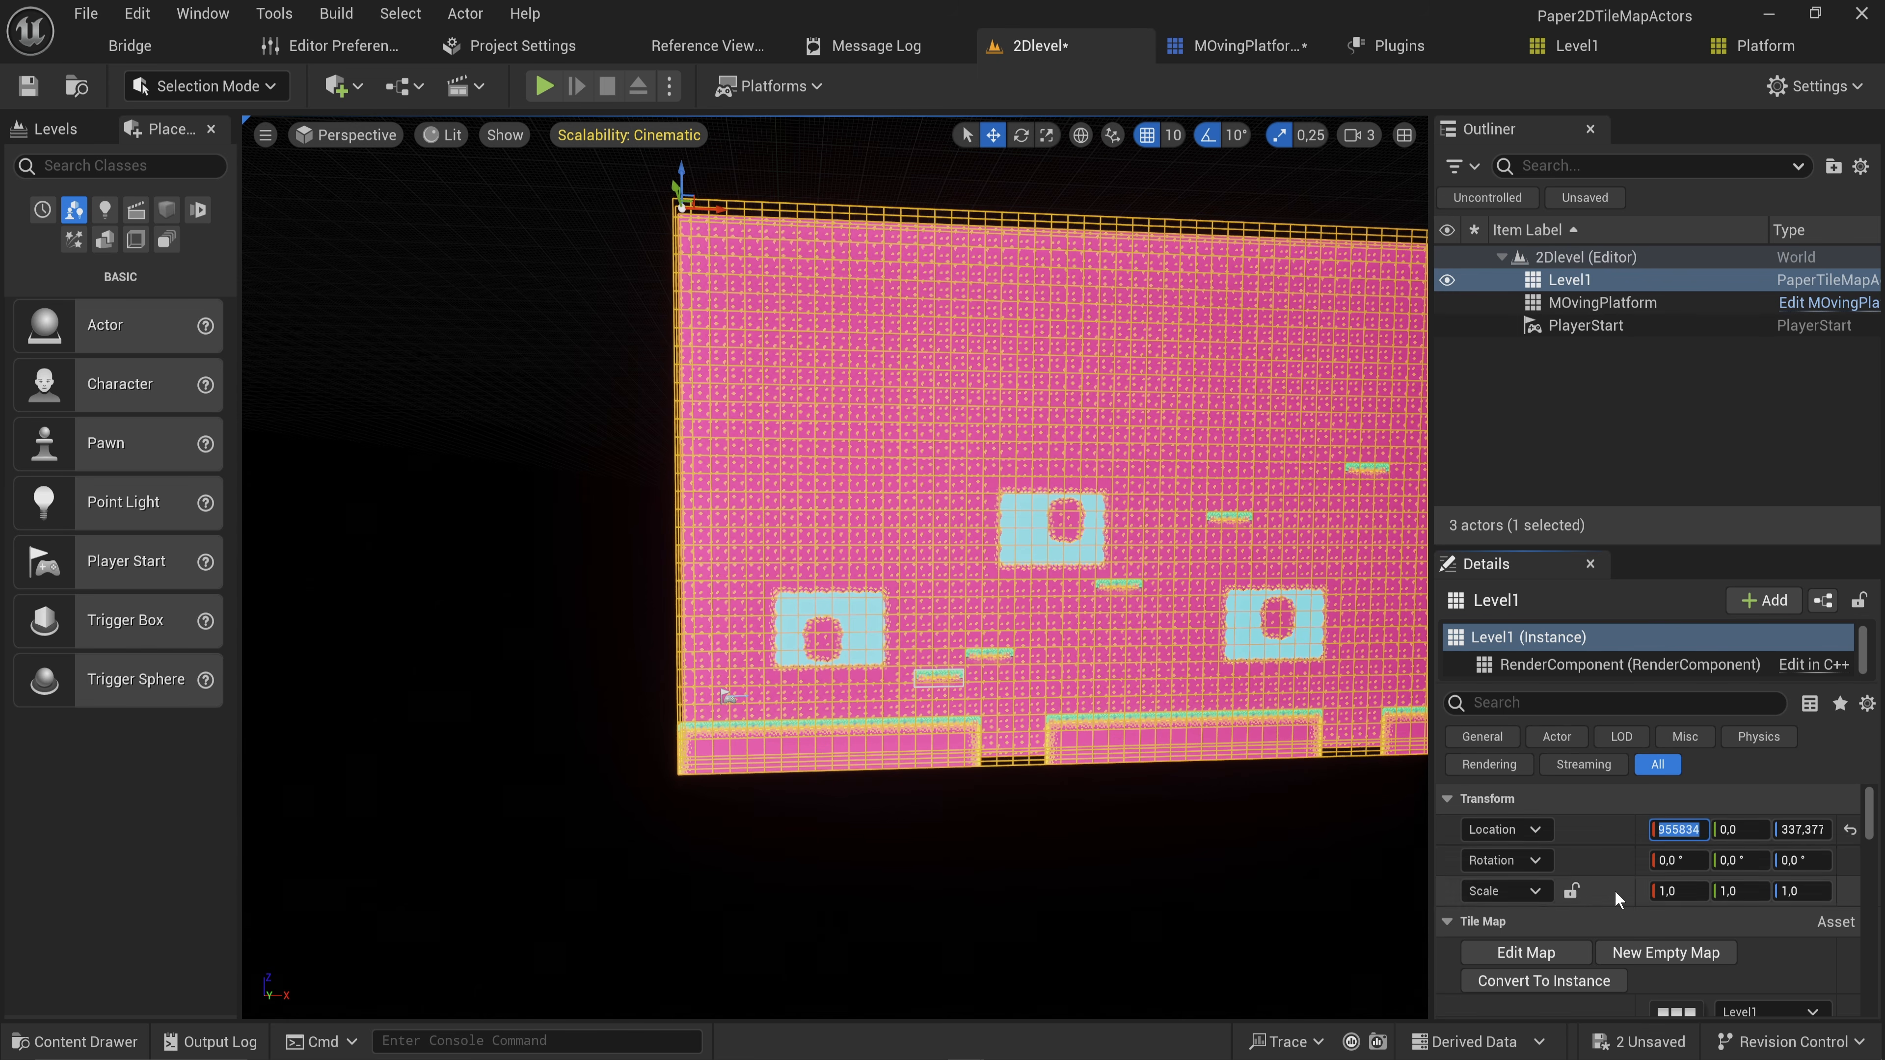
{"action": "type", "text": "0"}
{"action": "left_click", "coordinate": [1811, 830]}
{"action": "type", "text": "0"}
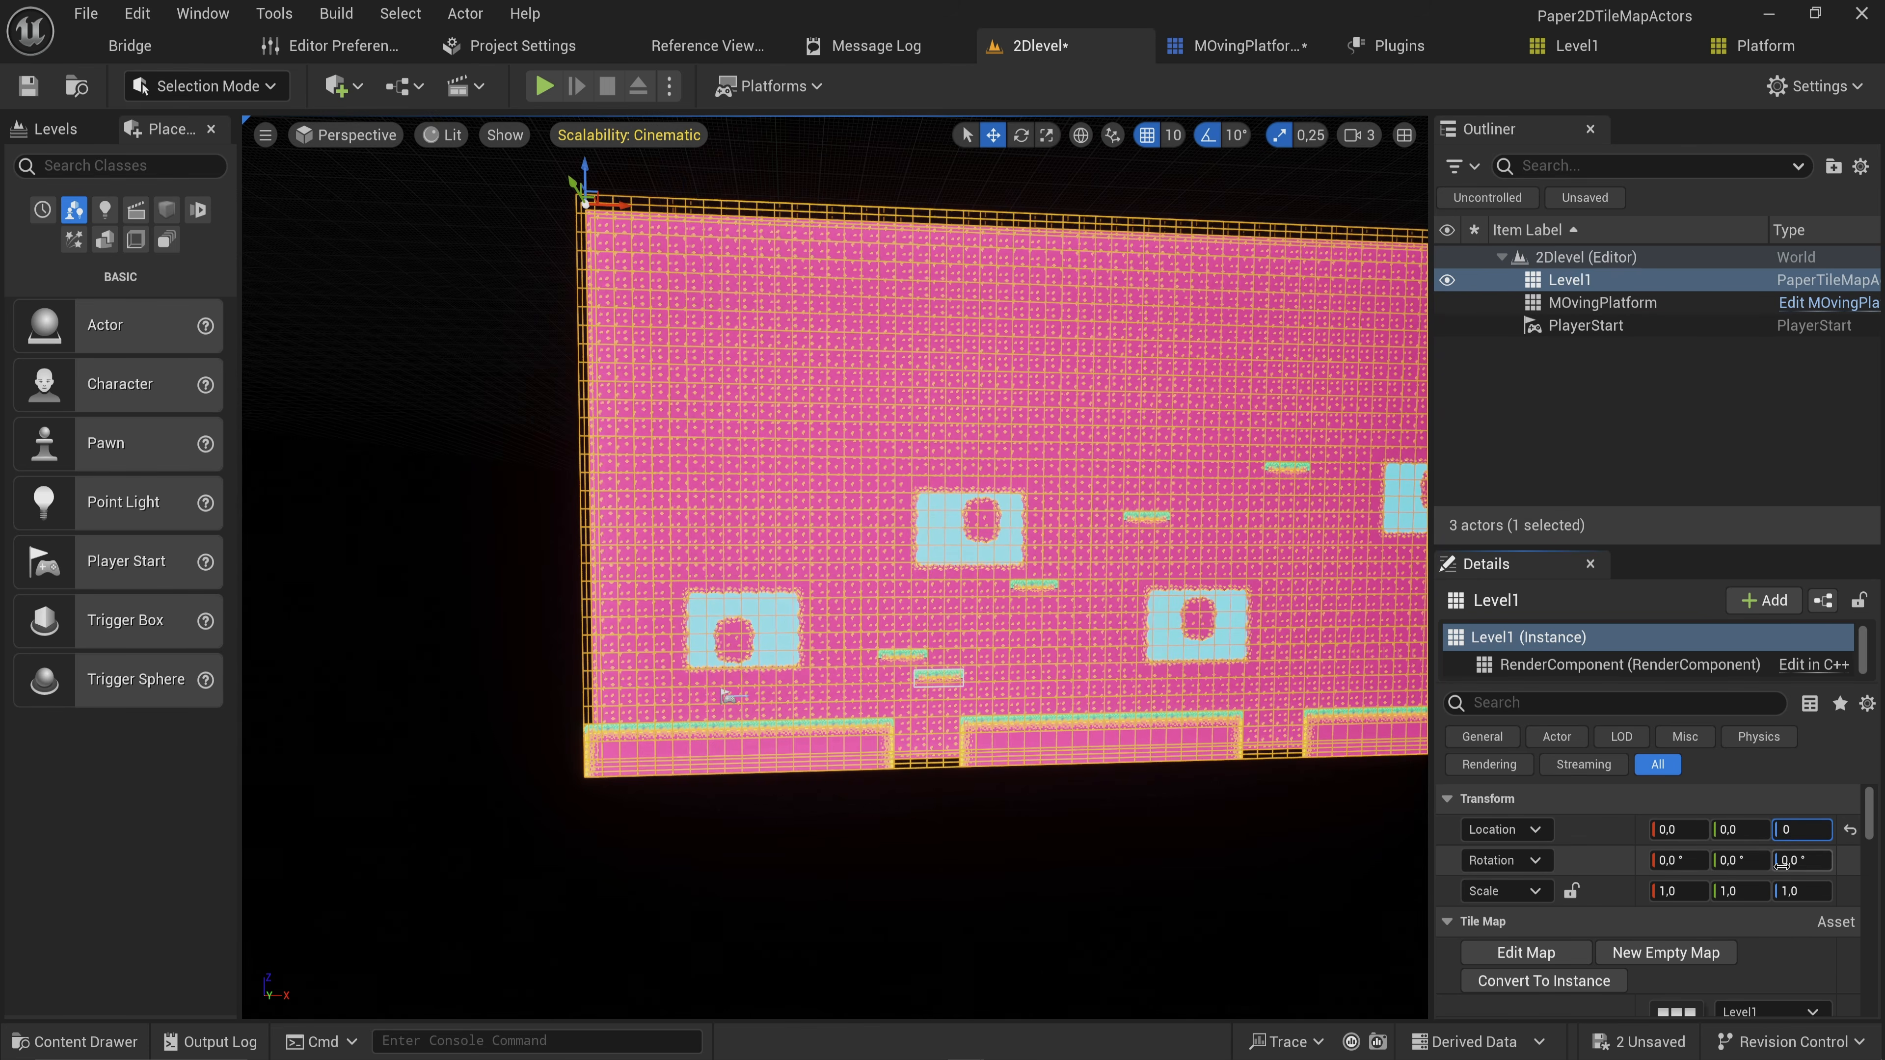
{"action": "key", "text": "Return"}
Examine how the tile map's corner tile sits on its origin, and check the tile size in the Level1 tile map asset
{"action": "right_click_drag", "start_coordinate": [689, 377], "coordinate": [772, 479]}
{"action": "key", "text": "w"}
{"action": "key", "text": "s"}
{"action": "key", "text": "s"}
{"action": "key", "text": "w"}
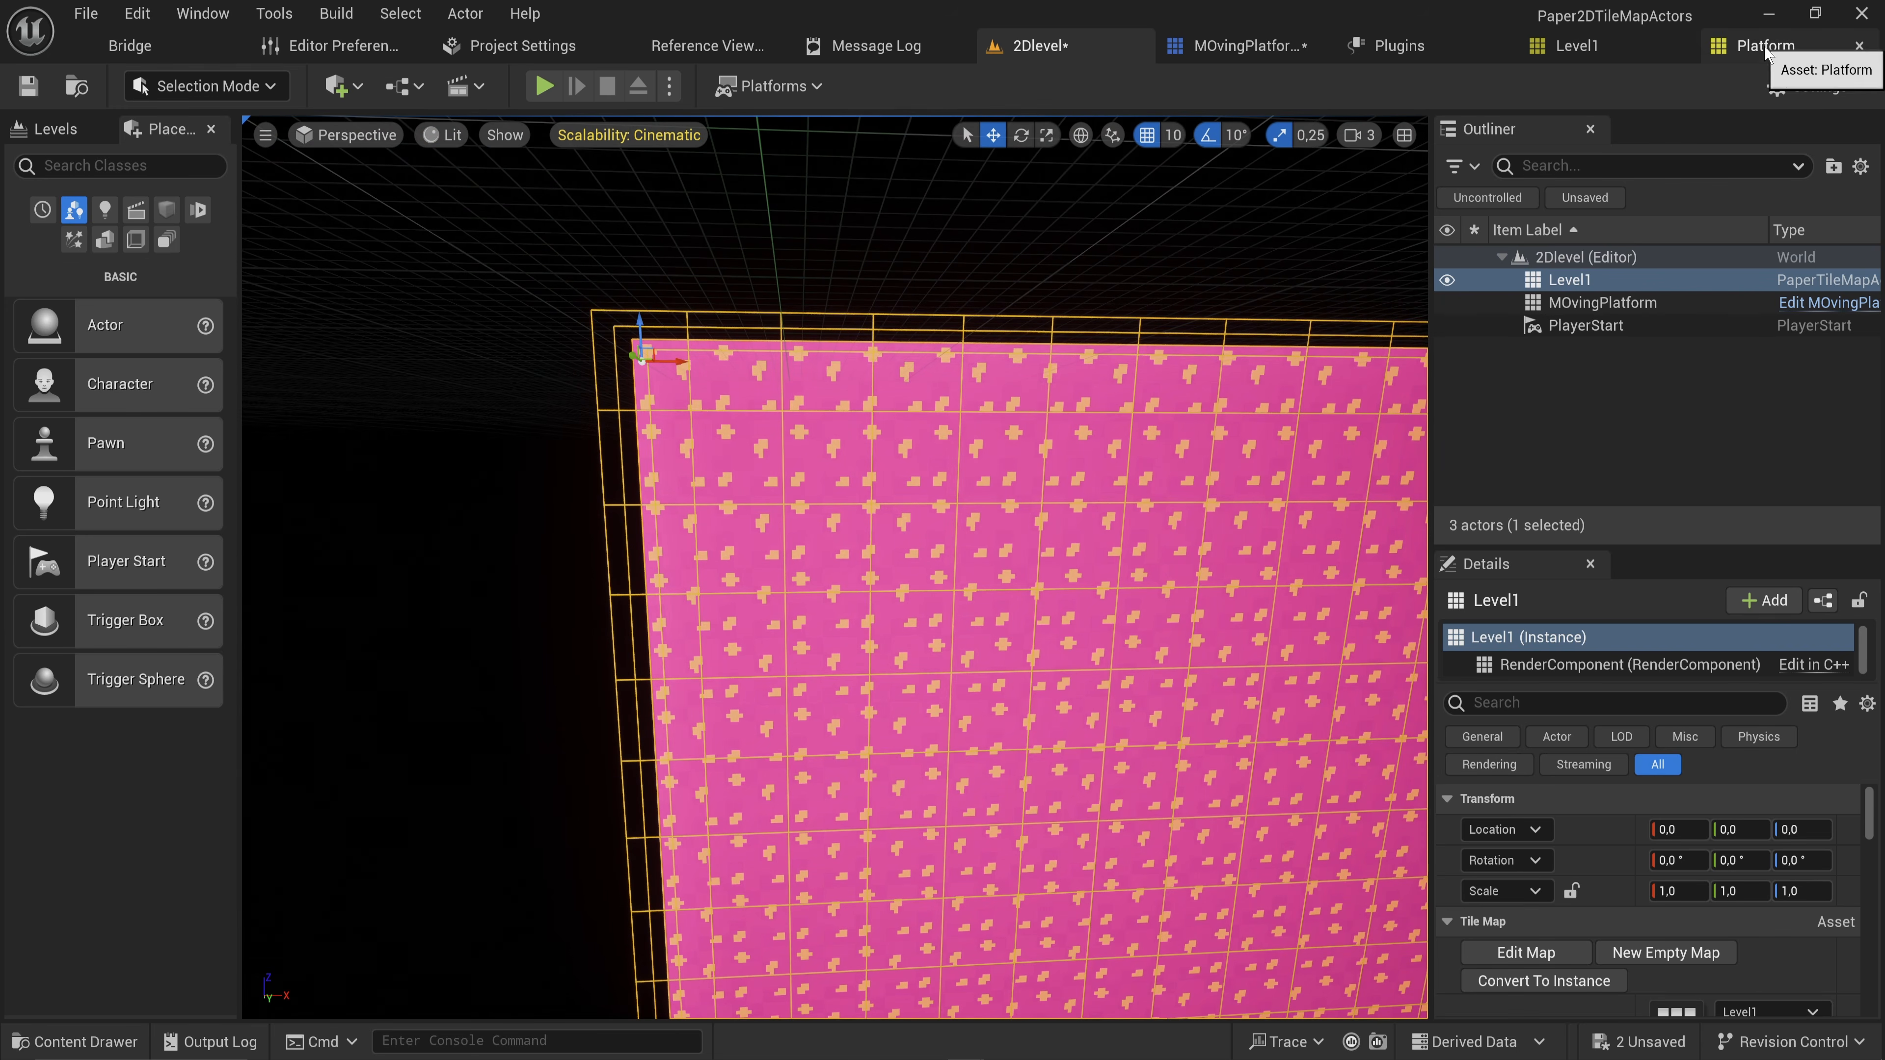
{"action": "left_click", "coordinate": [1573, 45]}
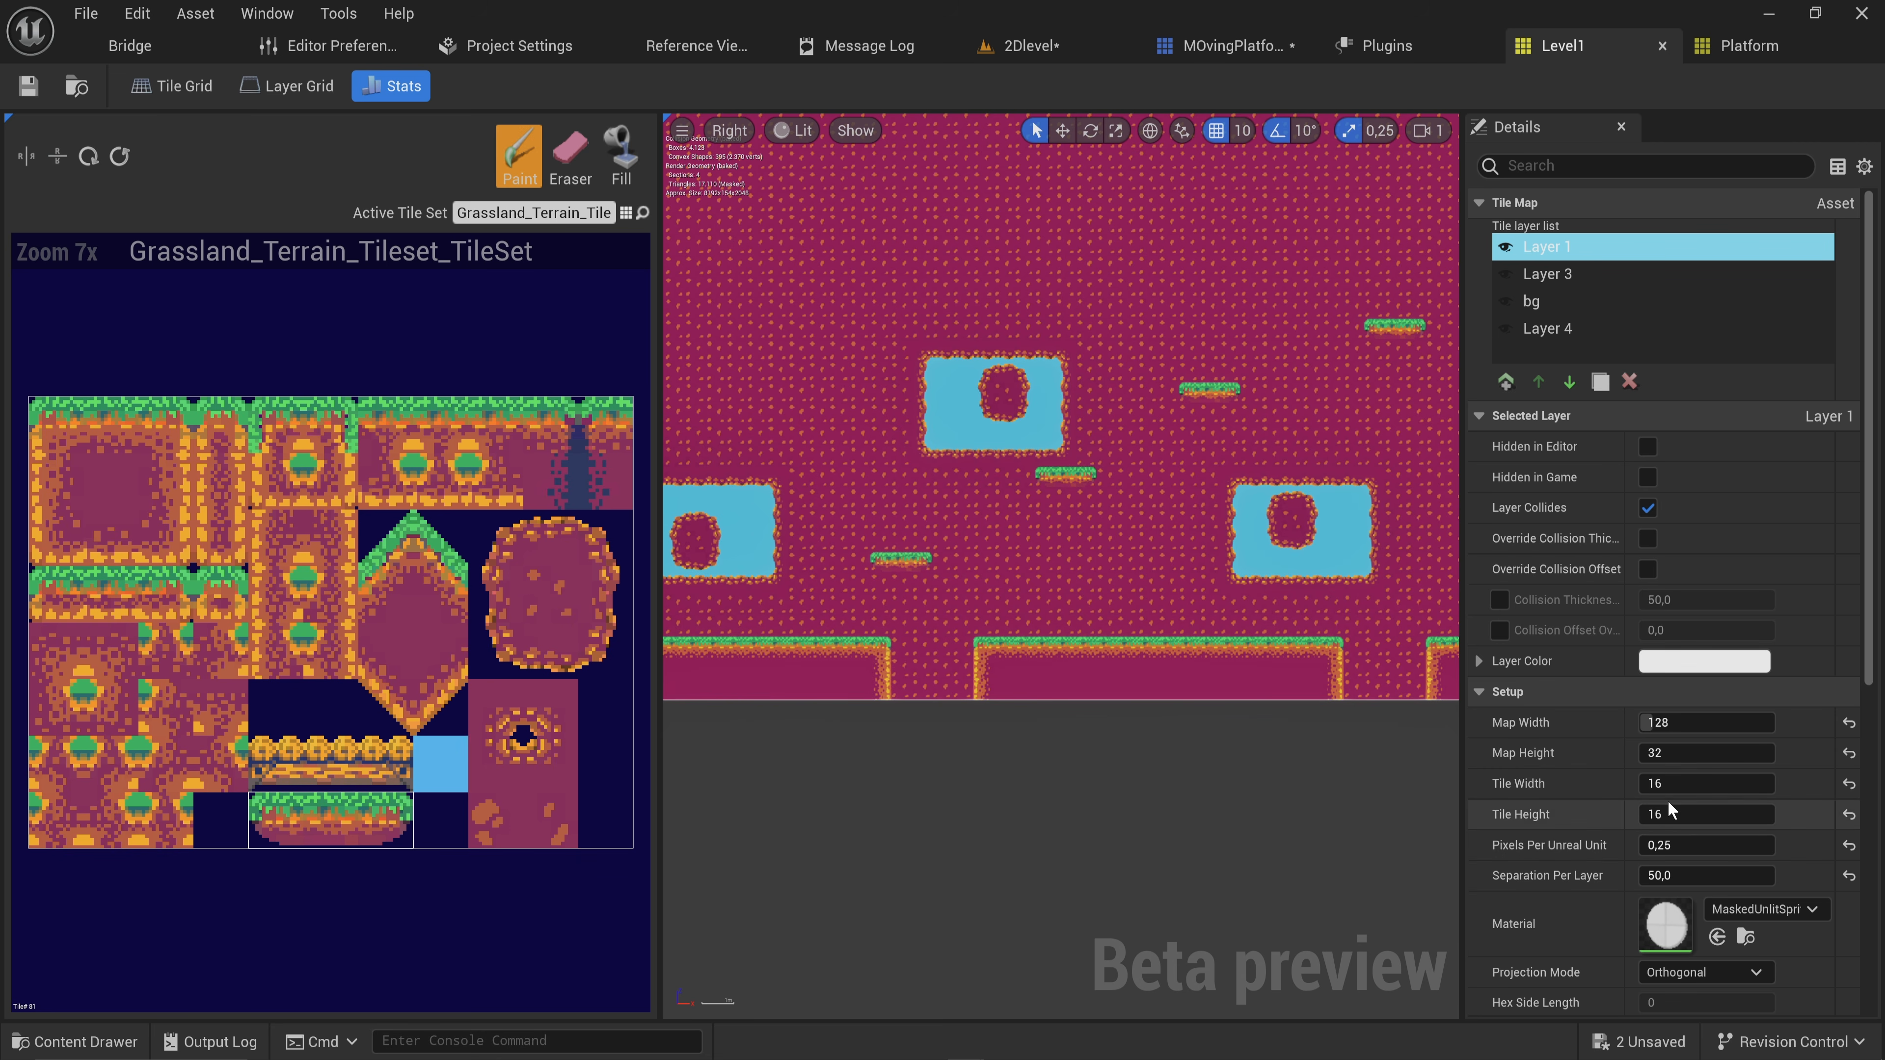
Return to the 2Dlevel map and set the Level1 tile map's X and Z locations to 32
{"action": "left_click", "coordinate": [1037, 58]}
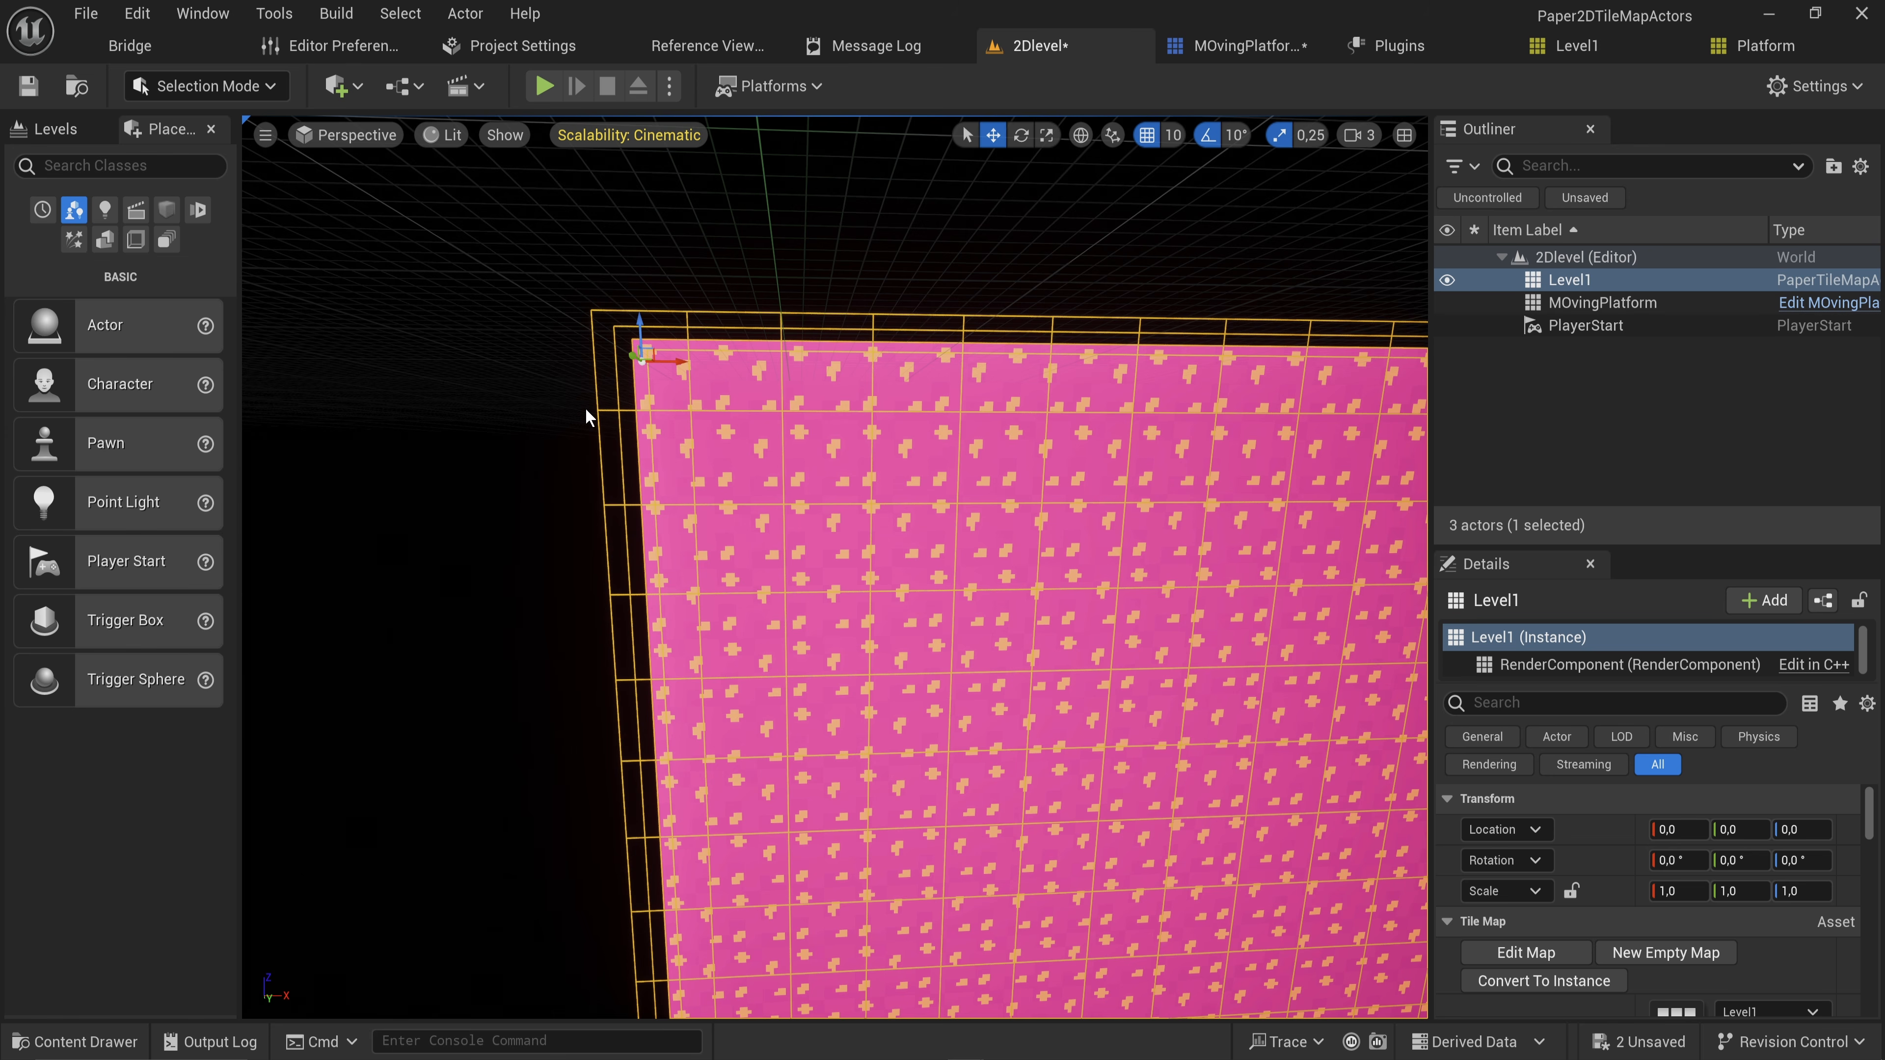
{"action": "left_click", "coordinate": [1677, 830]}
{"action": "type", "text": "32"}
{"action": "key", "text": "Tab"}
{"action": "key", "text": "Tab"}
{"action": "key", "text": "Return"}
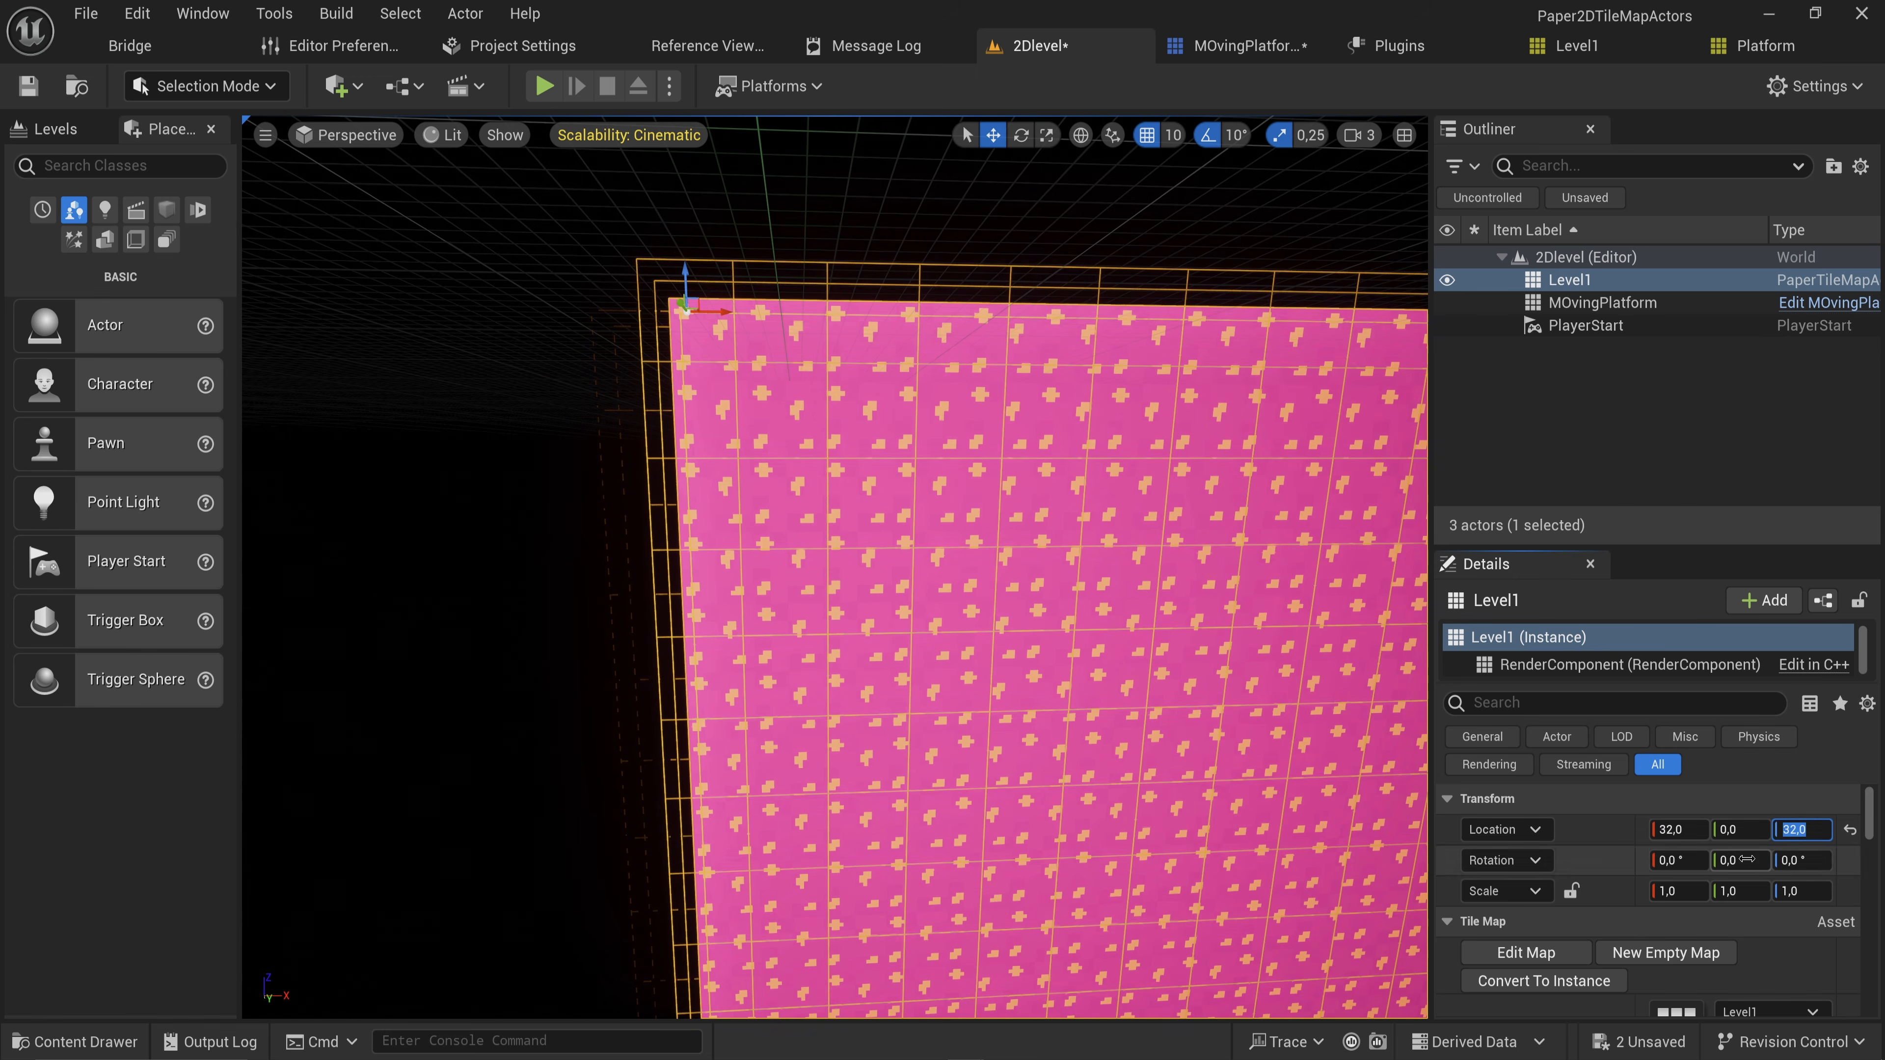
Check which grid snap sizes the level viewport offers
{"action": "right_click_drag", "start_coordinate": [878, 563], "coordinate": [772, 675]}
{"action": "key", "text": "w"}
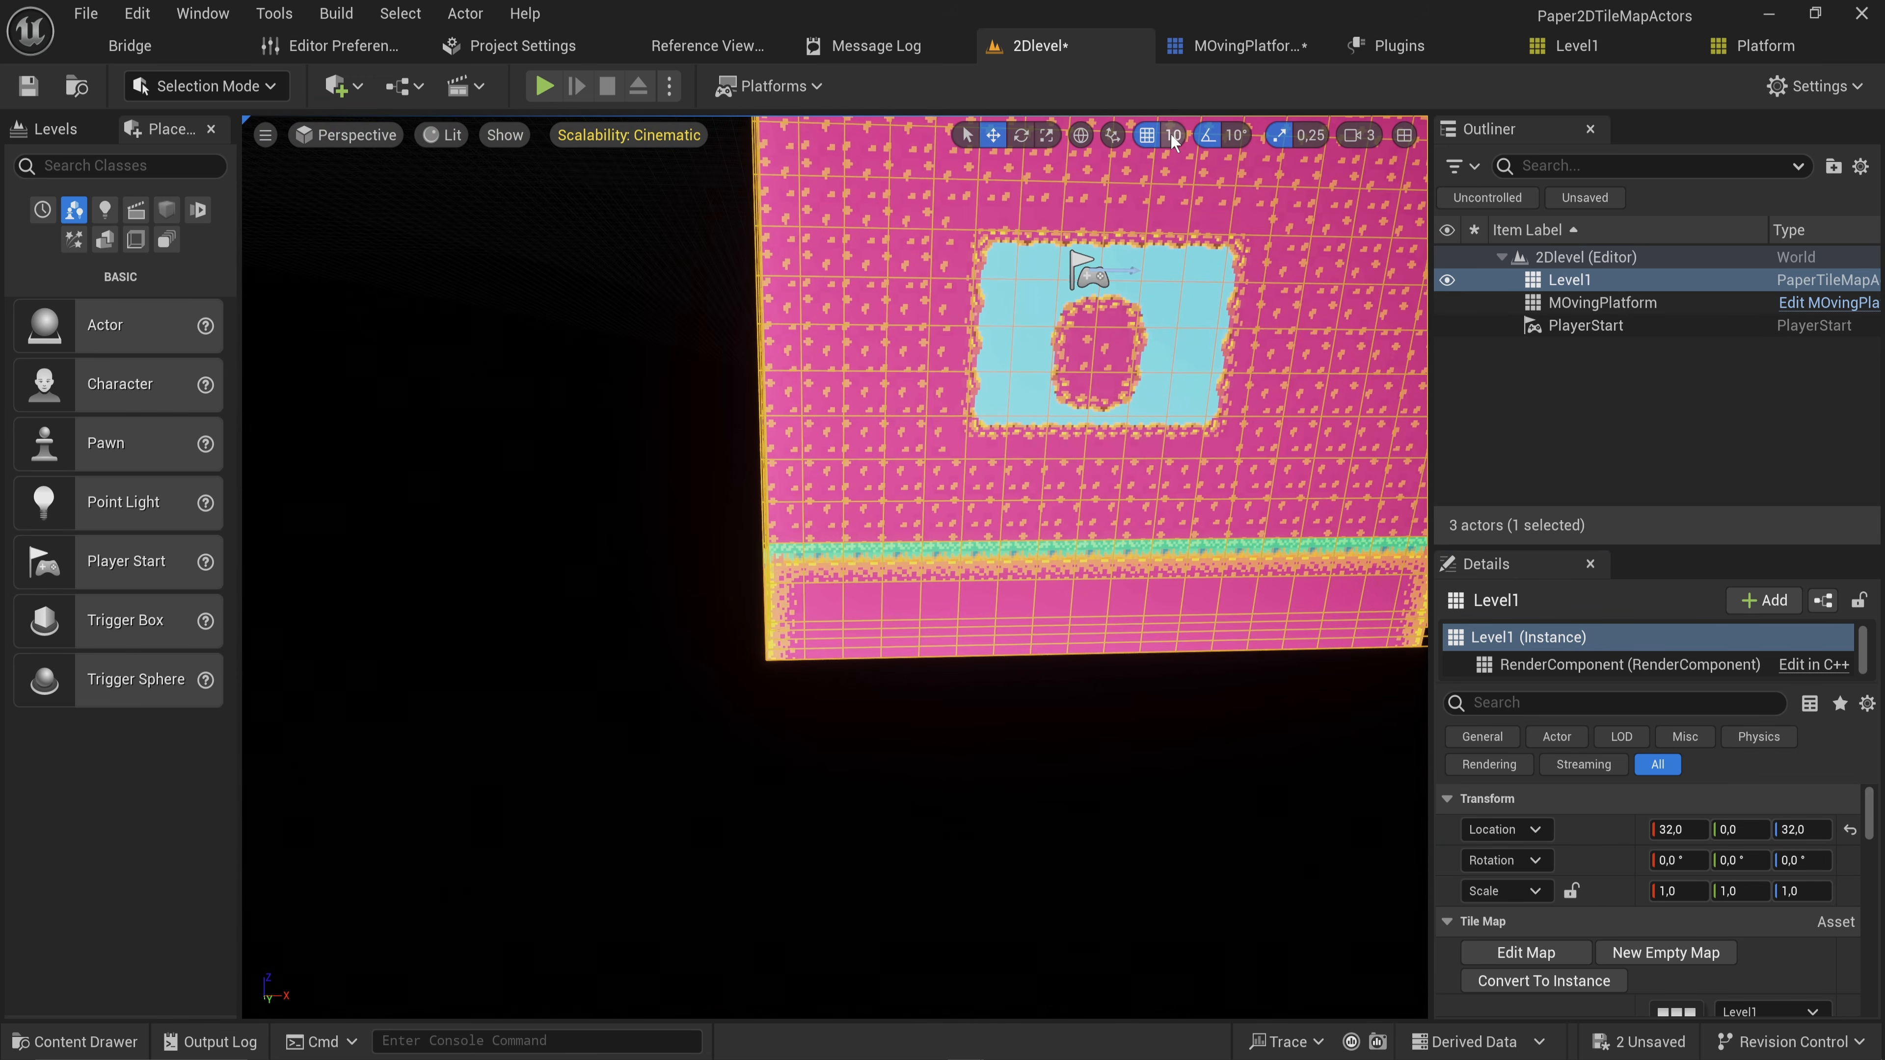
{"action": "left_click", "coordinate": [1173, 136]}
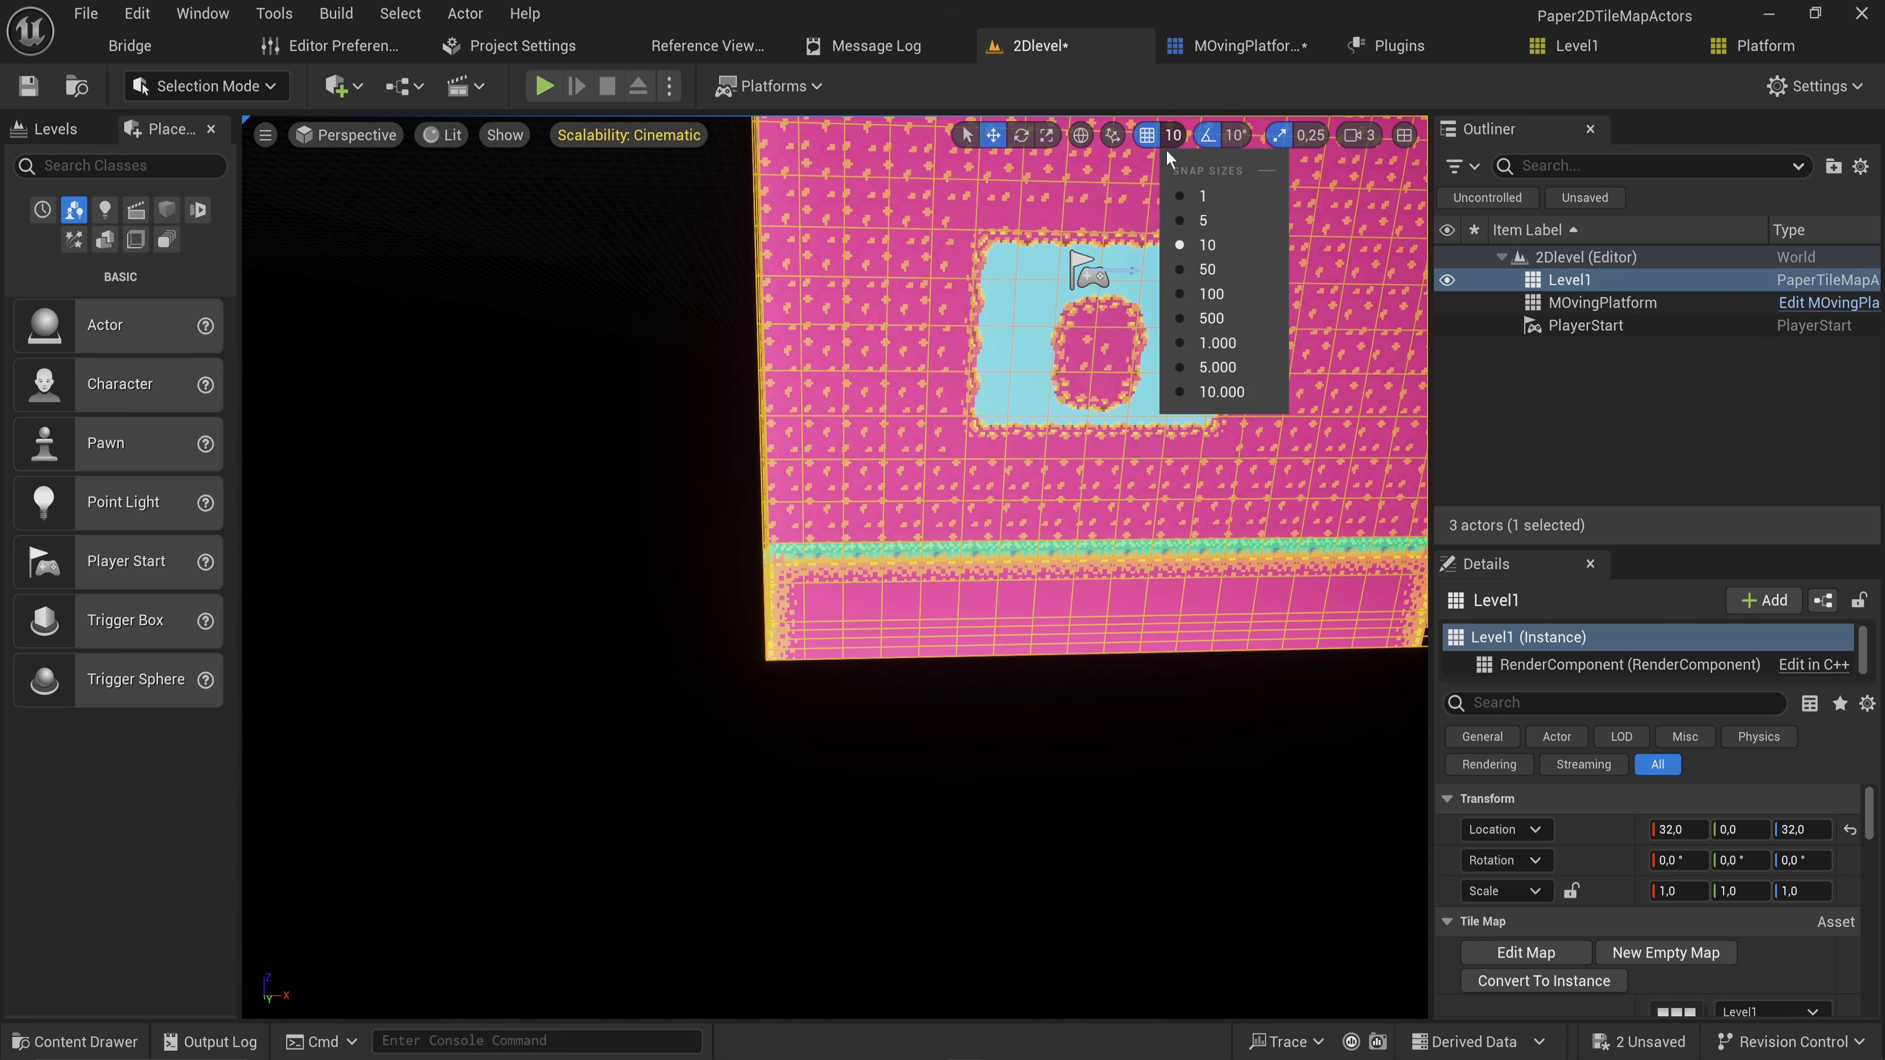
{"action": "right_click_drag", "start_coordinate": [777, 315], "coordinate": [883, 281]}
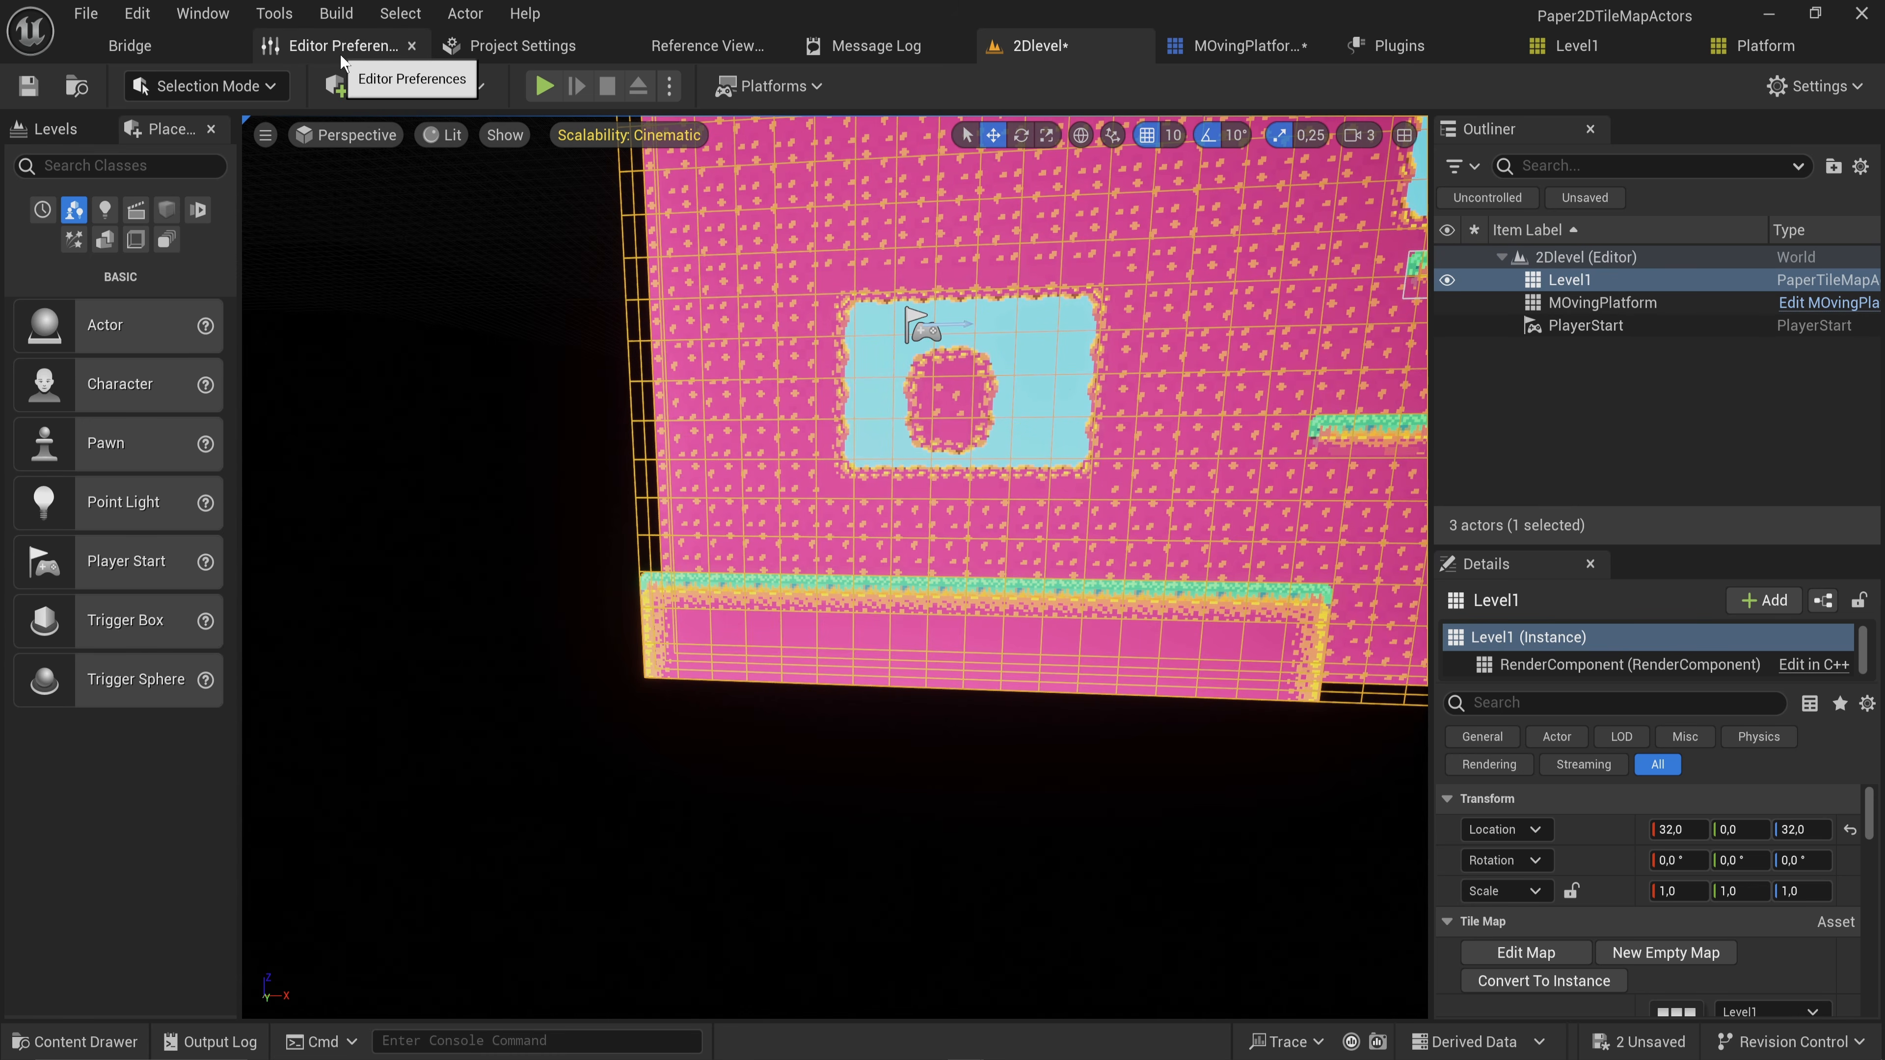
In Editor Preferences, add a 64 entry to Decimal Grid Sizes, reorder it to the first index, and save everything
{"action": "left_click", "coordinate": [155, 14]}
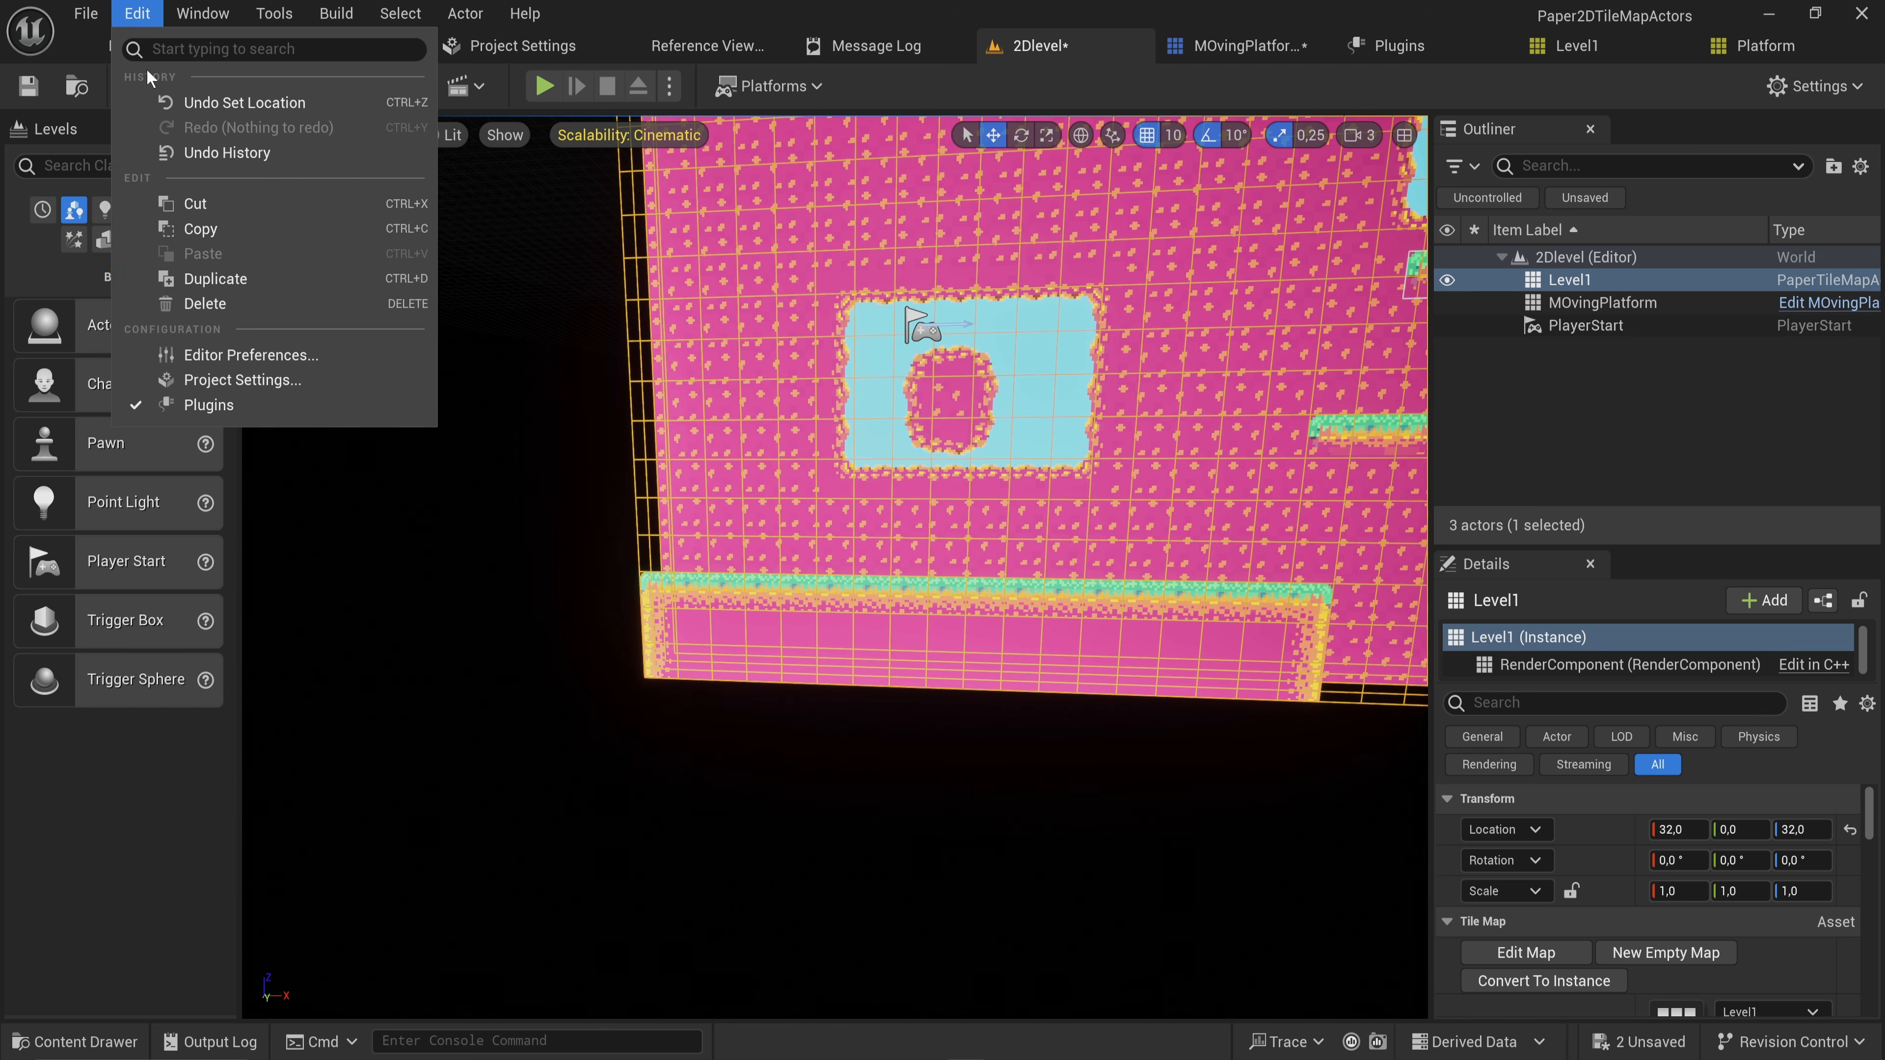
{"action": "left_click", "coordinate": [177, 355]}
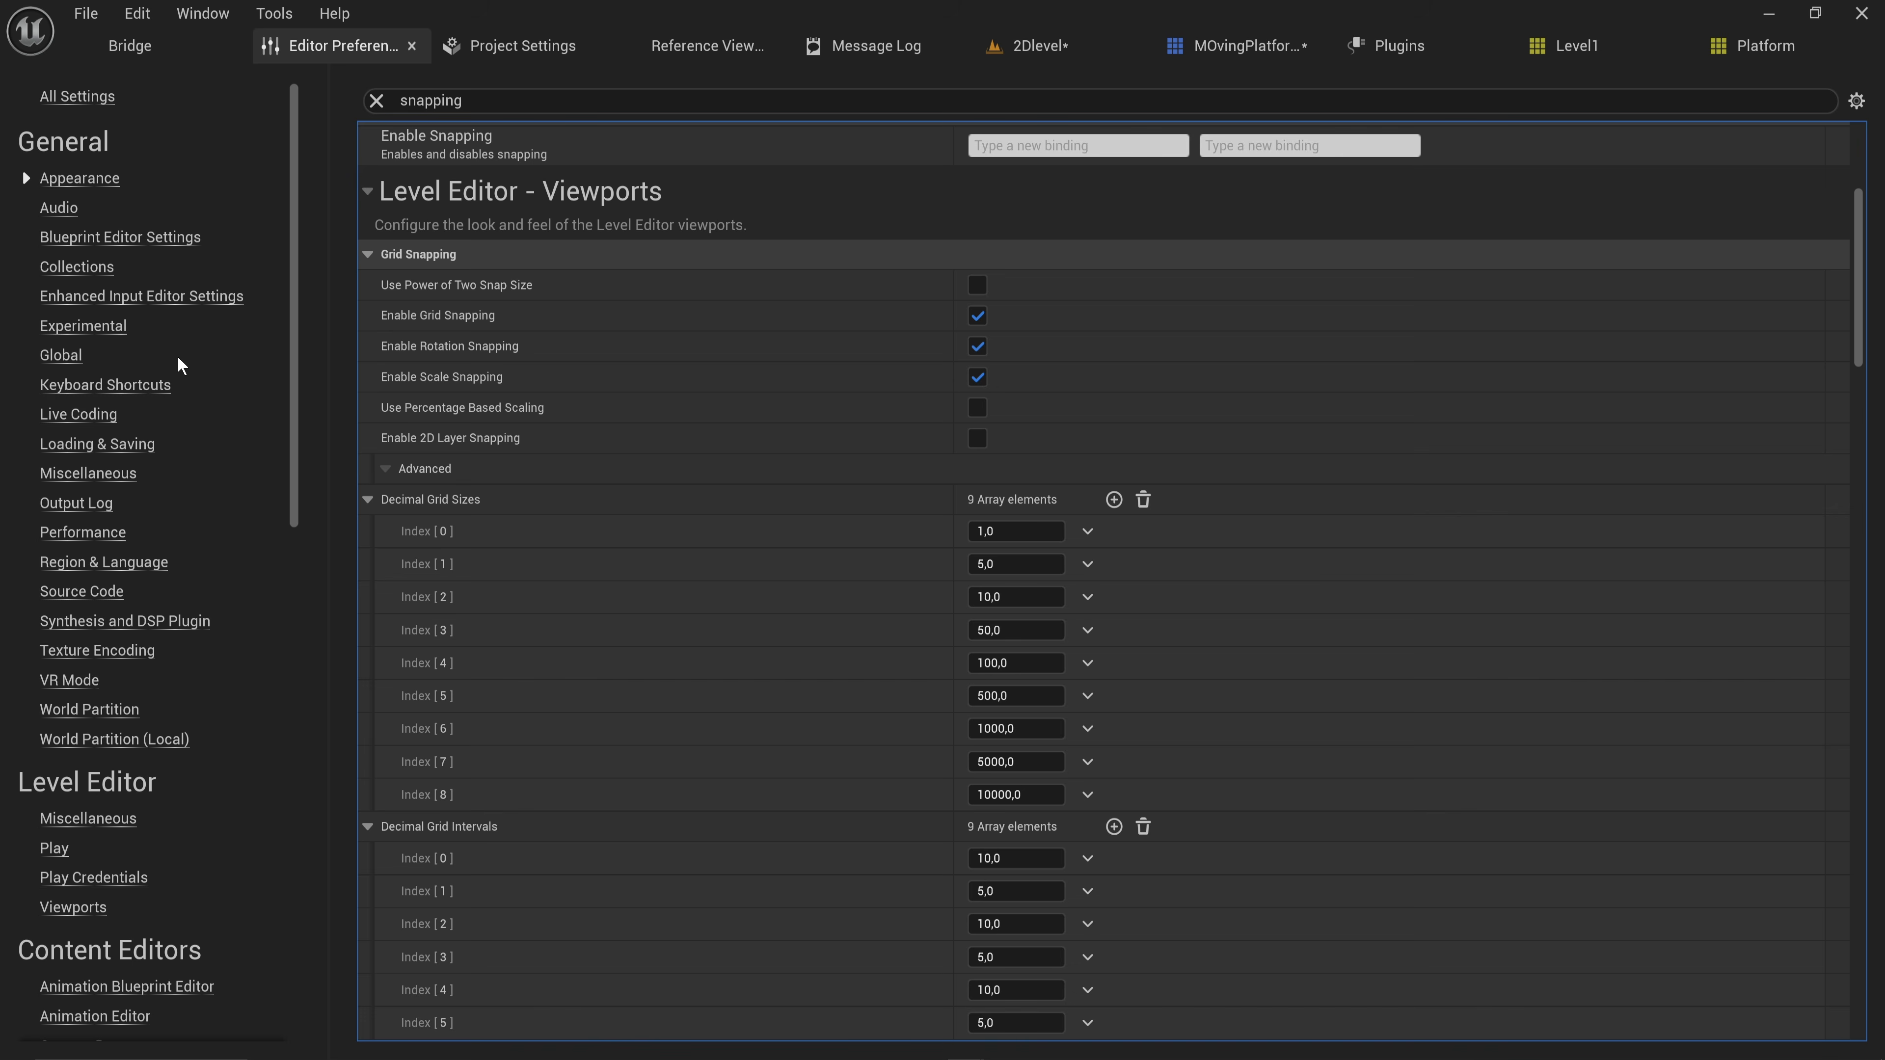
{"action": "left_click_drag", "start_coordinate": [482, 101], "coordinate": [400, 100]}
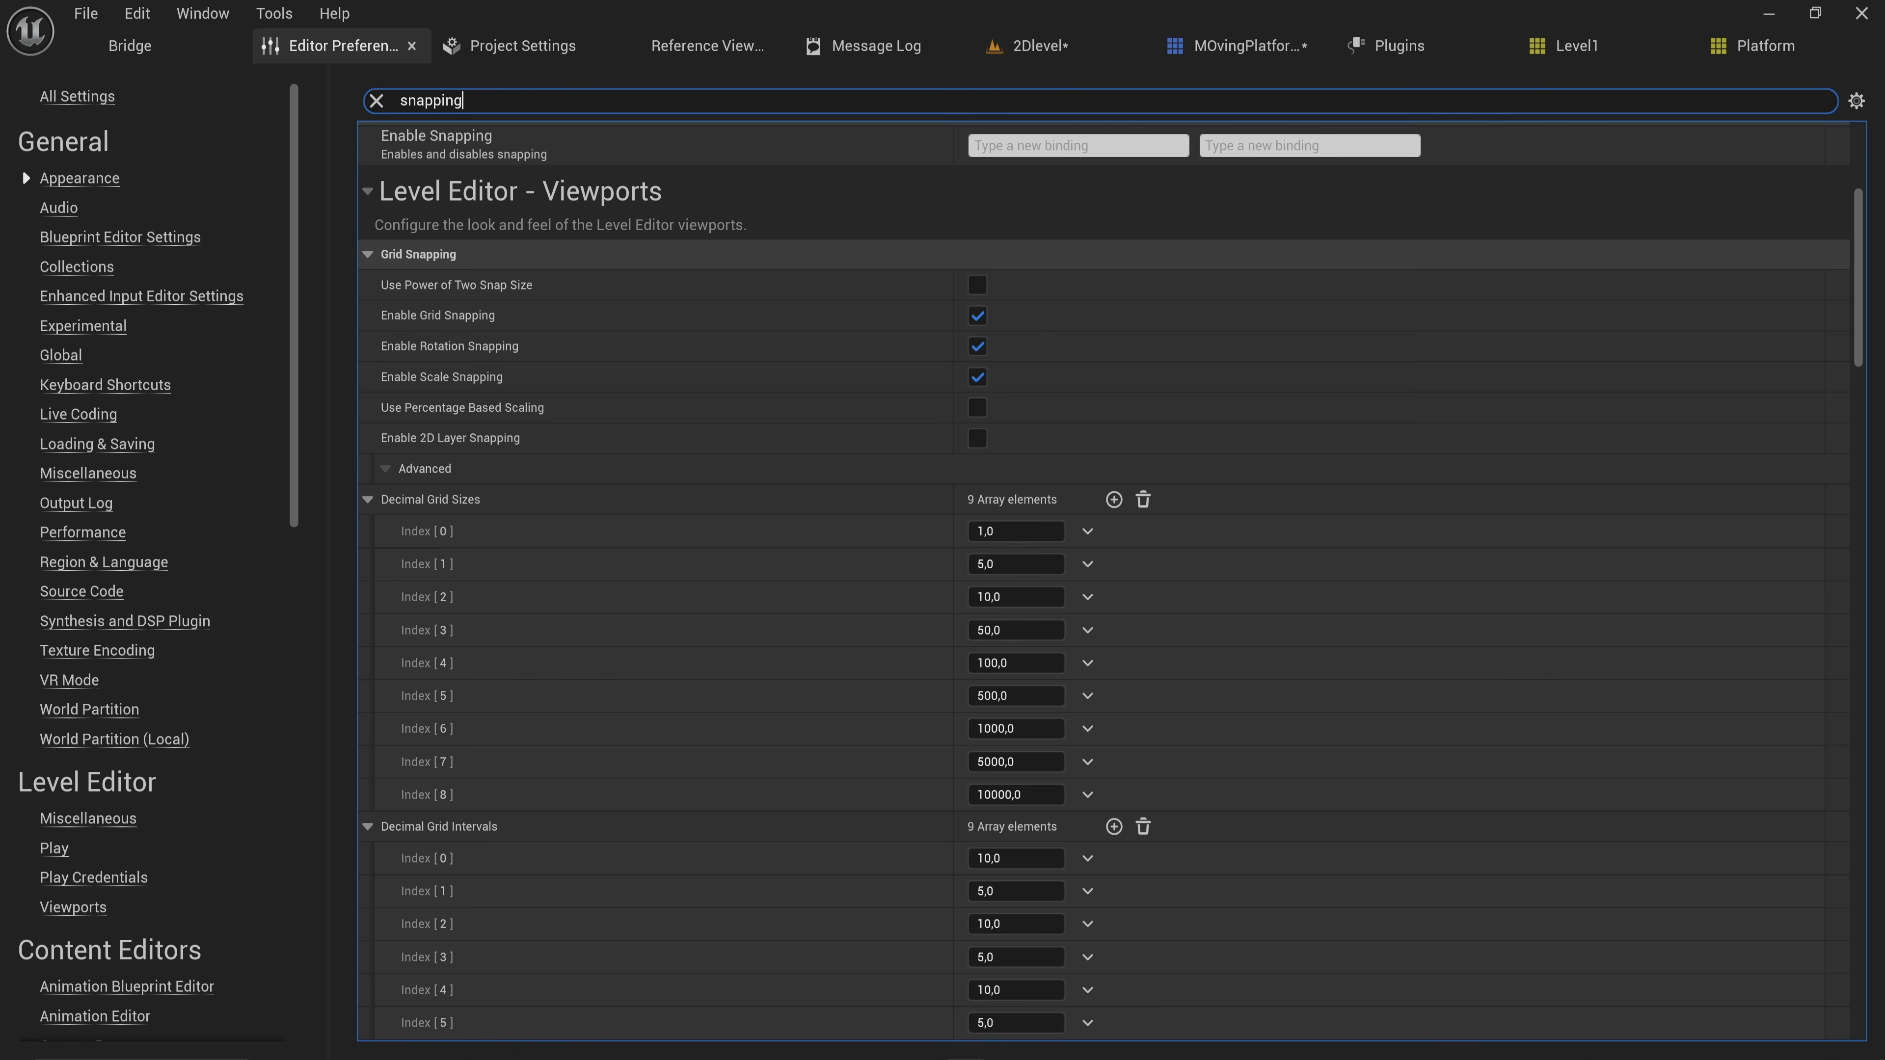
{"action": "scroll", "coordinate": [737, 467], "scroll_direction": "up", "scroll_amount": 4}
{"action": "scroll", "coordinate": [731, 442], "scroll_direction": "down", "scroll_amount": 3}
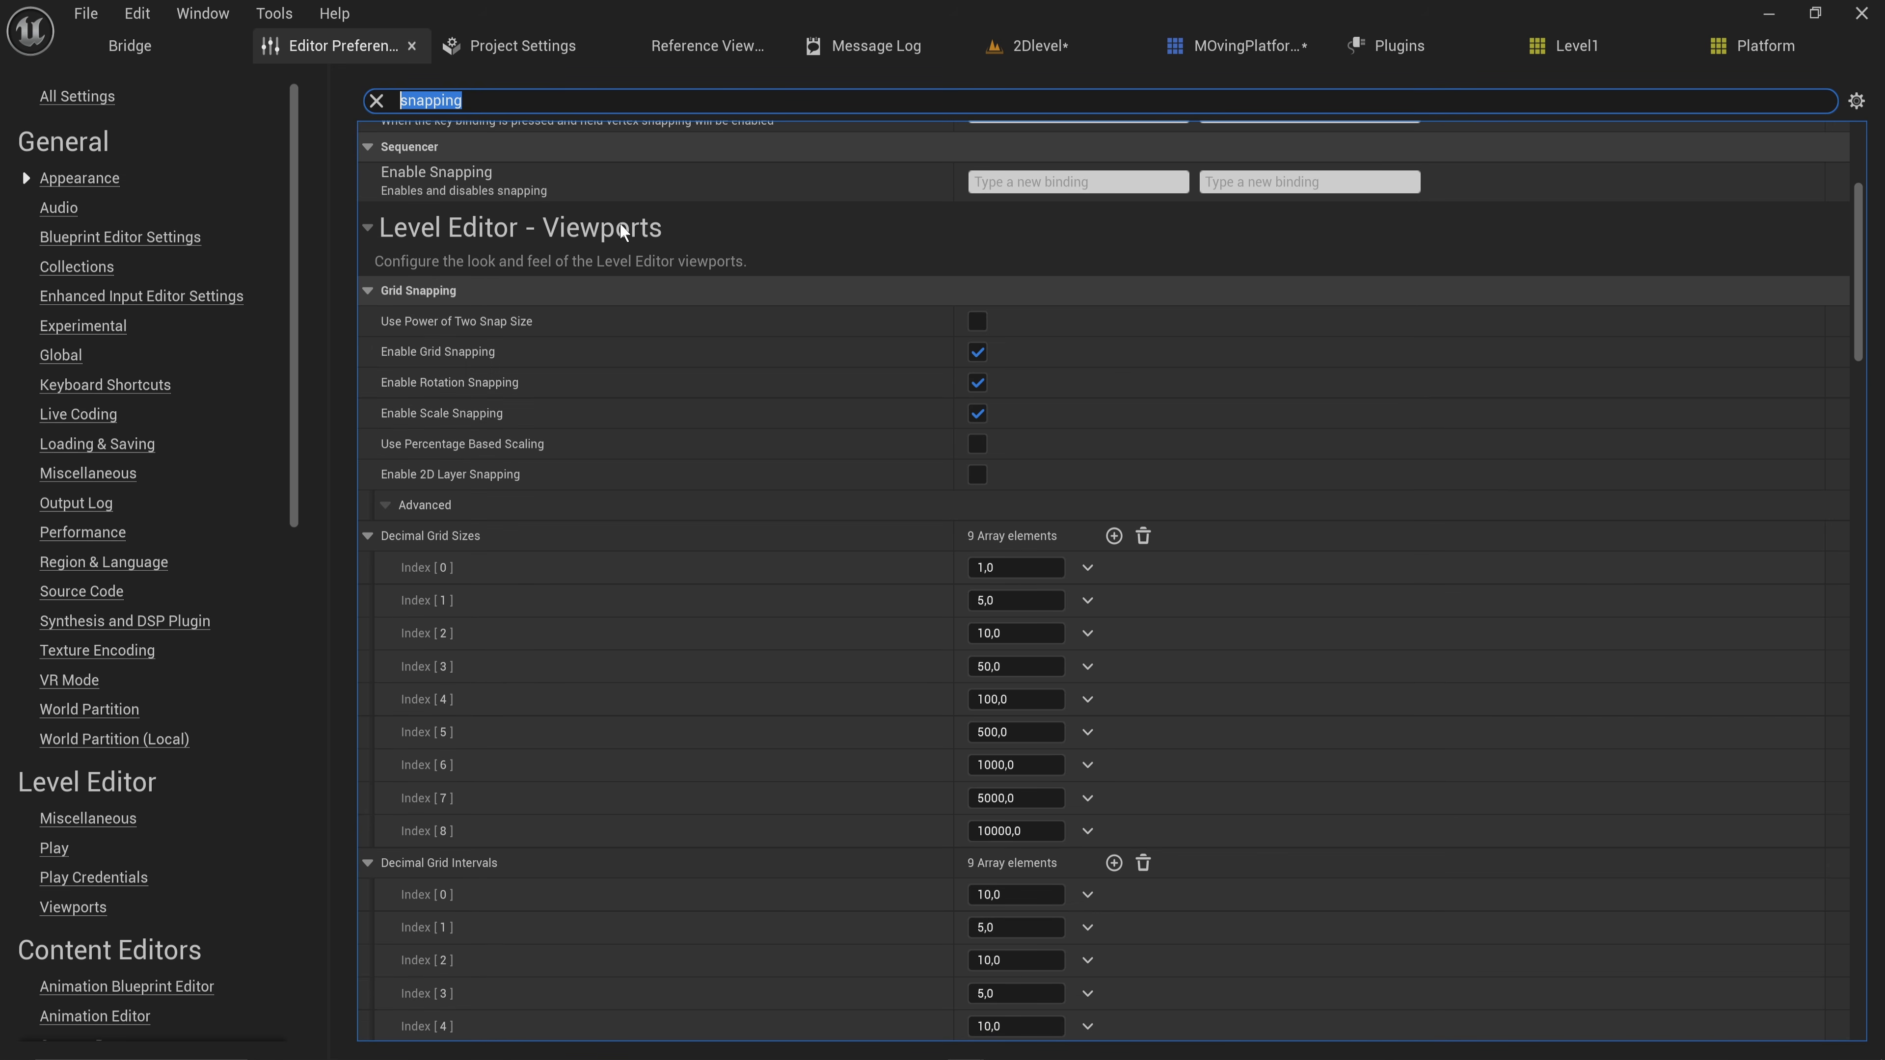
{"action": "scroll", "coordinate": [613, 258], "scroll_direction": "down", "scroll_amount": 4}
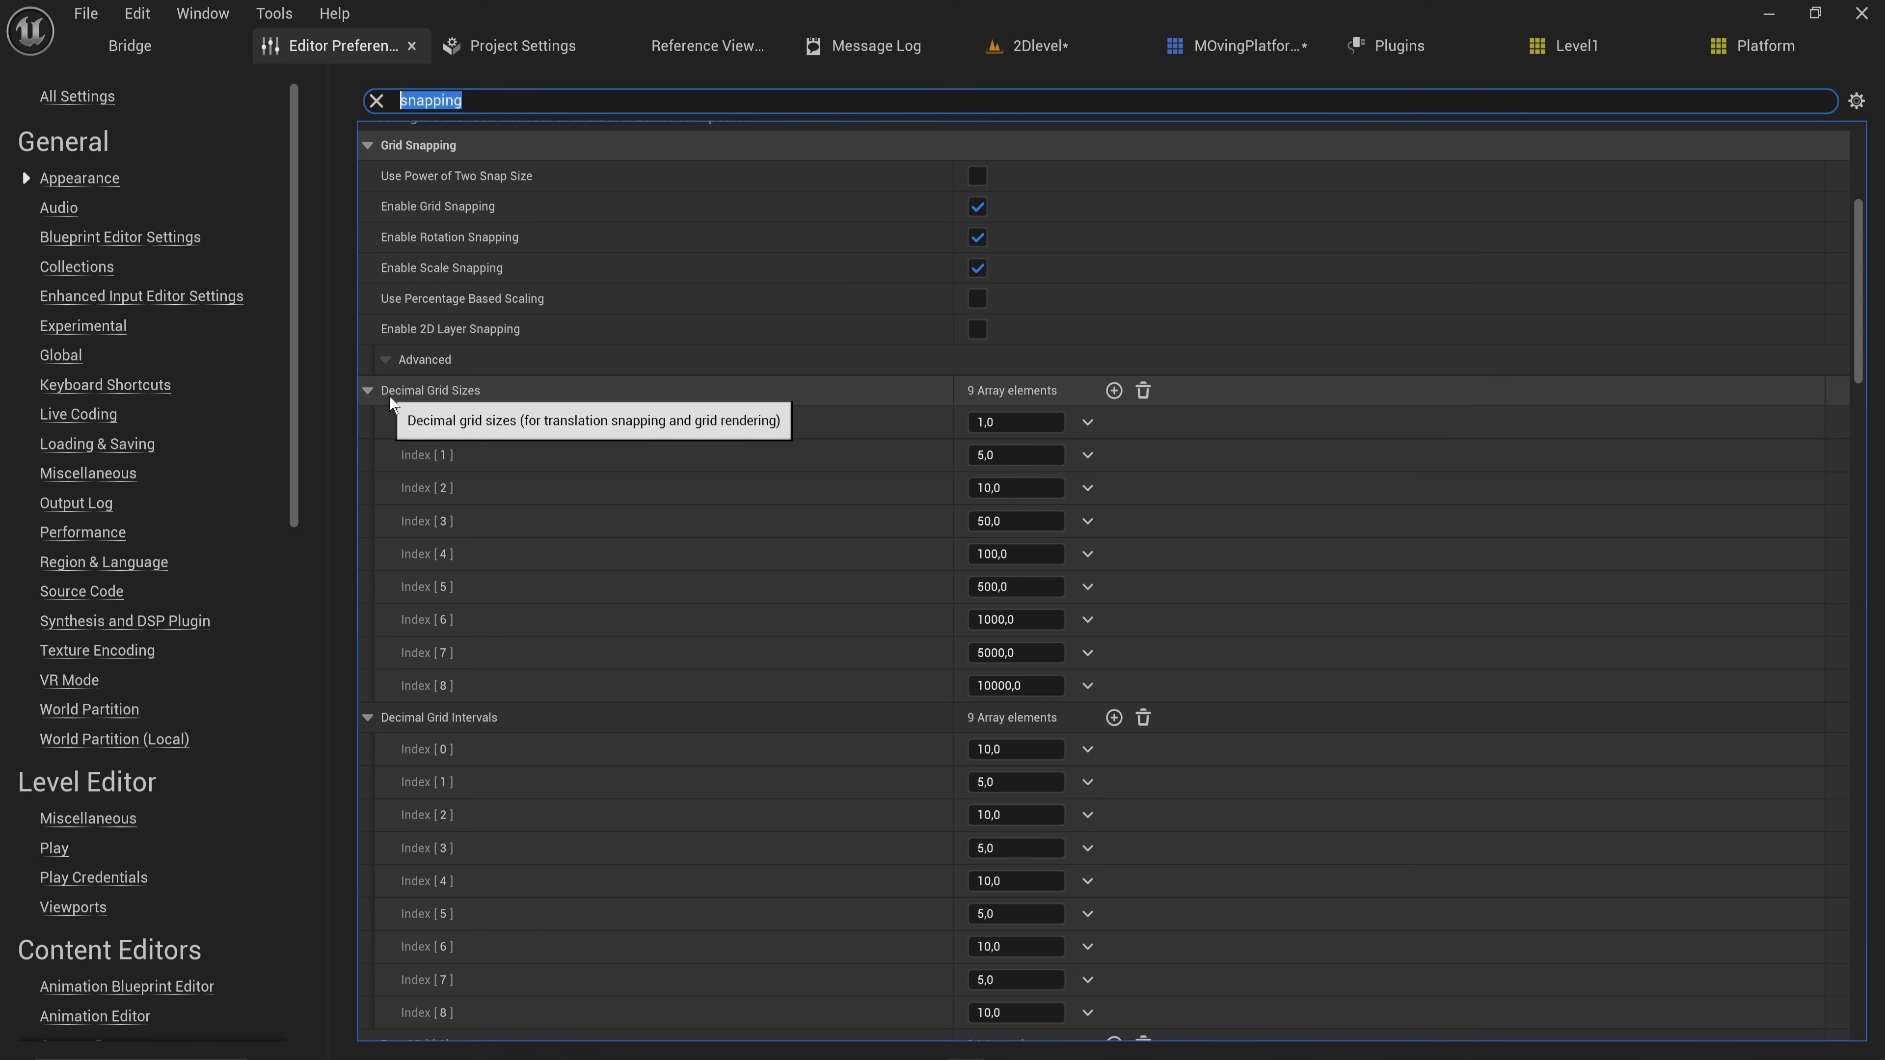
{"action": "left_click", "coordinate": [1114, 391]}
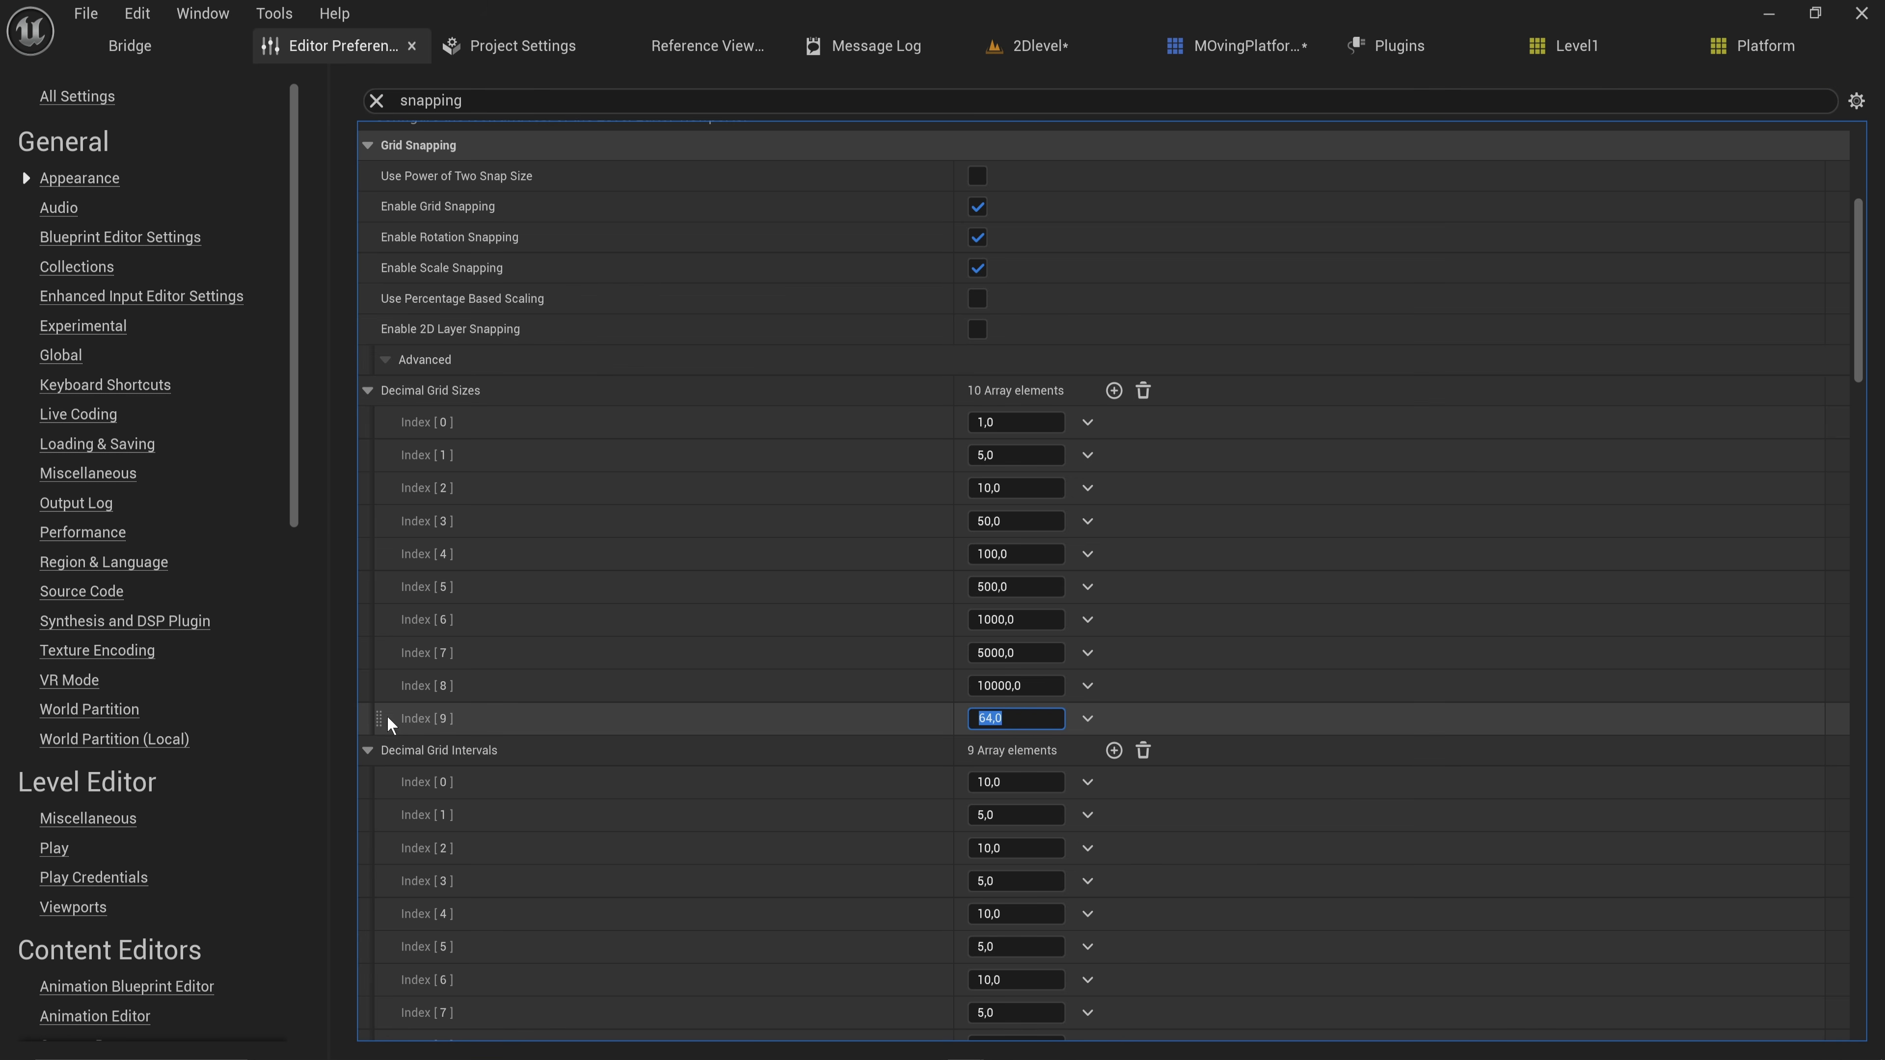
{"action": "left_click_drag", "start_coordinate": [378, 718], "coordinate": [401, 421]}
{"action": "key", "text": "ctrl+shift+s"}
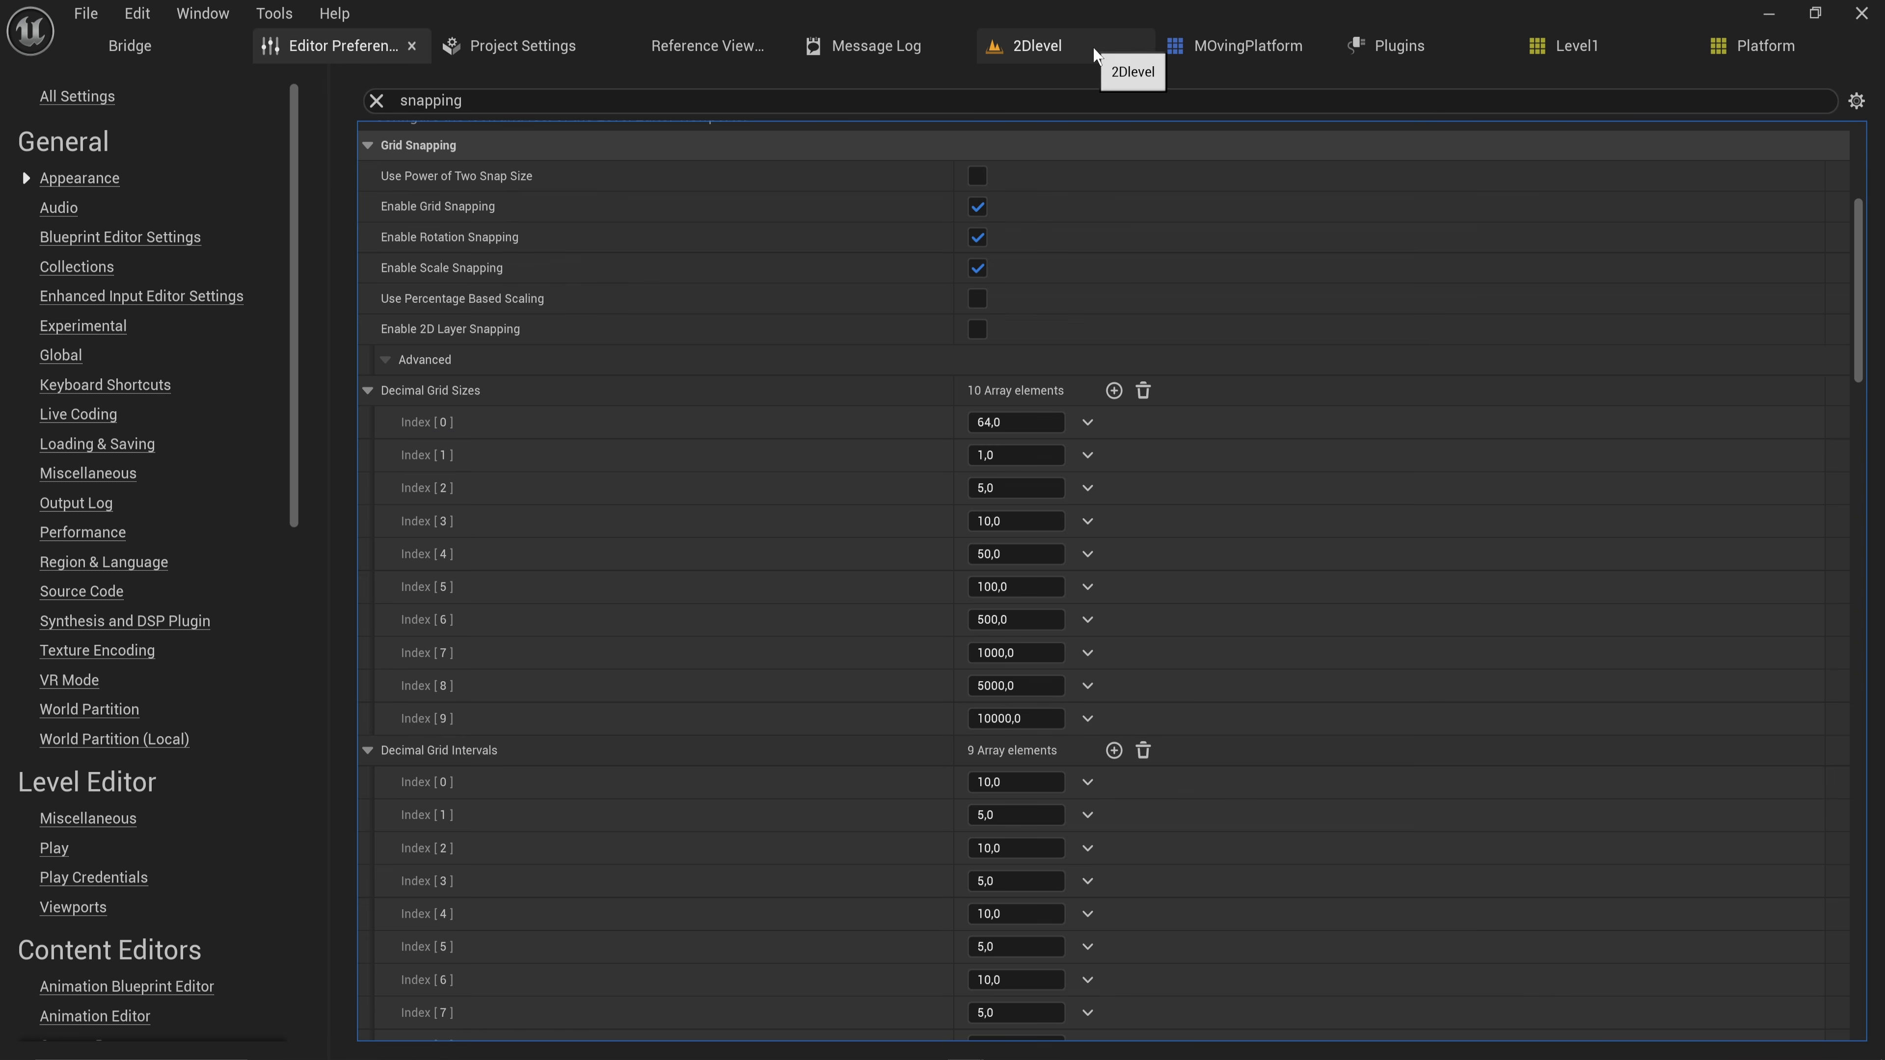
Return to the 2Dlevel map and set the grid snap size to 64
{"action": "left_click", "coordinate": [1054, 51]}
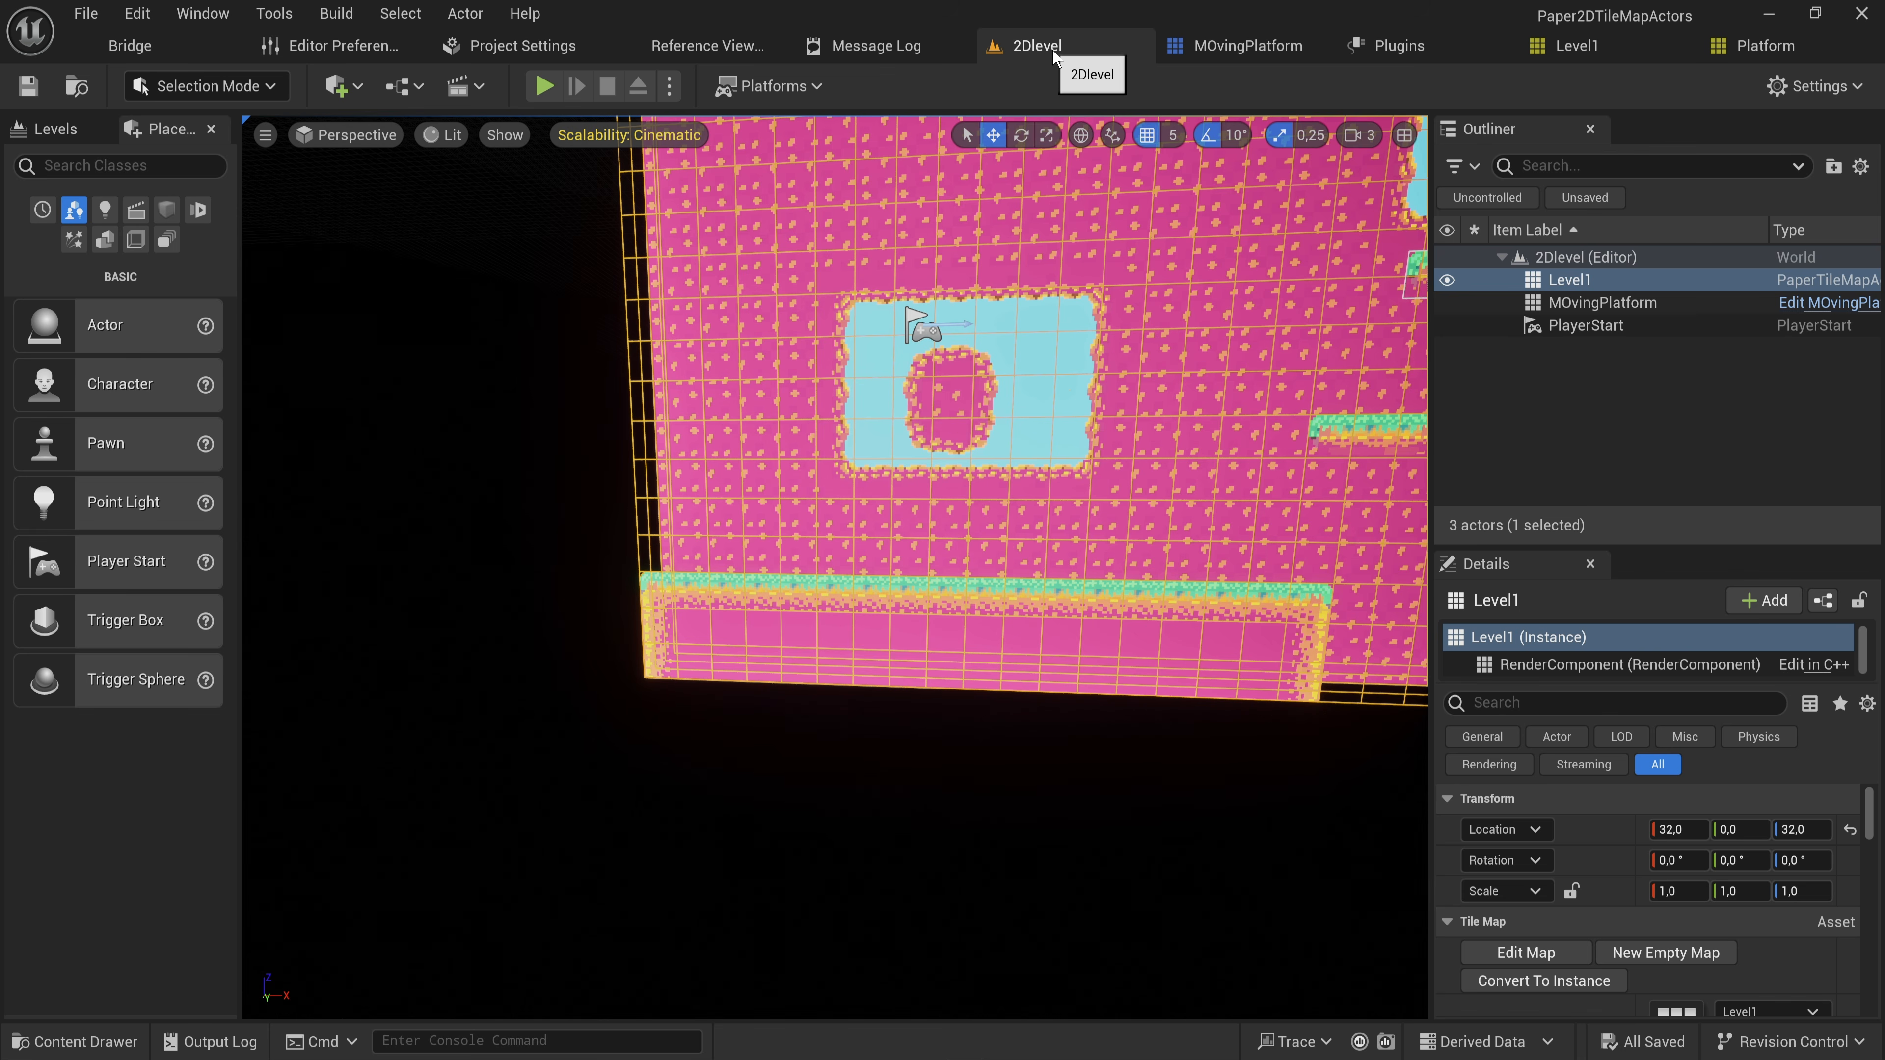
{"action": "left_click", "coordinate": [1177, 139]}
{"action": "left_click", "coordinate": [1190, 226]}
Switch the viewport to the Right orthographic view with Lit shading and check the tile map's corner against the grid
{"action": "right_click_drag", "start_coordinate": [638, 518], "coordinate": [706, 518]}
{"action": "left_click", "coordinate": [368, 136]}
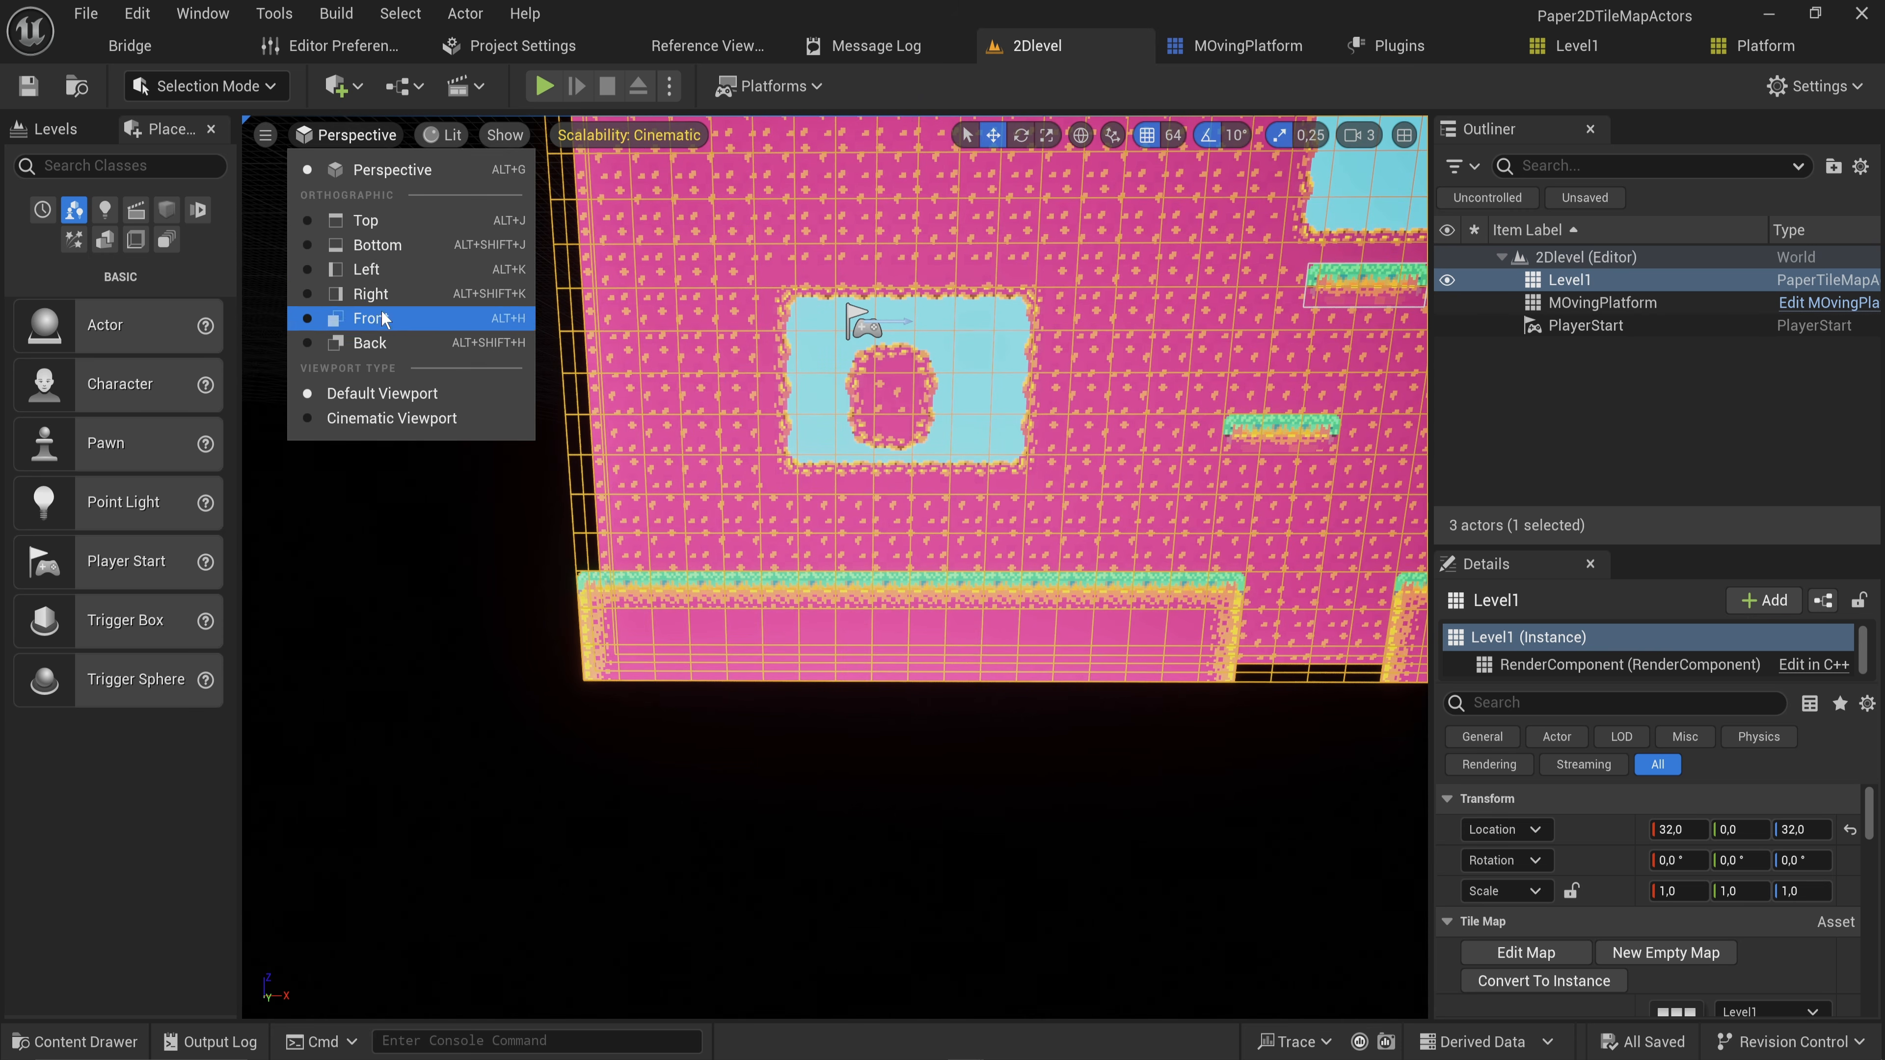
{"action": "left_click", "coordinate": [373, 293]}
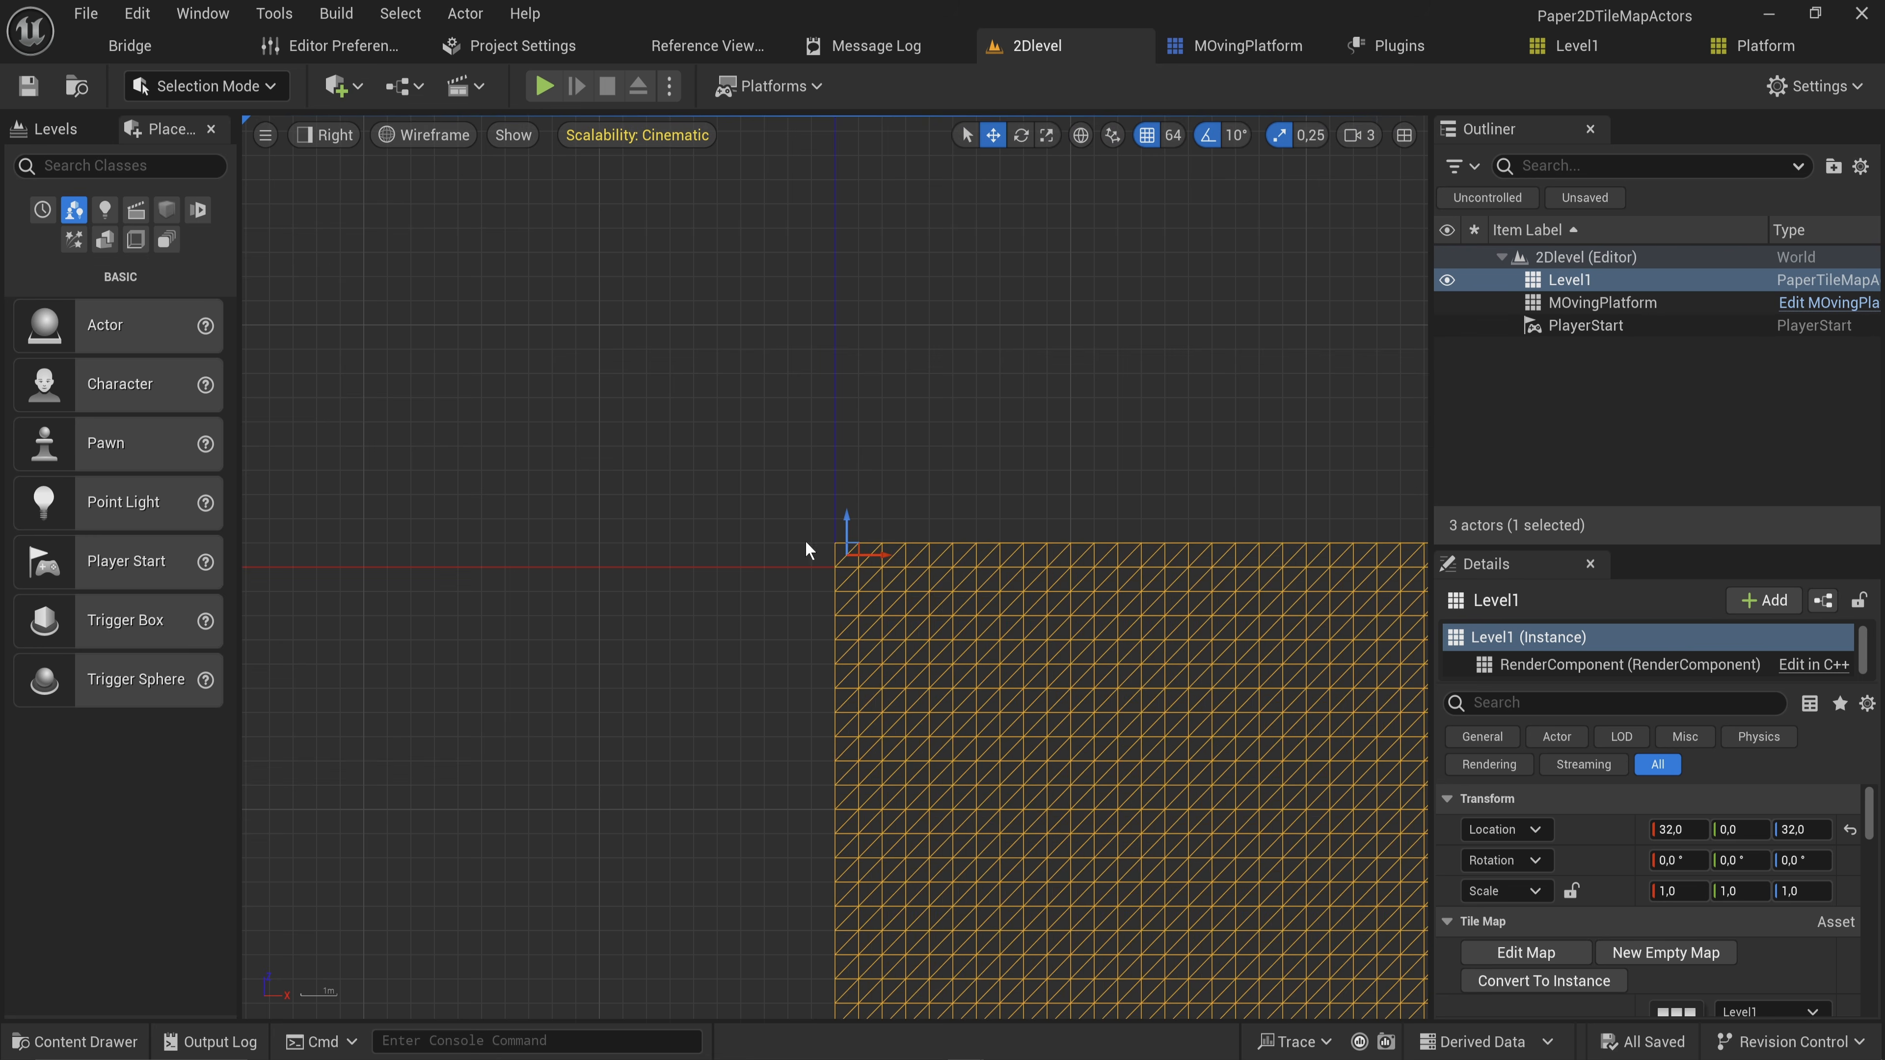
{"action": "left_click", "coordinate": [424, 135]}
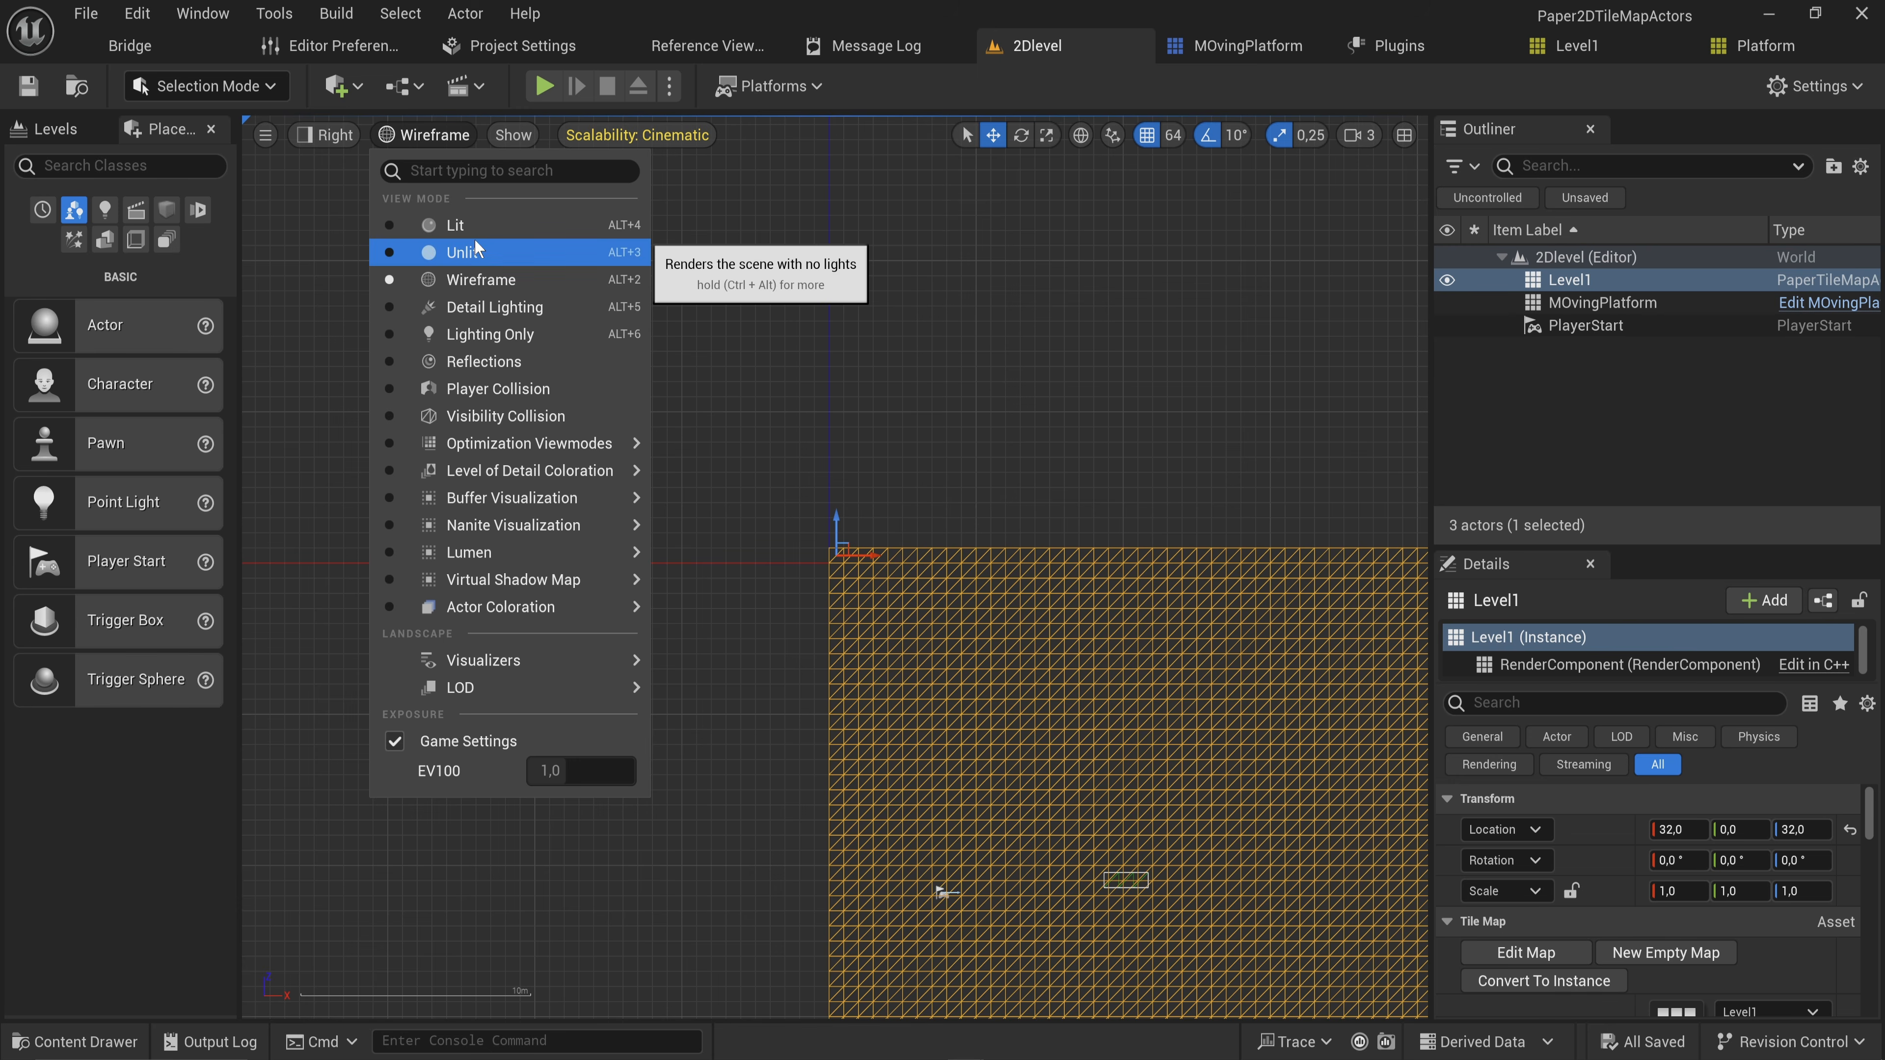
{"action": "left_click", "coordinate": [455, 225]}
{"action": "scroll", "coordinate": [819, 490], "scroll_direction": "up", "scroll_amount": 2}
{"action": "scroll", "coordinate": [819, 490], "scroll_direction": "up", "scroll_amount": 4}
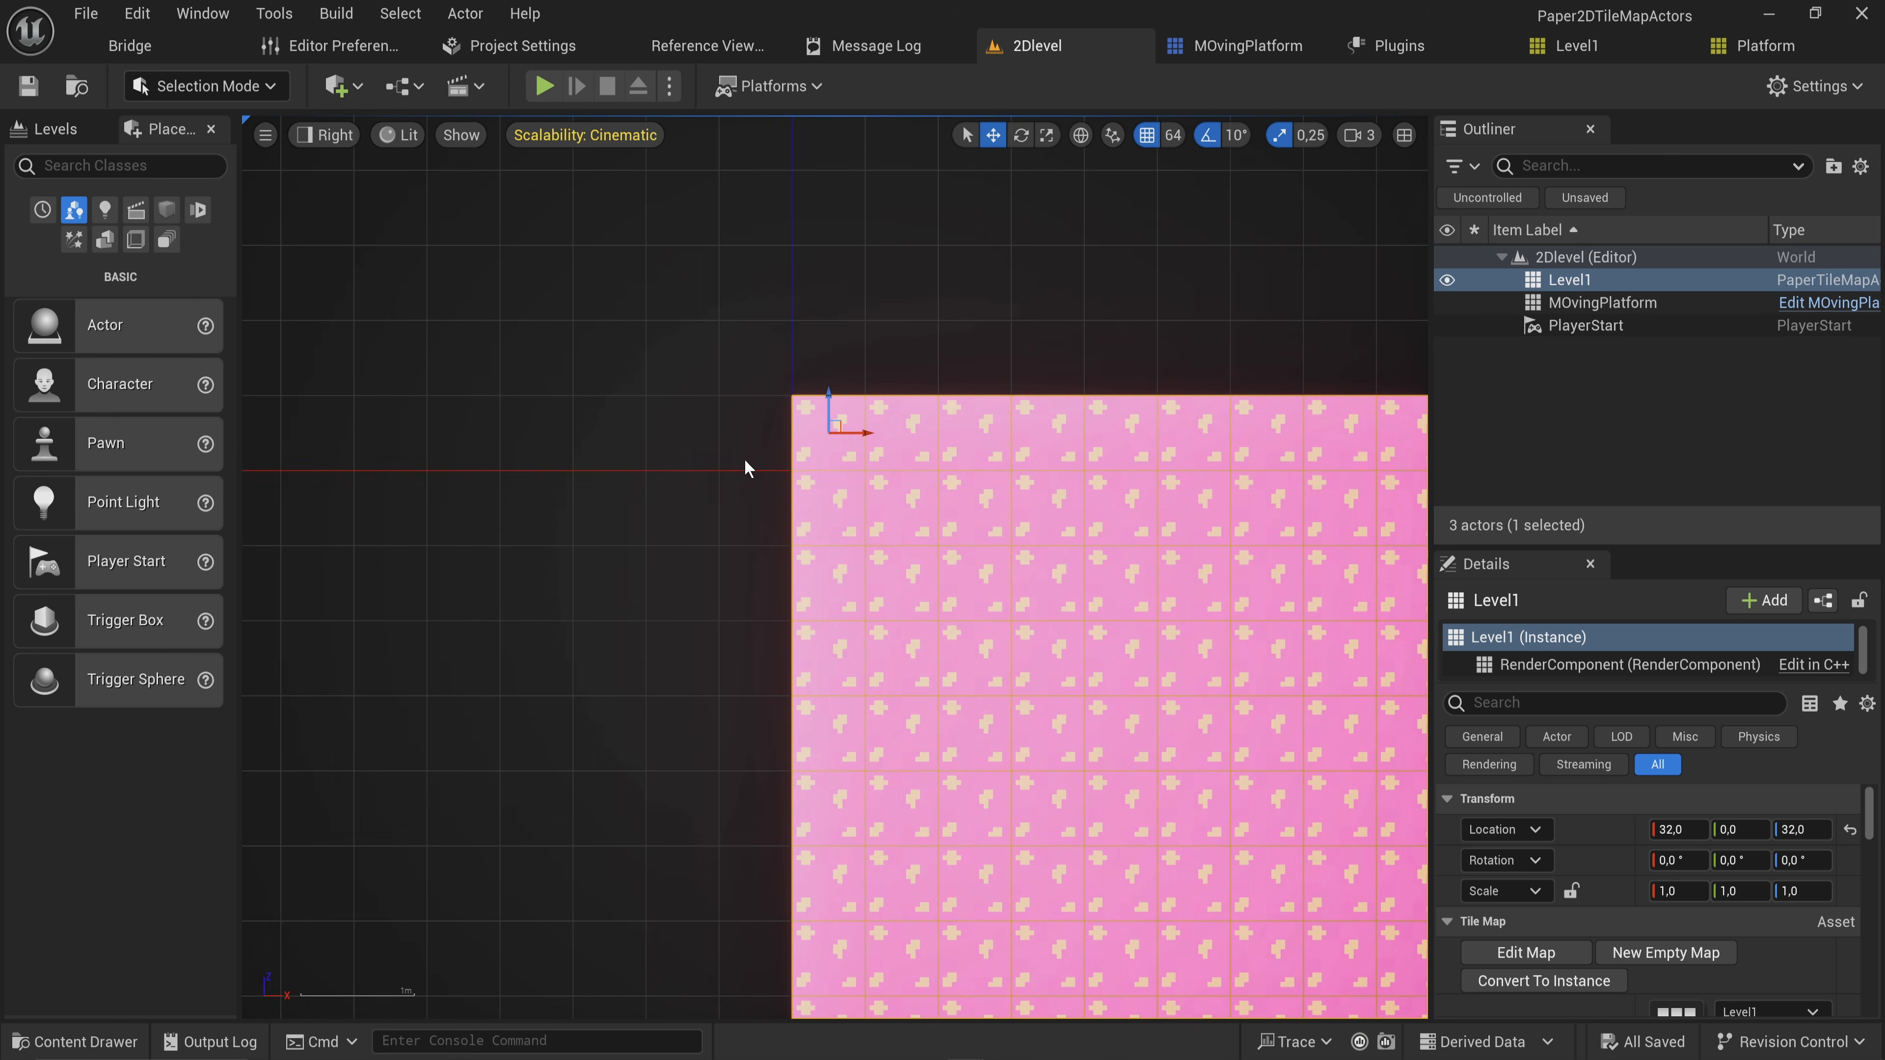
{"action": "right_click_drag", "start_coordinate": [747, 469], "coordinate": [629, 405]}
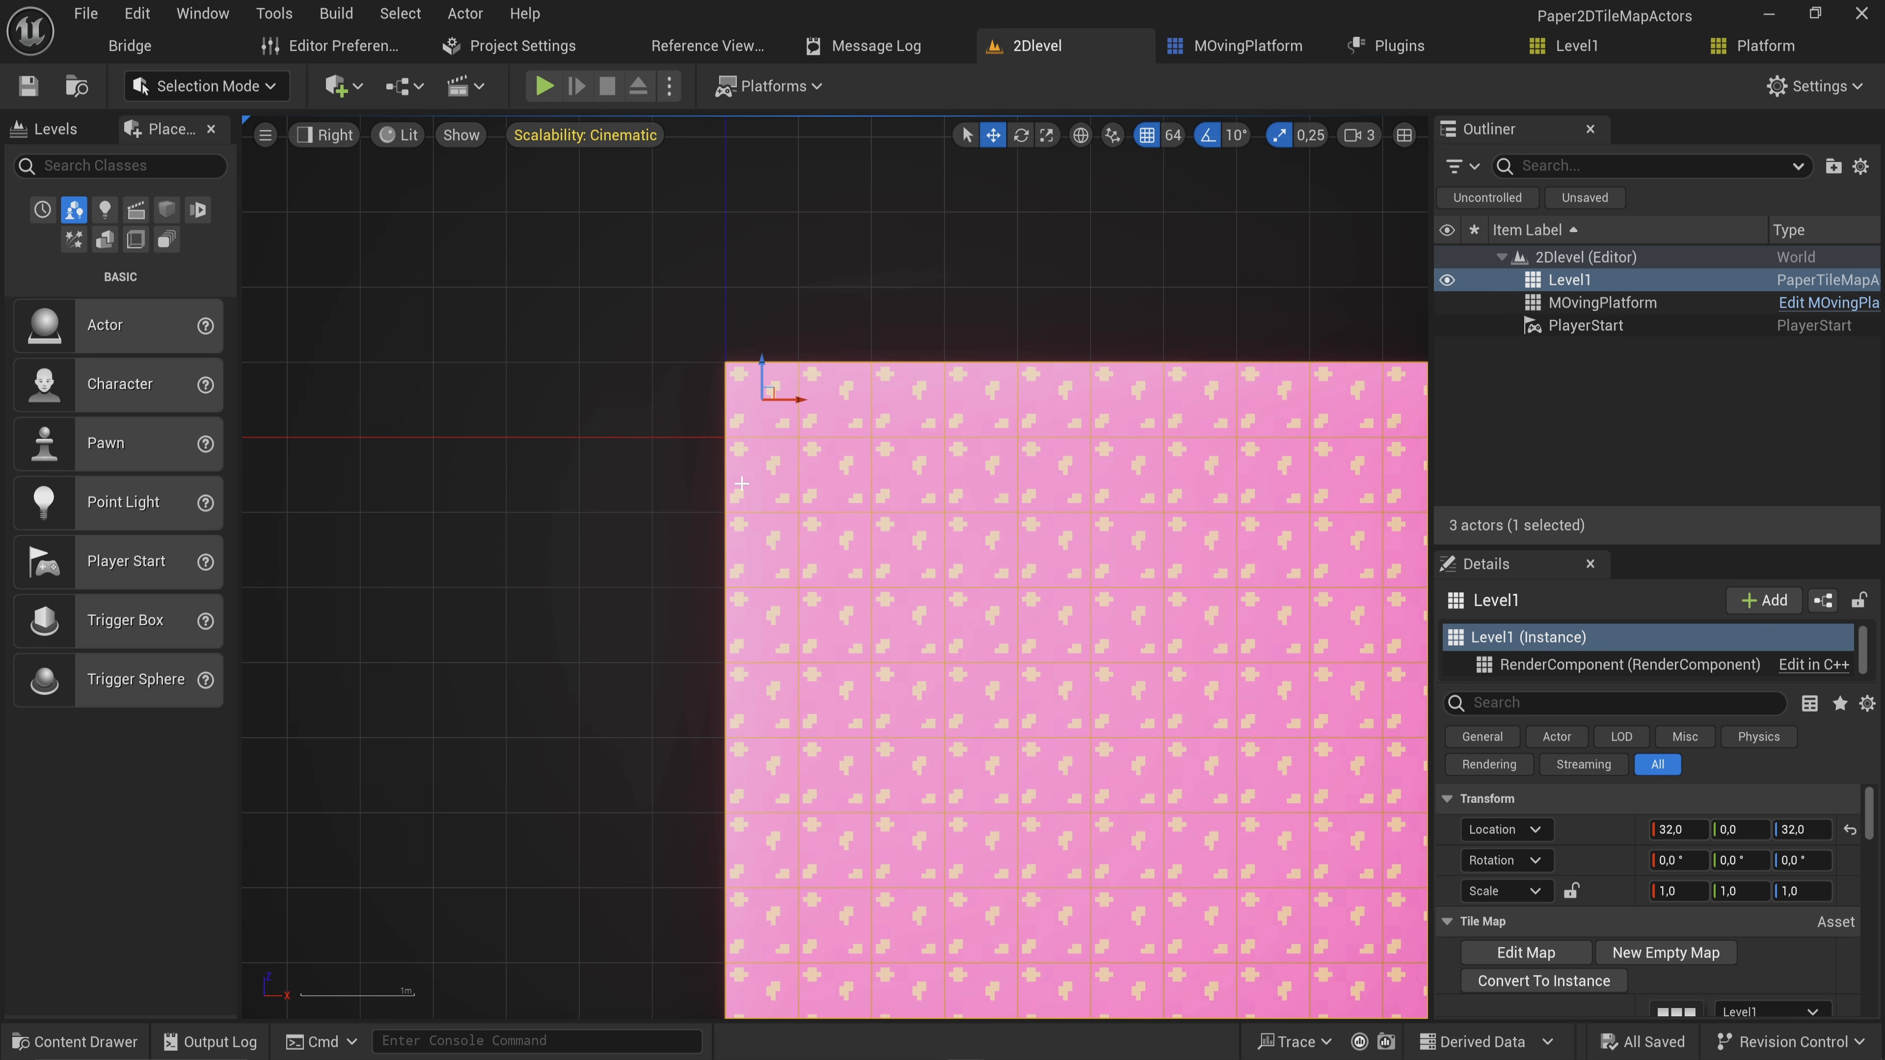
{"action": "scroll", "coordinate": [846, 468], "scroll_direction": "down", "scroll_amount": 2}
{"action": "scroll", "coordinate": [956, 632], "scroll_direction": "down", "scroll_amount": 5}
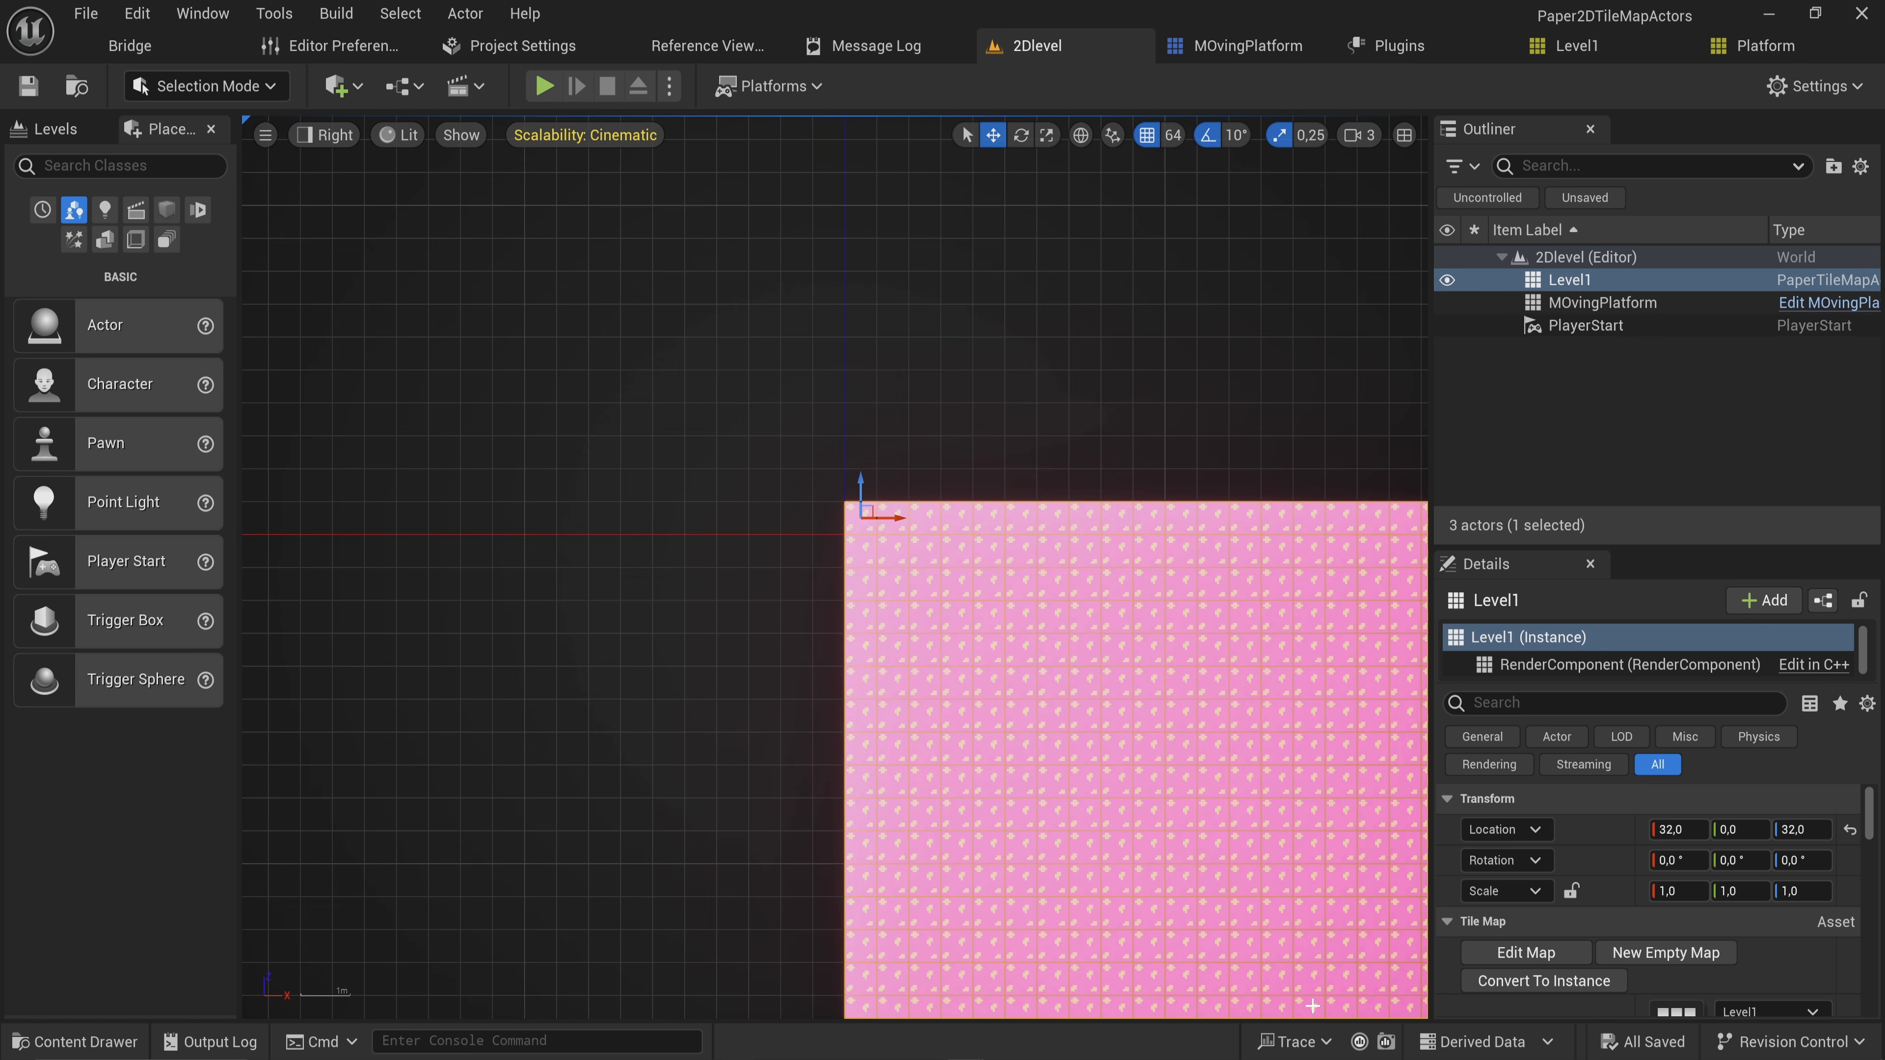
Place another MOvingPlatform instance above the first ground section at X 896, Z -1600, and set its Y location to 0
{"action": "right_click_drag", "start_coordinate": [956, 639], "coordinate": [770, 193]}
{"action": "key", "text": "ctrl+space"}
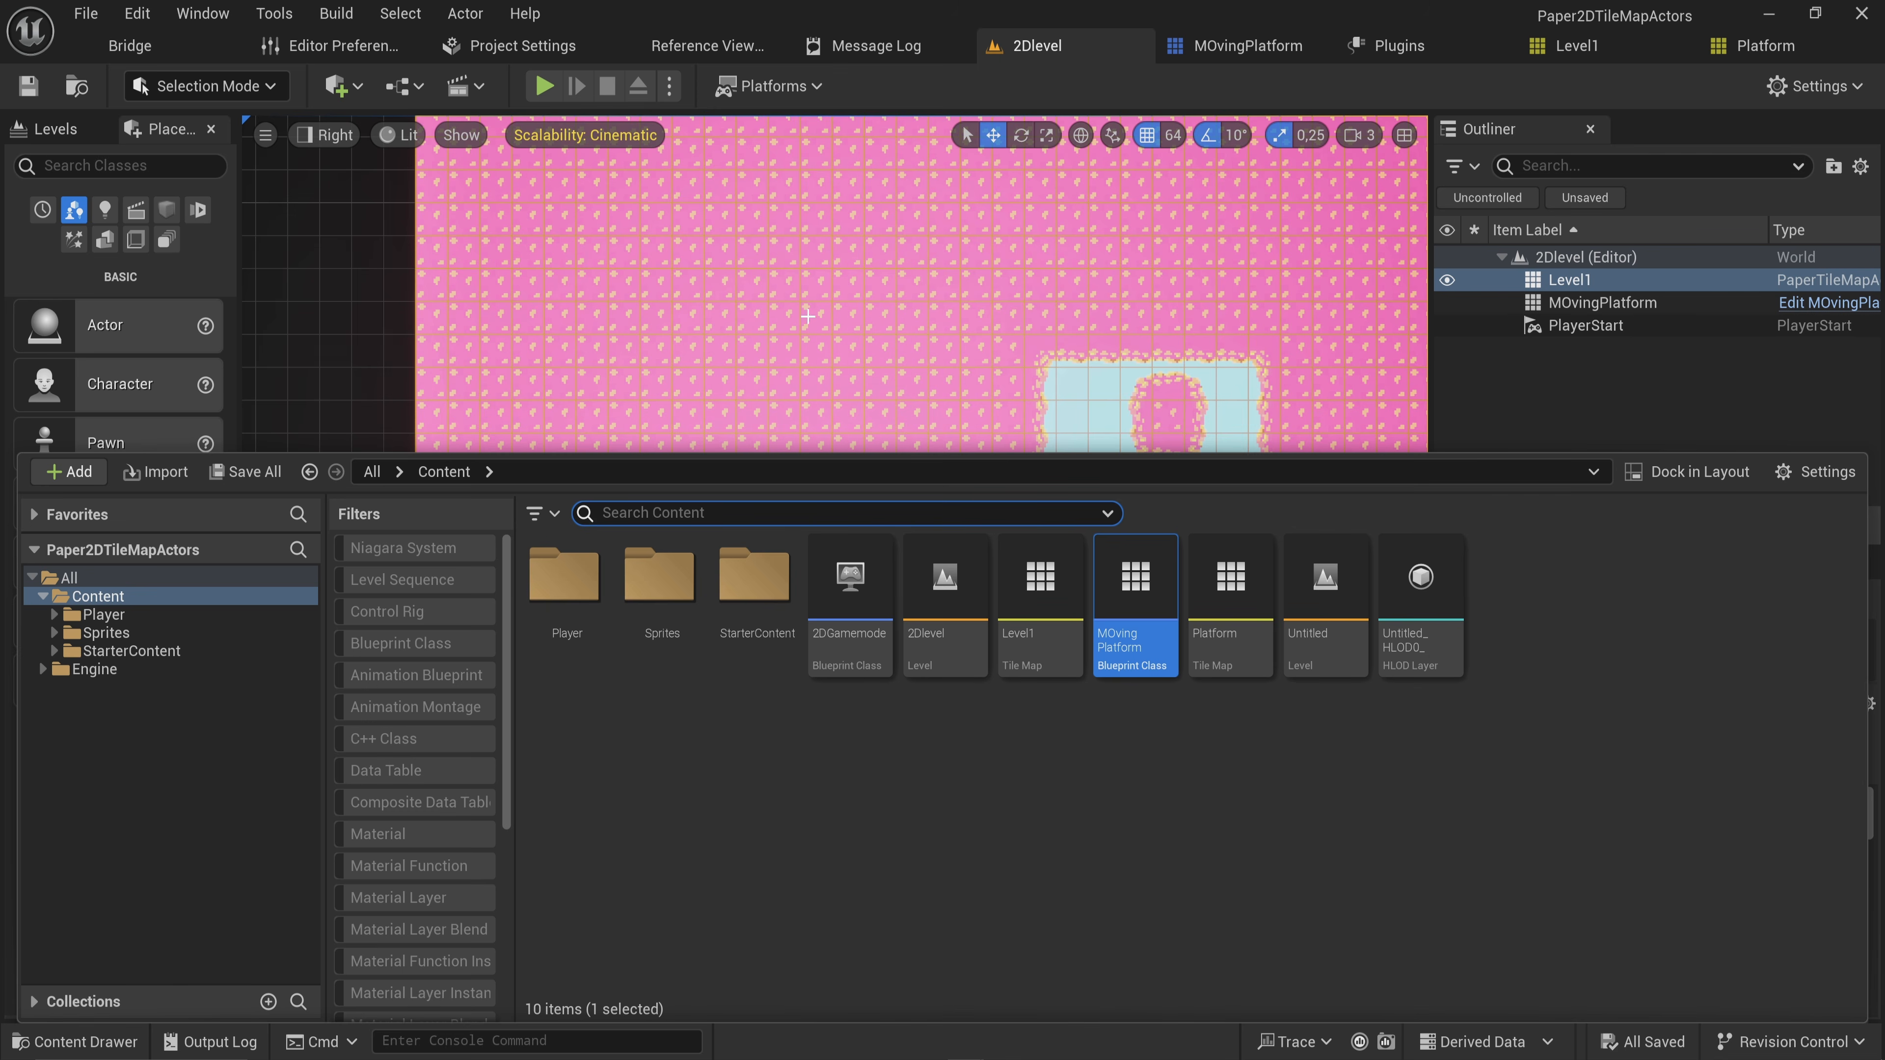
{"action": "mouse_move", "coordinate": [906, 348]}
{"action": "right_mouse_down"}
{"action": "mouse_move", "coordinate": [900, 316]}
{"action": "mouse_move", "coordinate": [905, 341]}
{"action": "right_mouse_up"}
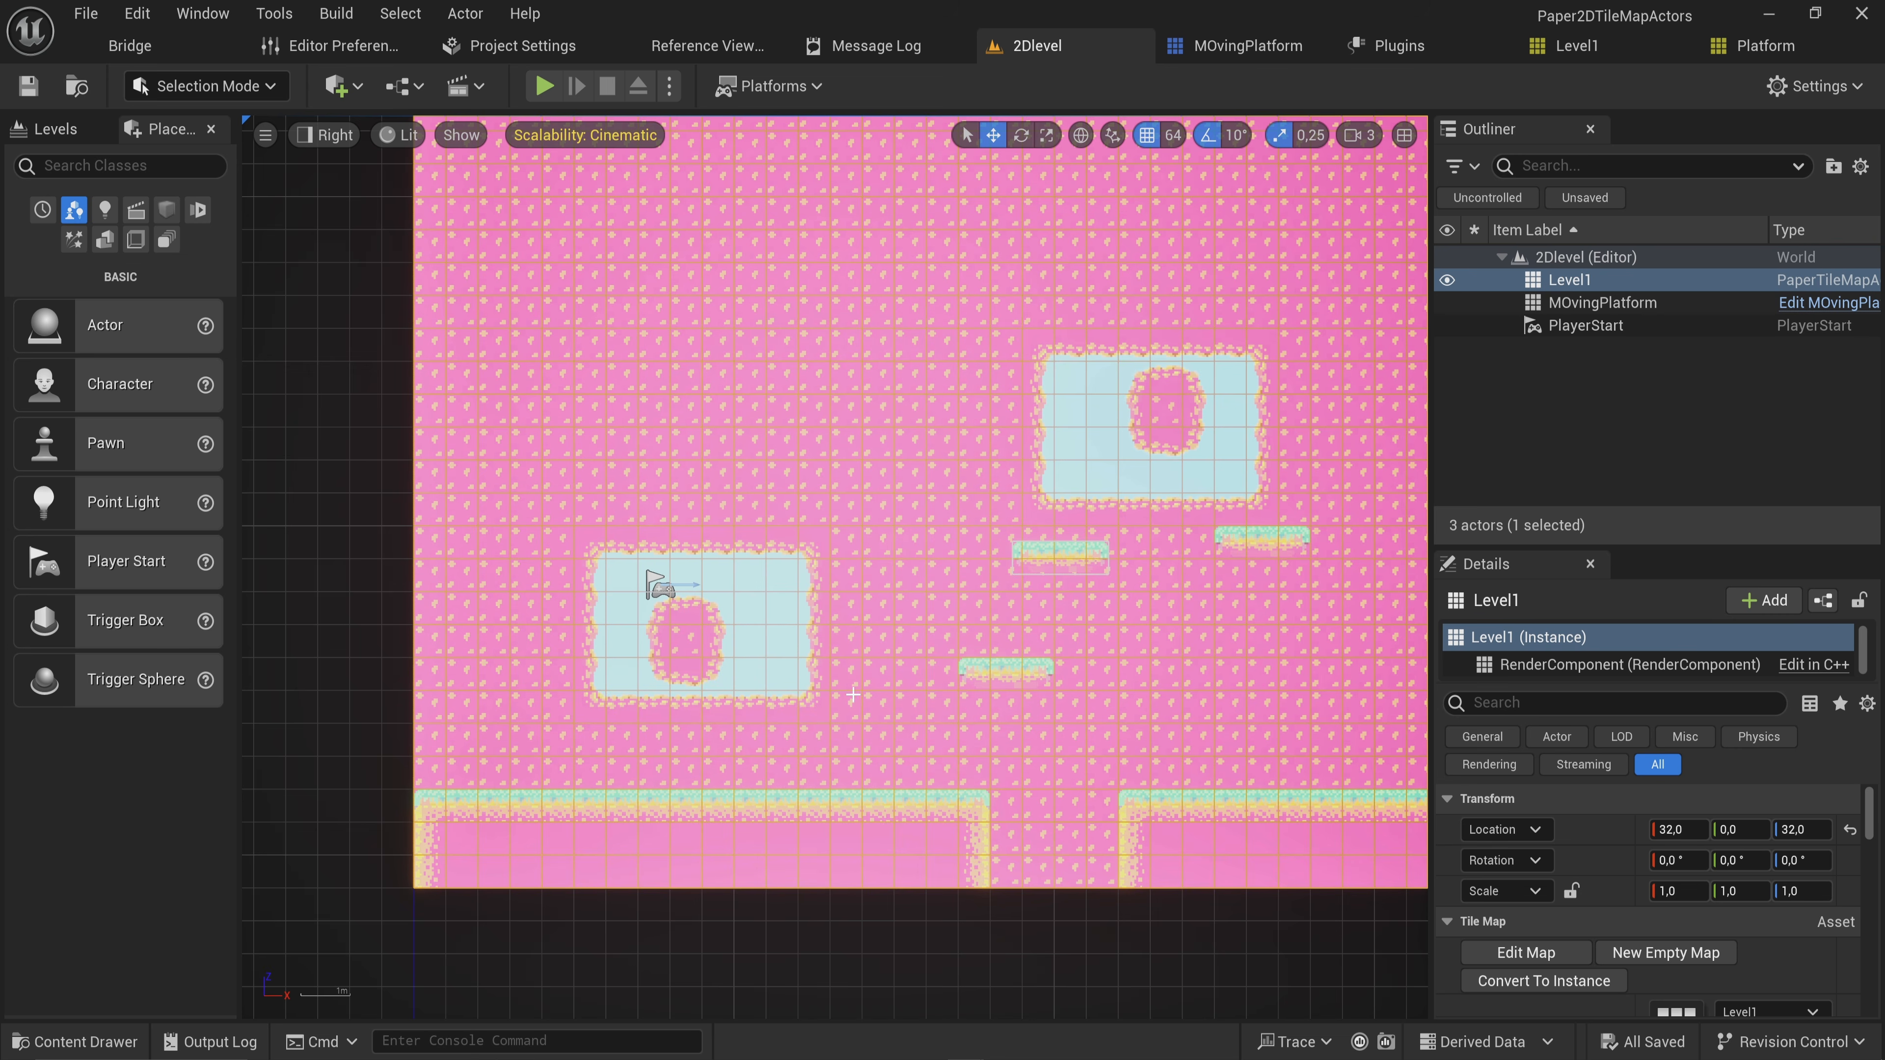
{"action": "key", "text": "ctrl+space"}
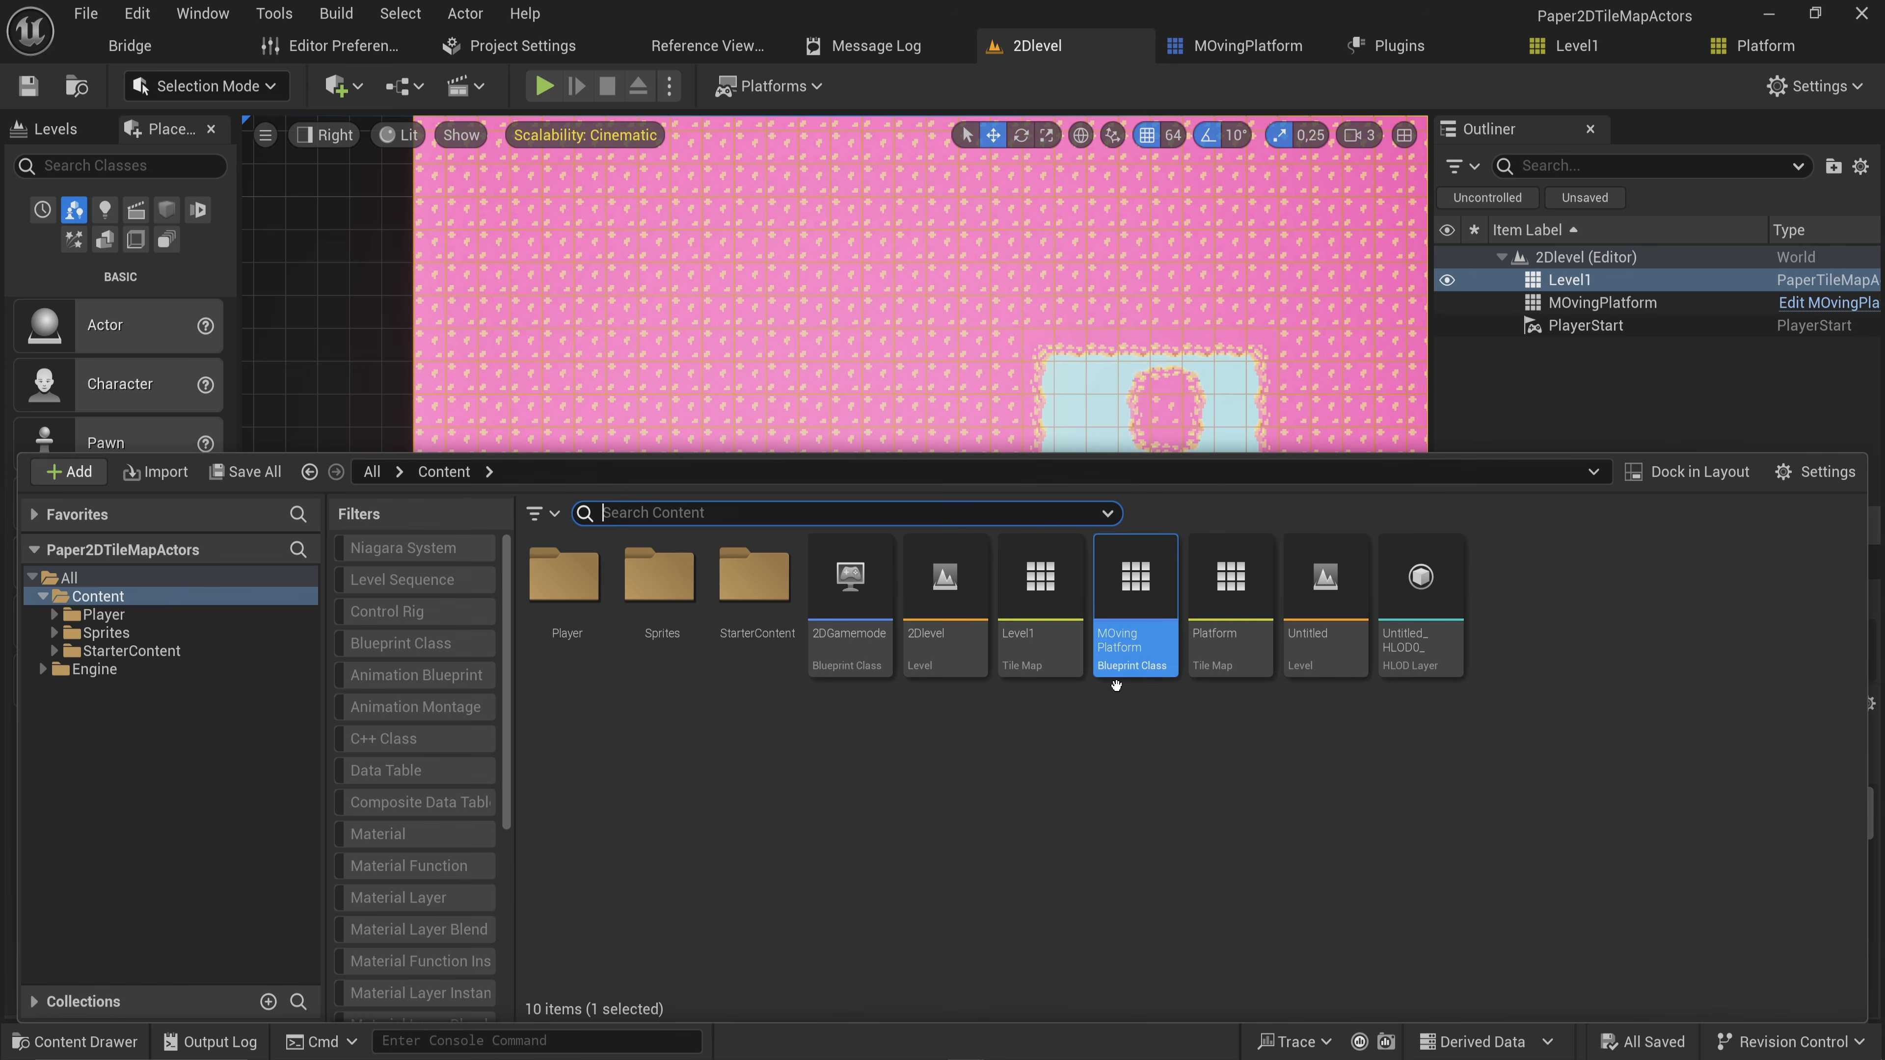
{"action": "left_click_drag", "start_coordinate": [1115, 686], "coordinate": [876, 690]}
{"action": "left_click", "coordinate": [1741, 829]}
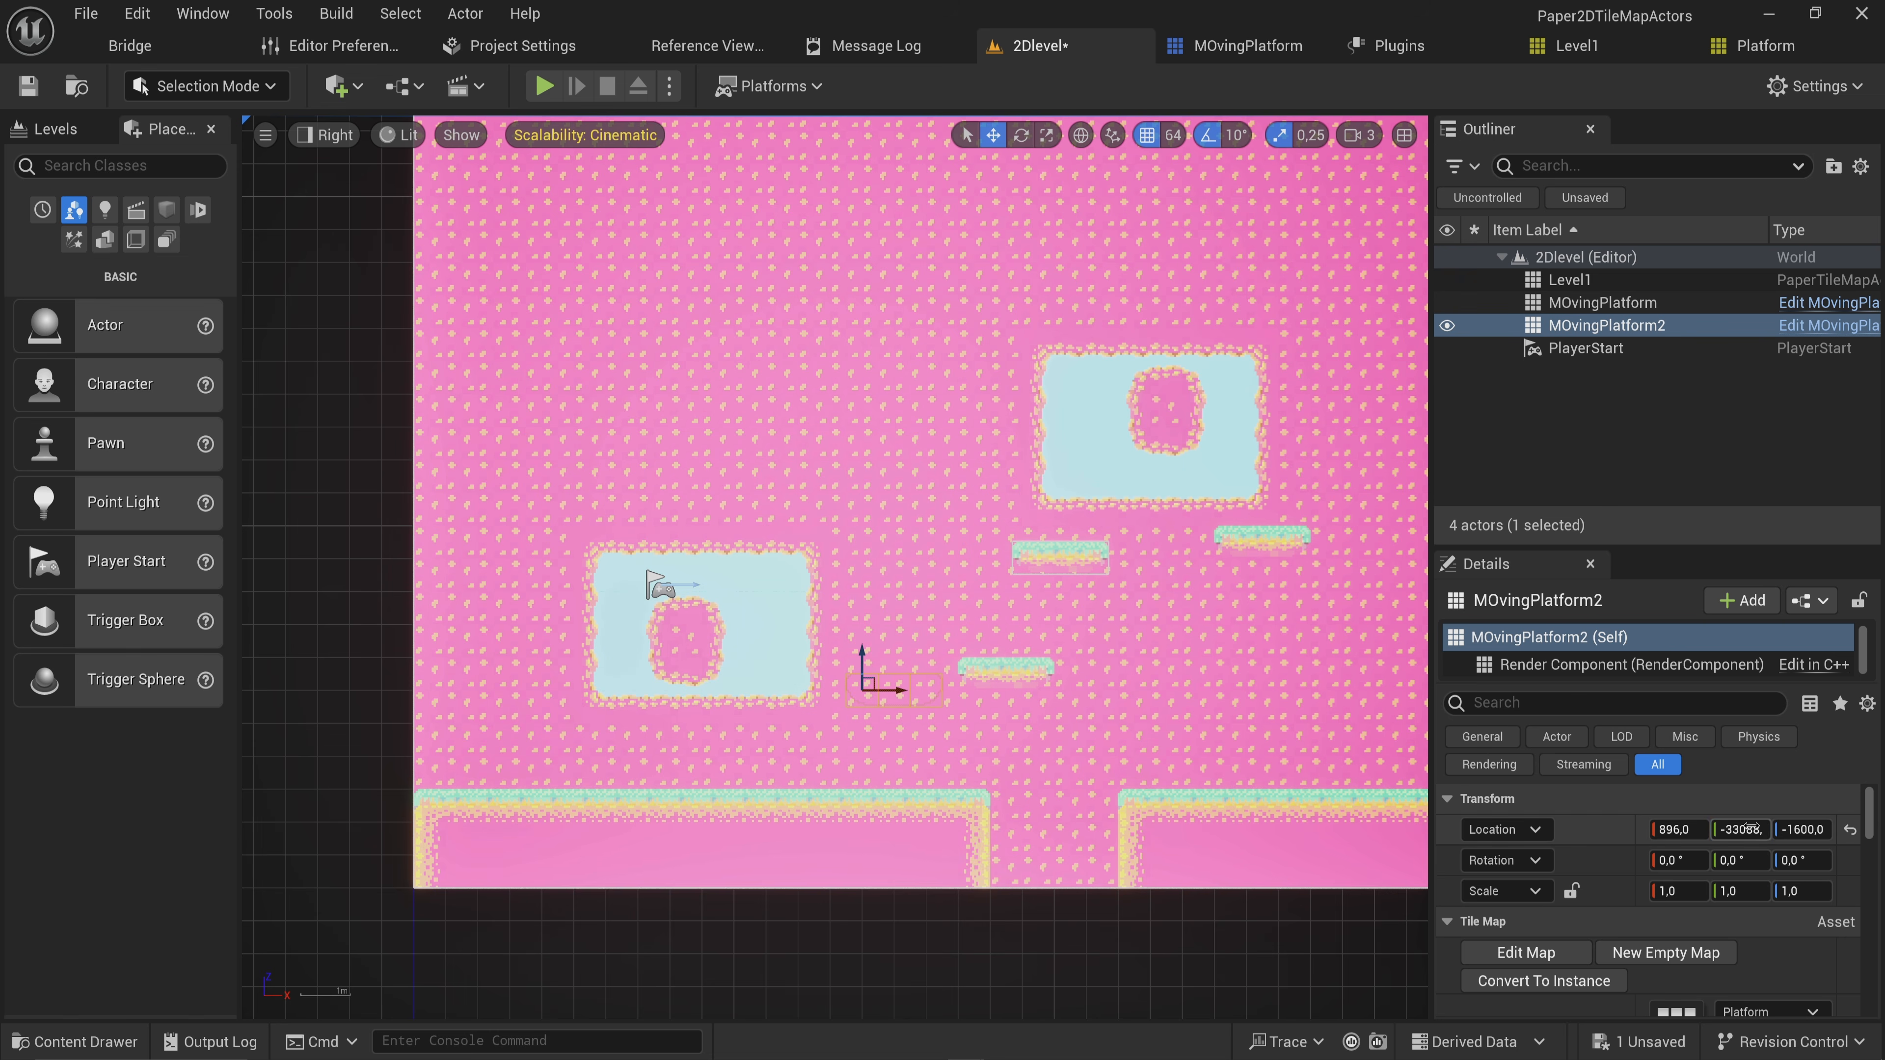
{"action": "type", "text": "0"}
{"action": "key", "text": "Return"}
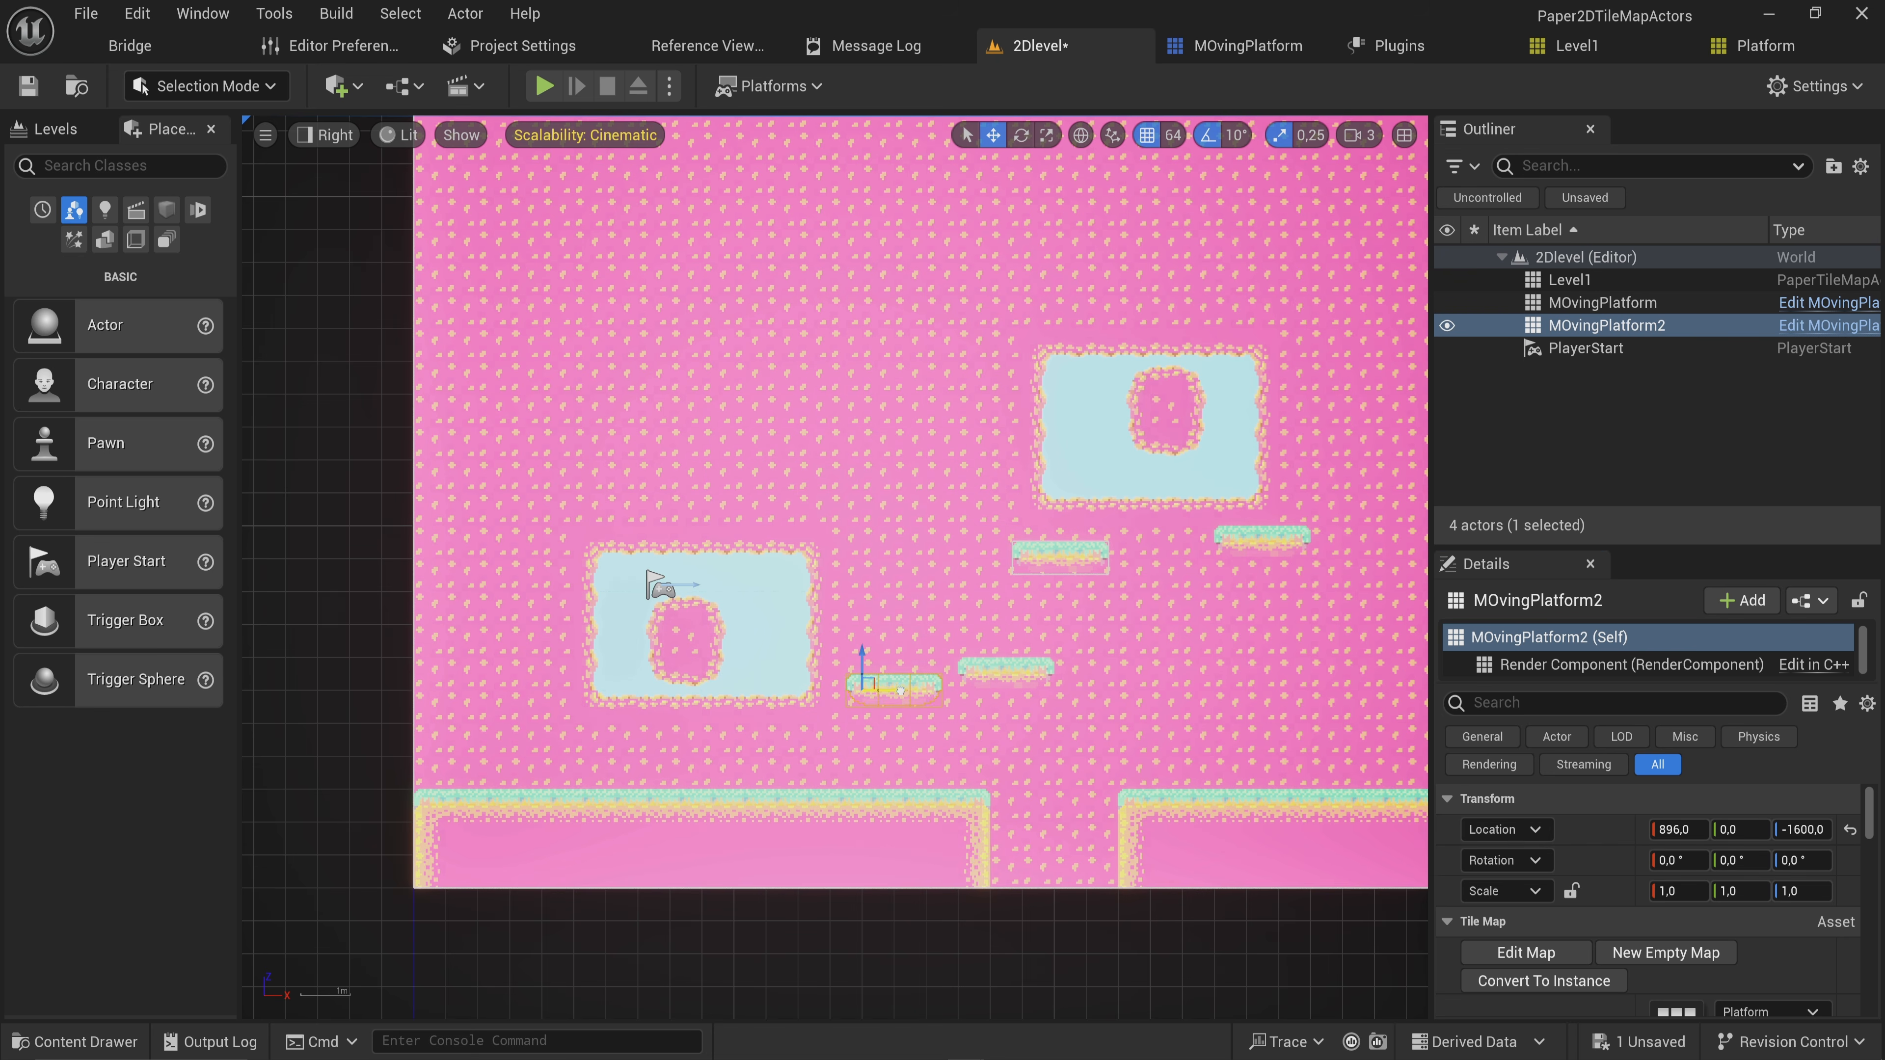
Lower MOvingPlatform2 to Z -1664, delete the other MOvingPlatform instance, and bring the Start Pos and End Pos properties into view
{"action": "left_click_drag", "start_coordinate": [833, 656], "coordinate": [872, 718]}
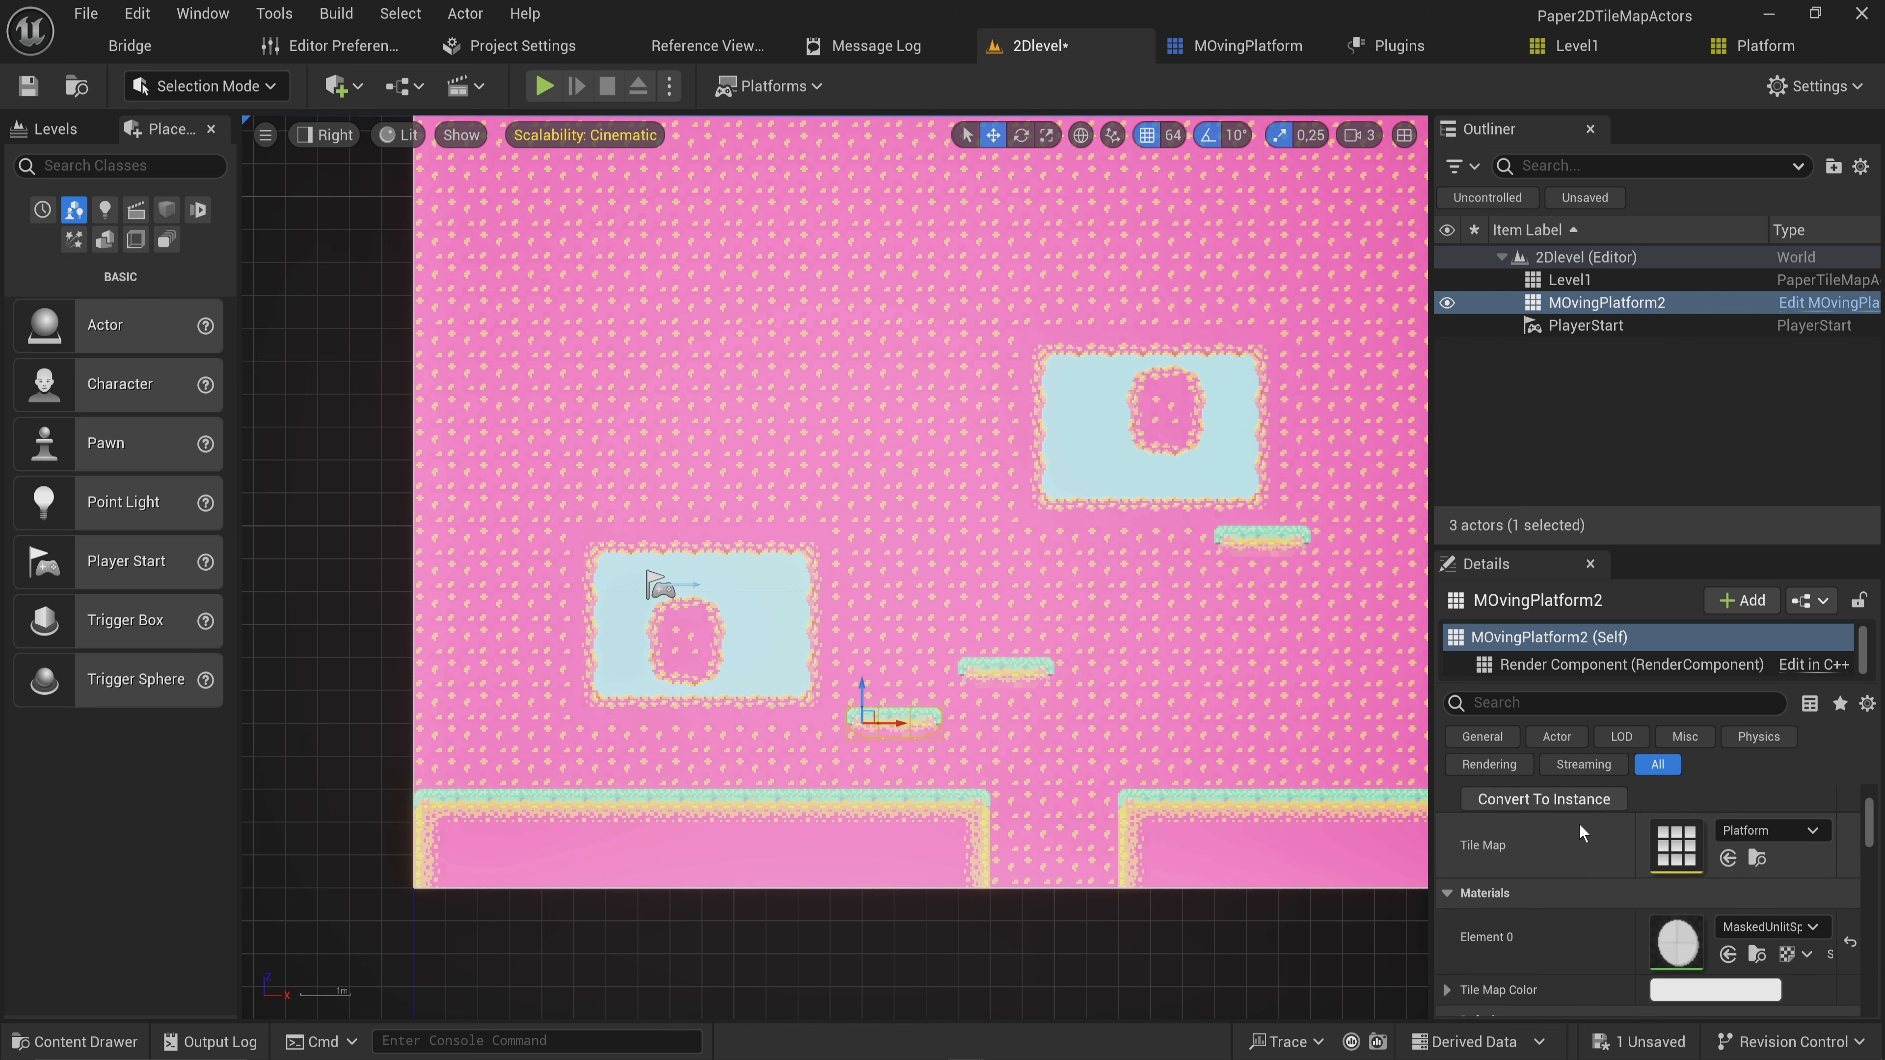
{"action": "scroll", "coordinate": [1592, 842], "scroll_direction": "up", "scroll_amount": 4}
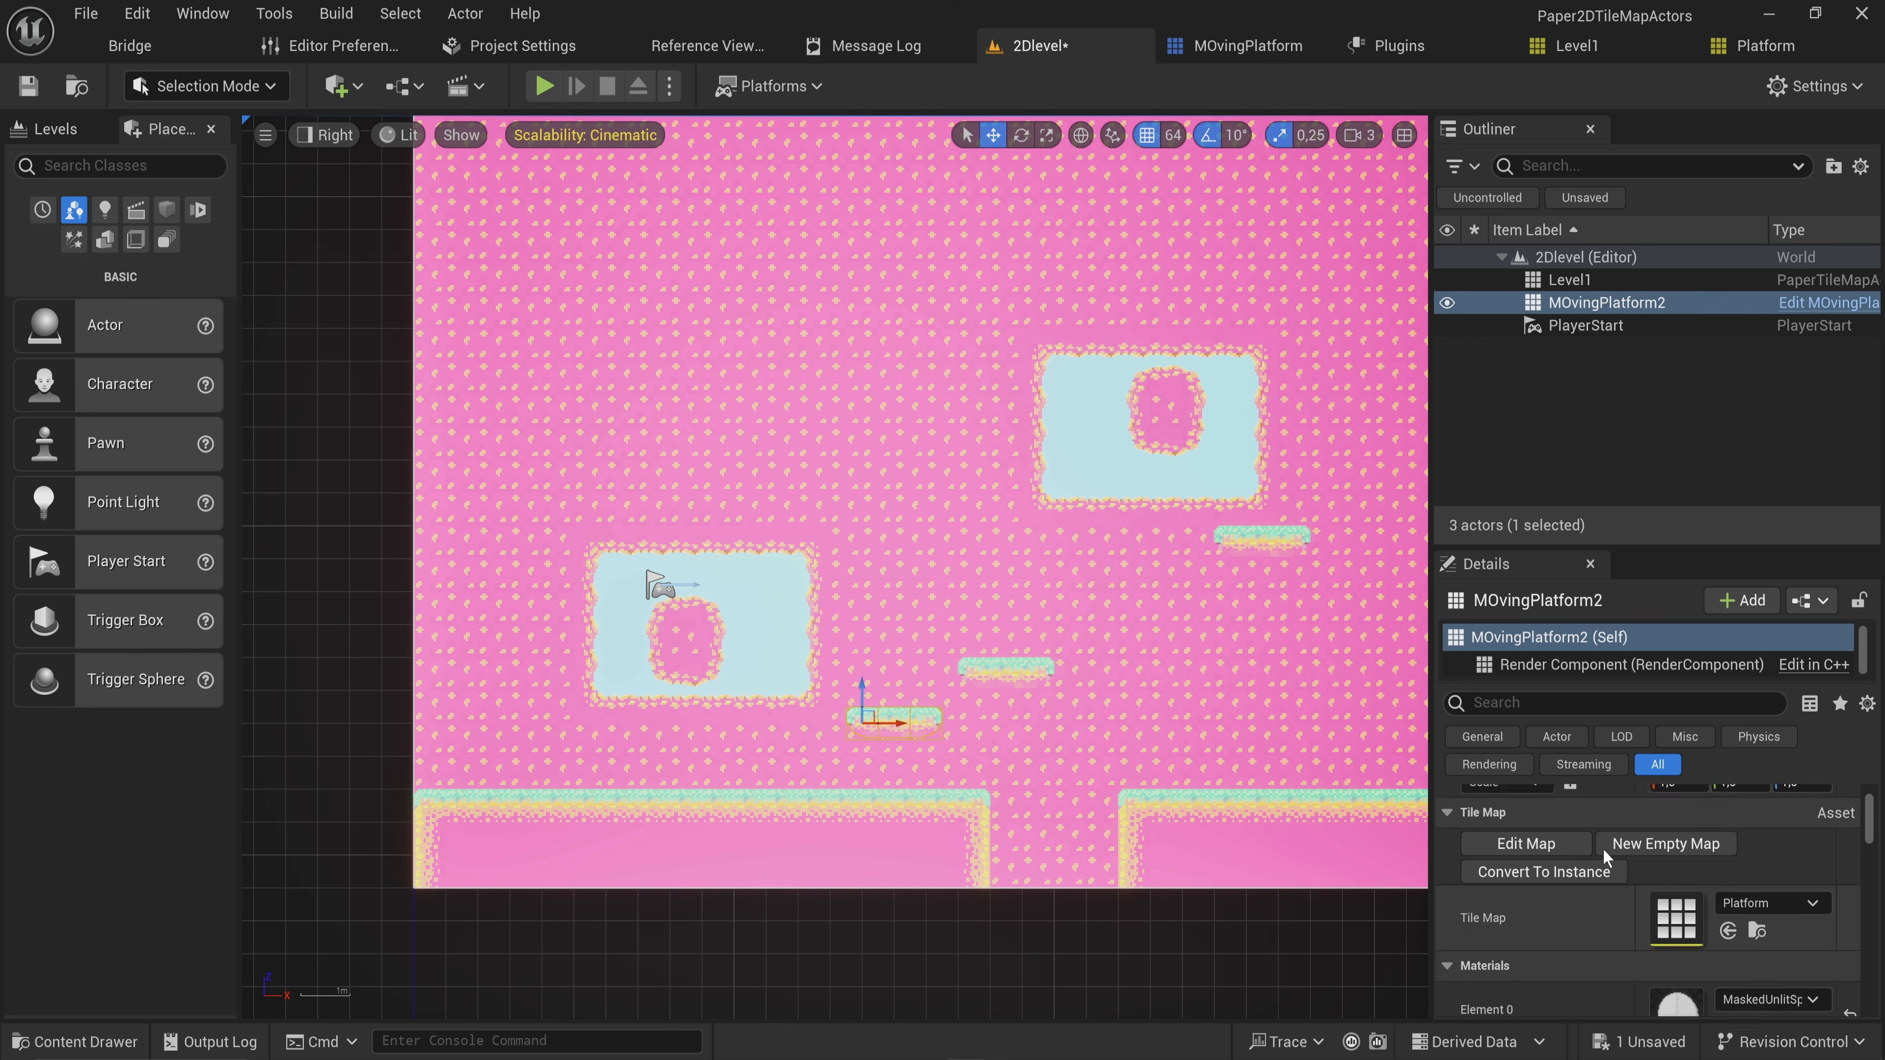
{"action": "left_click_drag", "start_coordinate": [1638, 548], "coordinate": [1633, 327]}
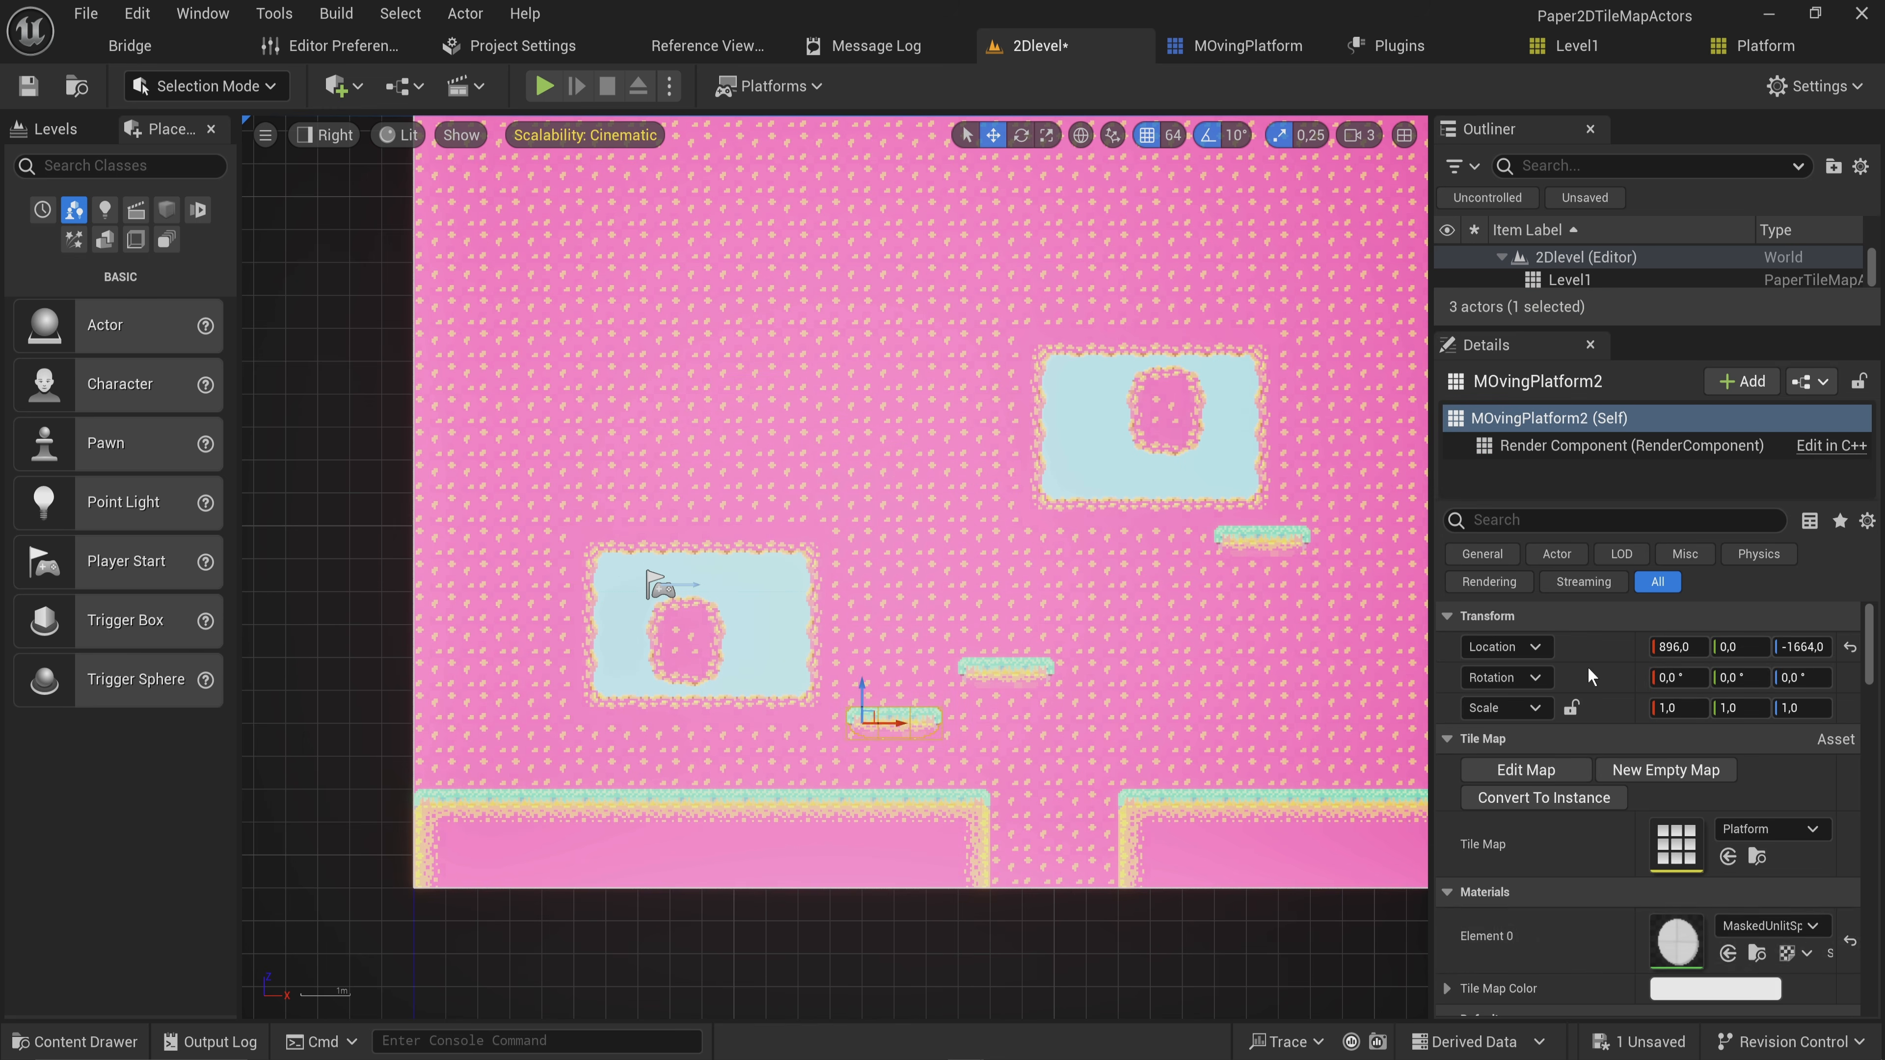
{"action": "scroll", "coordinate": [1494, 832], "scroll_direction": "down", "scroll_amount": 5}
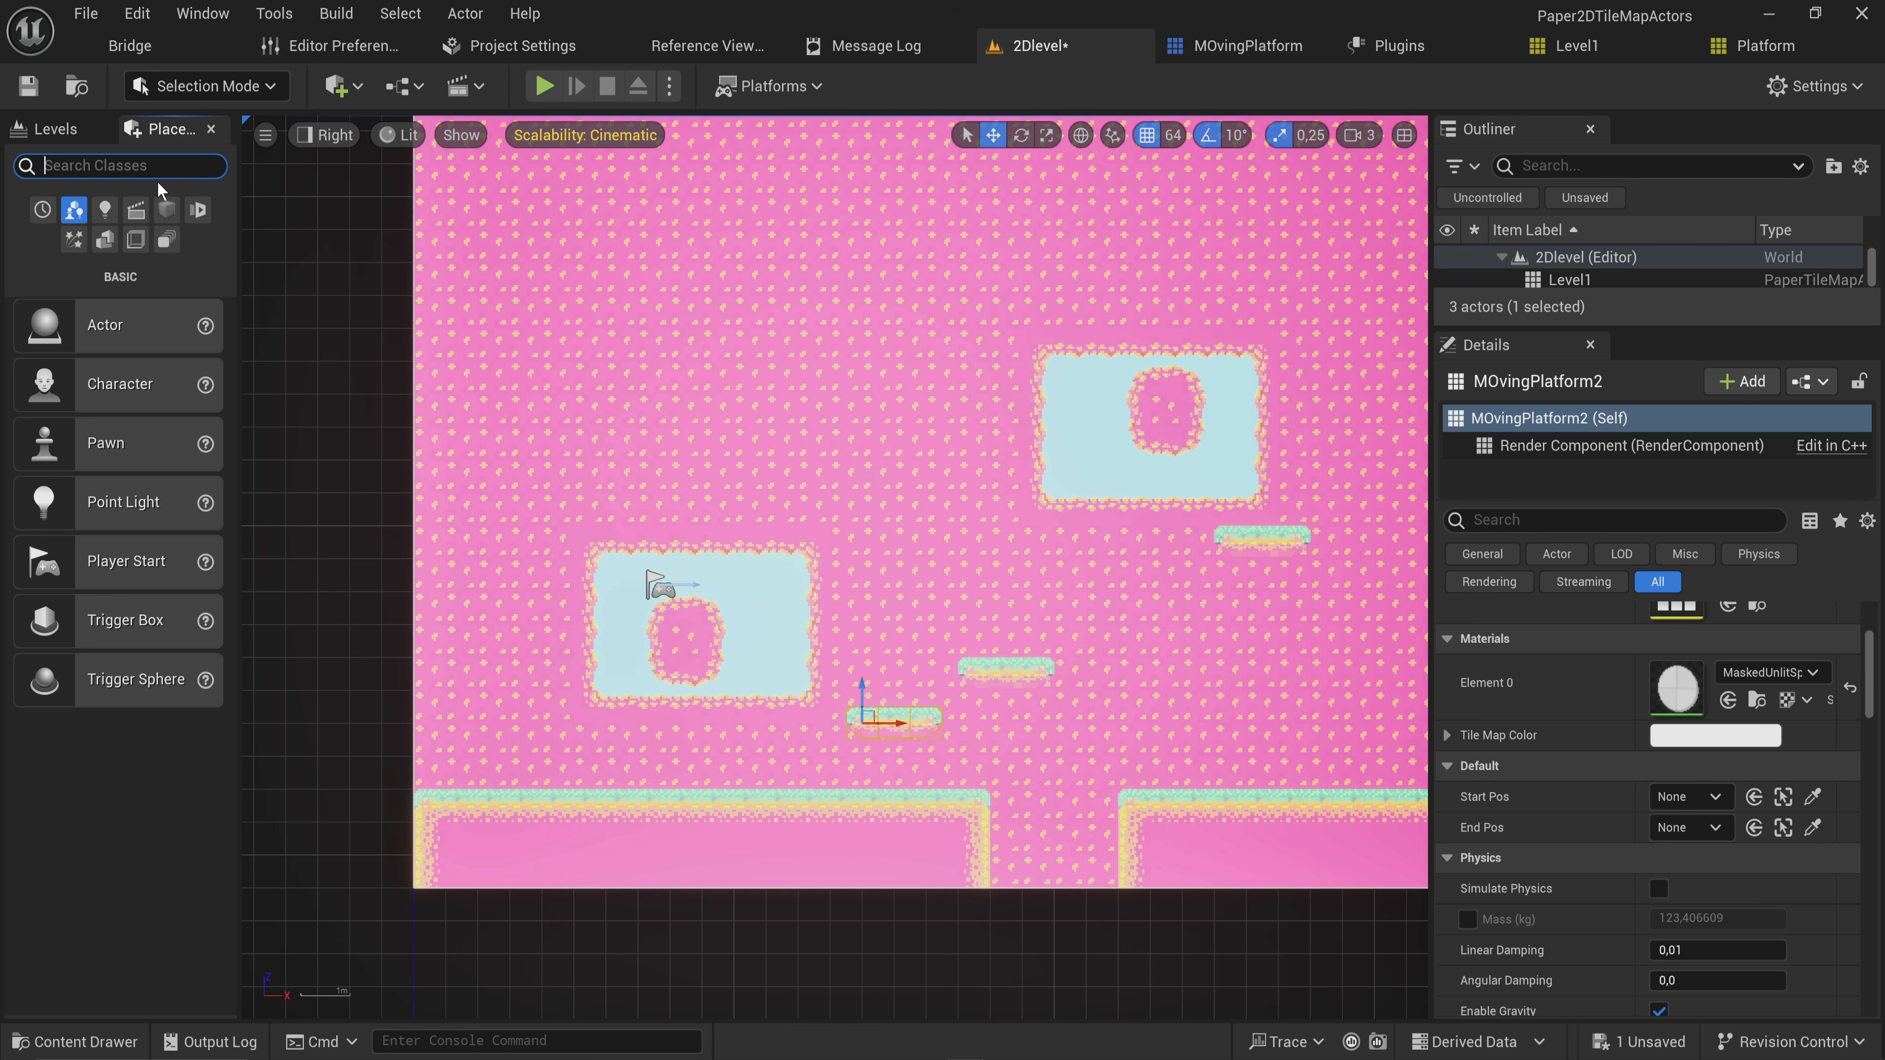
{"action": "type", "text": "empty"}
{"action": "key", "text": "ctrl+a"}
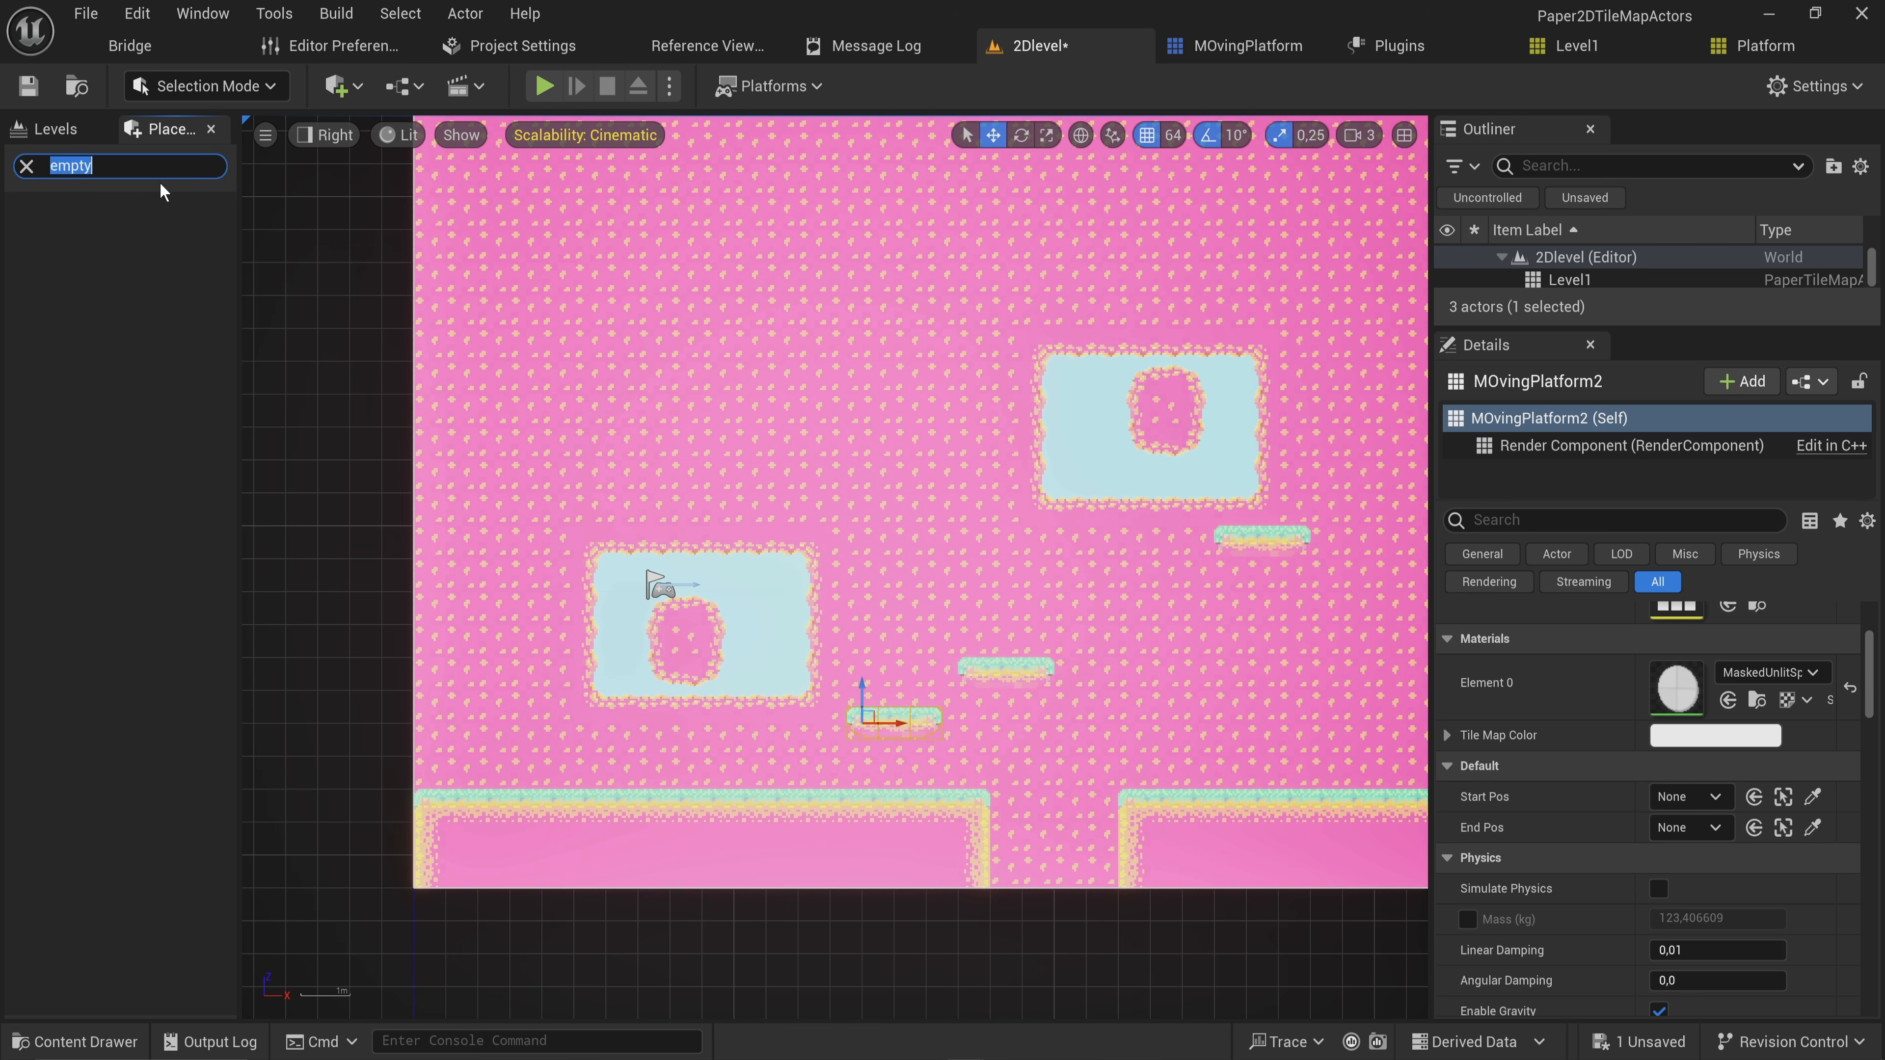
{"action": "key", "text": "BackSpace"}
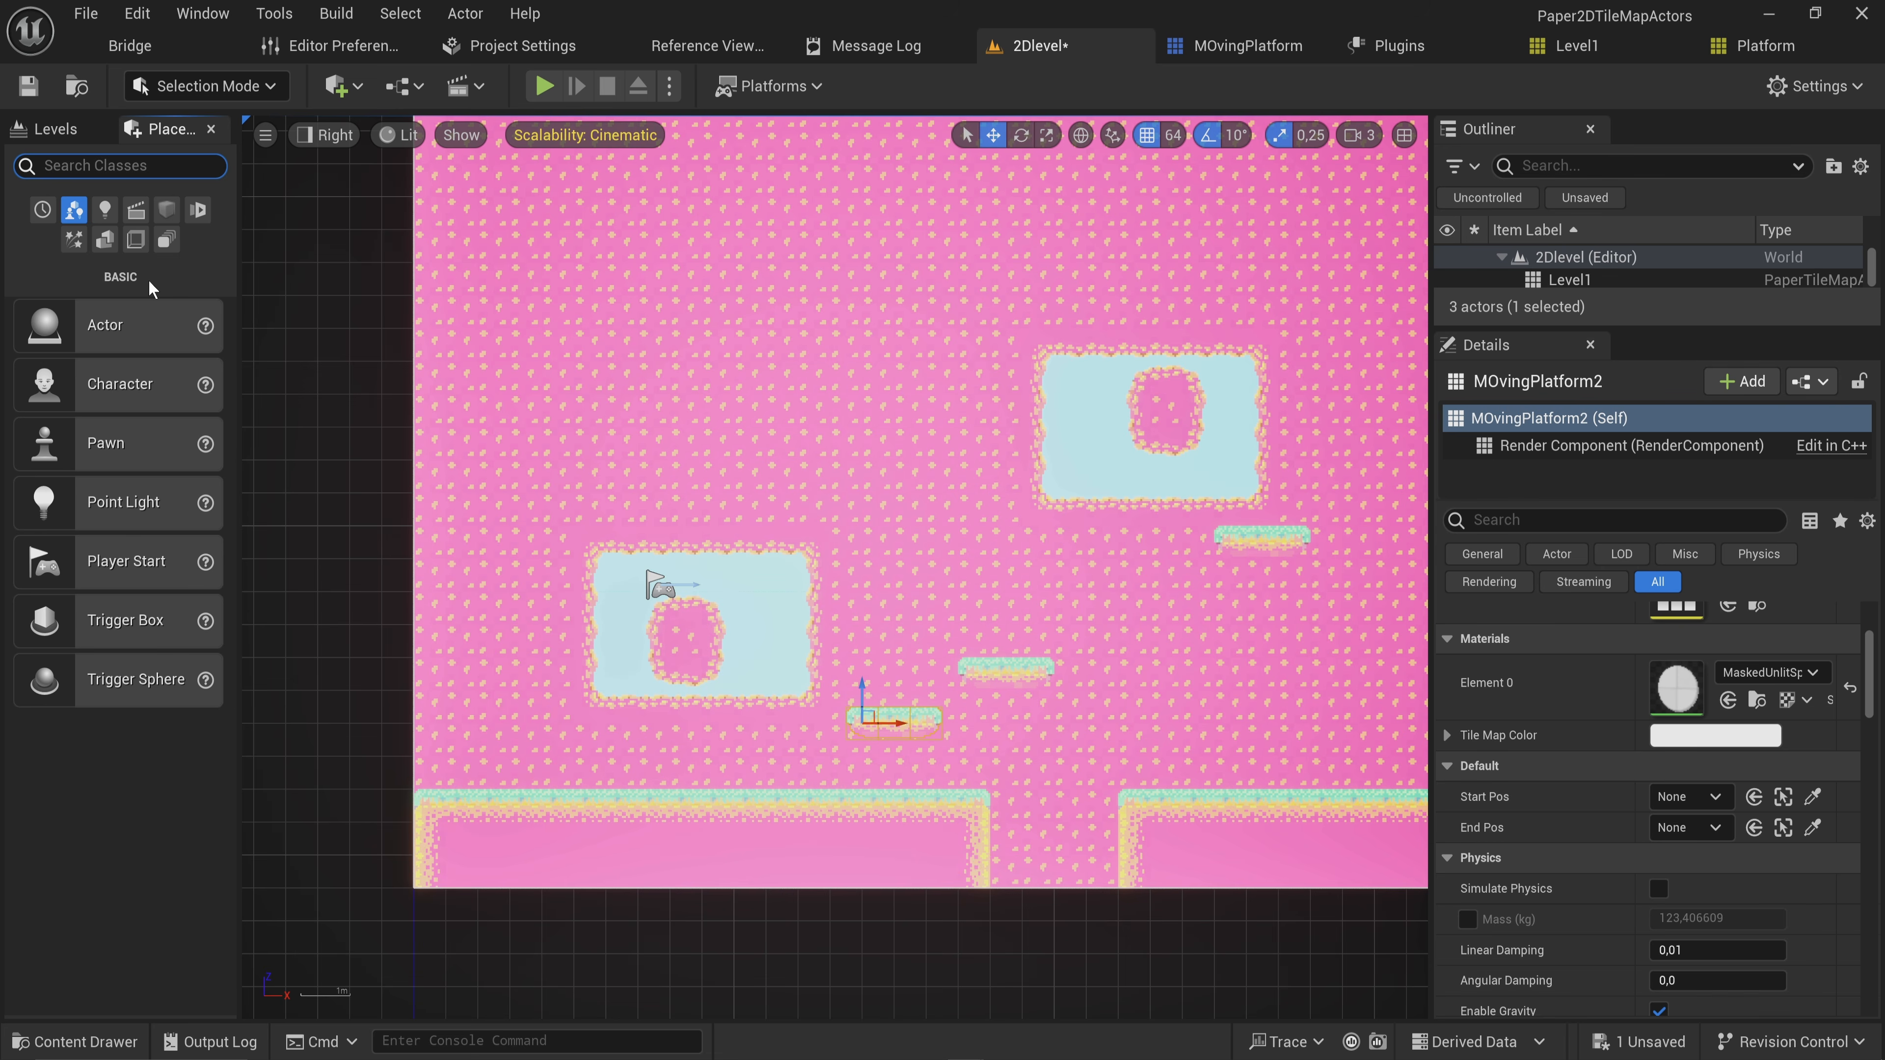
Place a Target Point on the moving platform's origin at X 896, Y 0, Z -1664, and duplicate it to X 1728
{"action": "left_click_drag", "start_coordinate": [126, 798], "coordinate": [838, 761]}
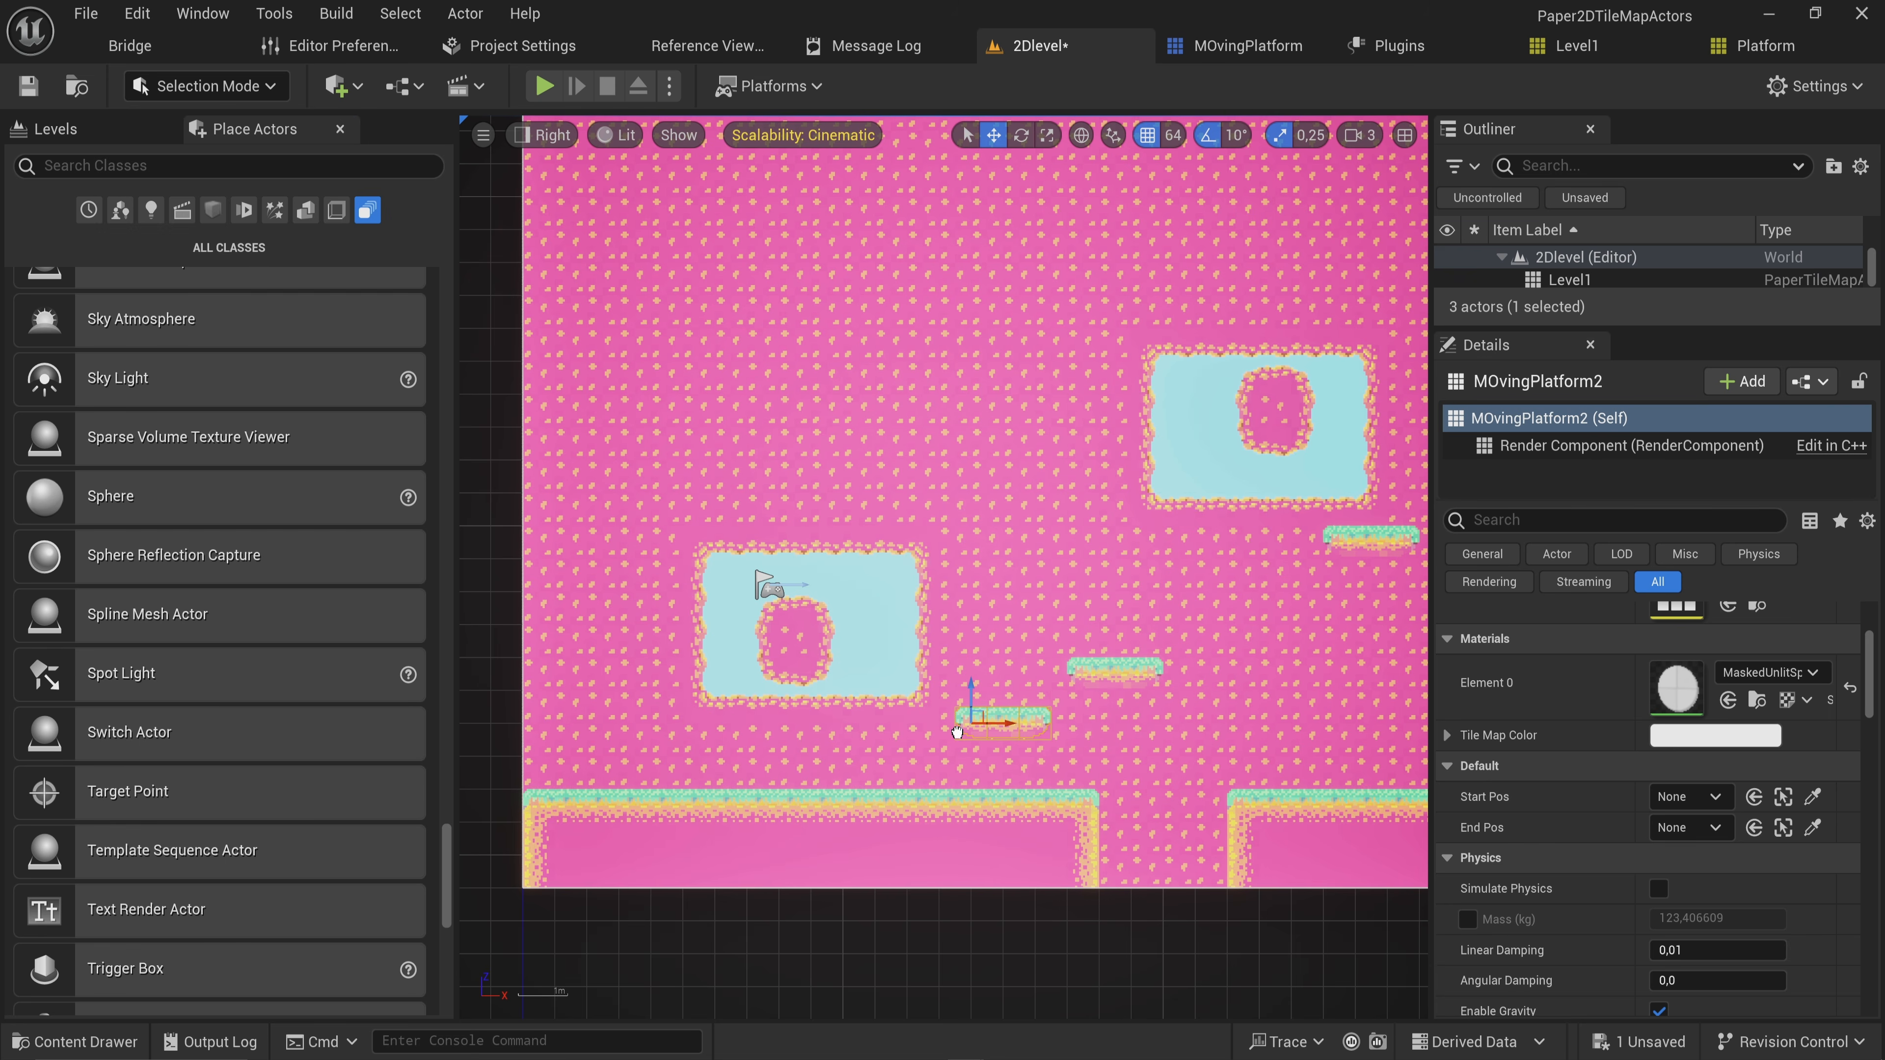
{"action": "left_click_drag", "start_coordinate": [958, 733], "coordinate": [987, 761]}
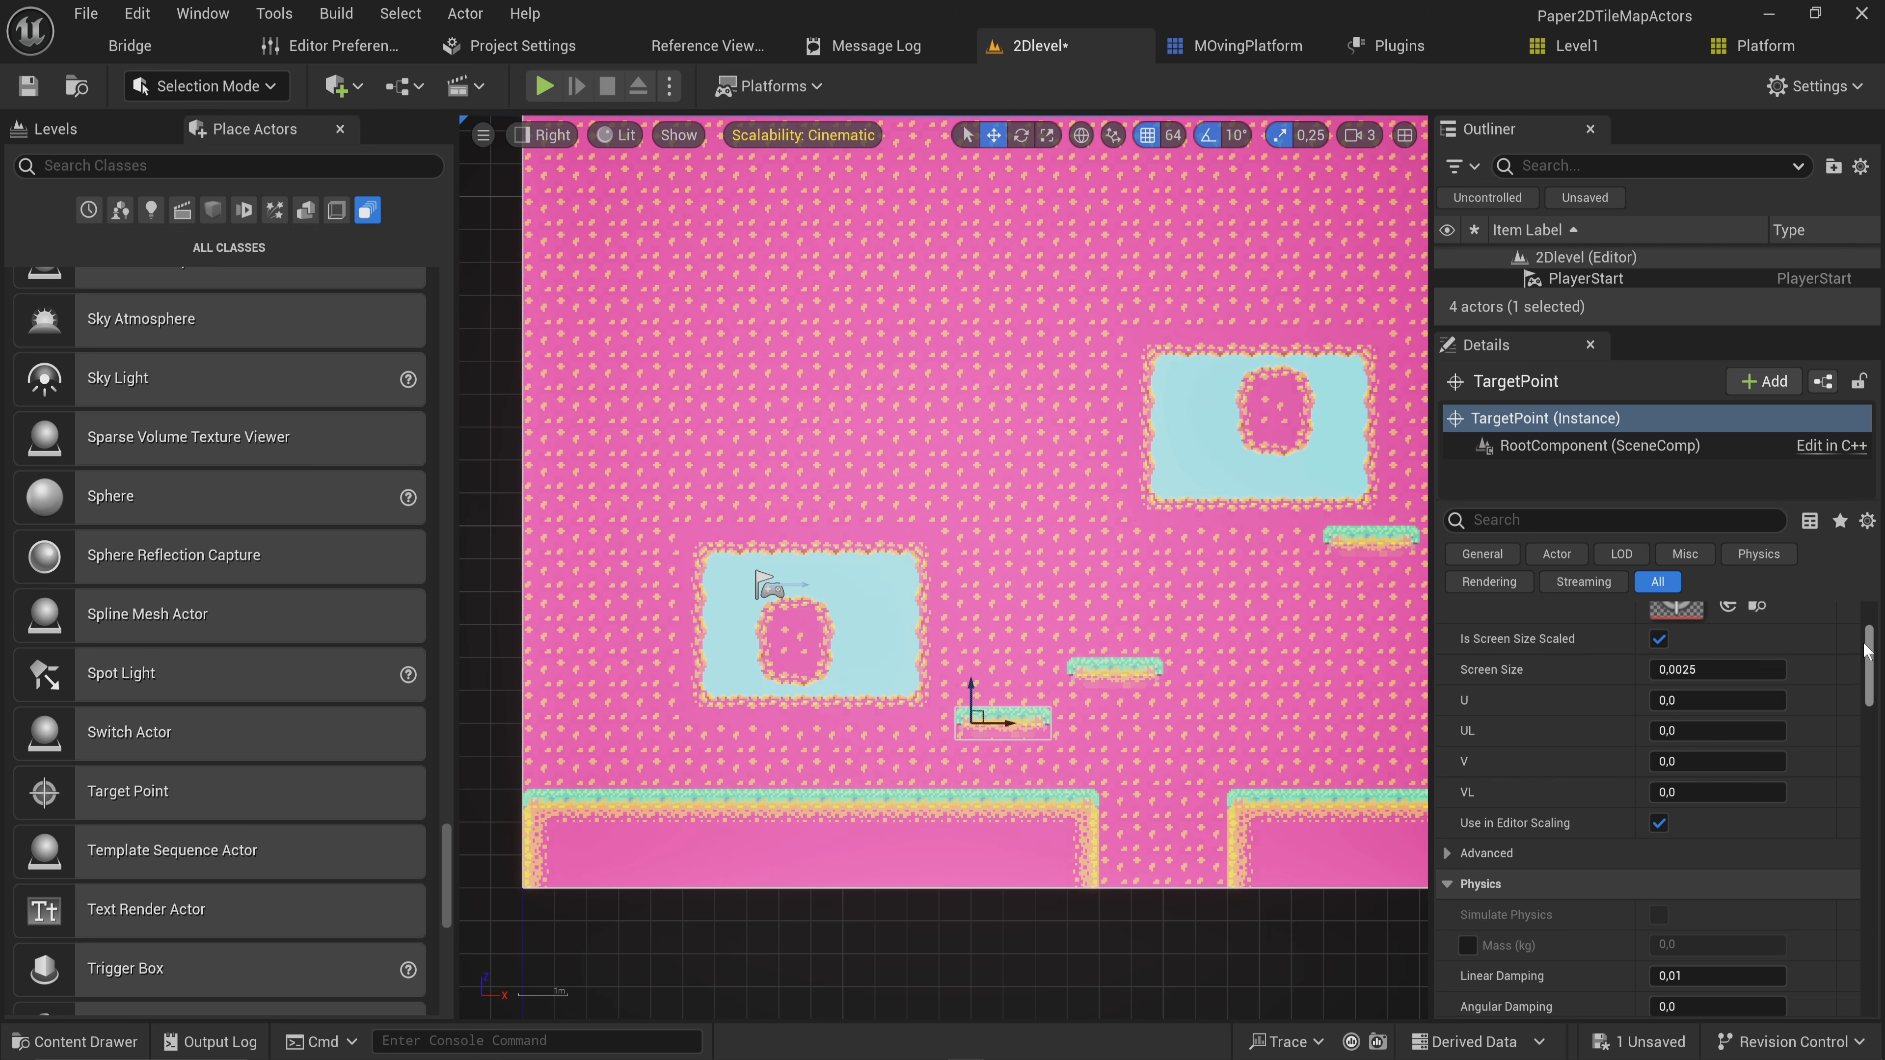
{"action": "scroll", "coordinate": [1869, 654], "scroll_direction": "up", "scroll_amount": 3}
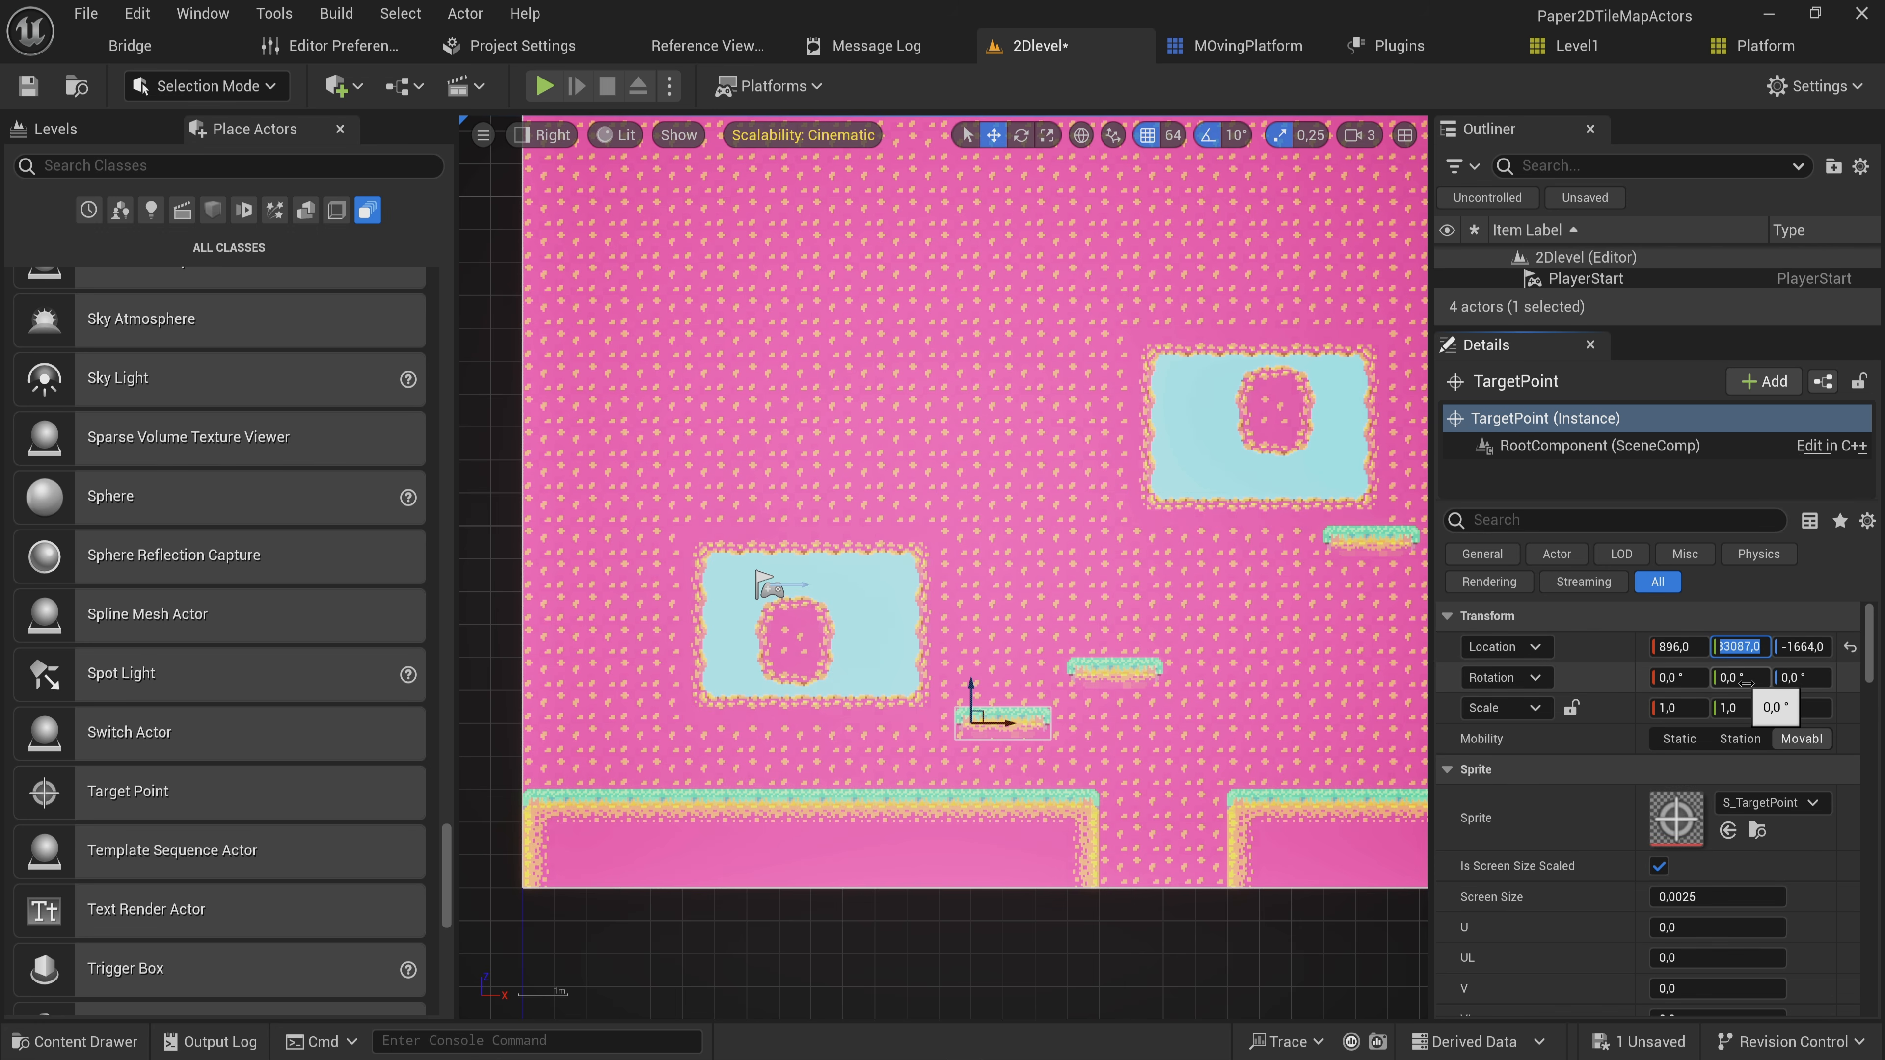
{"action": "type", "text": "0"}
{"action": "key", "text": "Return"}
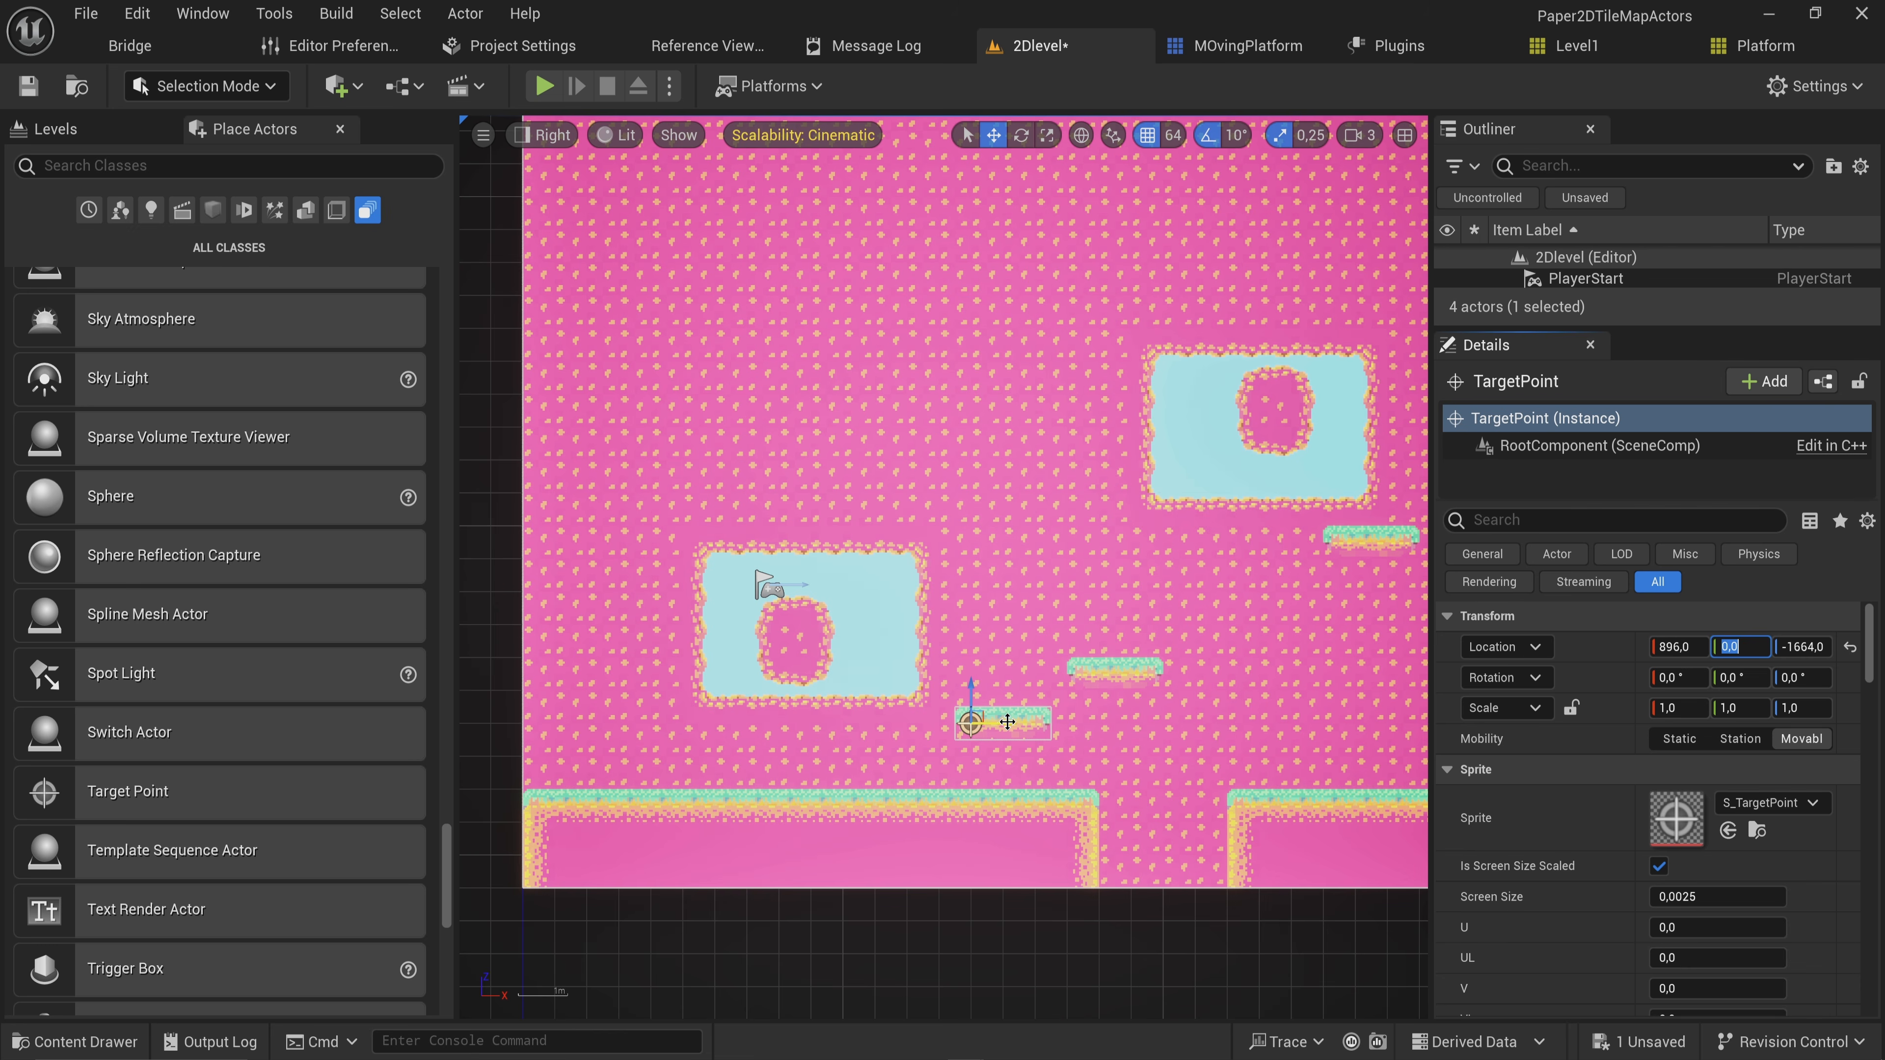
{"action": "right_click_drag", "start_coordinate": [1047, 720], "coordinate": [907, 697]}
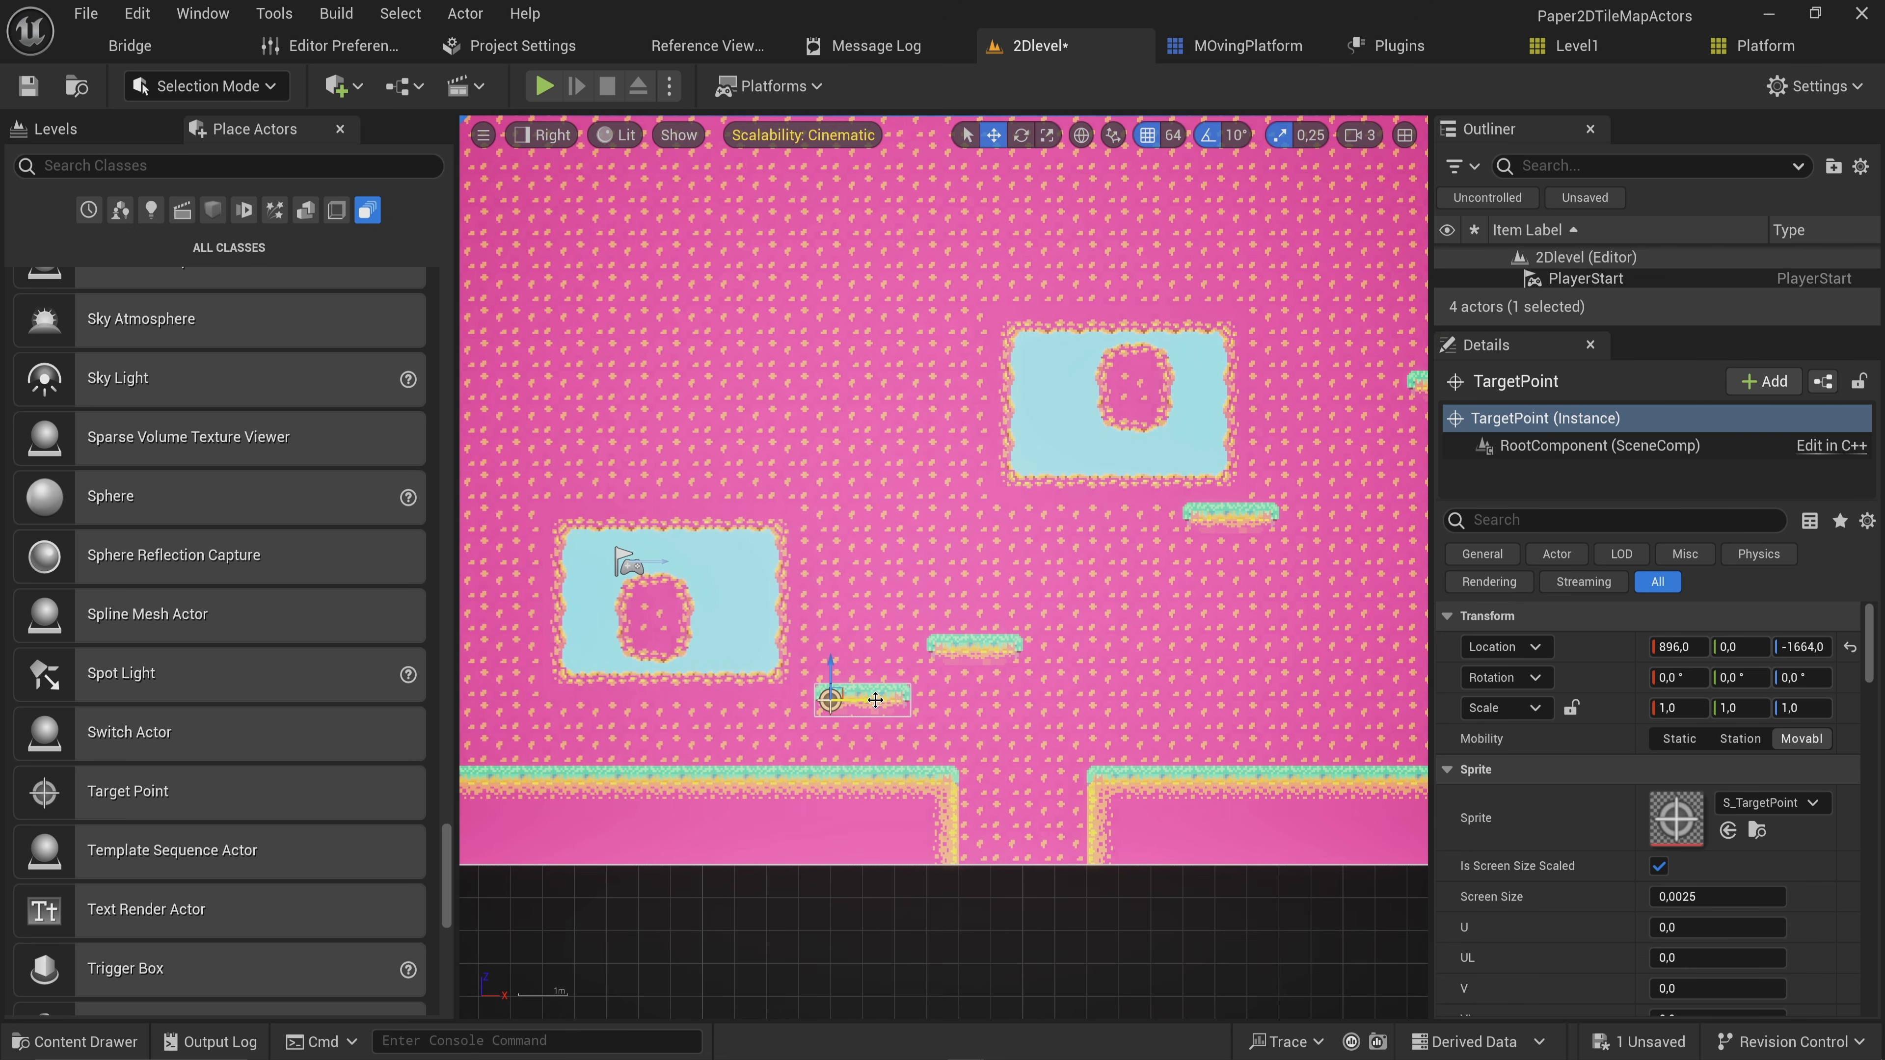
{"action": "key", "text": "ctrl+d"}
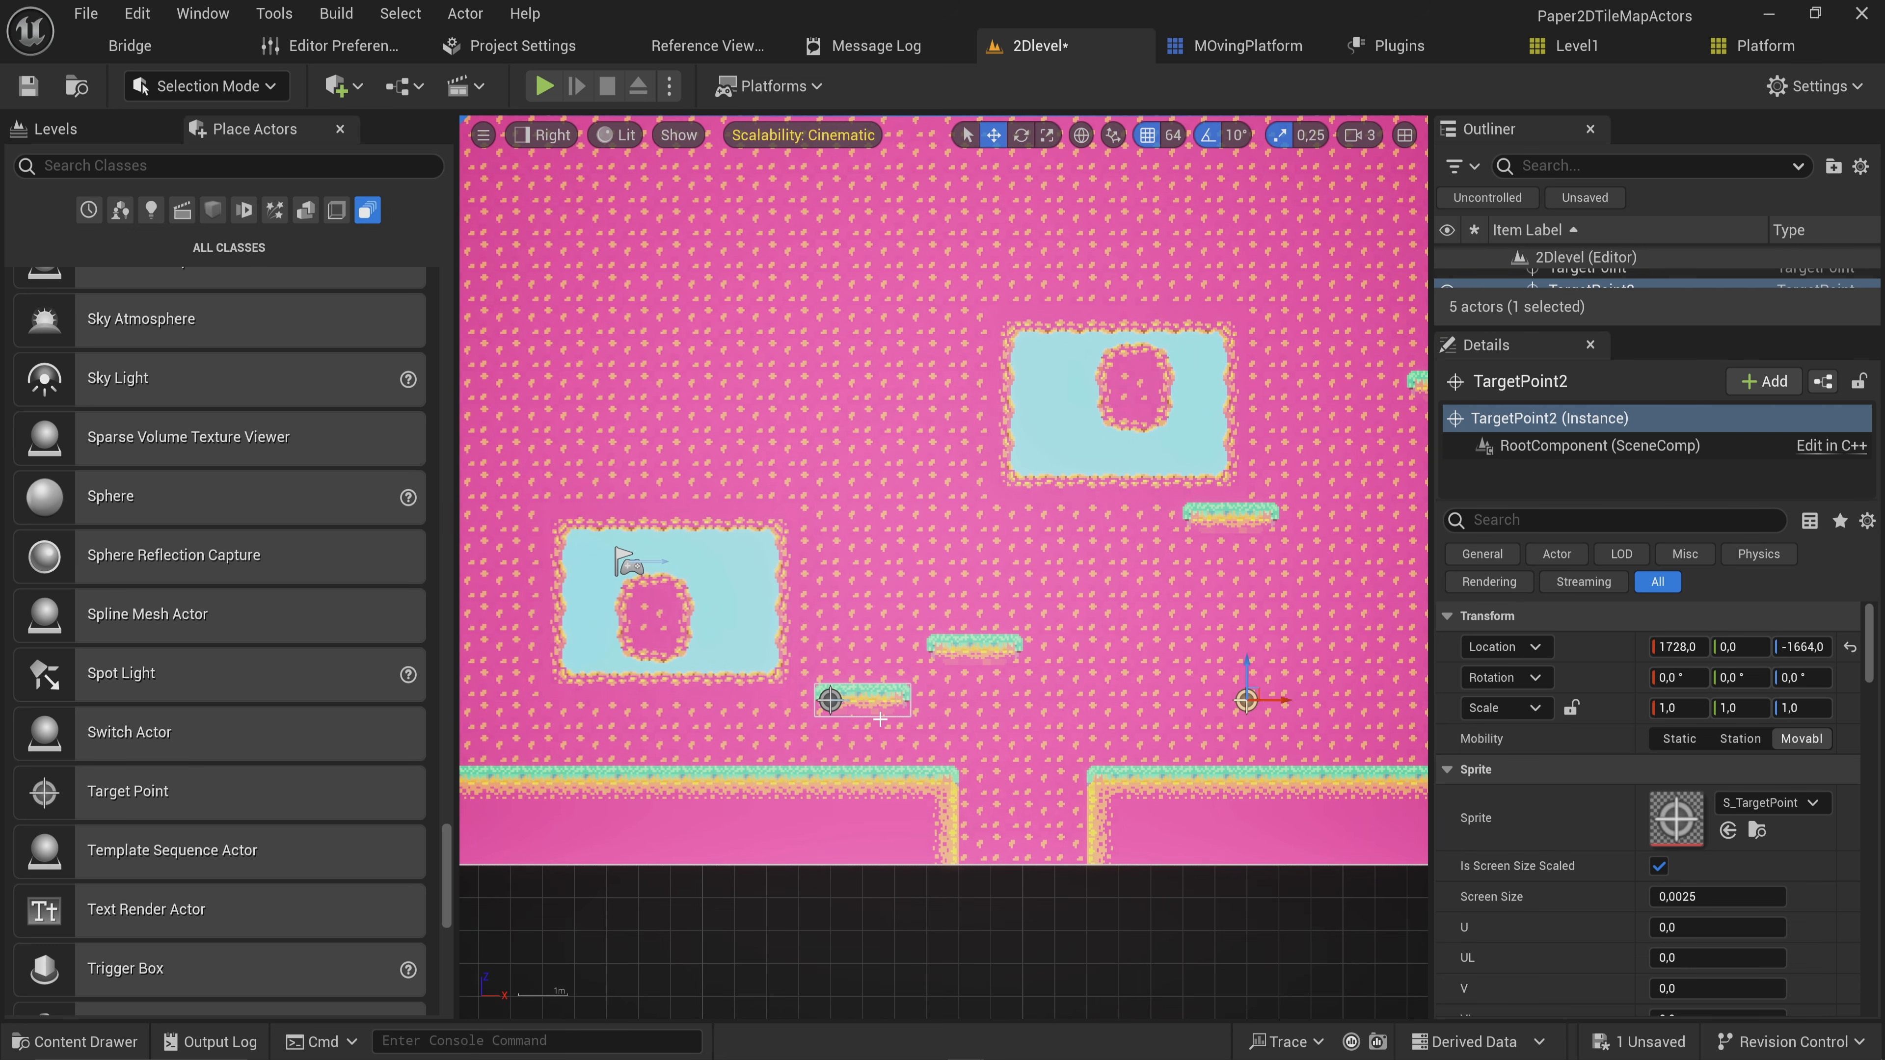
Assign the Target Point on MOvingPlatform2 as its Start Pos and the distant one as its End Pos, and briefly play-test the level
{"action": "left_click", "coordinate": [889, 708]}
{"action": "scroll", "coordinate": [1726, 853], "scroll_direction": "down", "scroll_amount": 1}
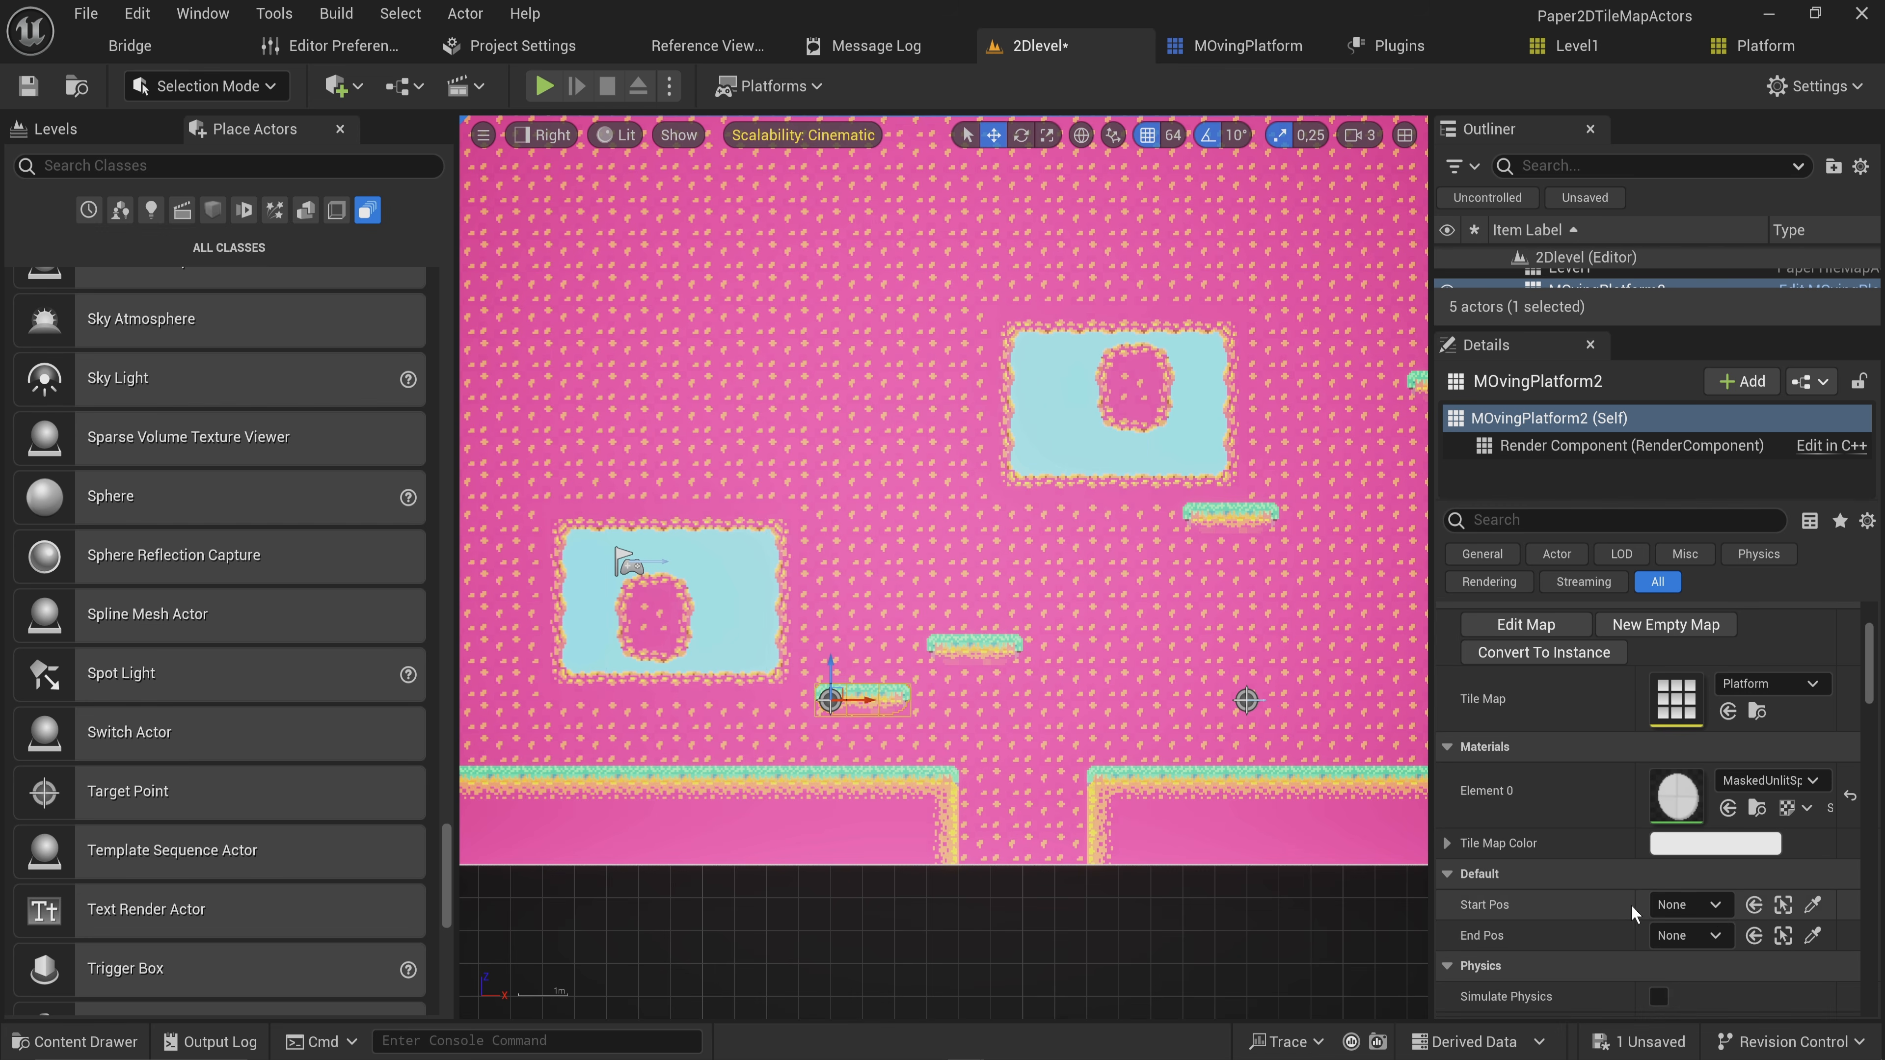
{"action": "left_click", "coordinate": [1814, 910]}
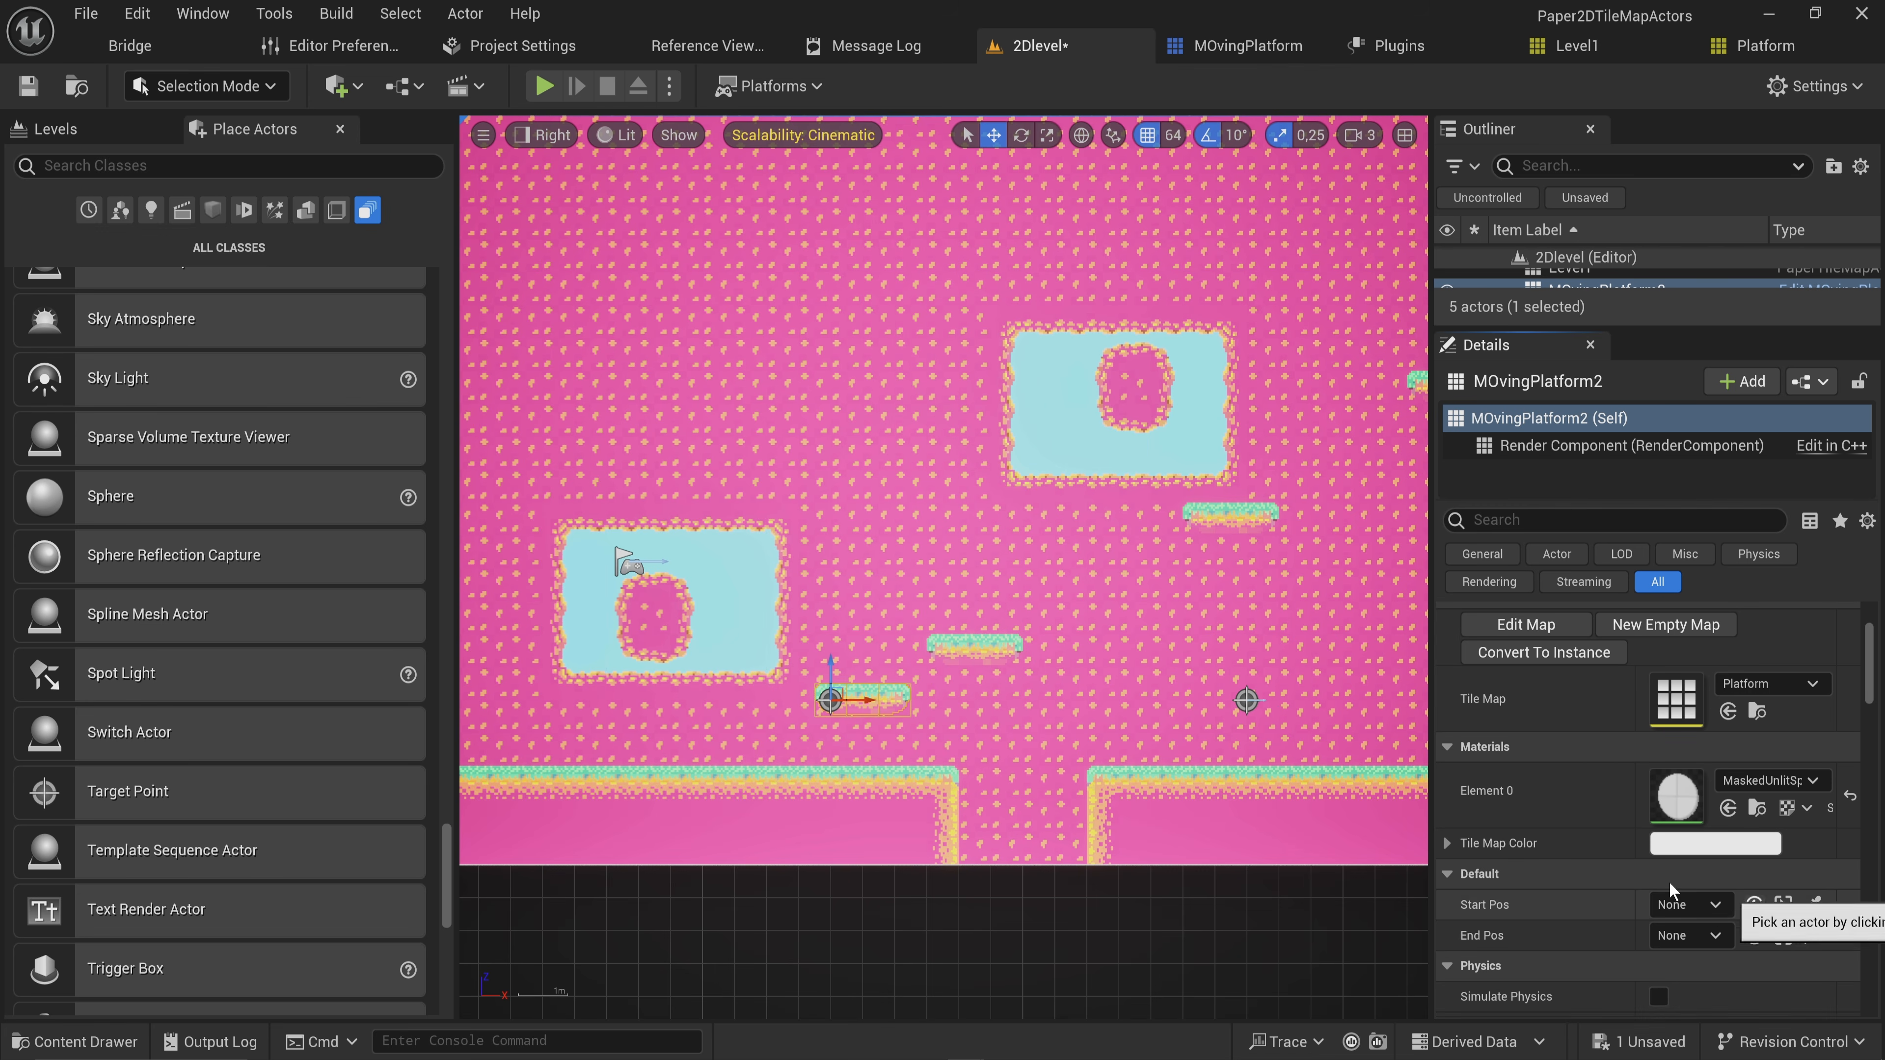
{"action": "left_click", "coordinate": [830, 701]}
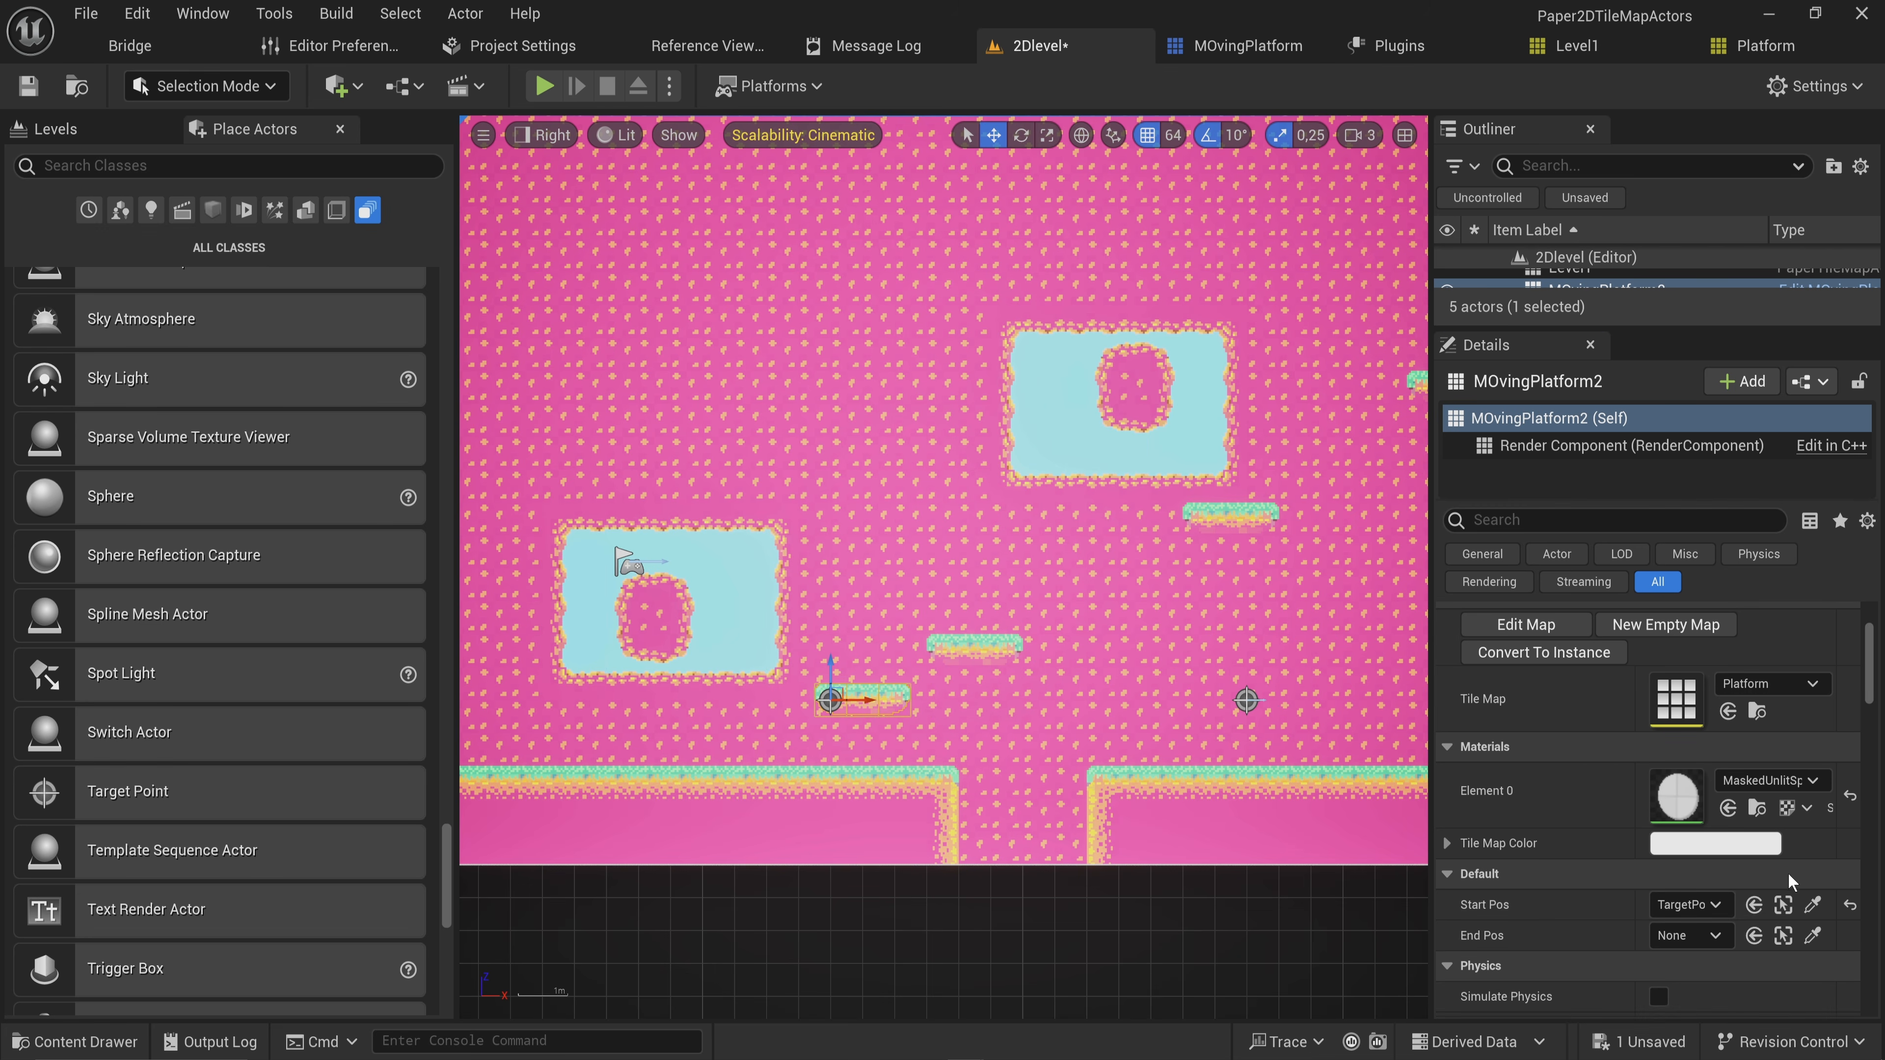
{"action": "left_click", "coordinate": [1813, 936]}
{"action": "left_click", "coordinate": [1247, 700]}
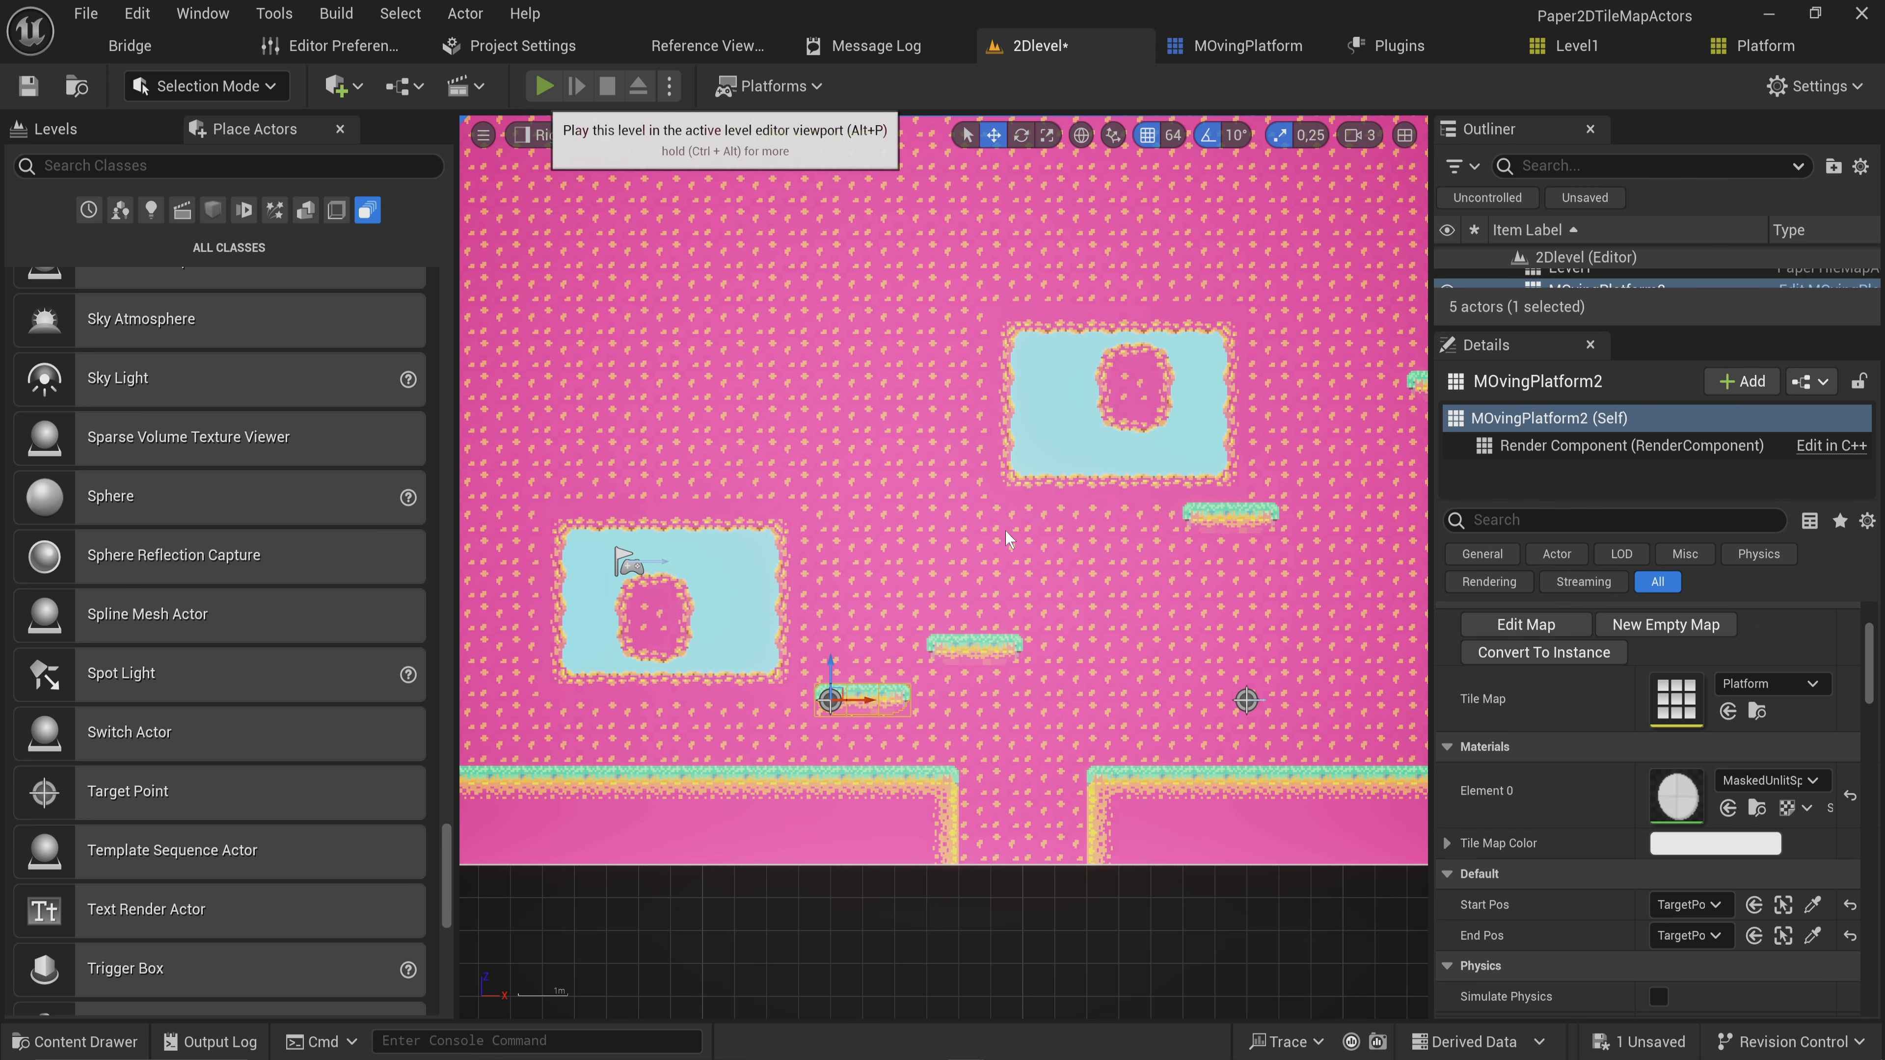
{"action": "key", "text": "alt+p"}
{"action": "key", "text": "Escape"}
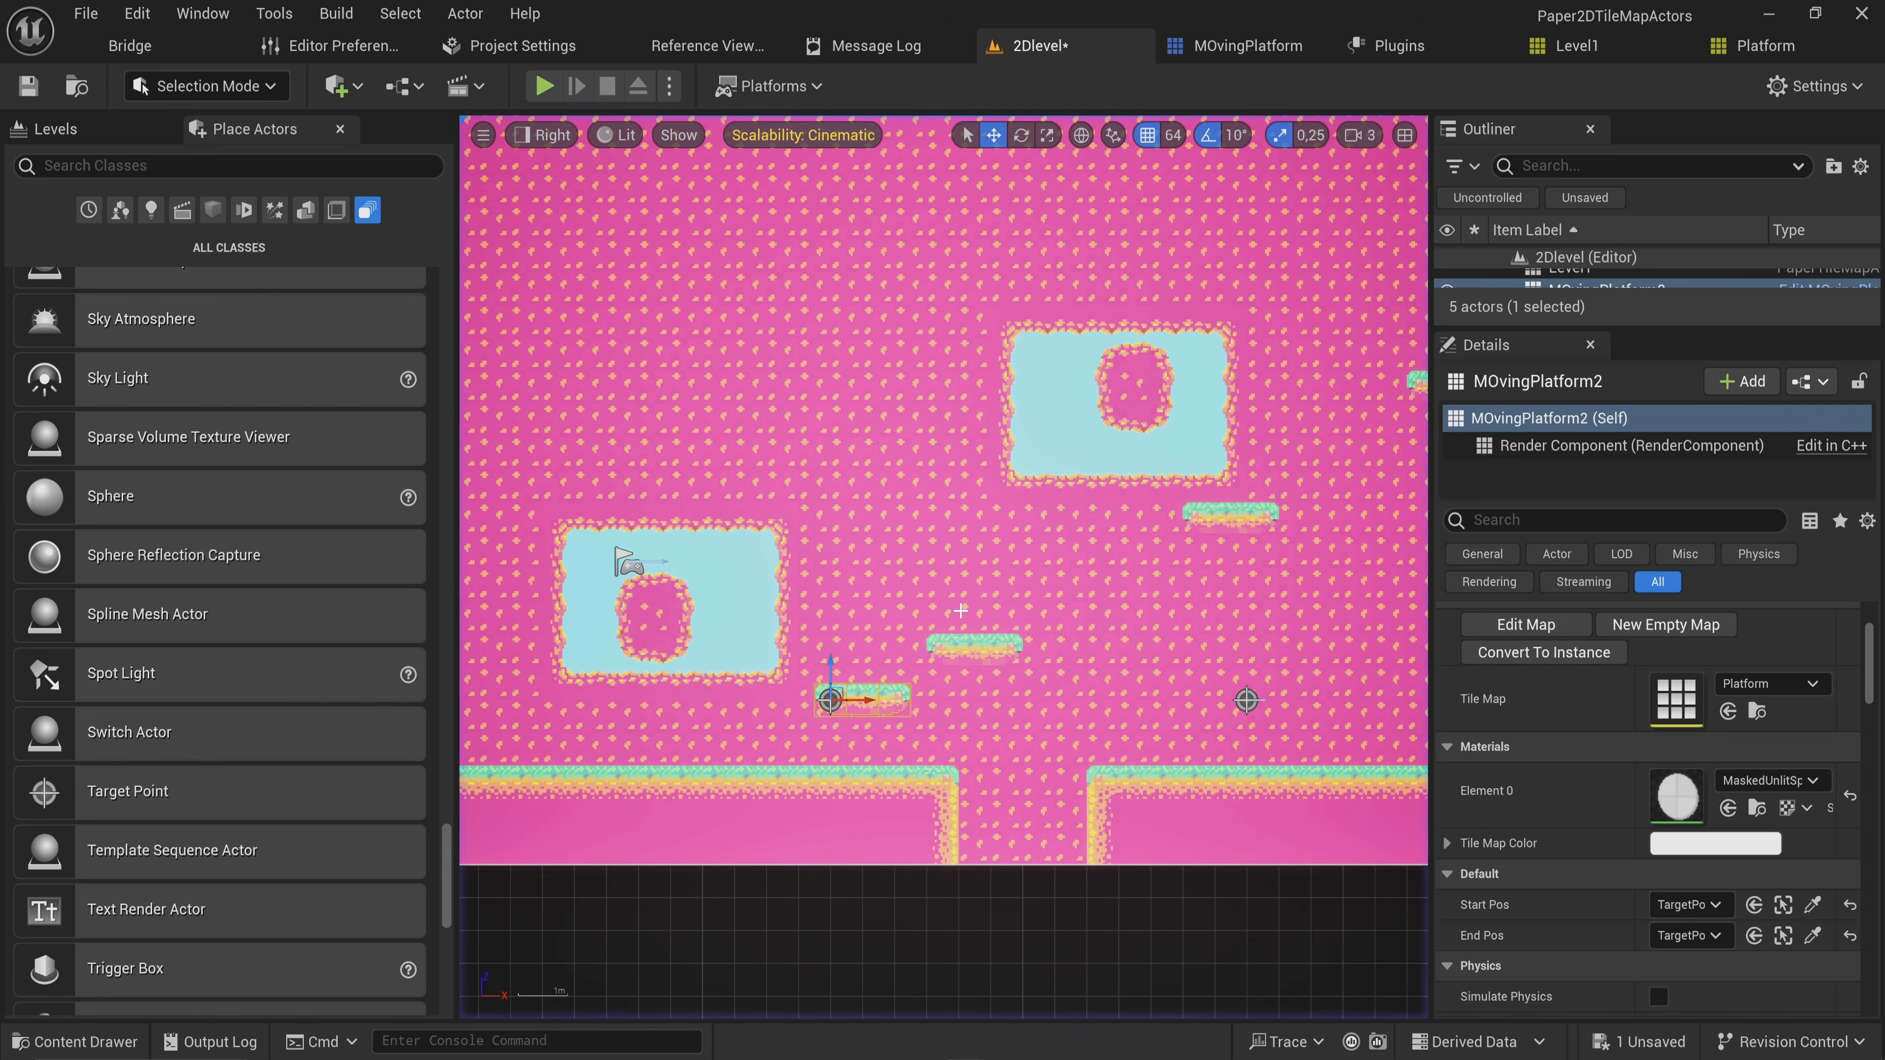
Make the MovementSpeed variable instance editable in the MOvingPlatform blueprint and compile it
{"action": "left_click", "coordinate": [1258, 49]}
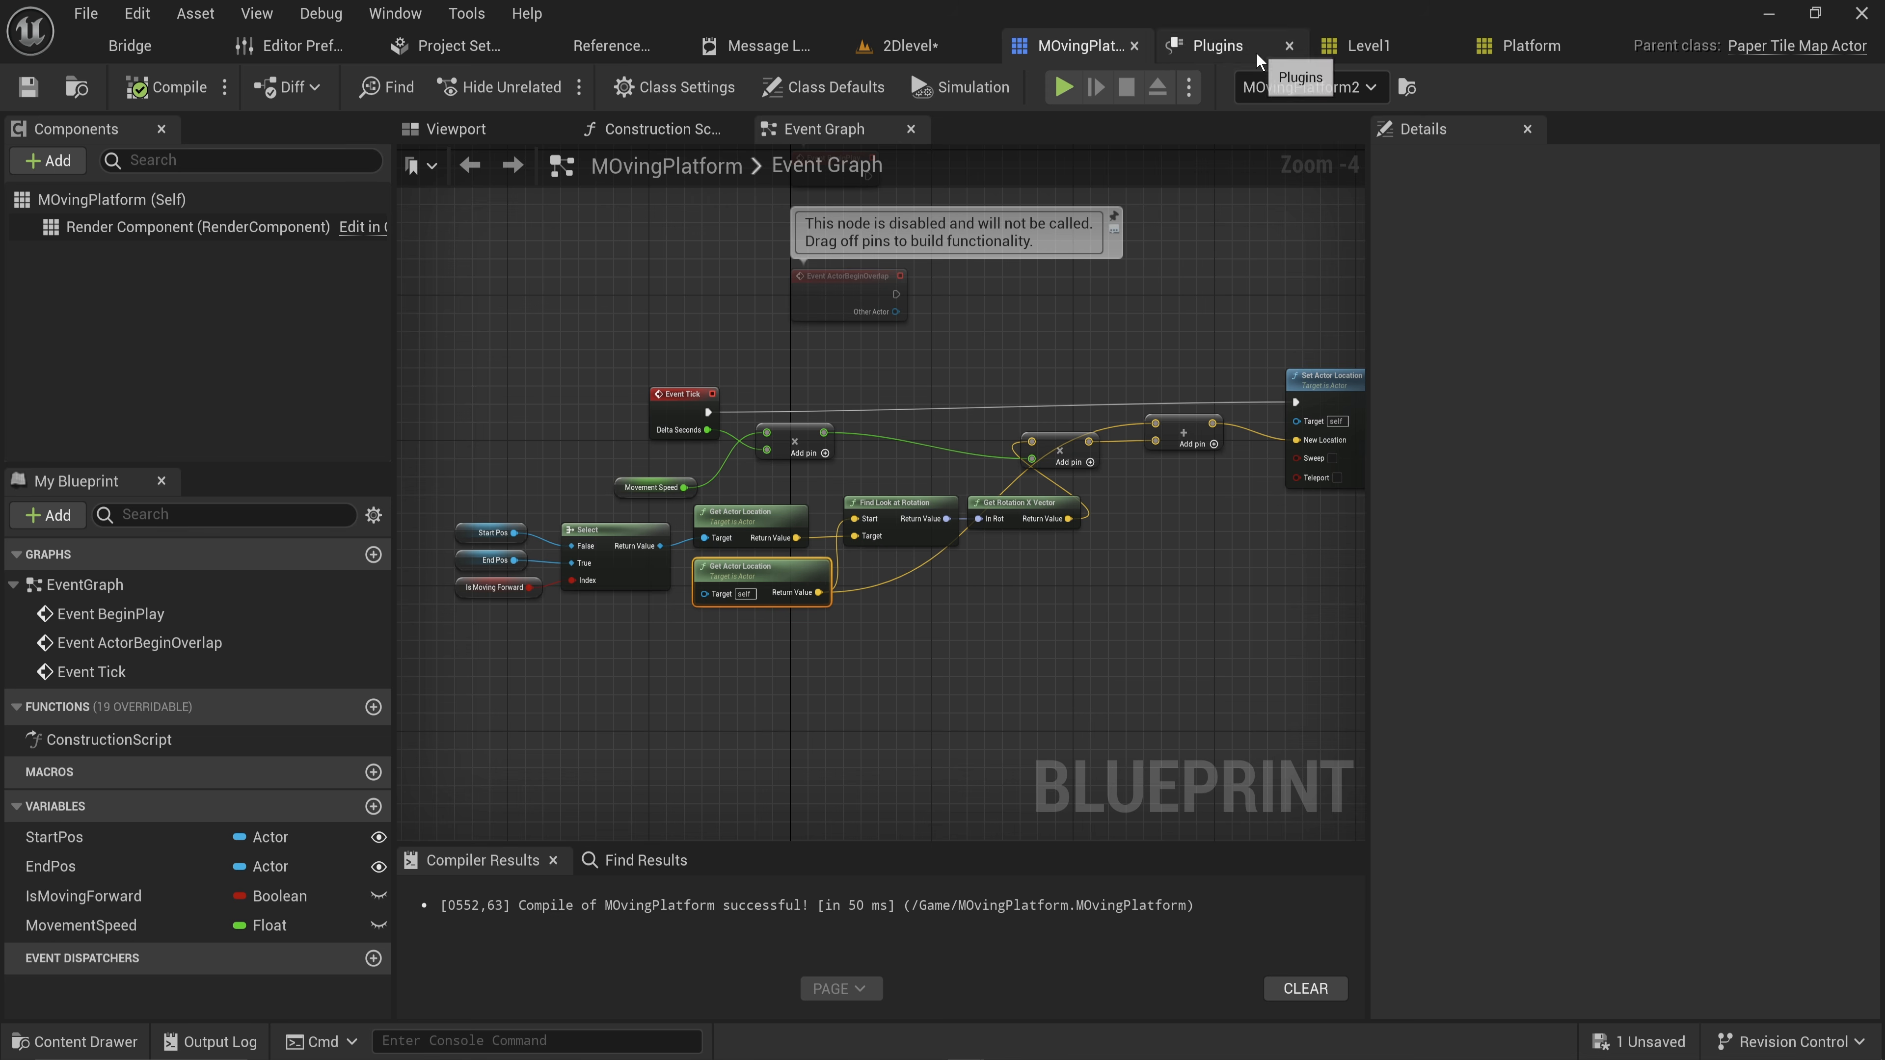
{"action": "left_click", "coordinate": [379, 926]}
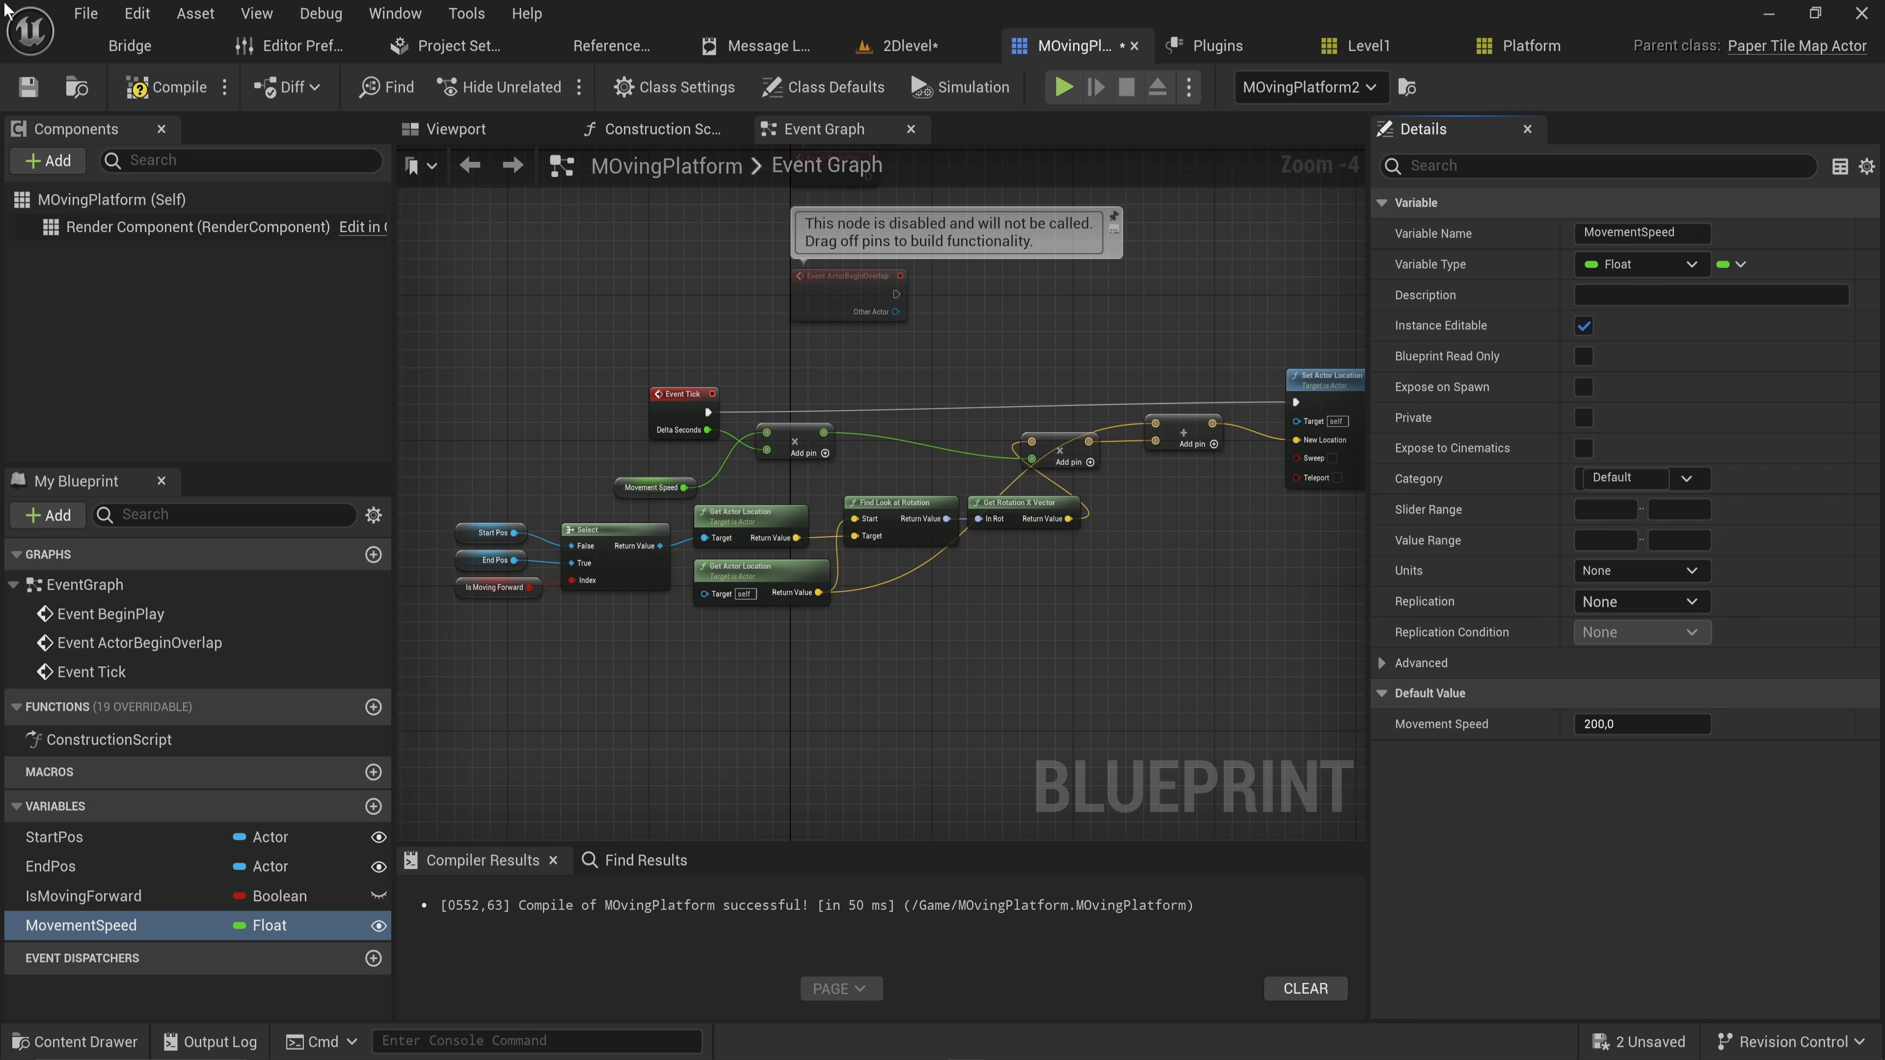
{"action": "left_click", "coordinate": [169, 87]}
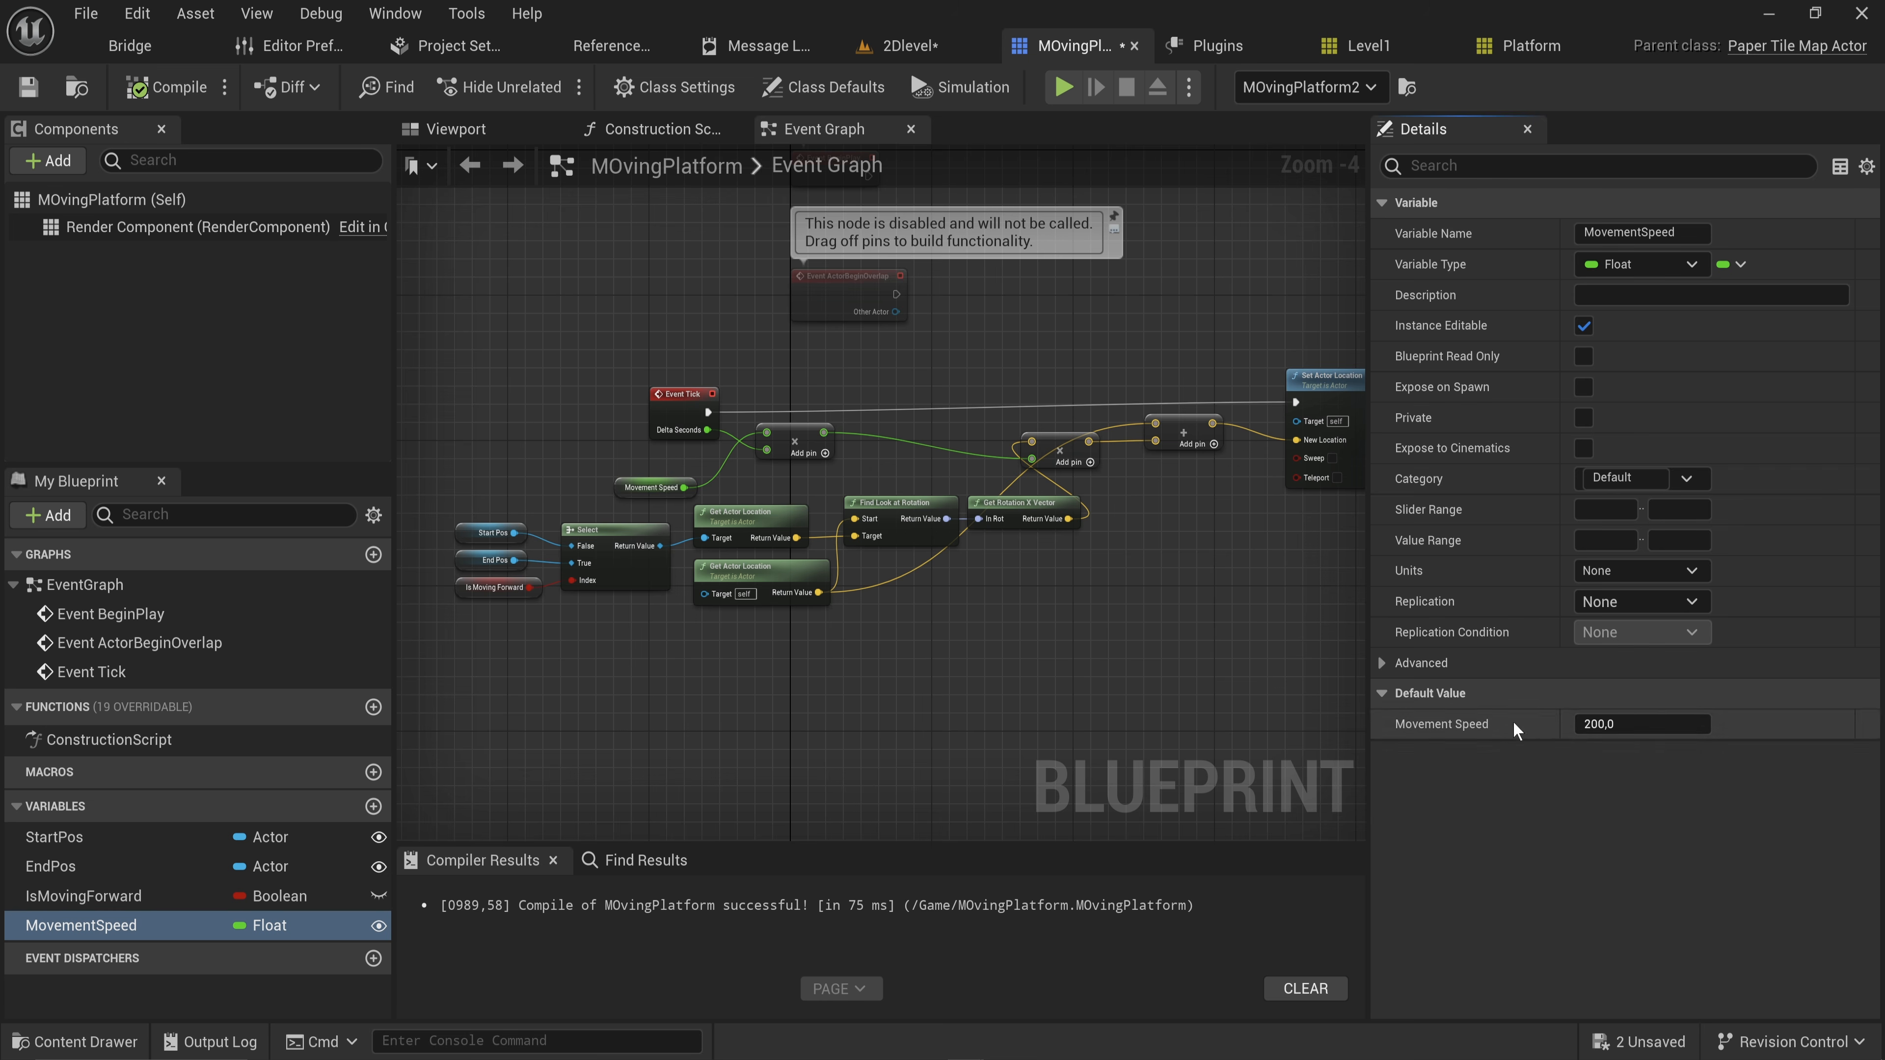
Play-test the 2D level by repeatedly jumping the character onto the moving platform and riding it across the gap, and end the session
{"action": "left_click", "coordinate": [894, 43]}
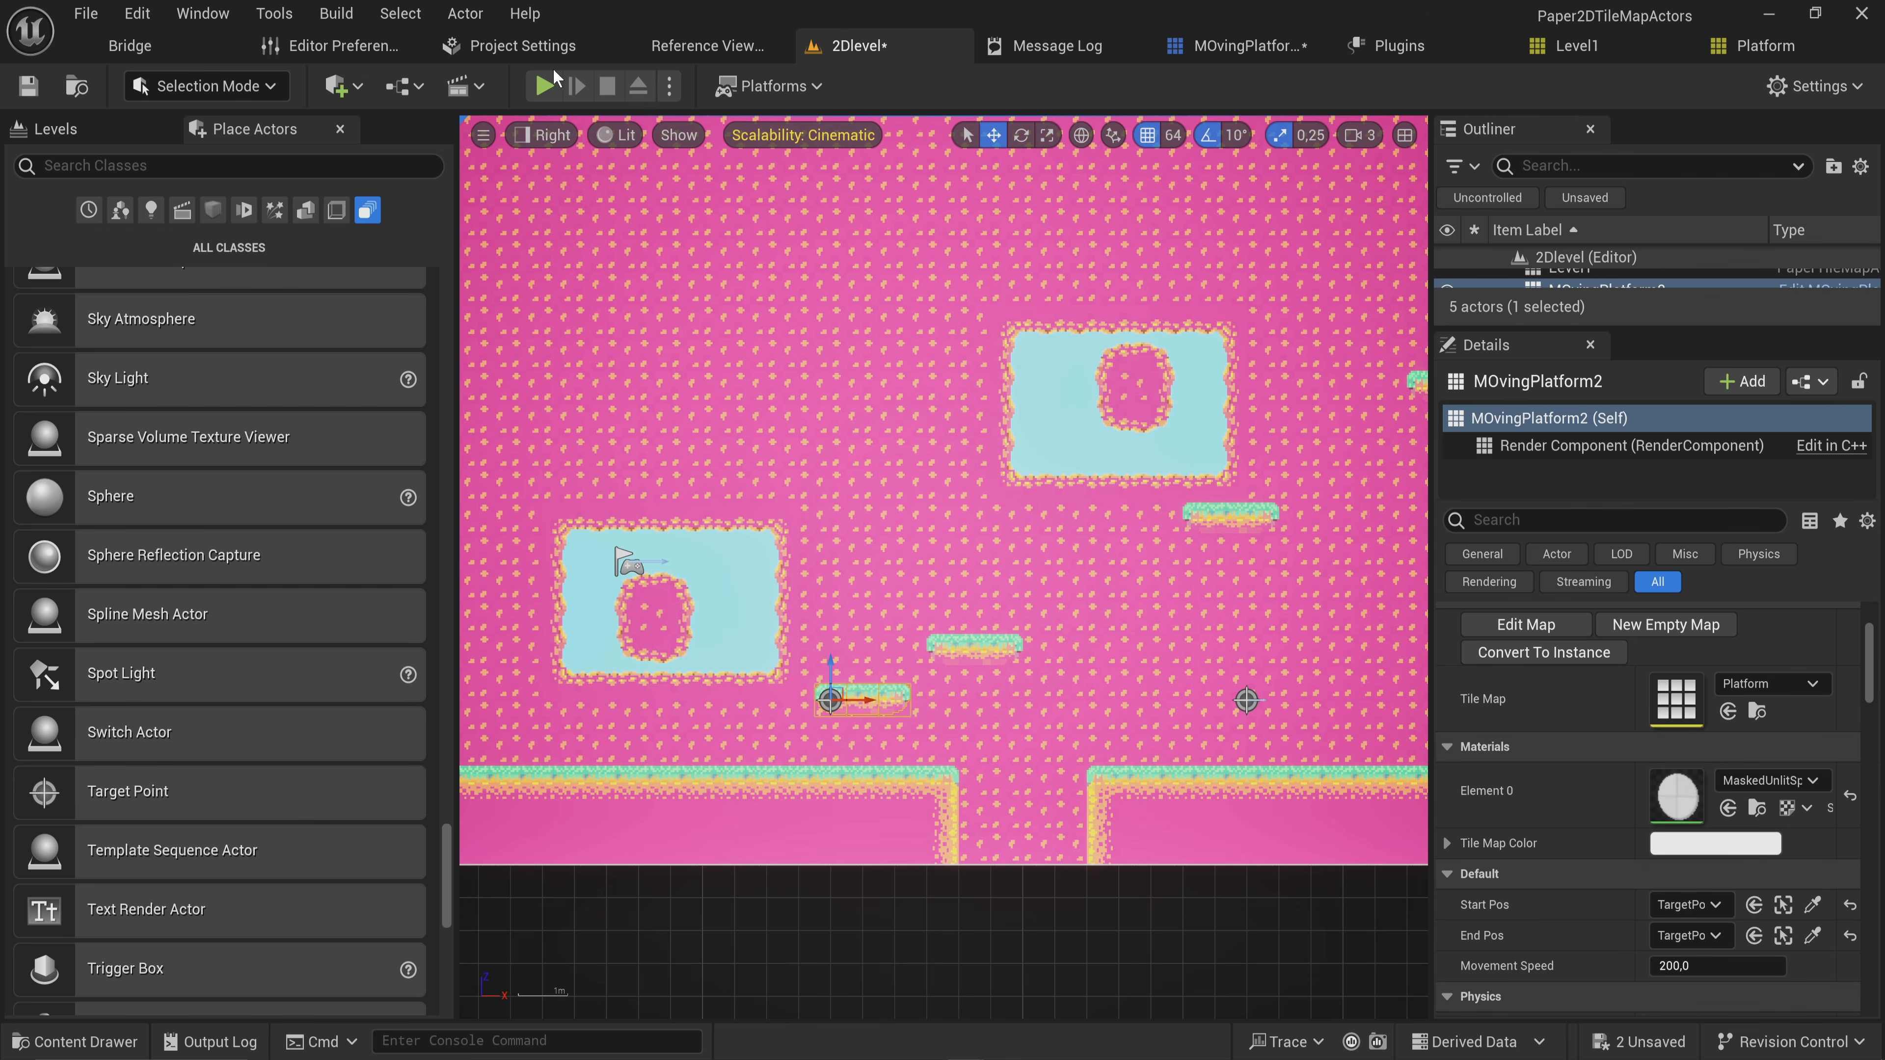
{"action": "key", "text": "alt+p"}
{"action": "left_click", "coordinate": [948, 489]}
{"action": "key", "text": "d"}
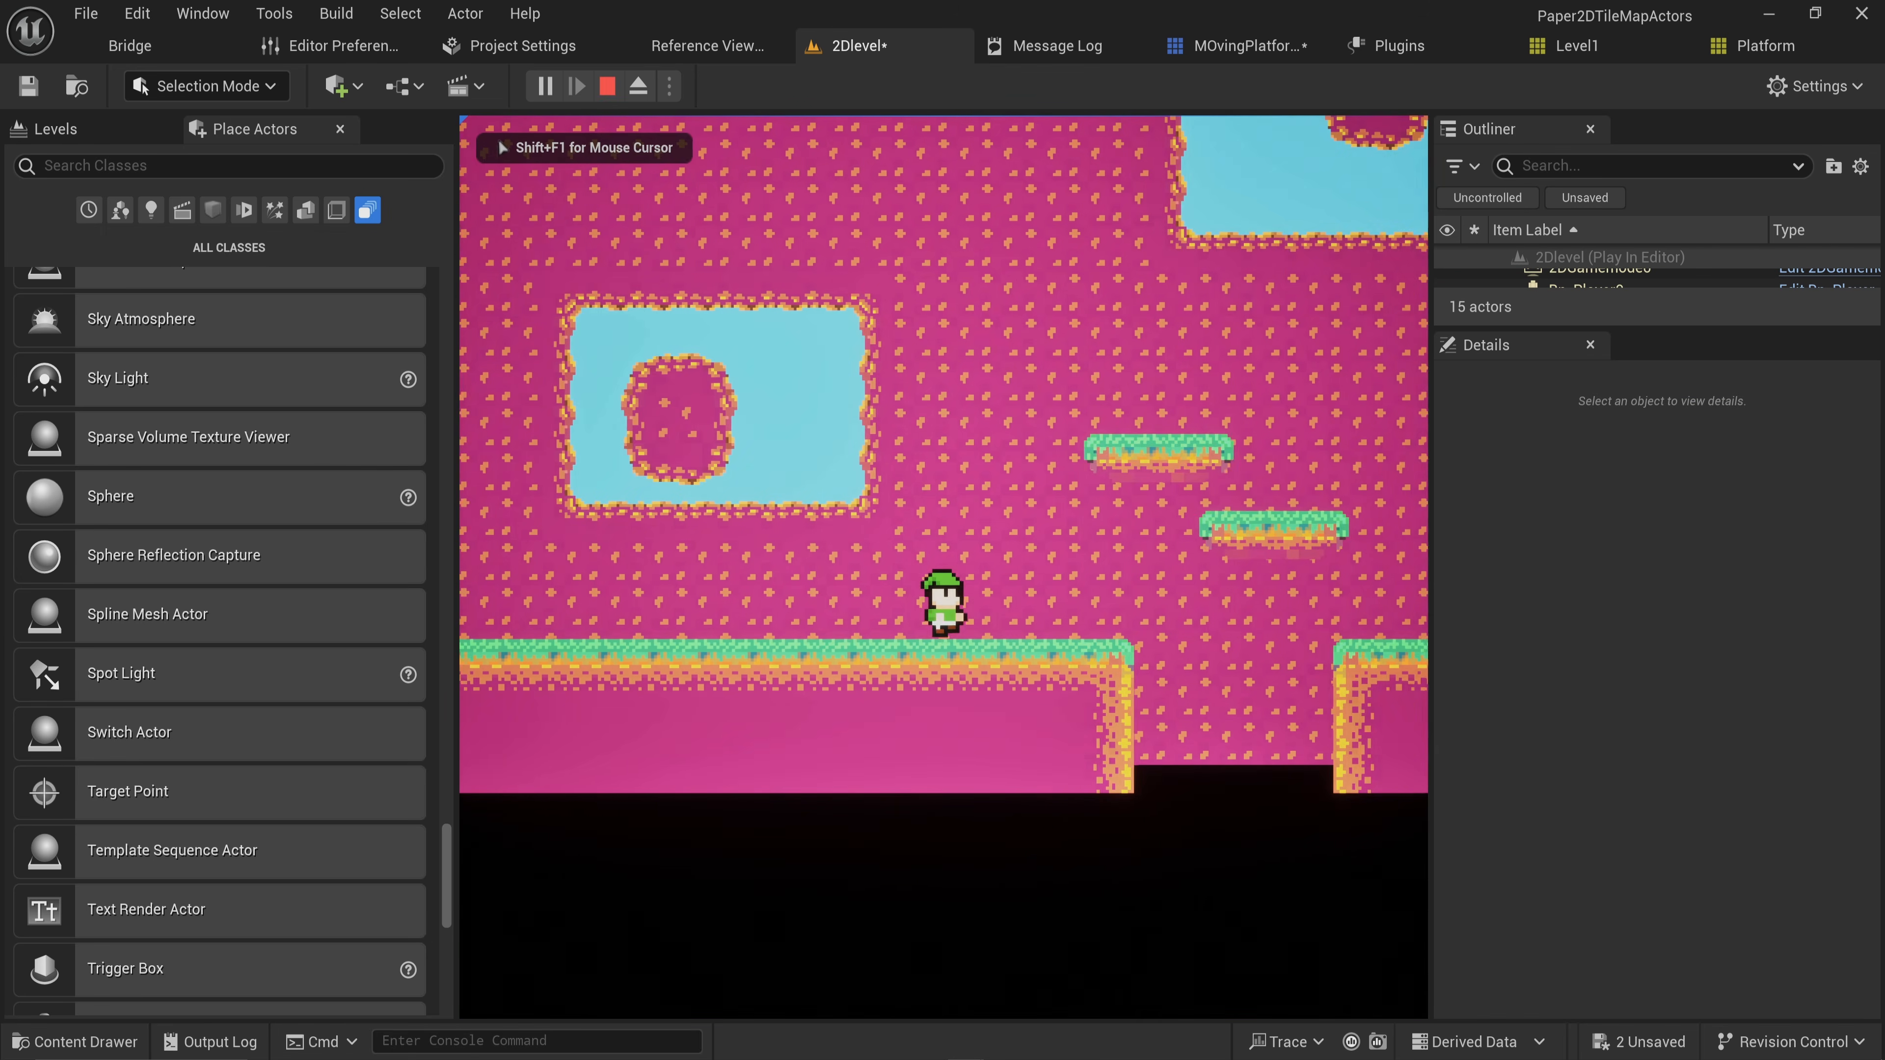
{"action": "key", "text": "space"}
{"action": "key", "text": "d"}
{"action": "key", "text": "a"}
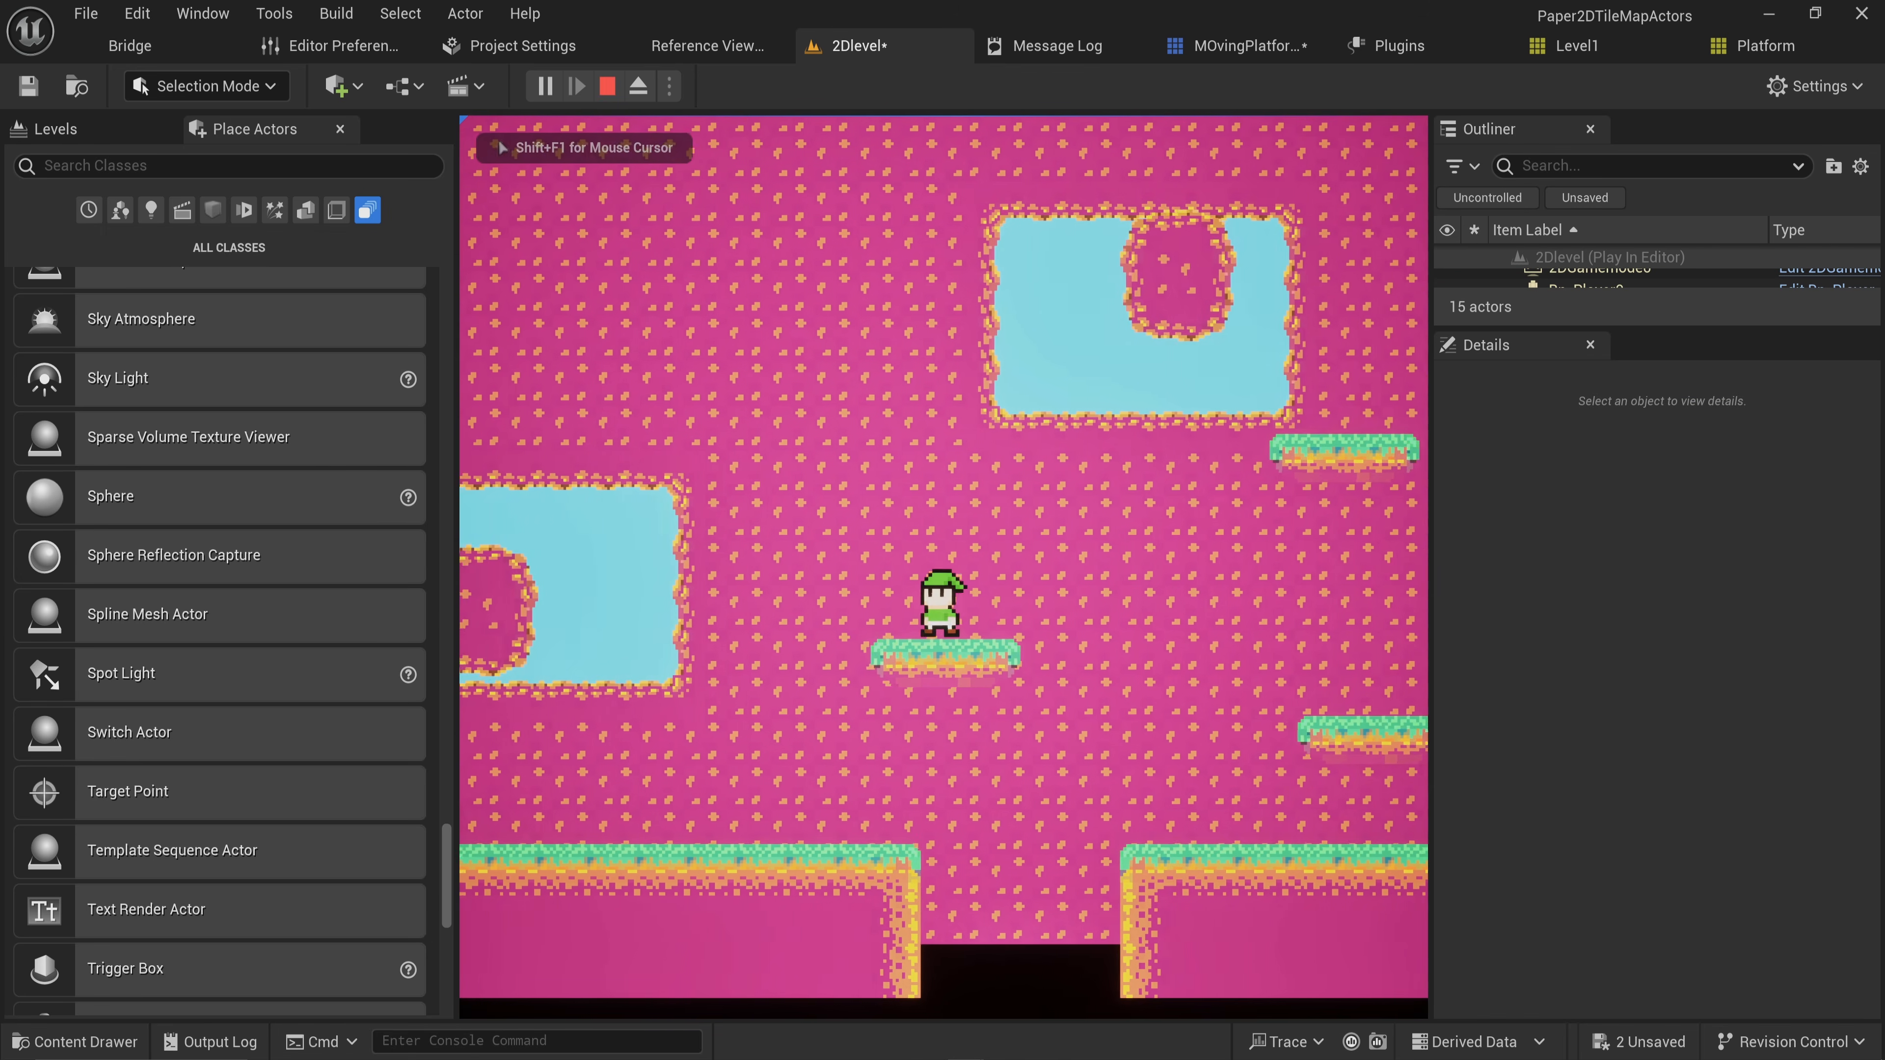
{"action": "key", "text": "d"}
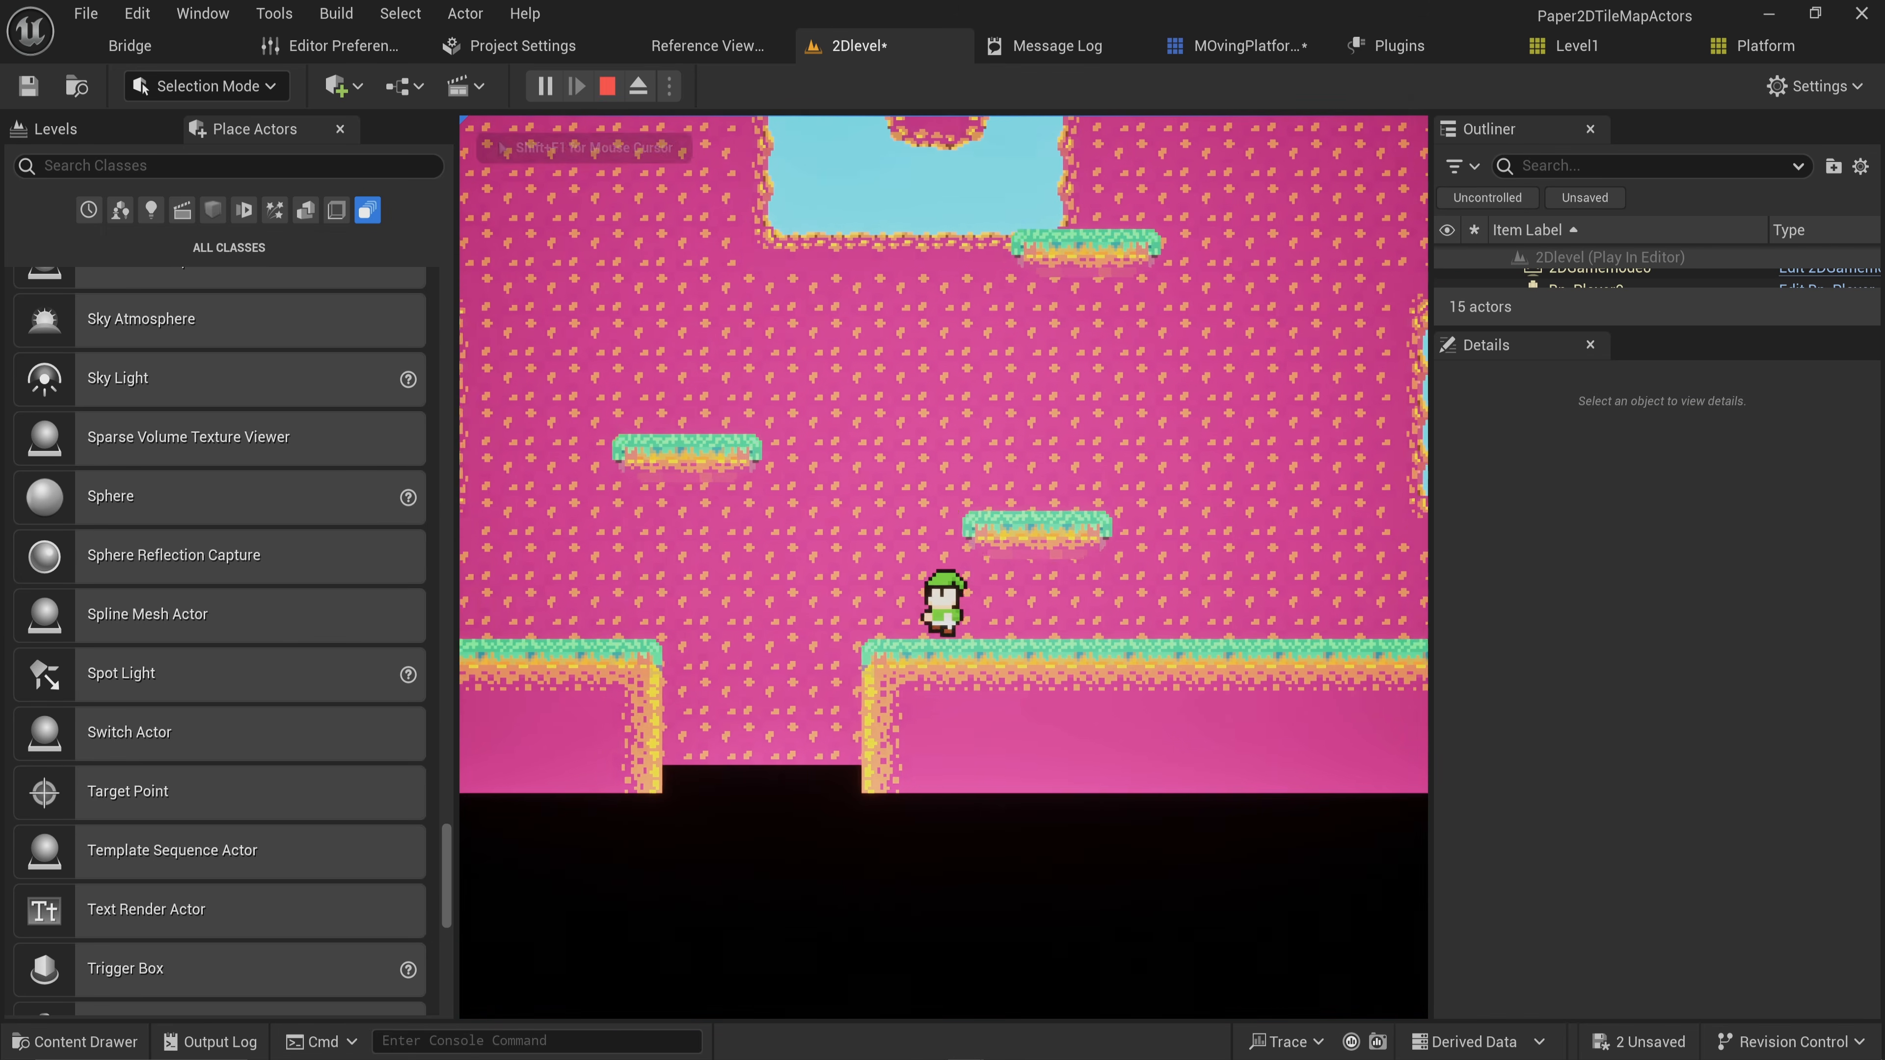
{"action": "key", "text": "a"}
{"action": "key", "text": "space"}
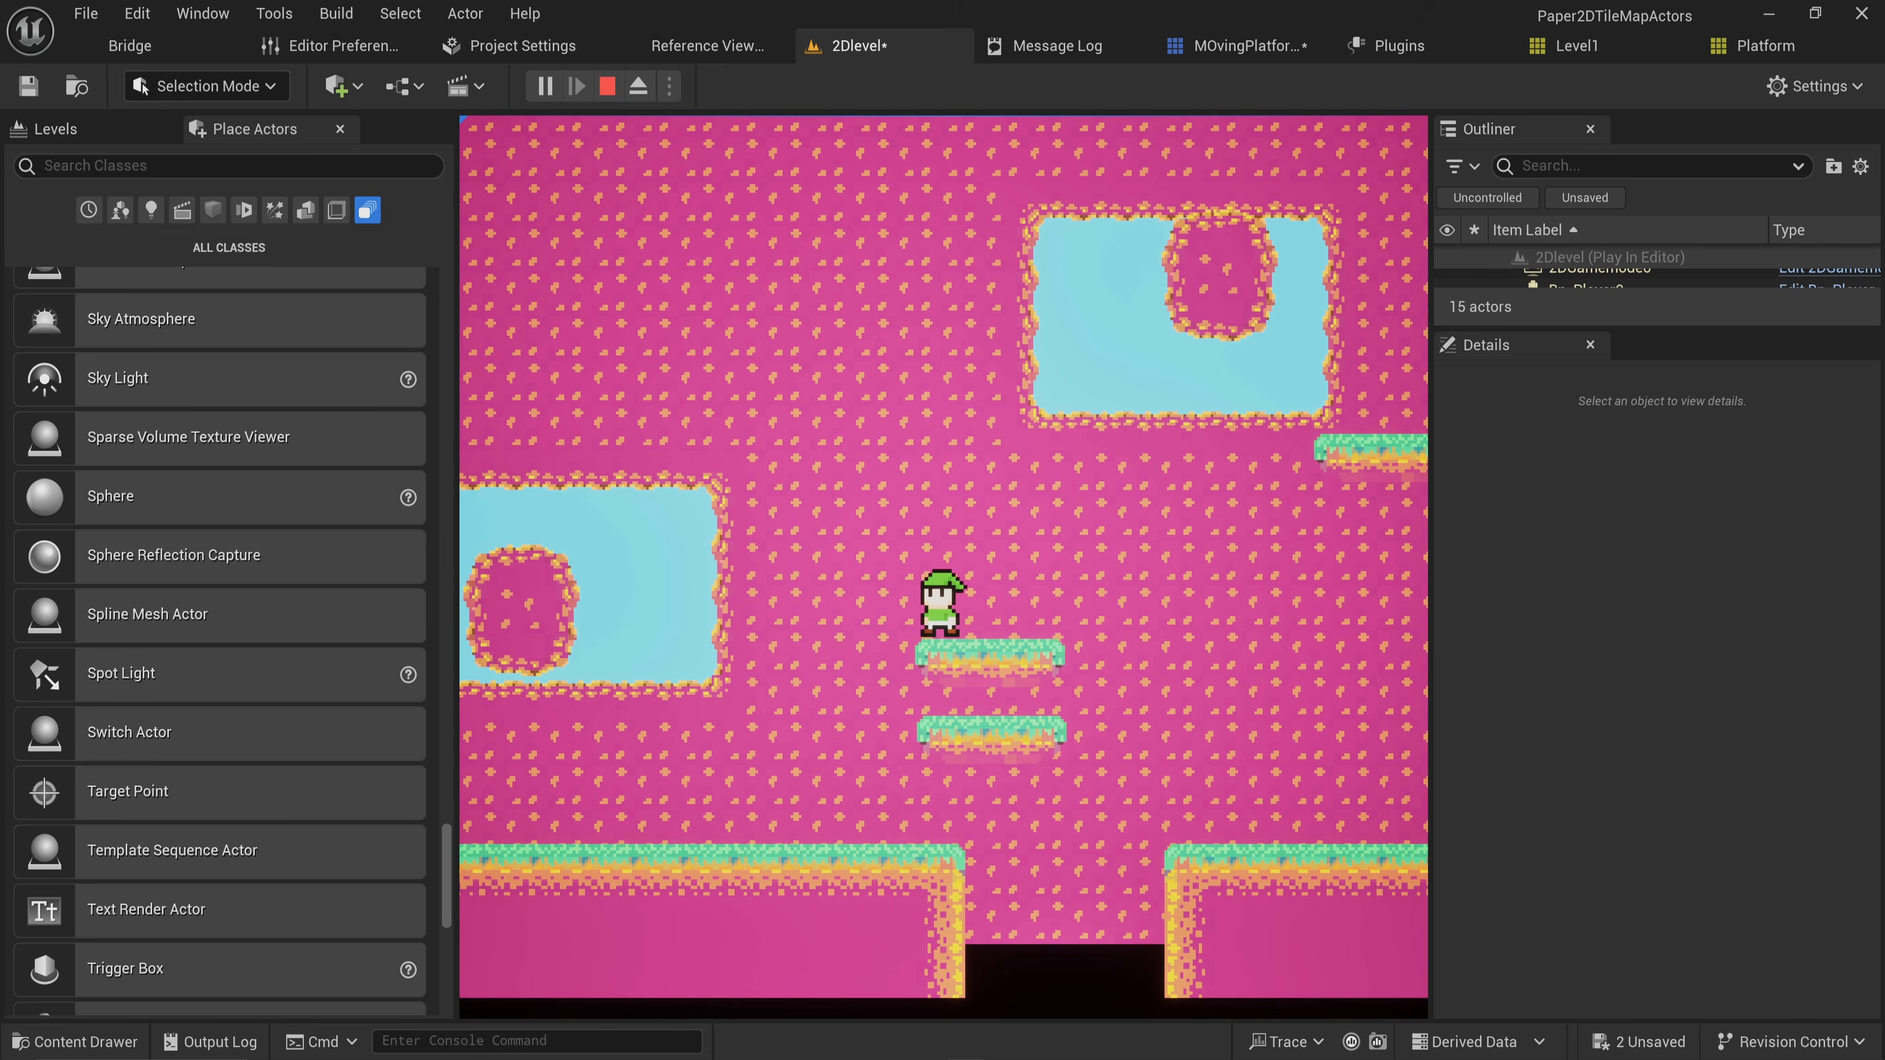
{"action": "key", "text": "d"}
{"action": "key", "text": "space"}
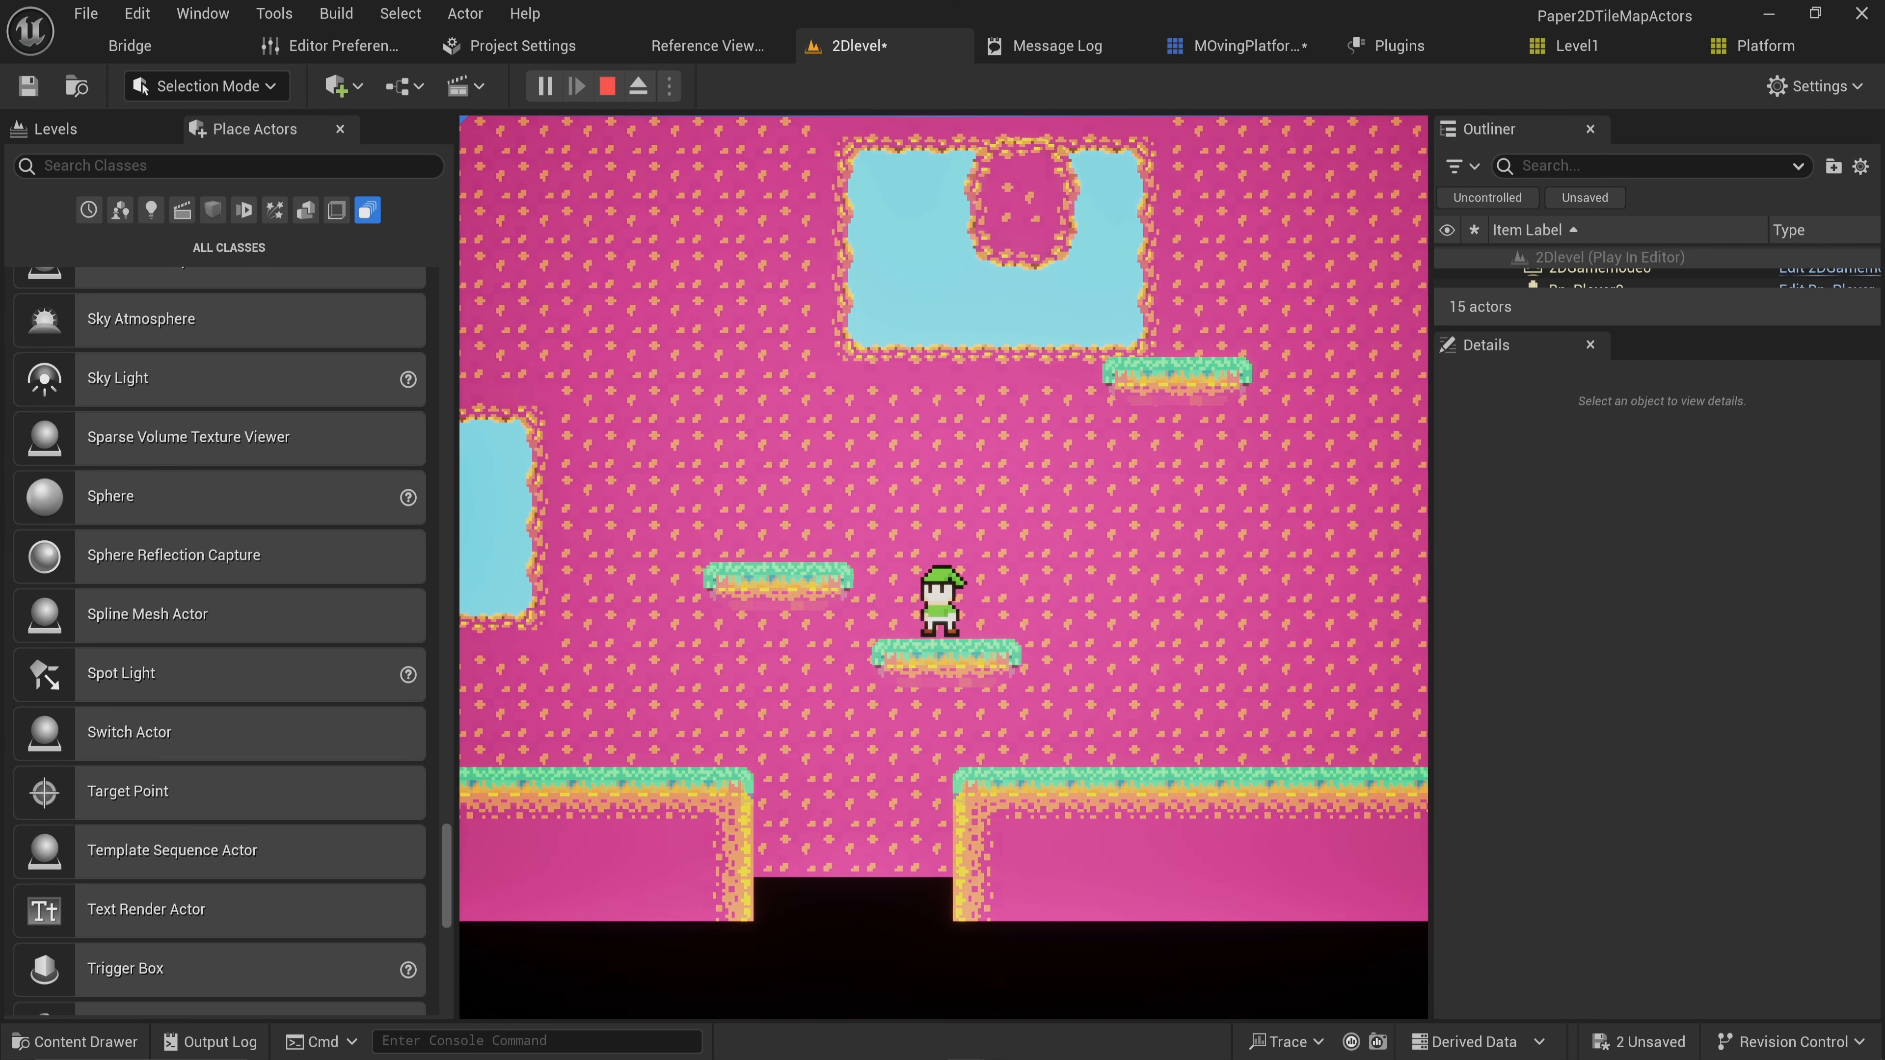
{"action": "key", "text": "a"}
{"action": "key", "text": "space"}
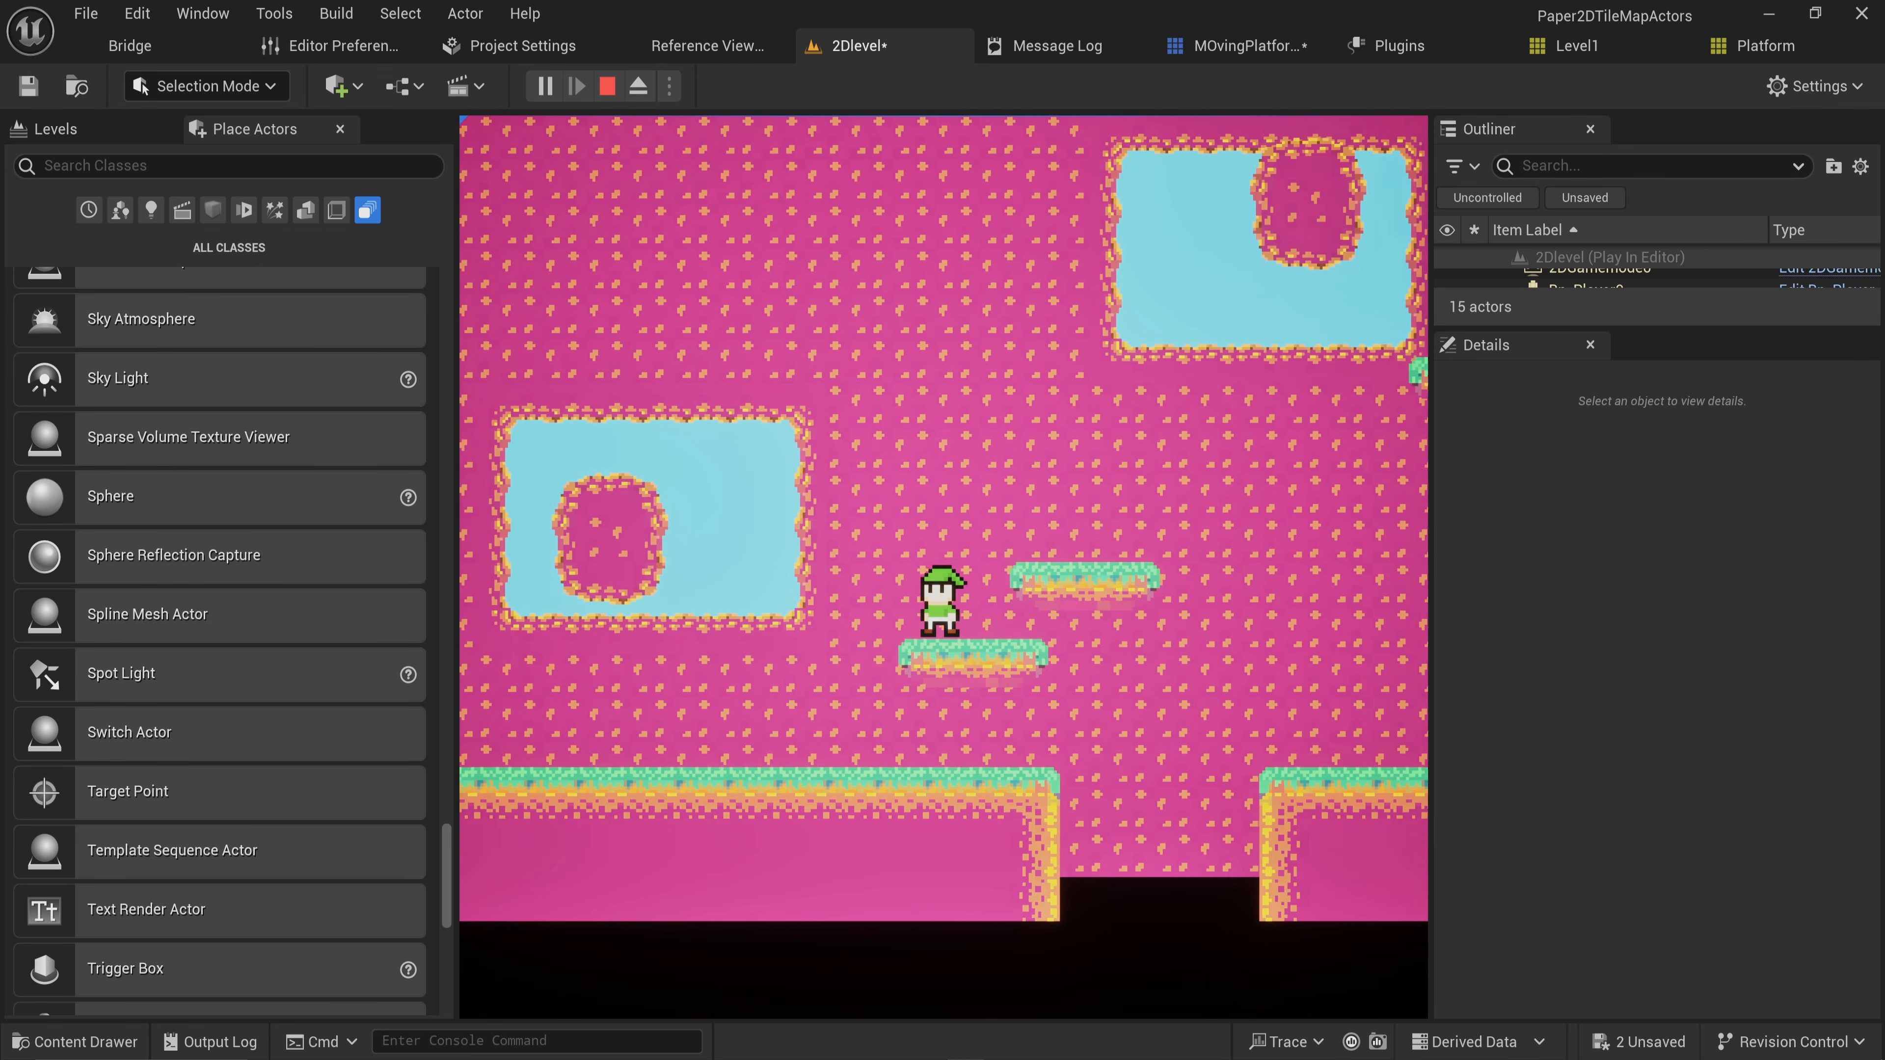
{"action": "key", "text": "space"}
{"action": "key", "text": "d"}
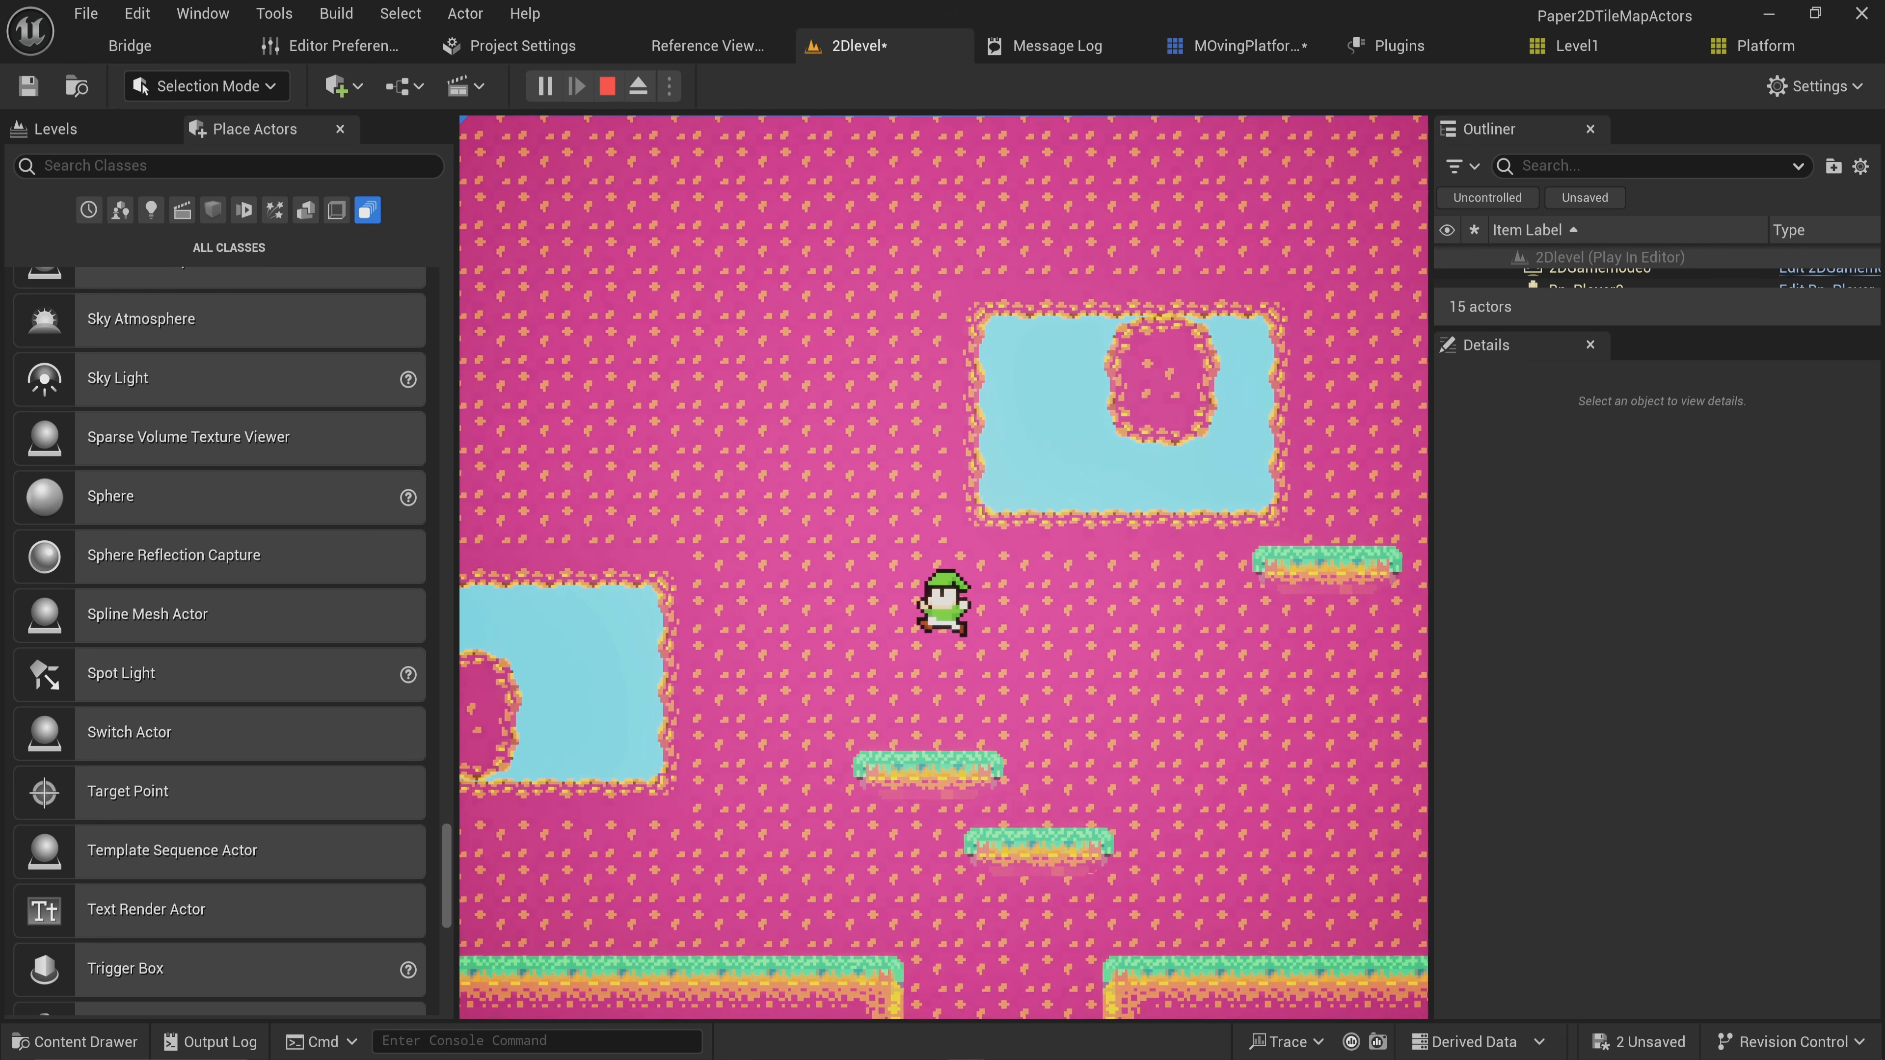
{"action": "key", "text": "a"}
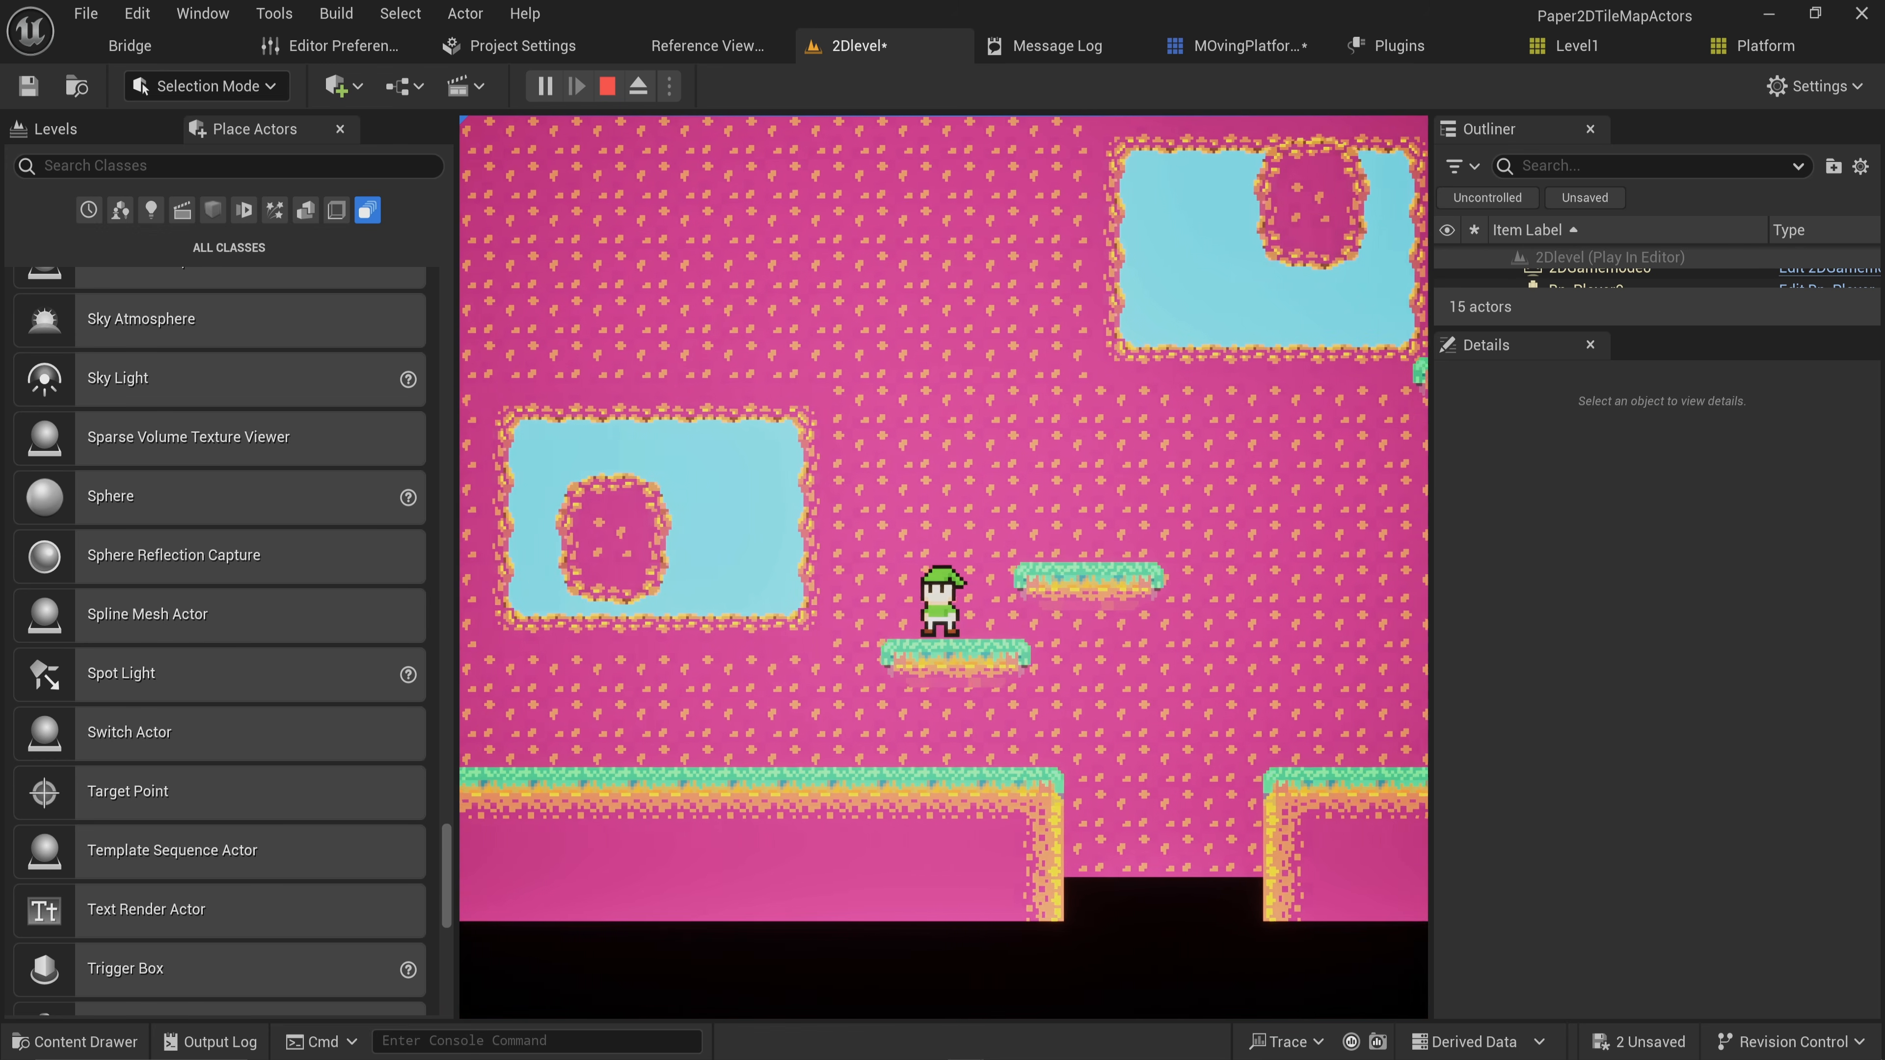
{"action": "key", "text": "space"}
{"action": "key", "text": "d"}
{"action": "key", "text": "d"}
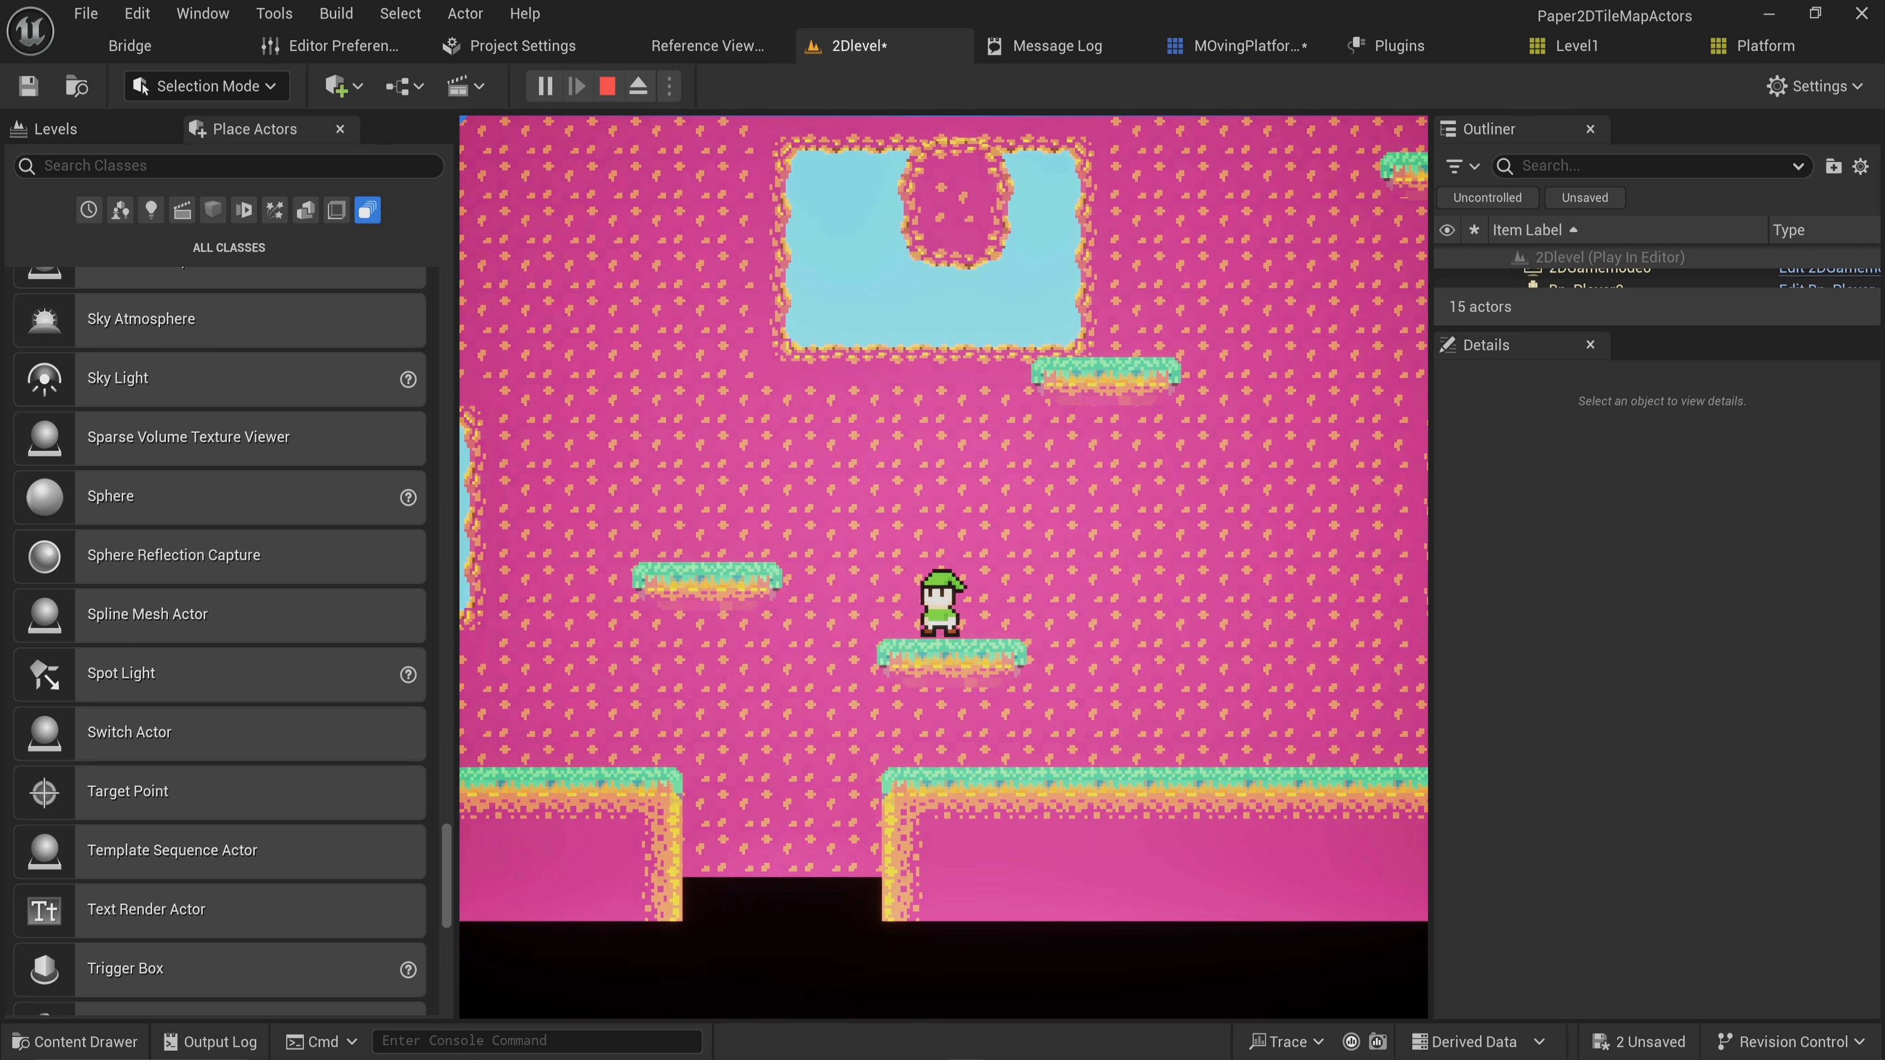
{"action": "key", "text": "space"}
{"action": "key", "text": "a"}
{"action": "key", "text": "a"}
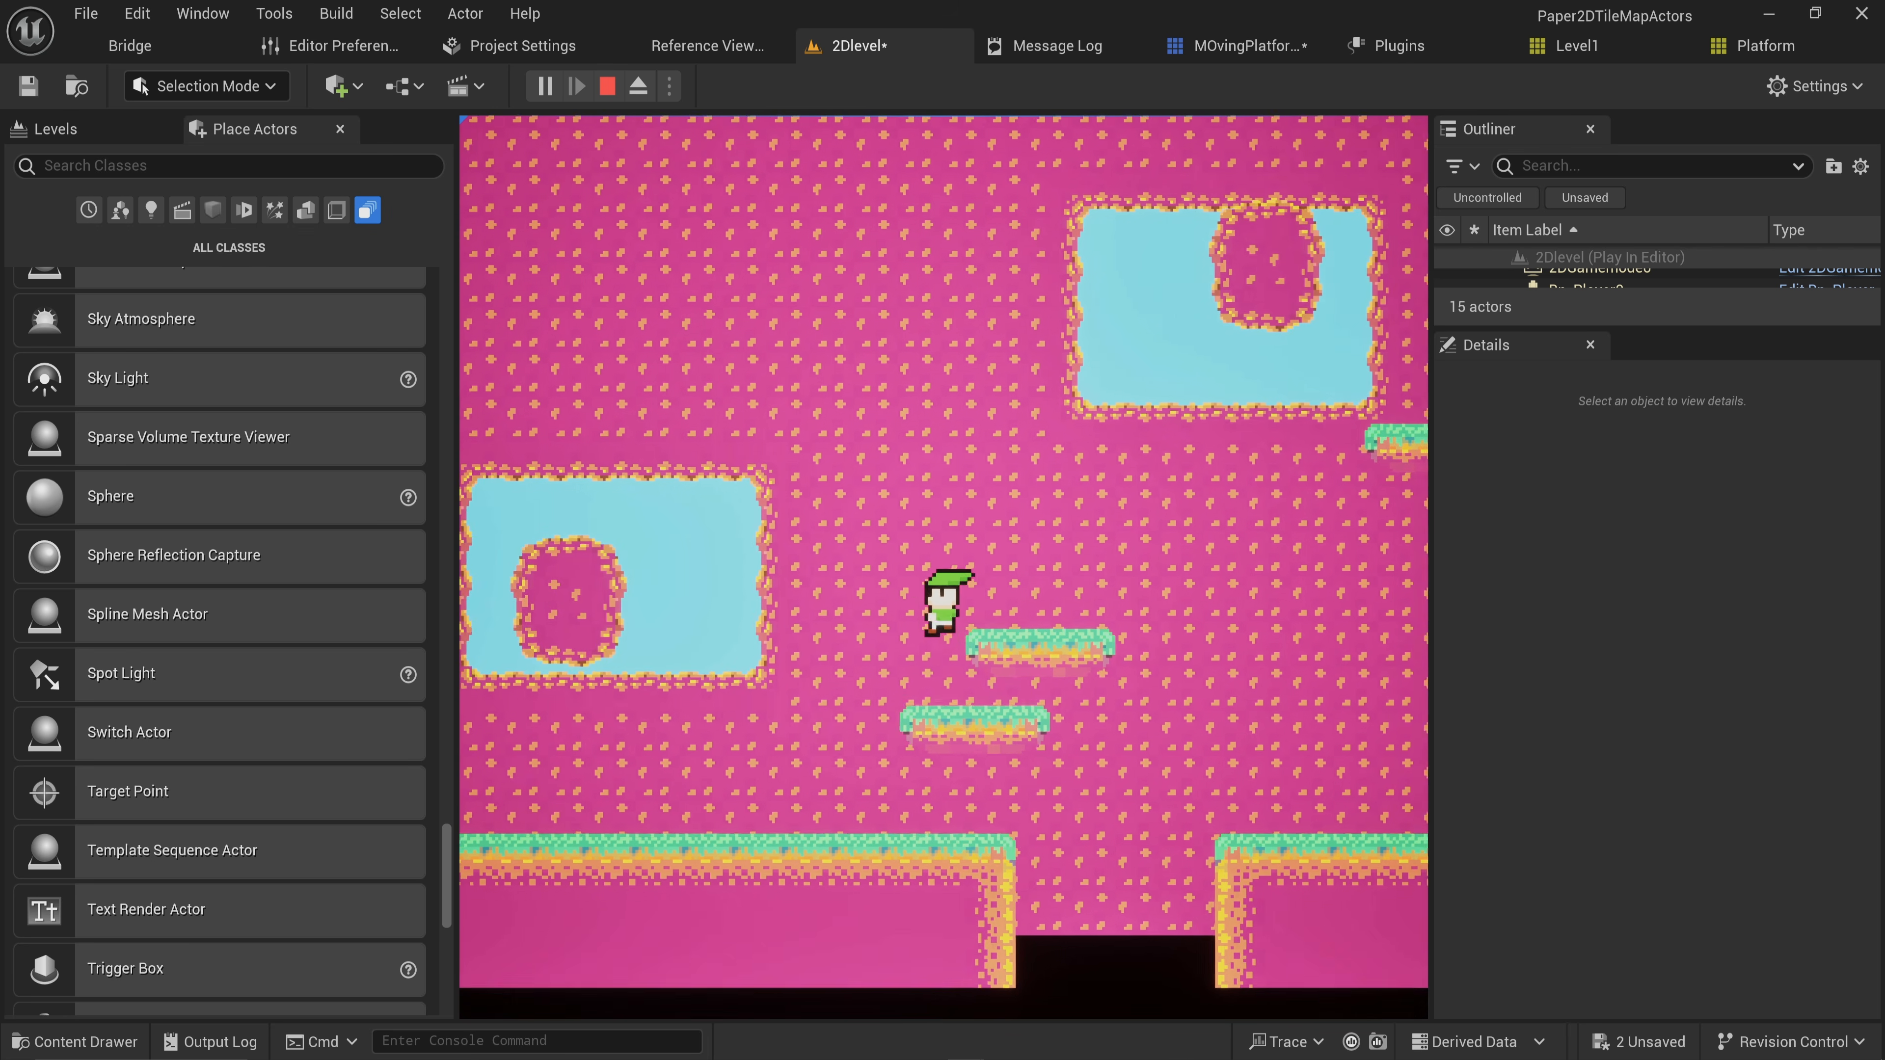
{"action": "key", "text": "space"}
{"action": "key", "text": "d"}
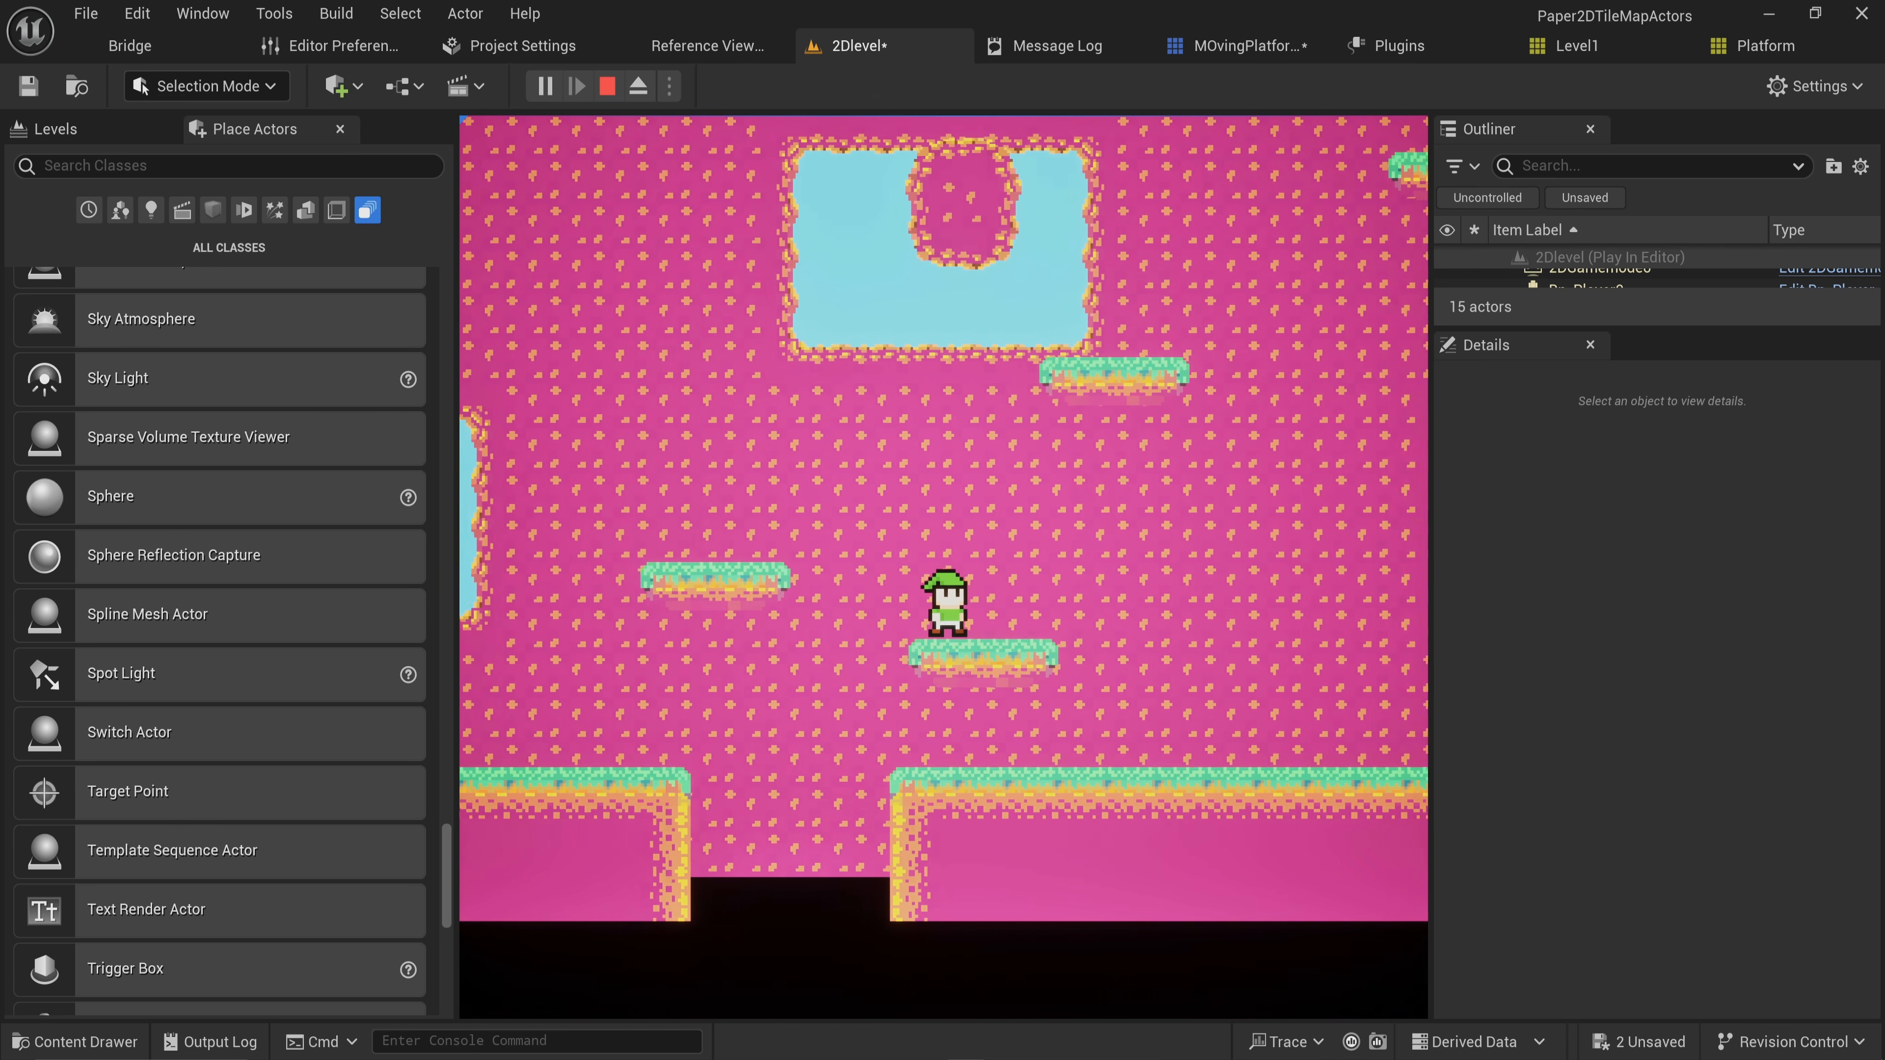
{"action": "key", "text": "space"}
{"action": "key", "text": "a"}
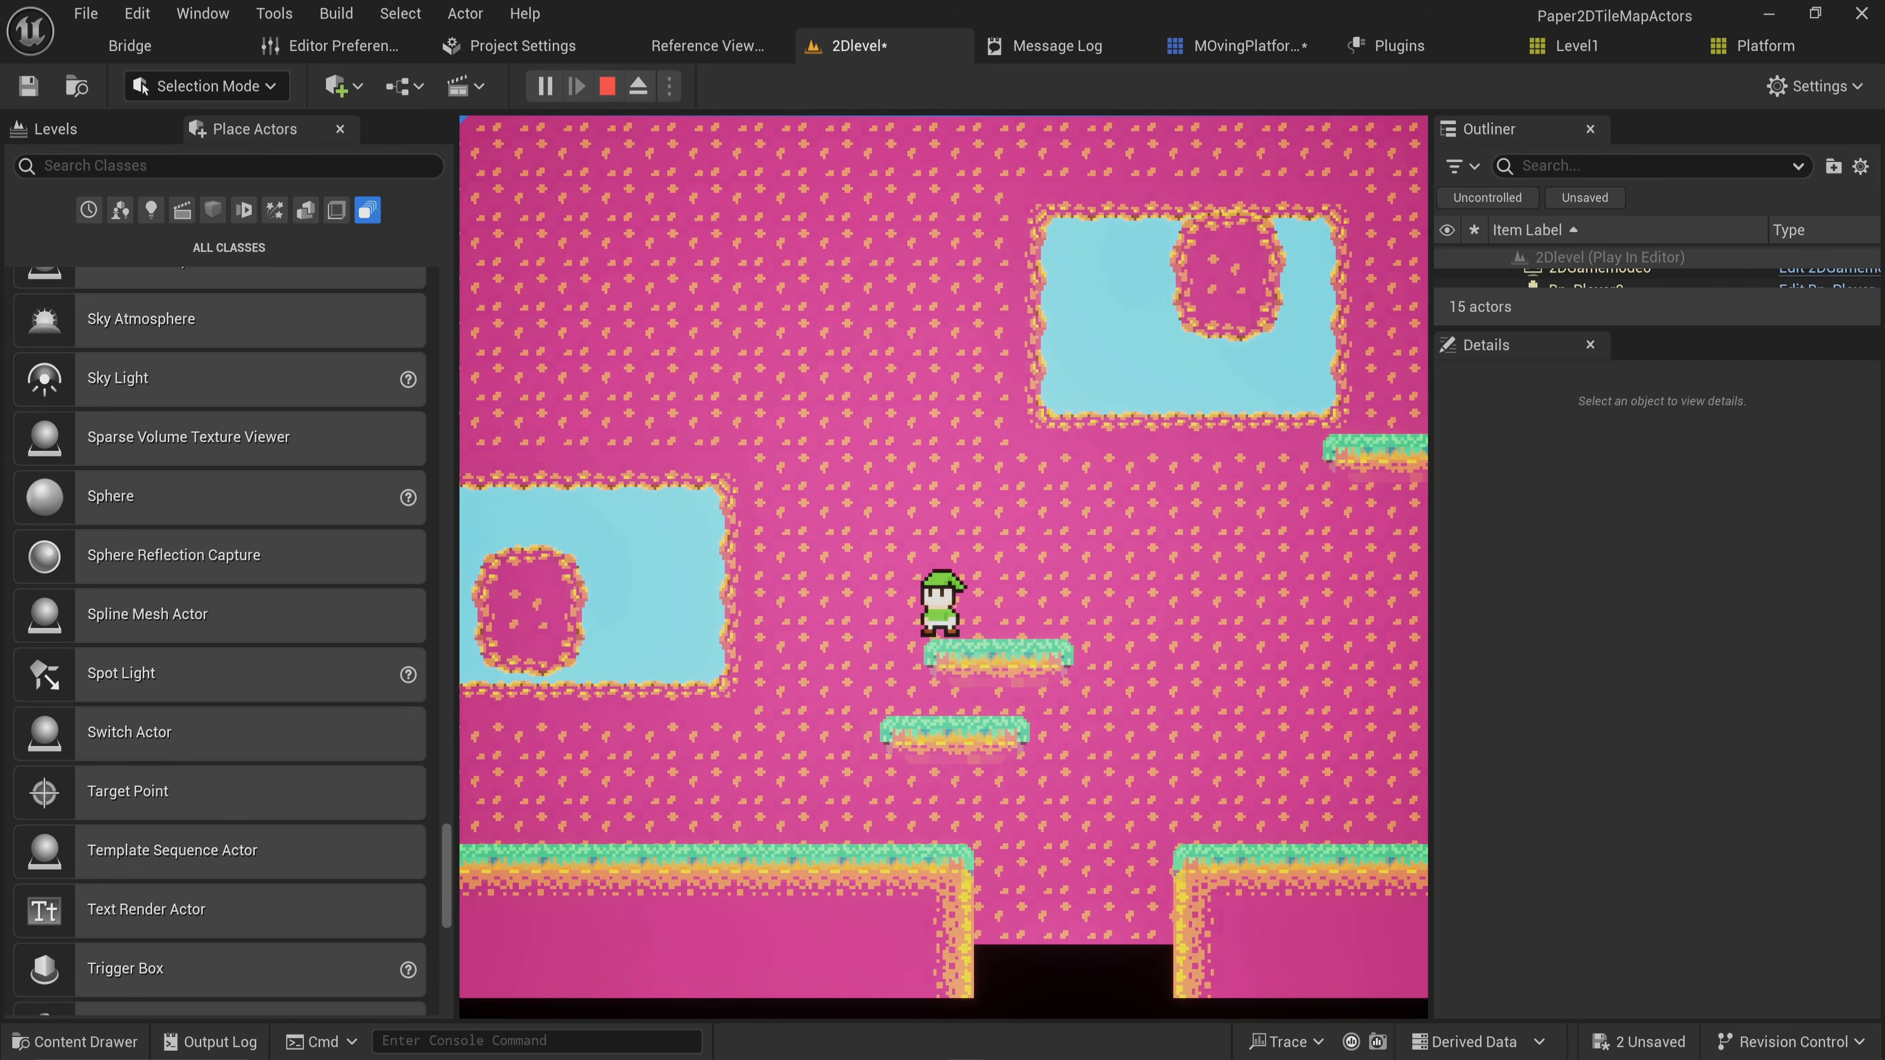
{"action": "key", "text": "a"}
{"action": "key", "text": "d"}
{"action": "key", "text": "space"}
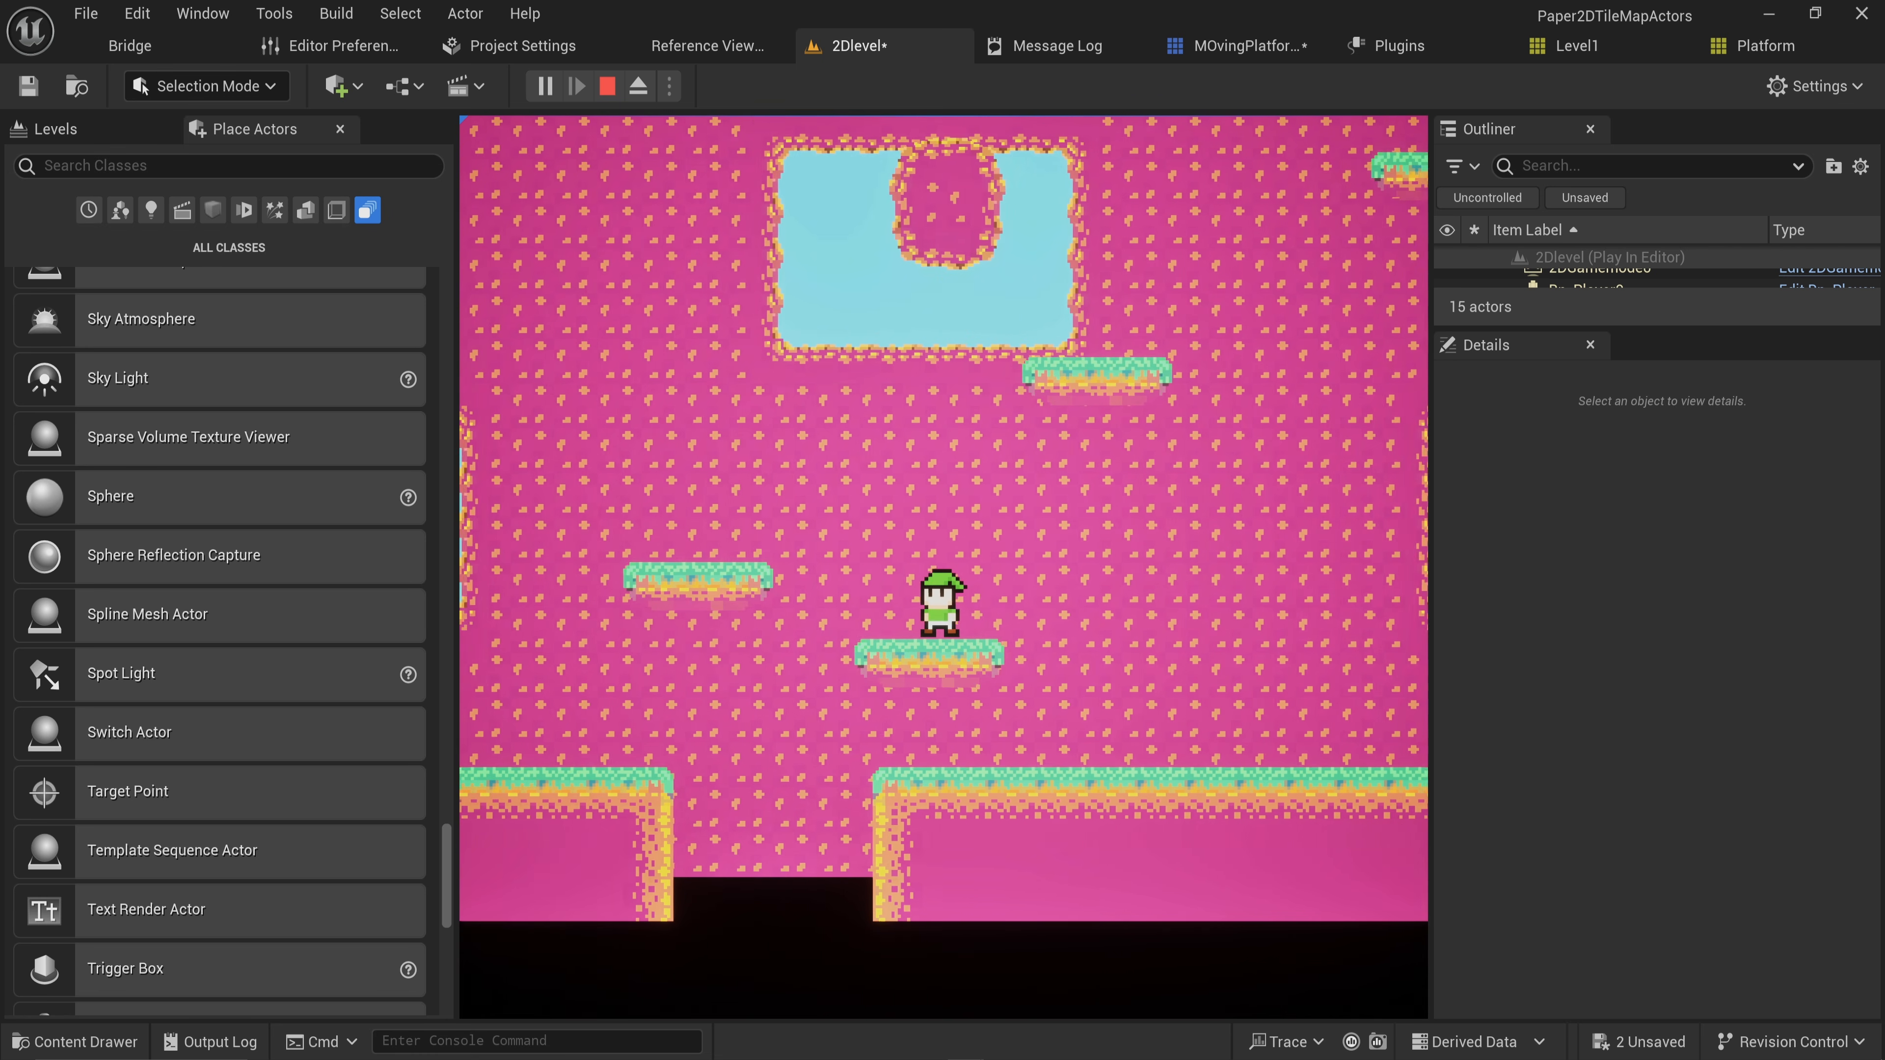
{"action": "key", "text": "space"}
{"action": "key", "text": "a"}
{"action": "key", "text": "a"}
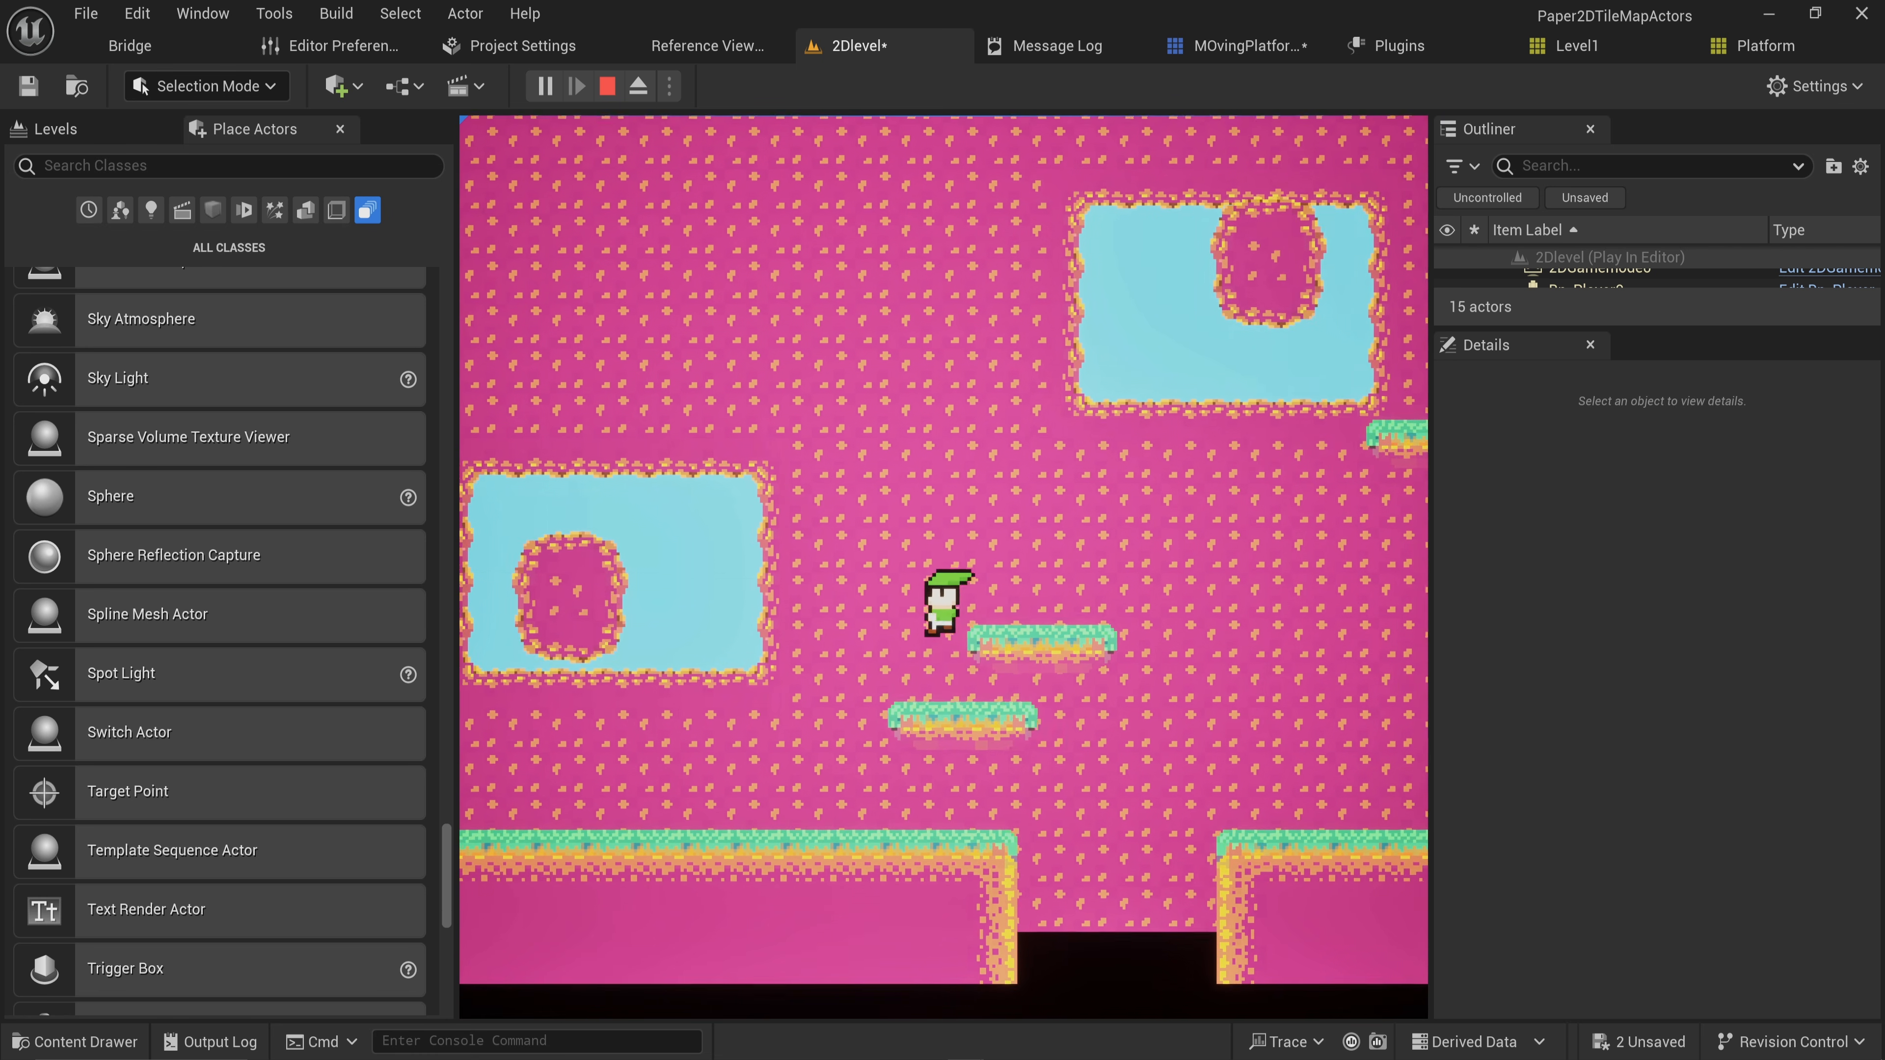
{"action": "key", "text": "space"}
{"action": "key", "text": "d"}
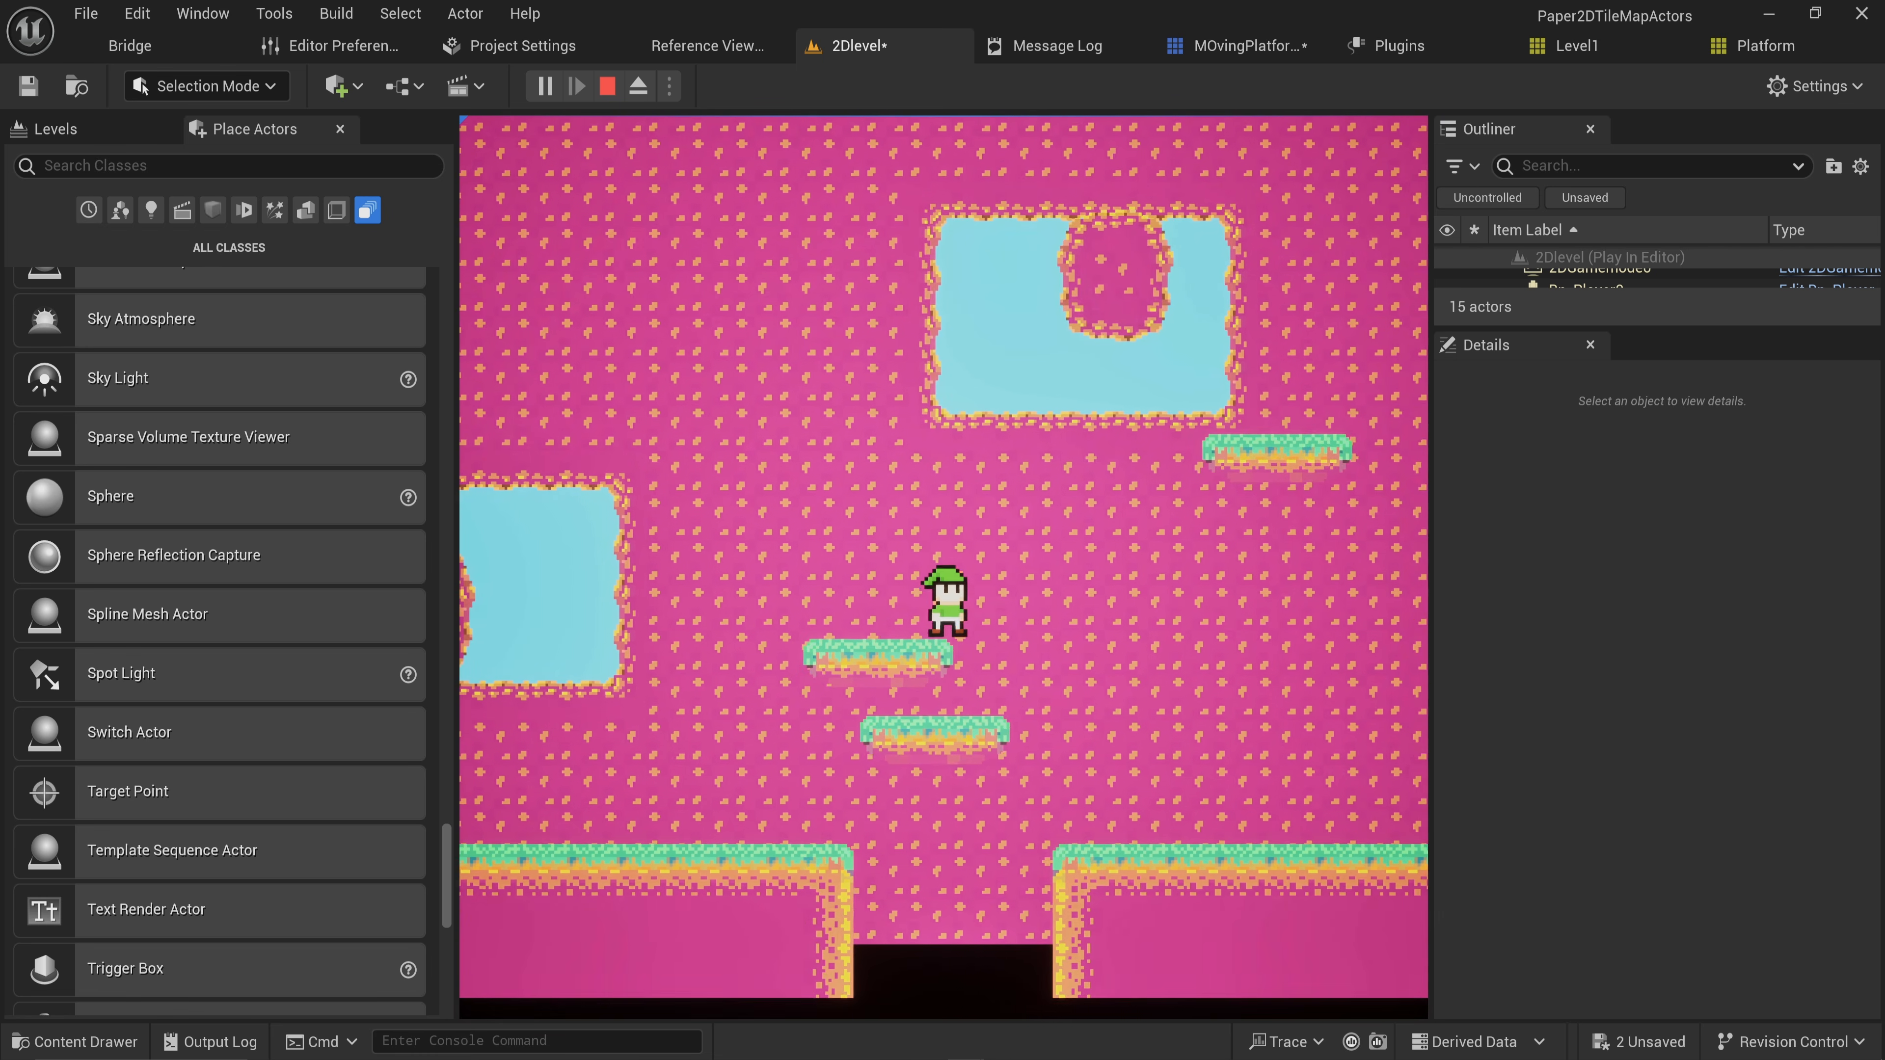
{"action": "key", "text": "d"}
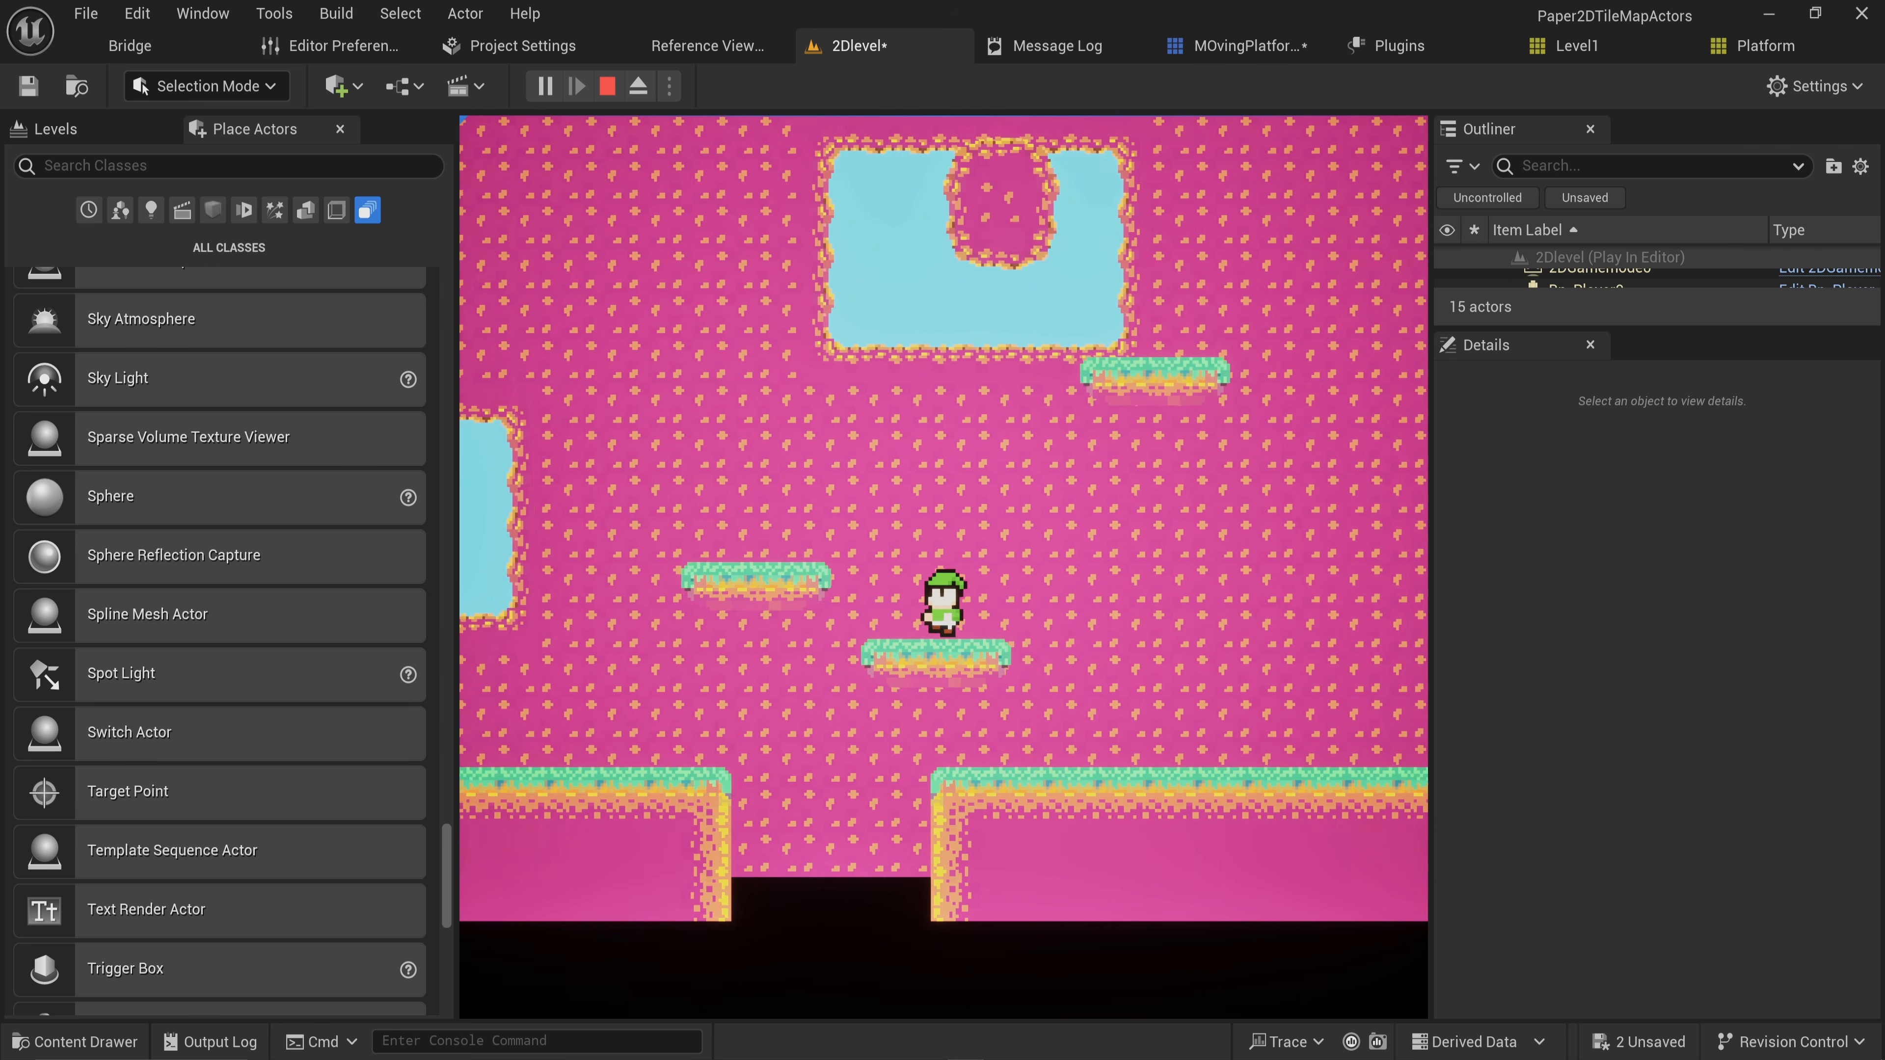
{"action": "key", "text": "space"}
{"action": "key", "text": "a"}
{"action": "key", "text": "Escape"}
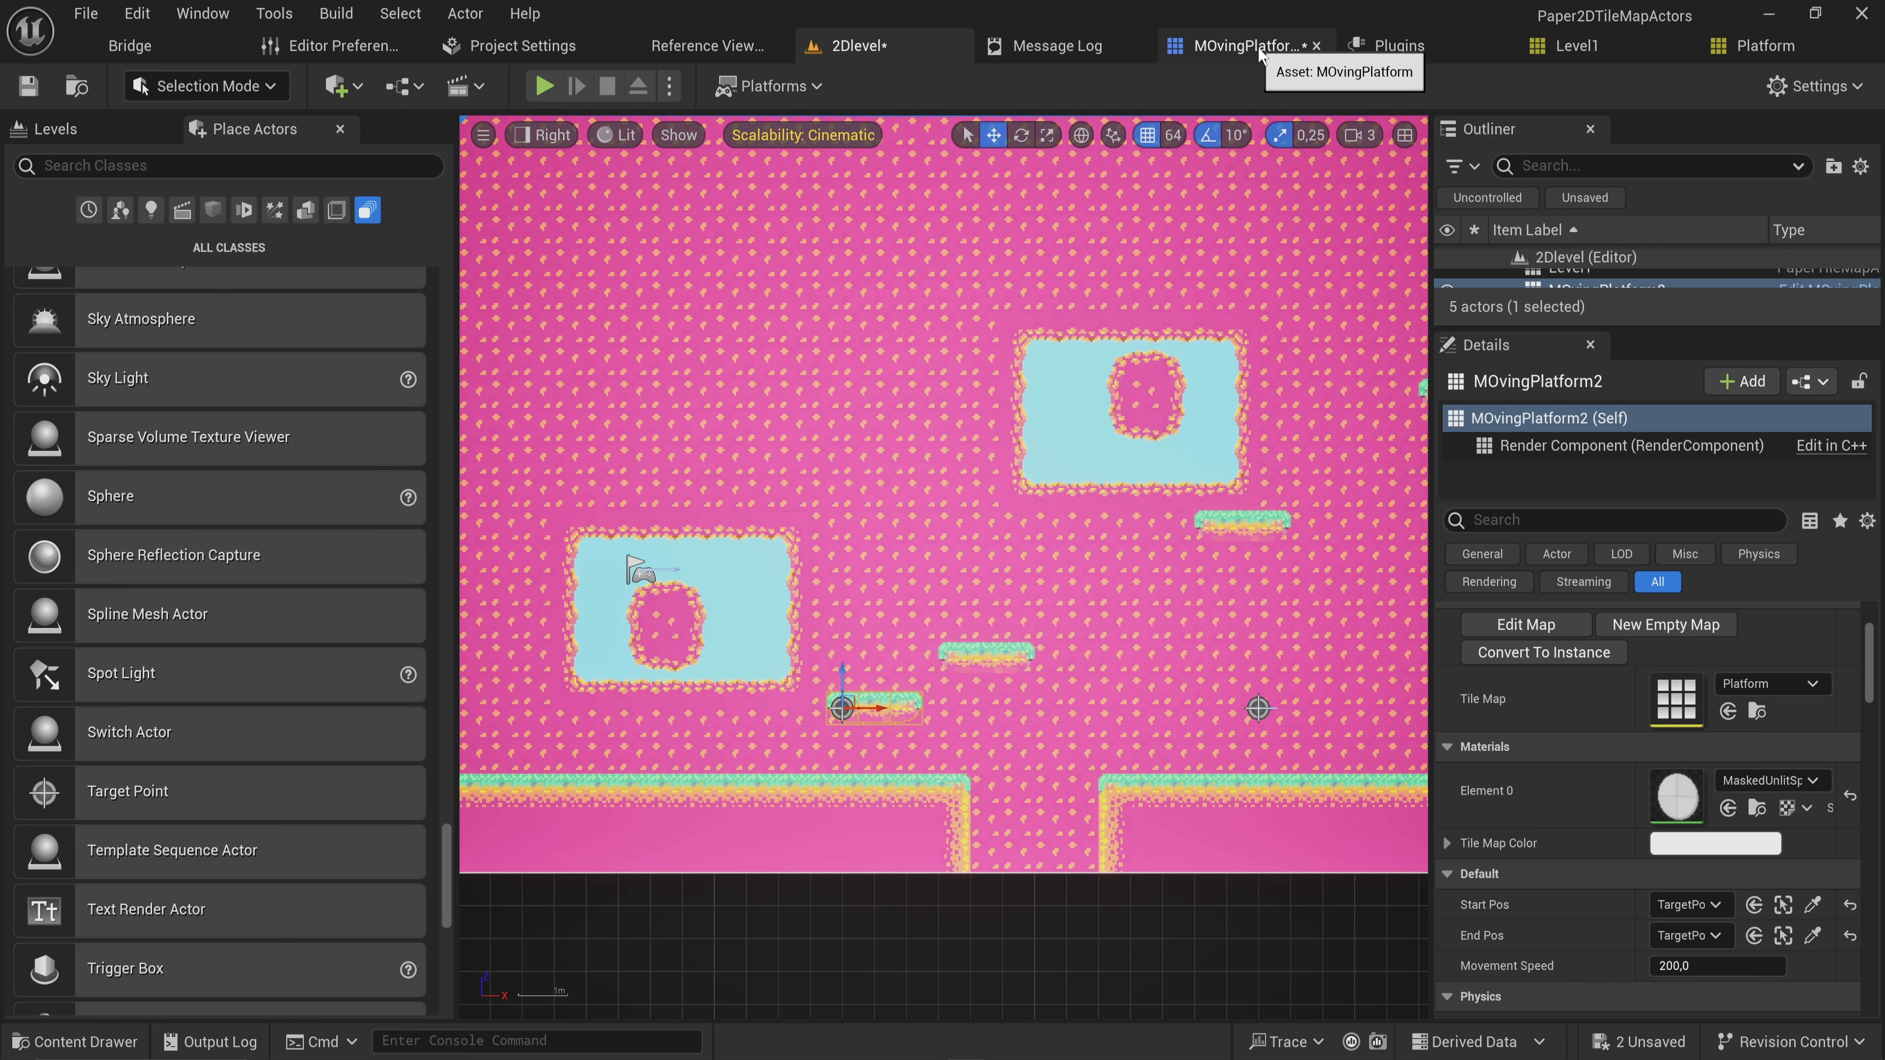
In the MOvingPlatform Construction Script, connect a Set Actor Location node to the entry node and add a Get Actor Location node
{"action": "left_click", "coordinate": [1258, 50]}
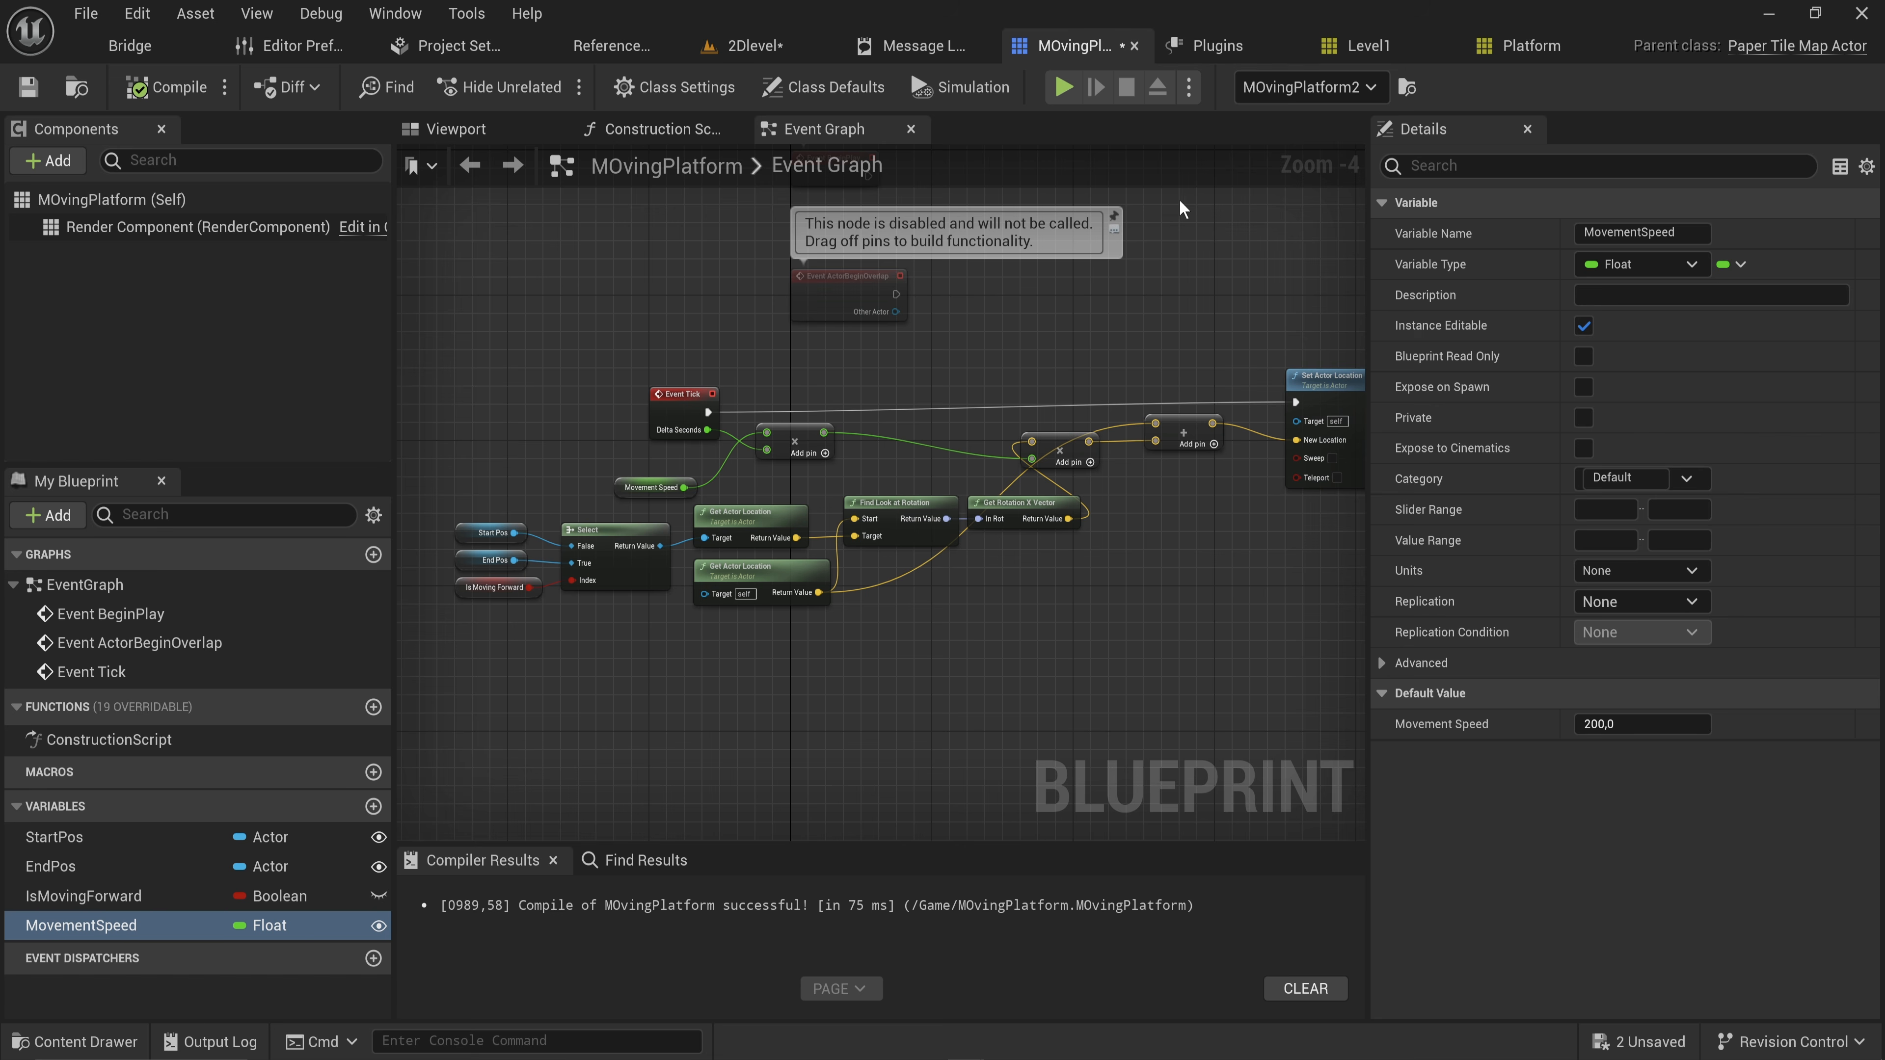
{"action": "left_click", "coordinate": [663, 129]}
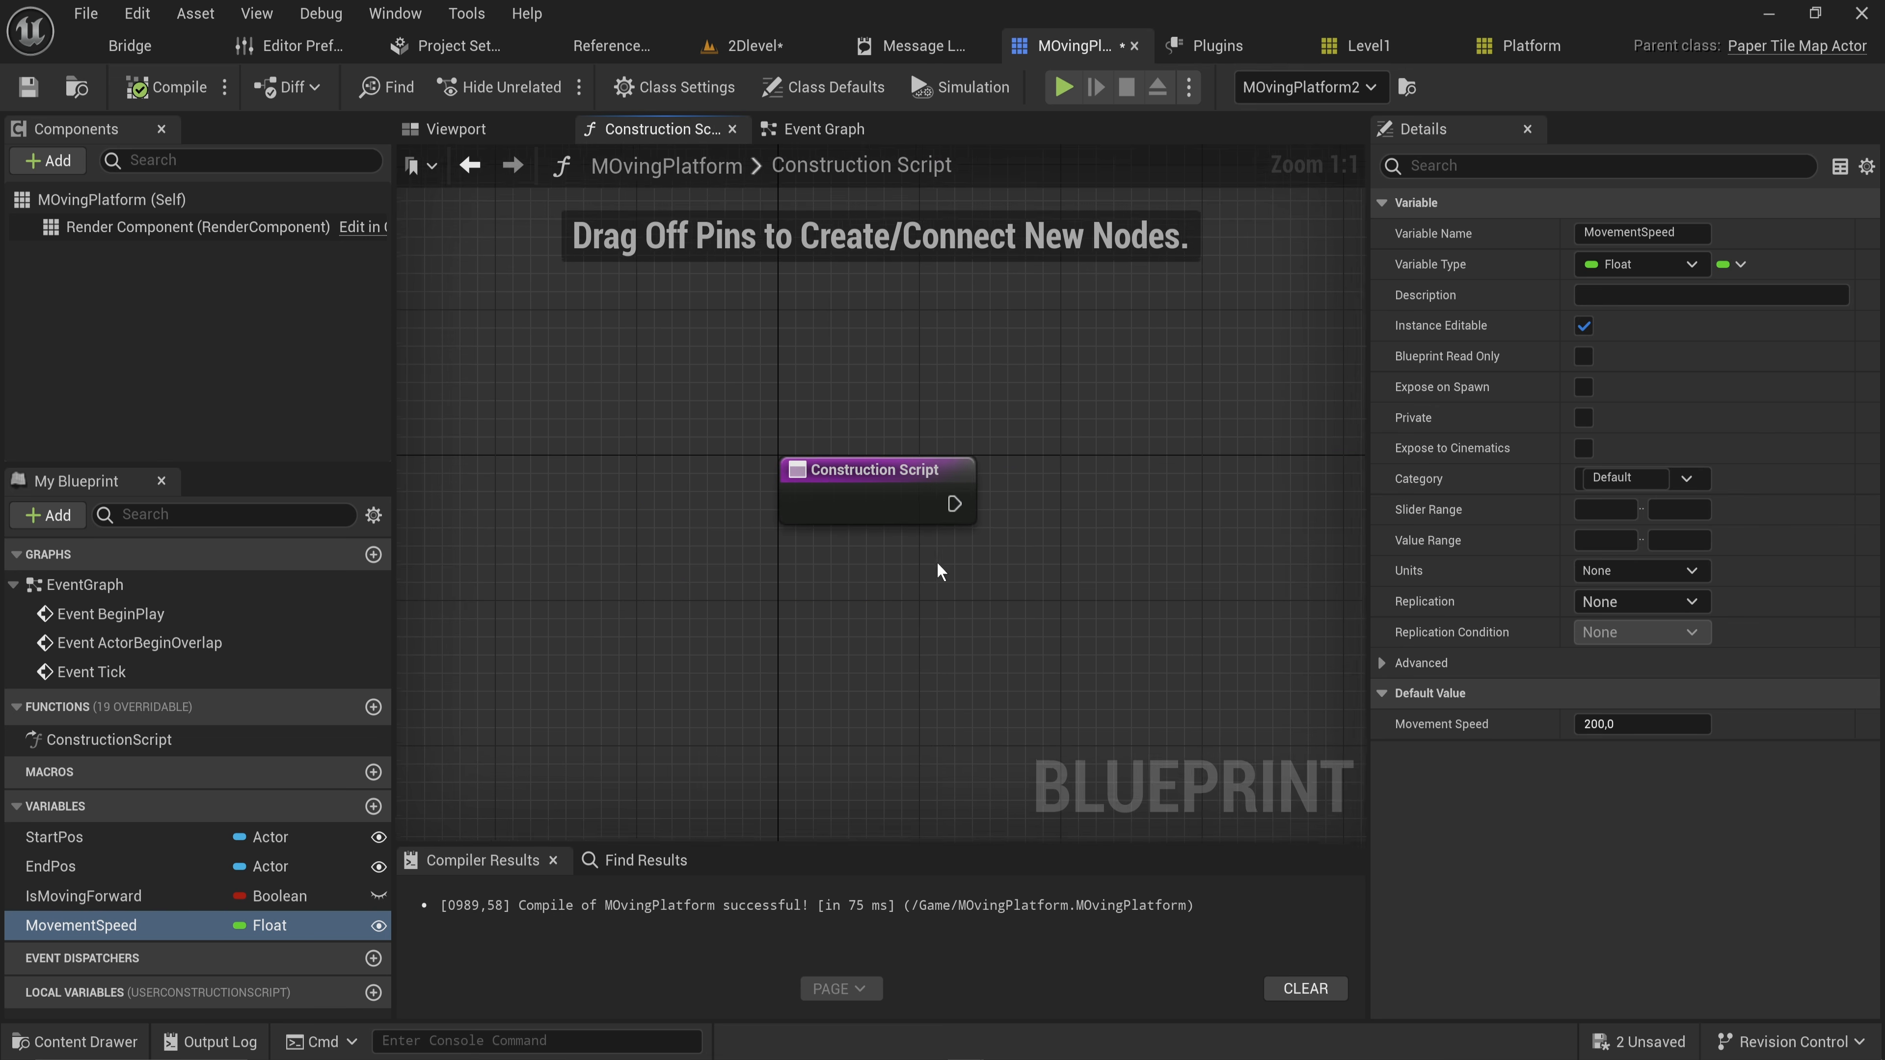
{"action": "right_click_drag", "start_coordinate": [1019, 524], "coordinate": [727, 579]}
{"action": "left_click_drag", "start_coordinate": [670, 561], "coordinate": [828, 540]}
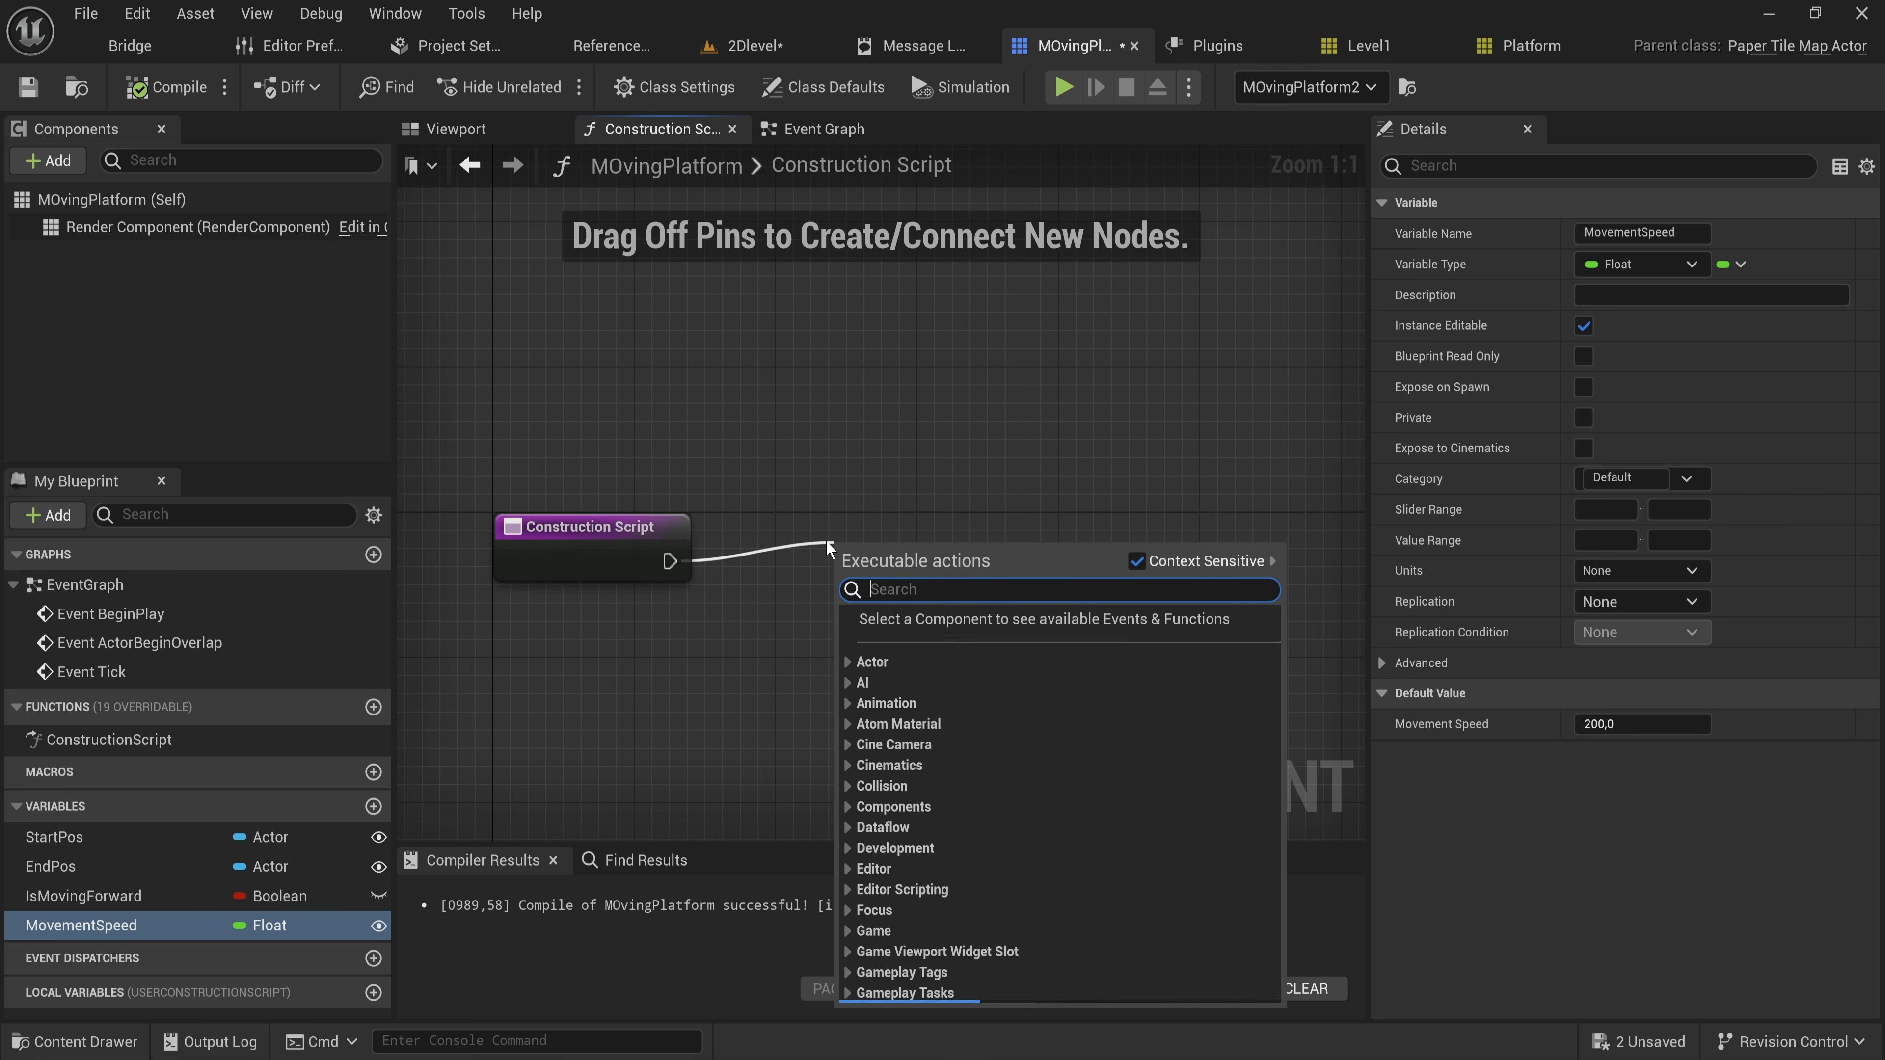
{"action": "type", "text": "set acto"}
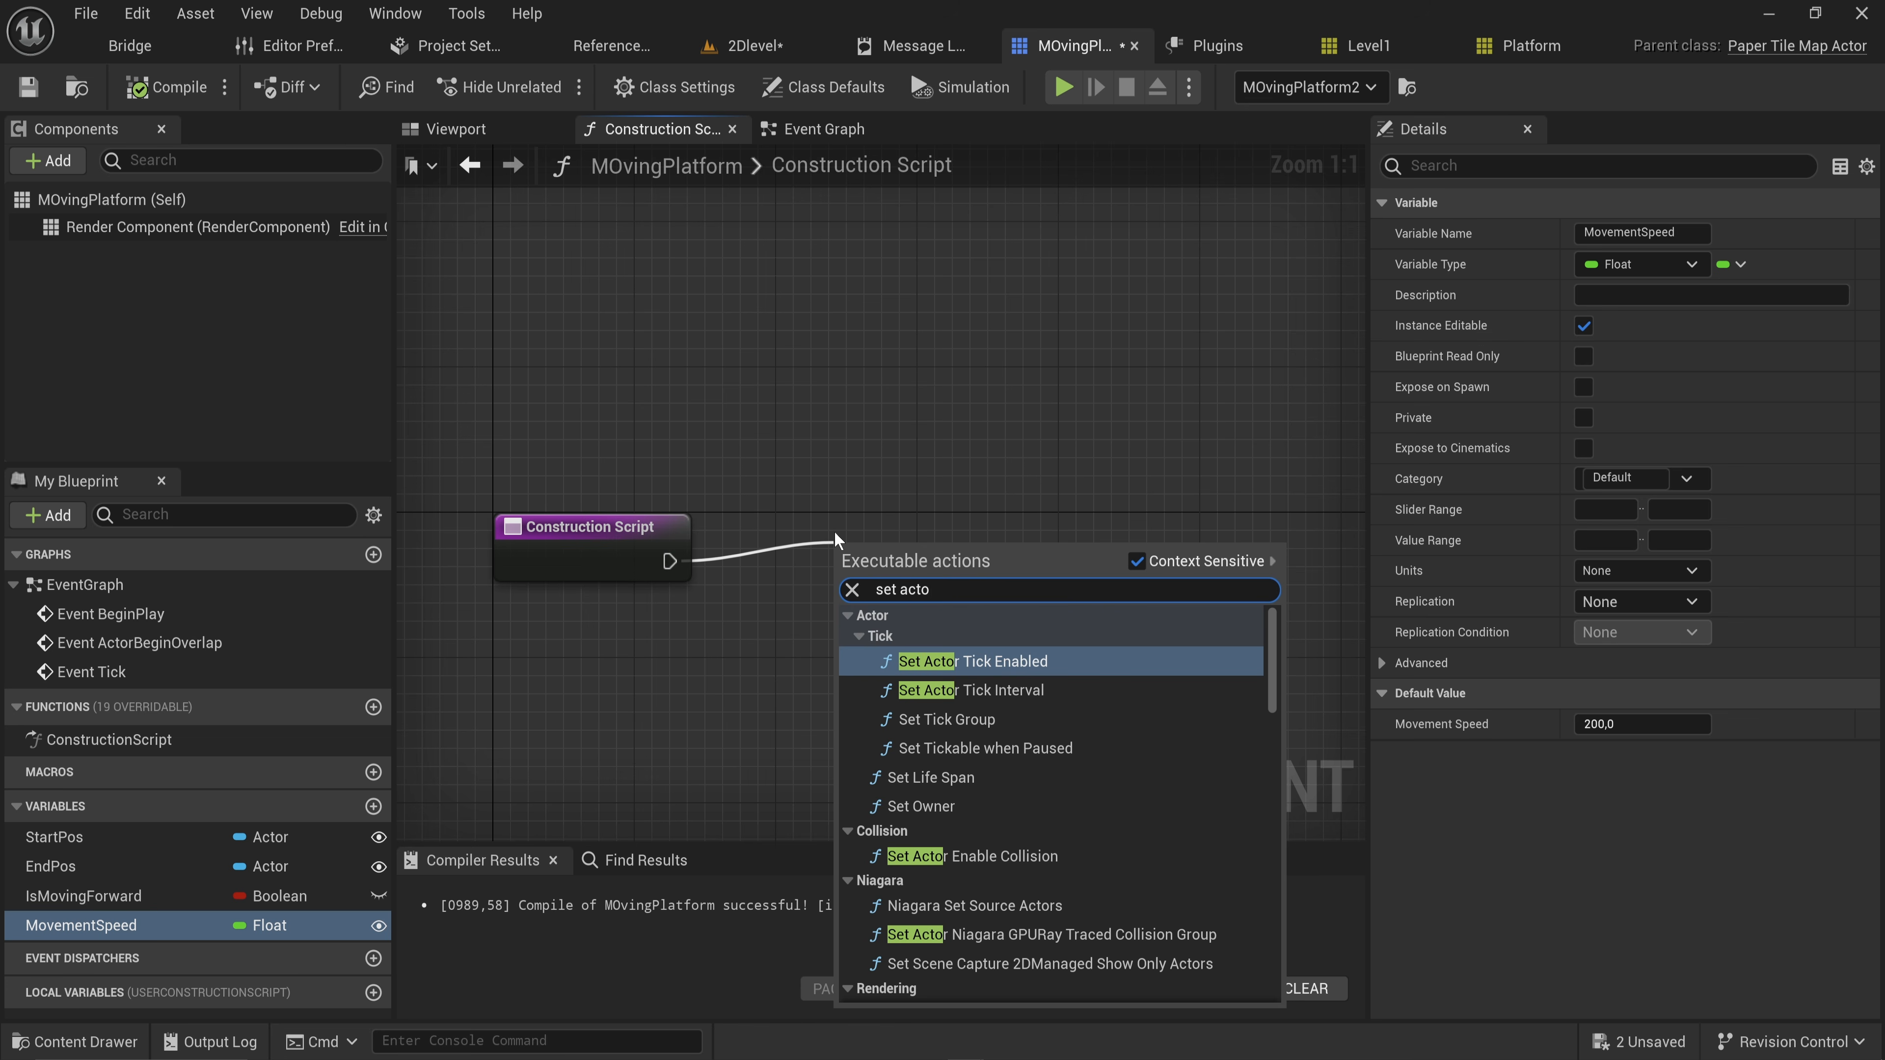
{"action": "key", "text": "Return"}
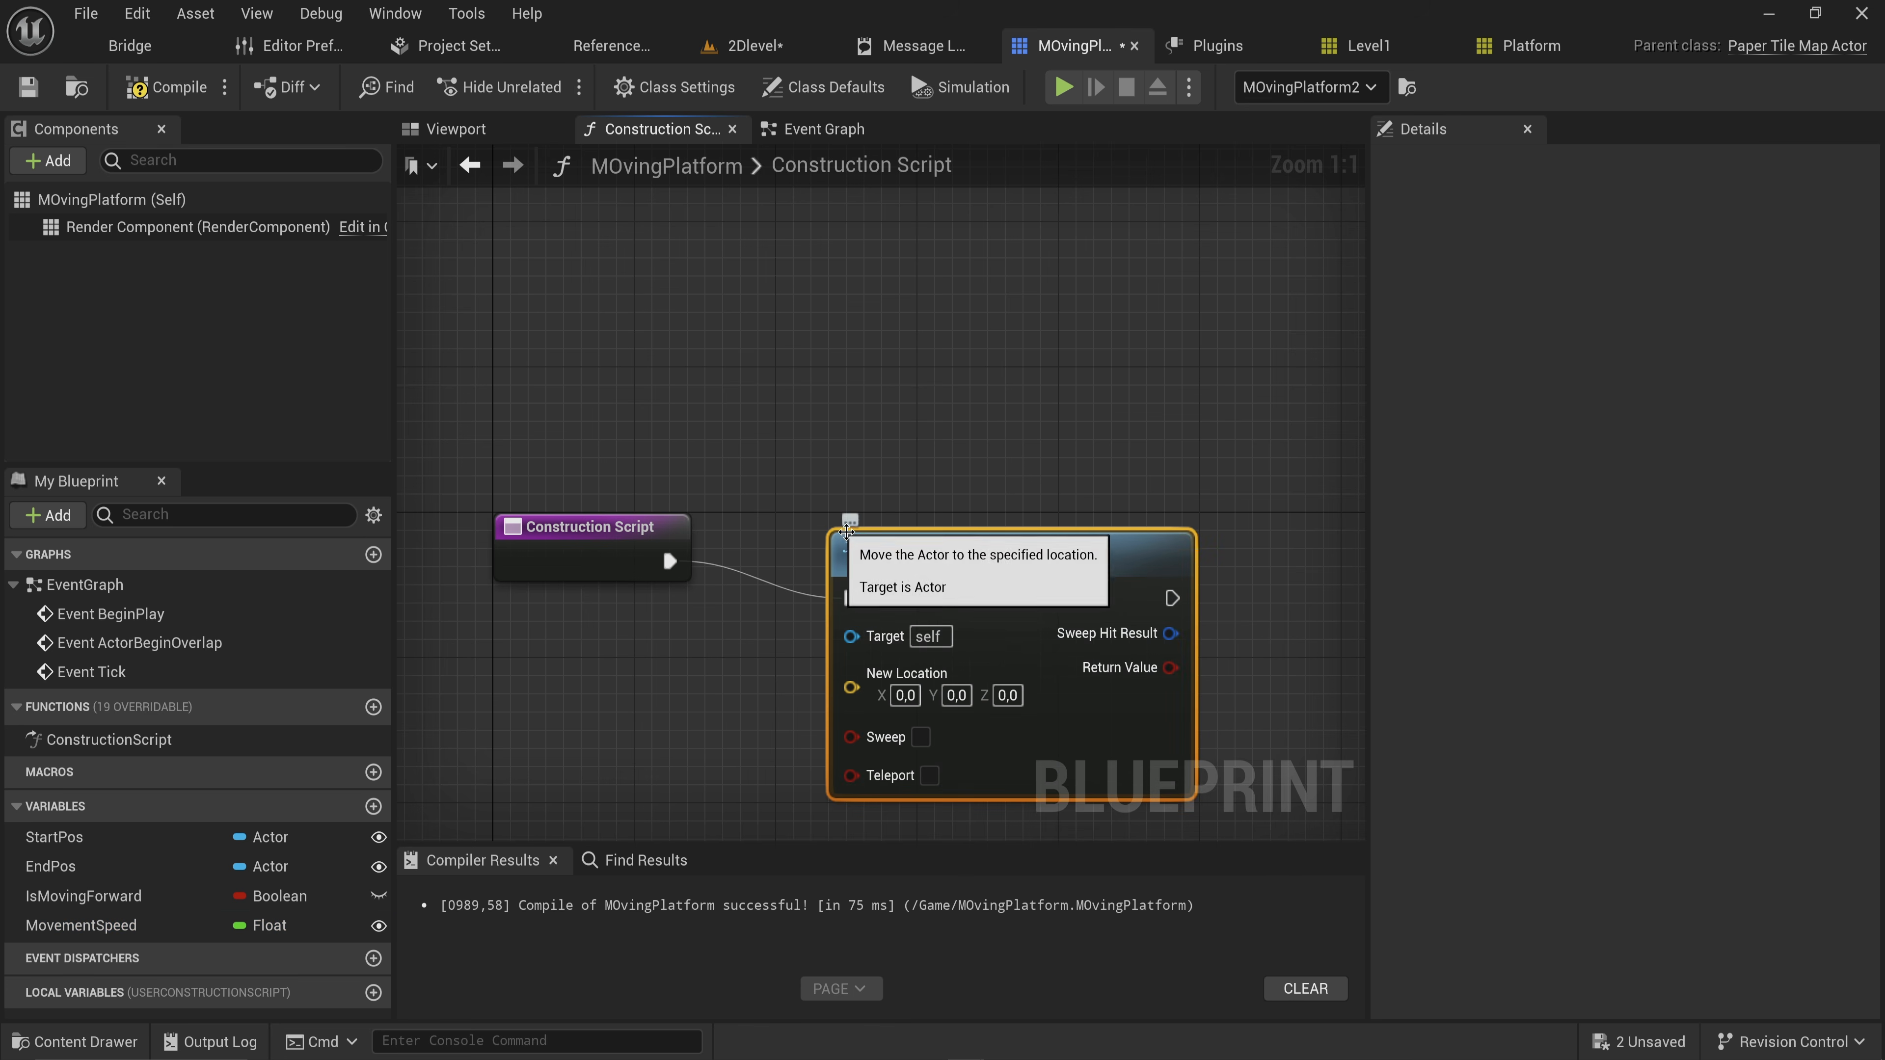
{"action": "right_click", "coordinate": [477, 763]}
{"action": "type", "text": "get actor lo"}
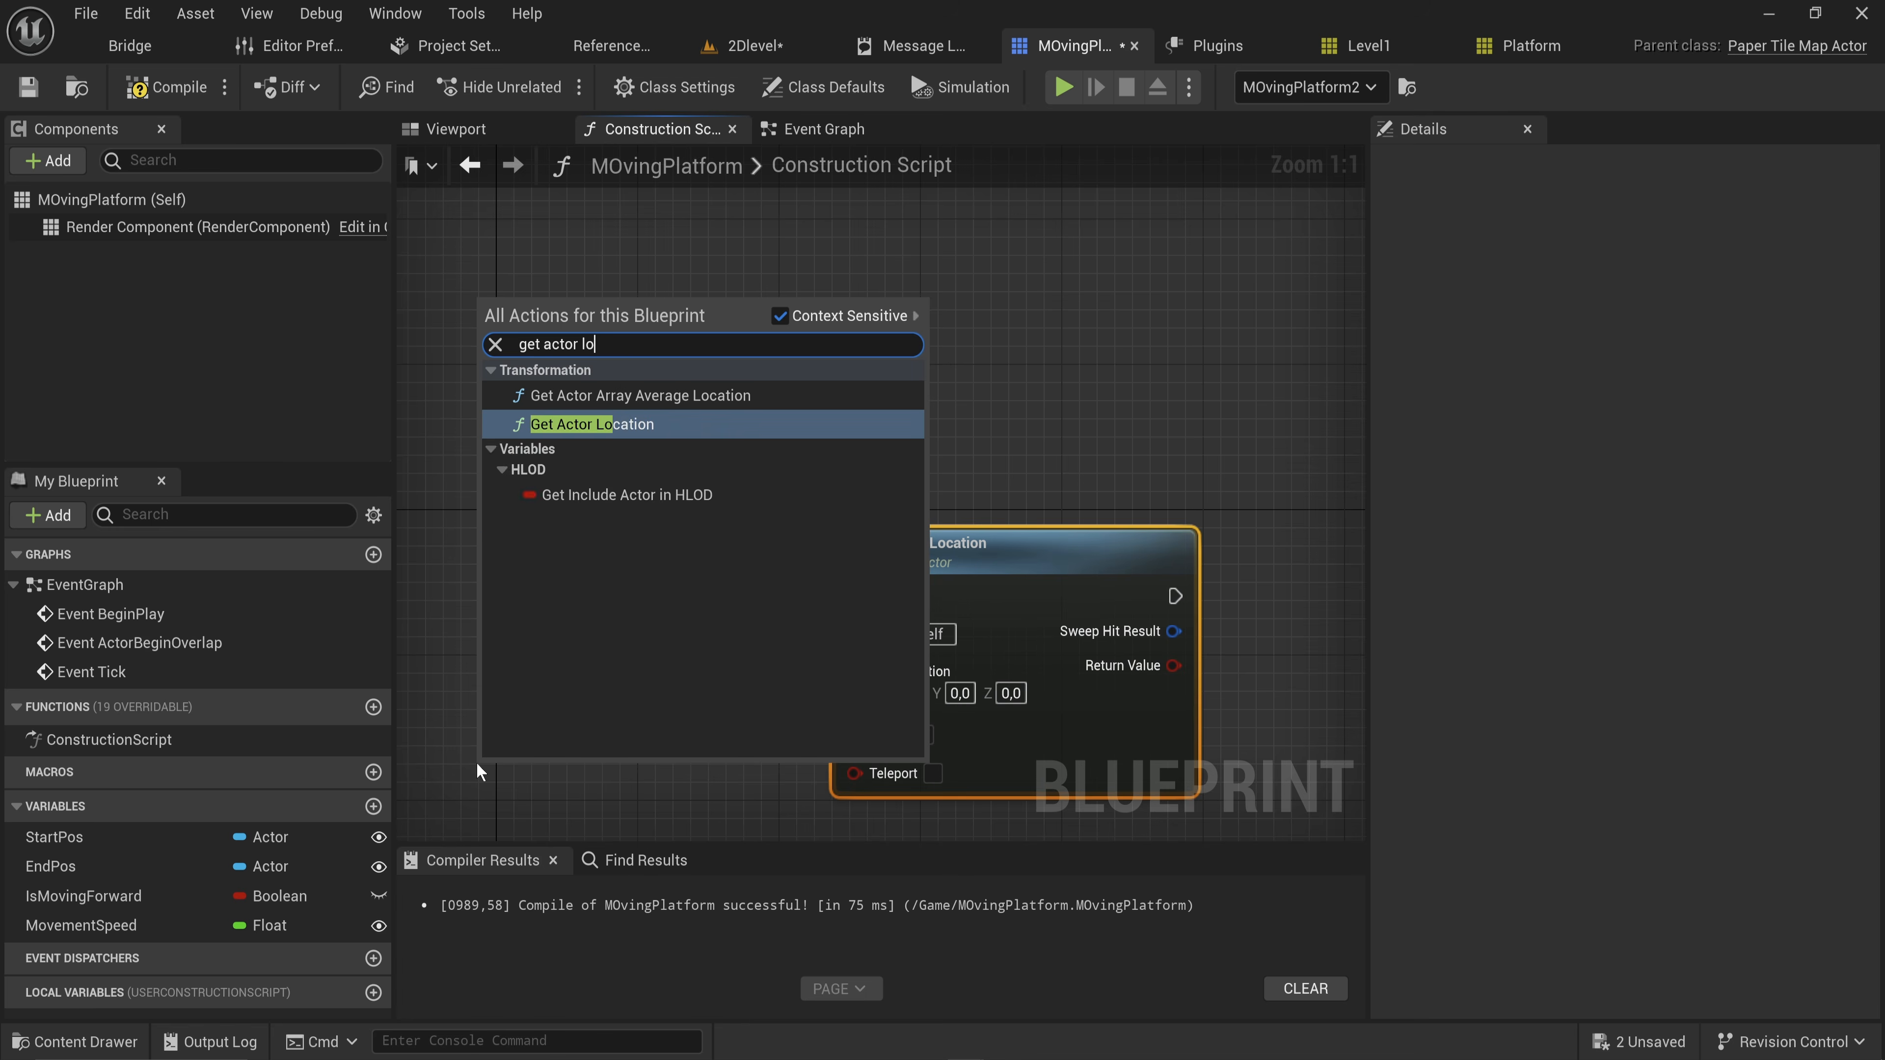
{"action": "key", "text": "Return"}
Split the New Location and Return Value vectors into components, and connect X to X and Z to Z, leaving Y at 0
{"action": "right_click", "coordinate": [786, 358]}
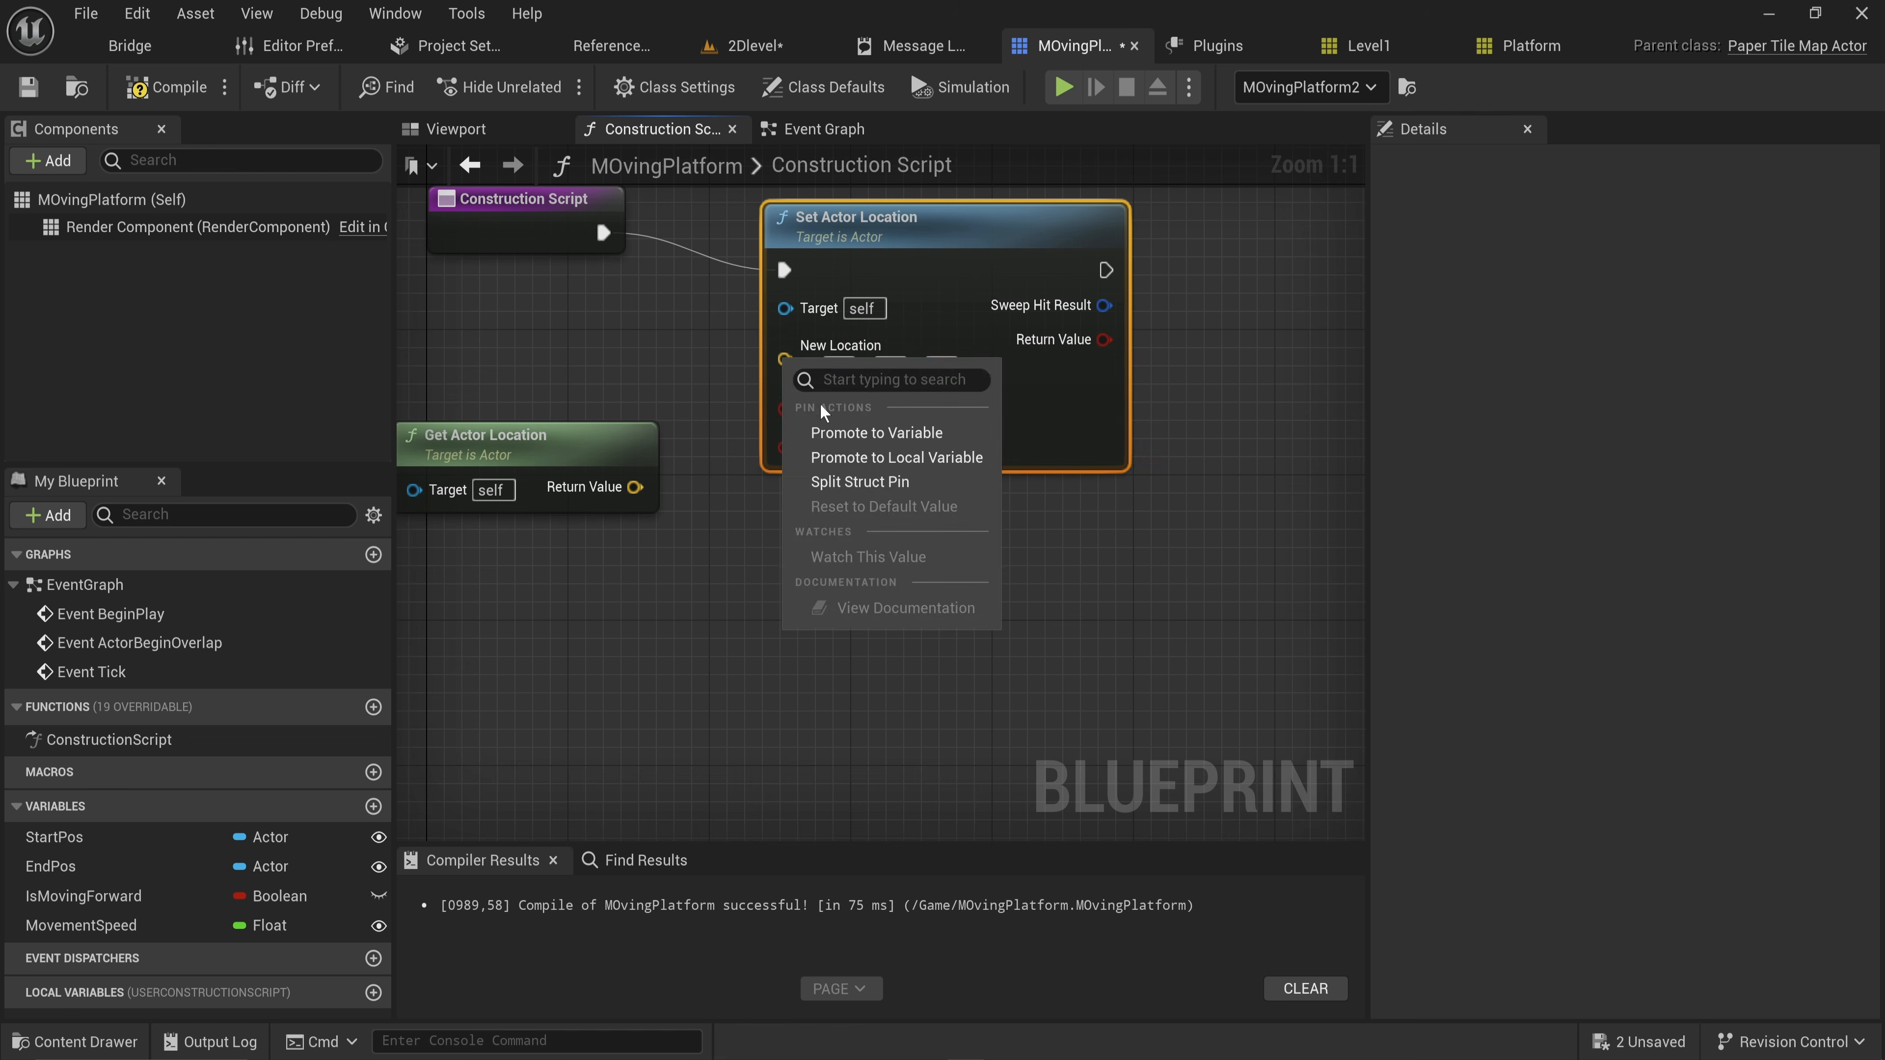
{"action": "left_click", "coordinate": [839, 482]}
{"action": "right_click", "coordinate": [631, 490]}
{"action": "left_click", "coordinate": [707, 617]}
{"action": "left_click_drag", "start_coordinate": [752, 621], "coordinate": [927, 552]}
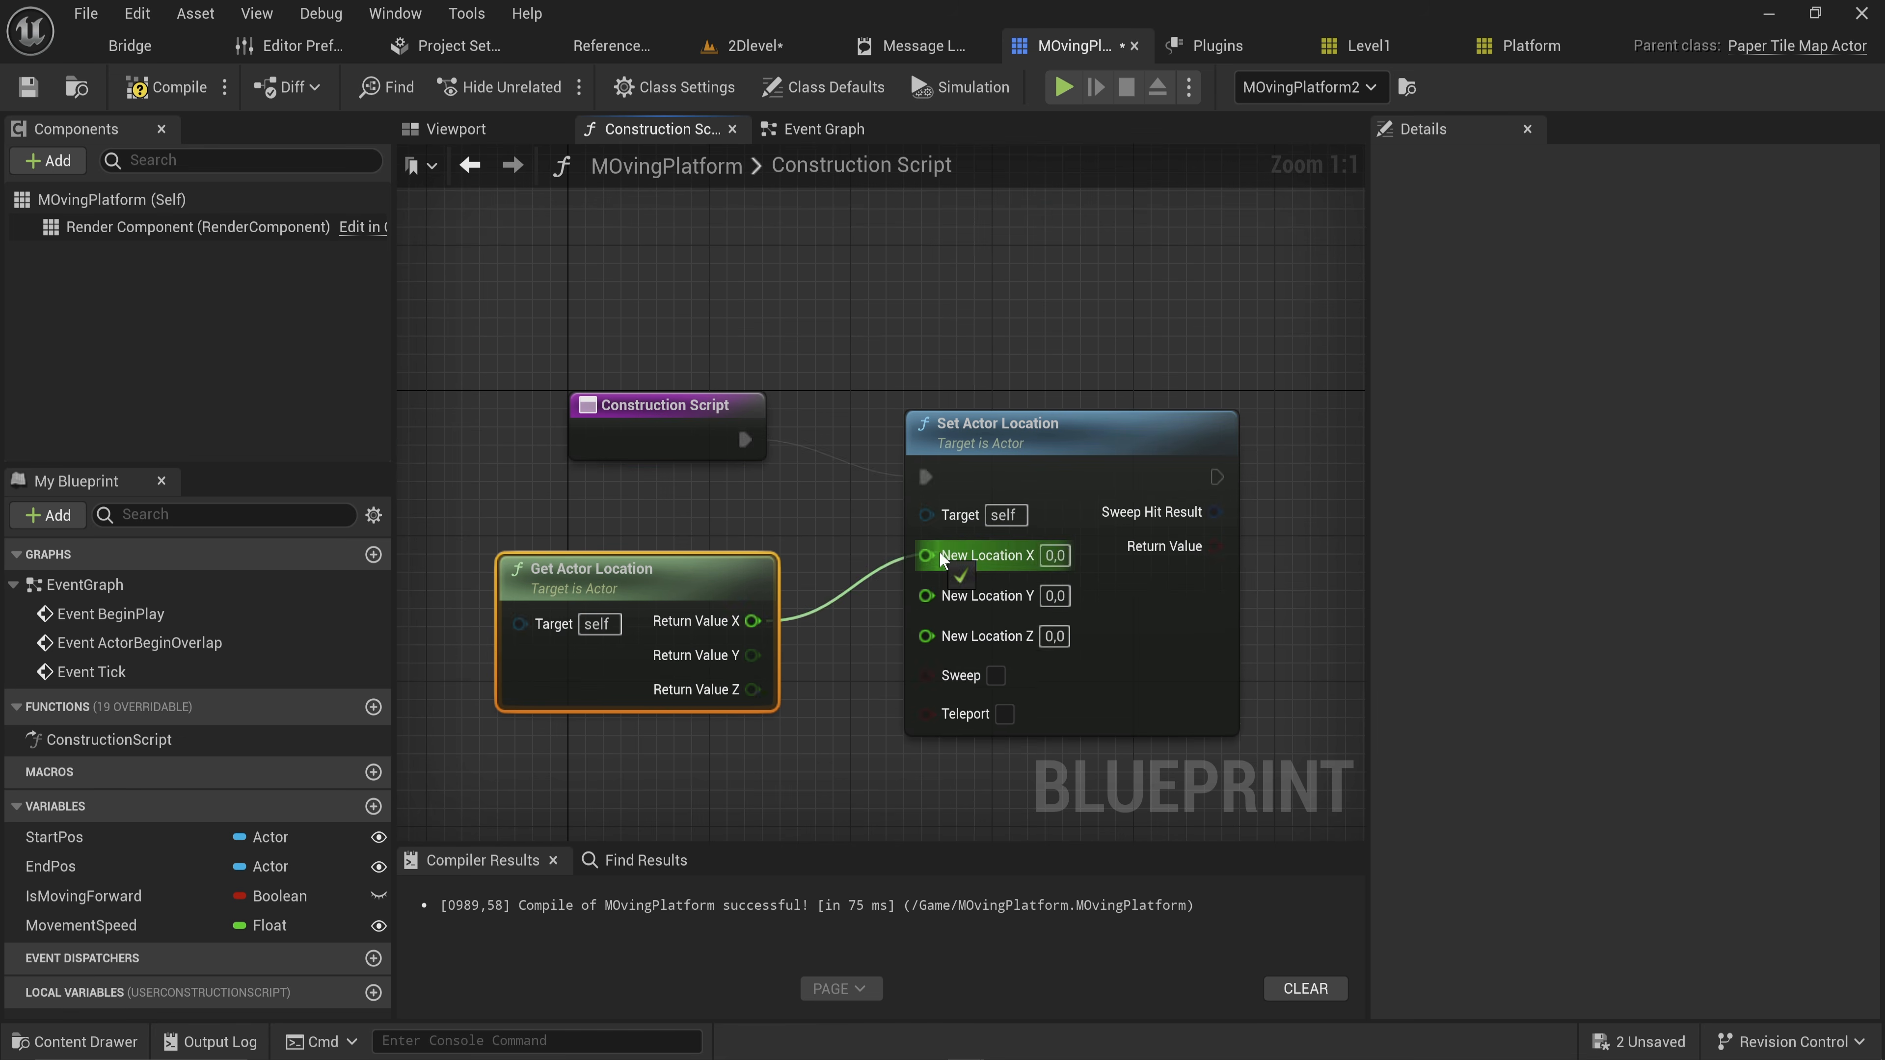
{"action": "left_click_drag", "start_coordinate": [751, 689], "coordinate": [928, 630]}
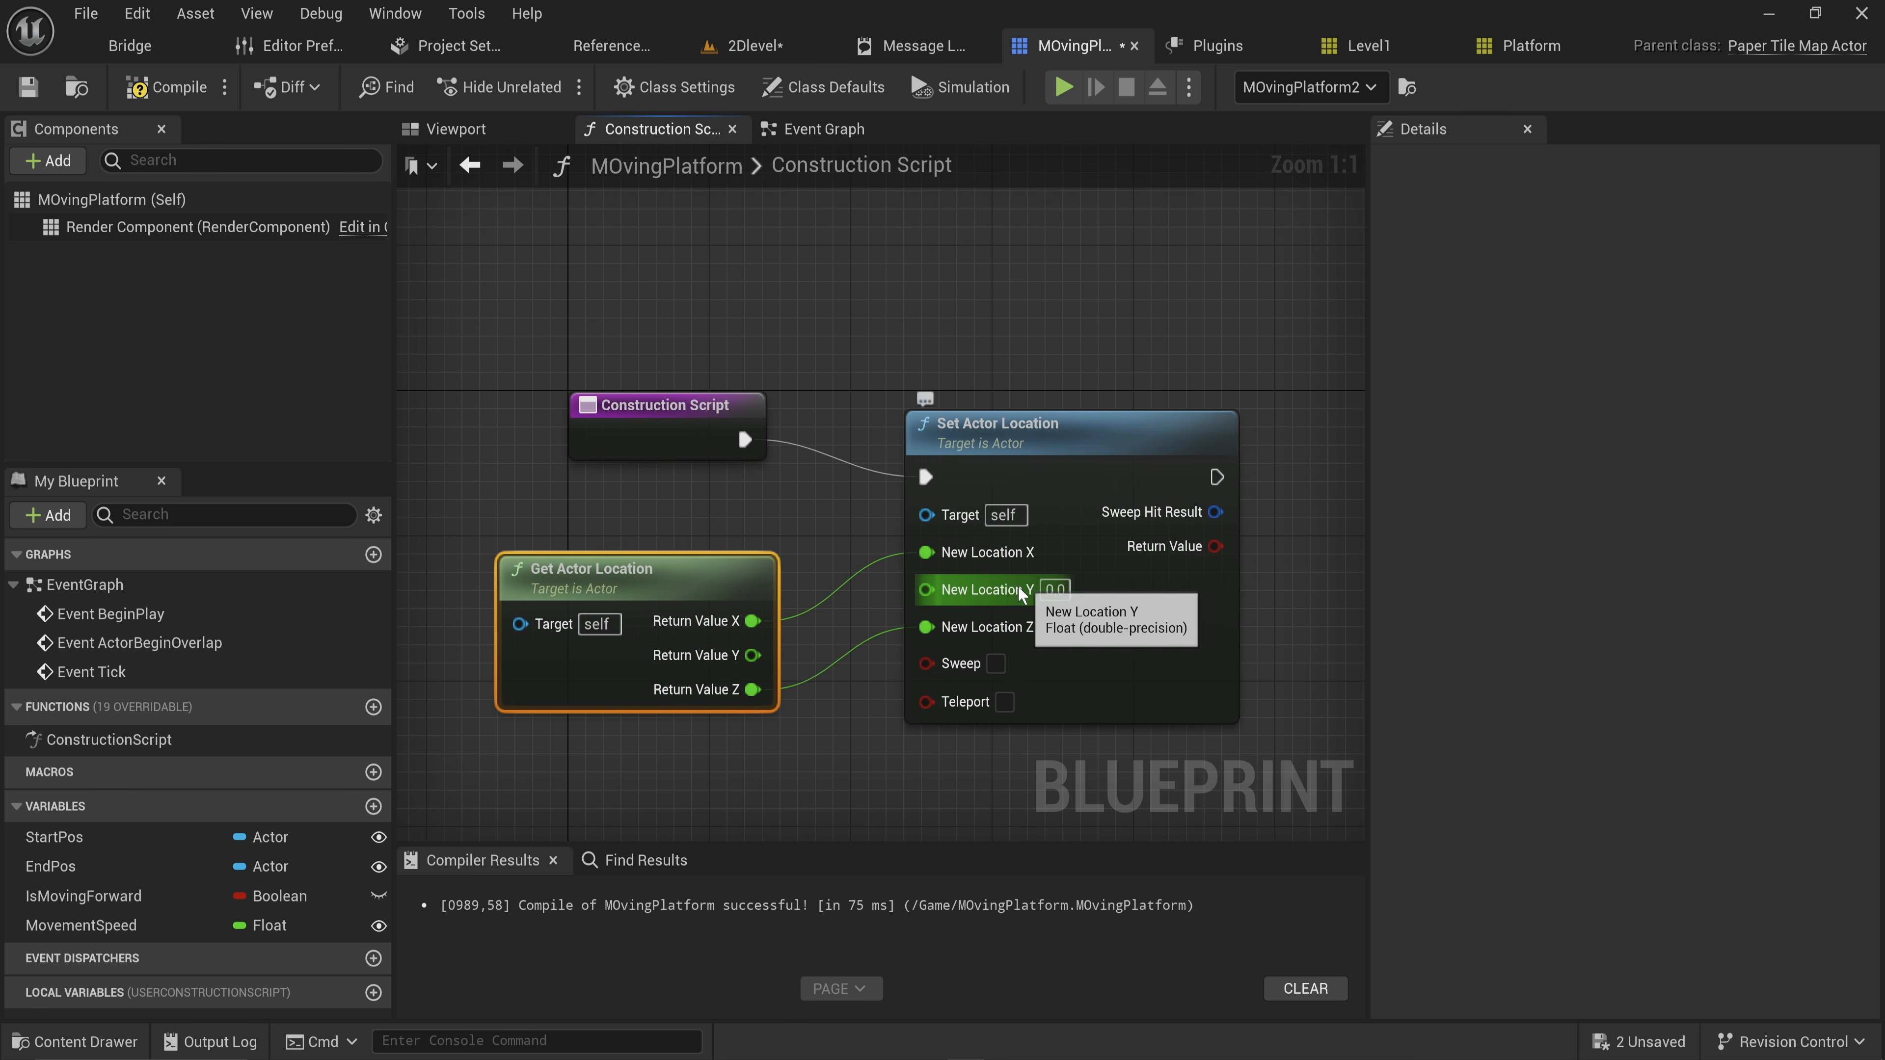
Place another MOvingPlatform instance in 2Dlevel above the existing moving platform, at X 896, Y 0, Z -1408
{"action": "left_click", "coordinate": [765, 46]}
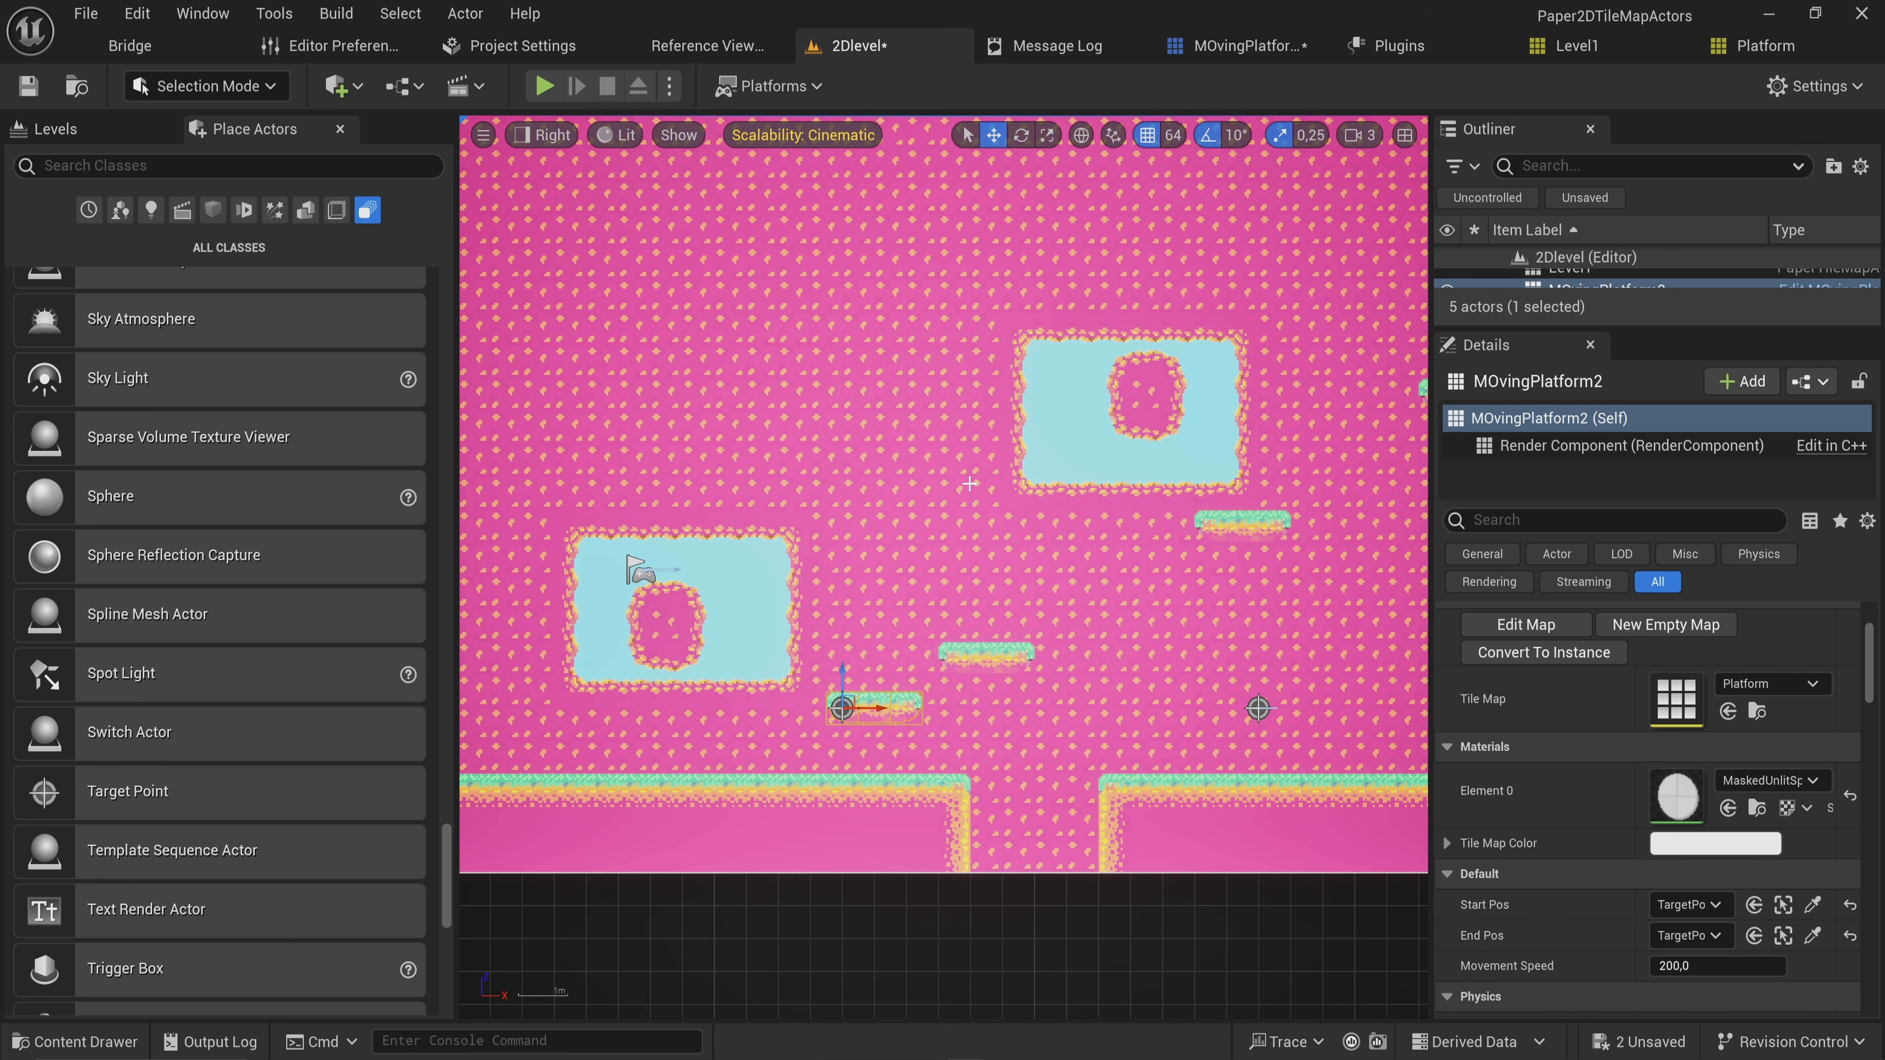
{"action": "key", "text": "ctrl+space"}
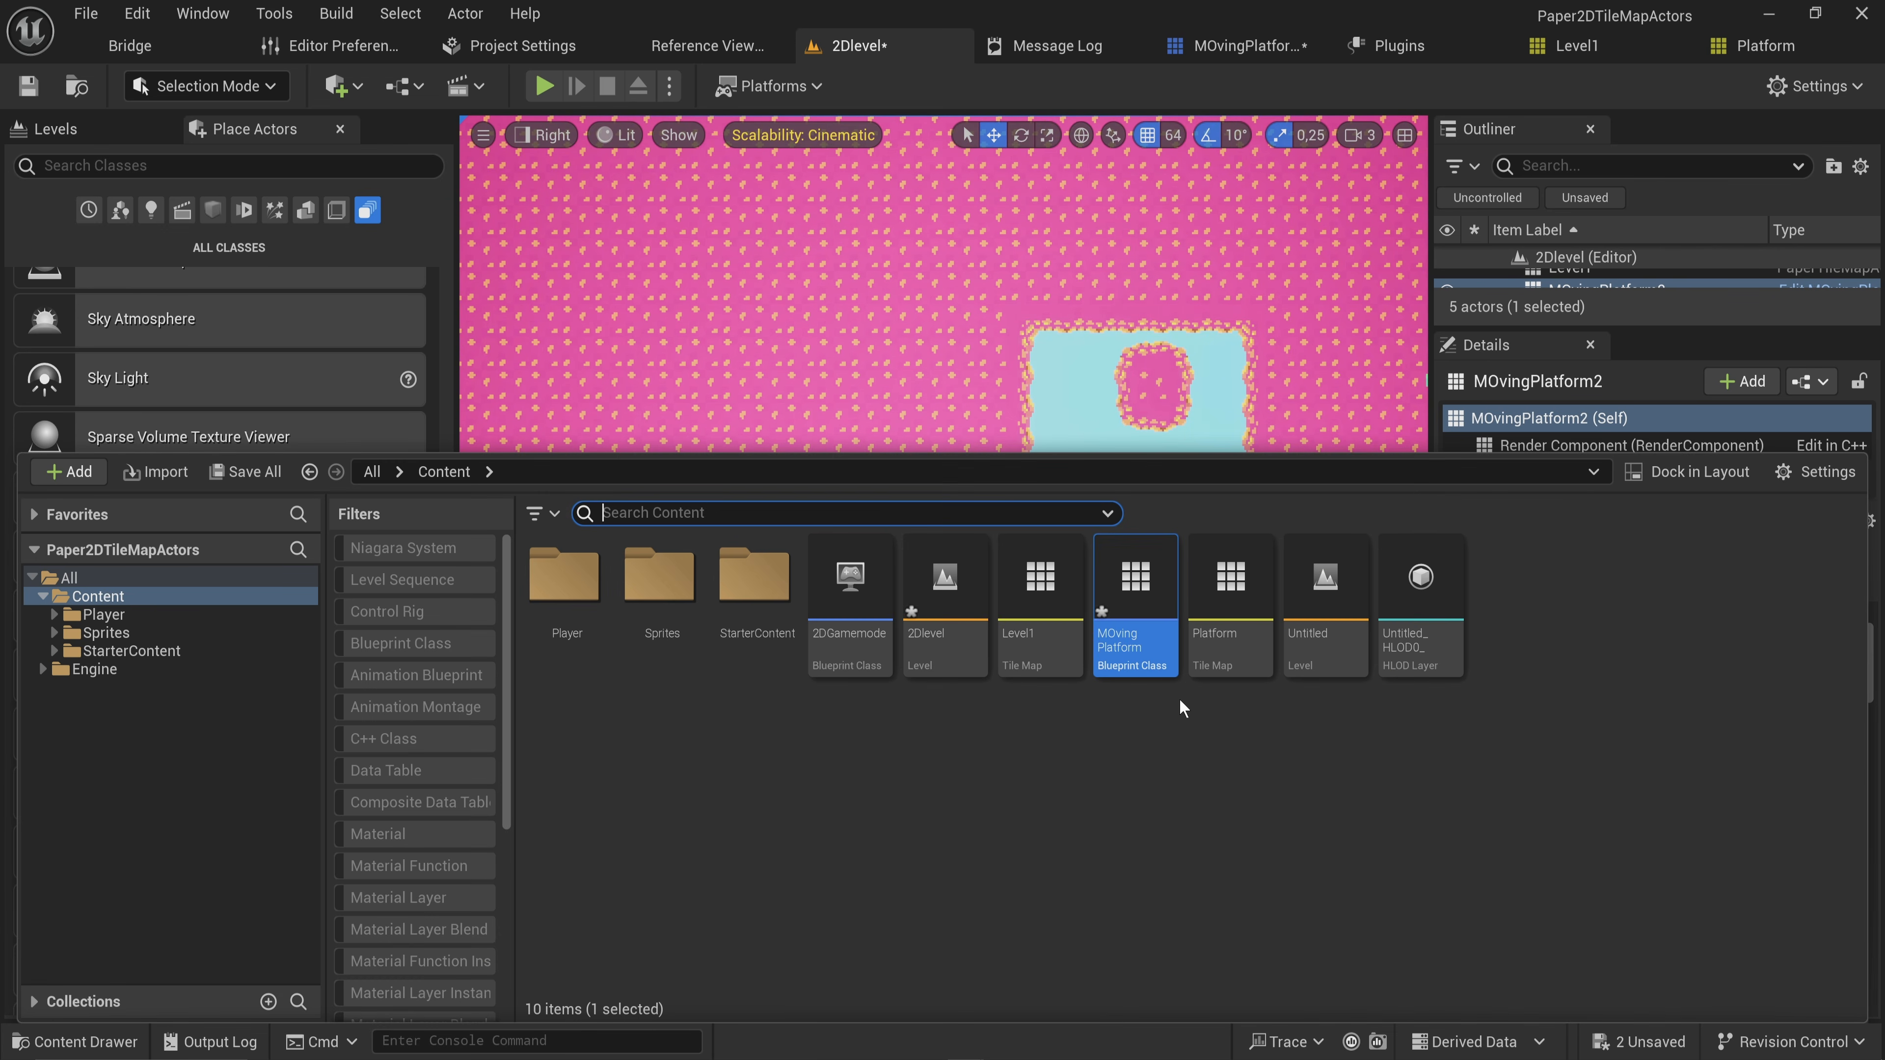
{"action": "left_click_drag", "start_coordinate": [1134, 654], "coordinate": [798, 417]}
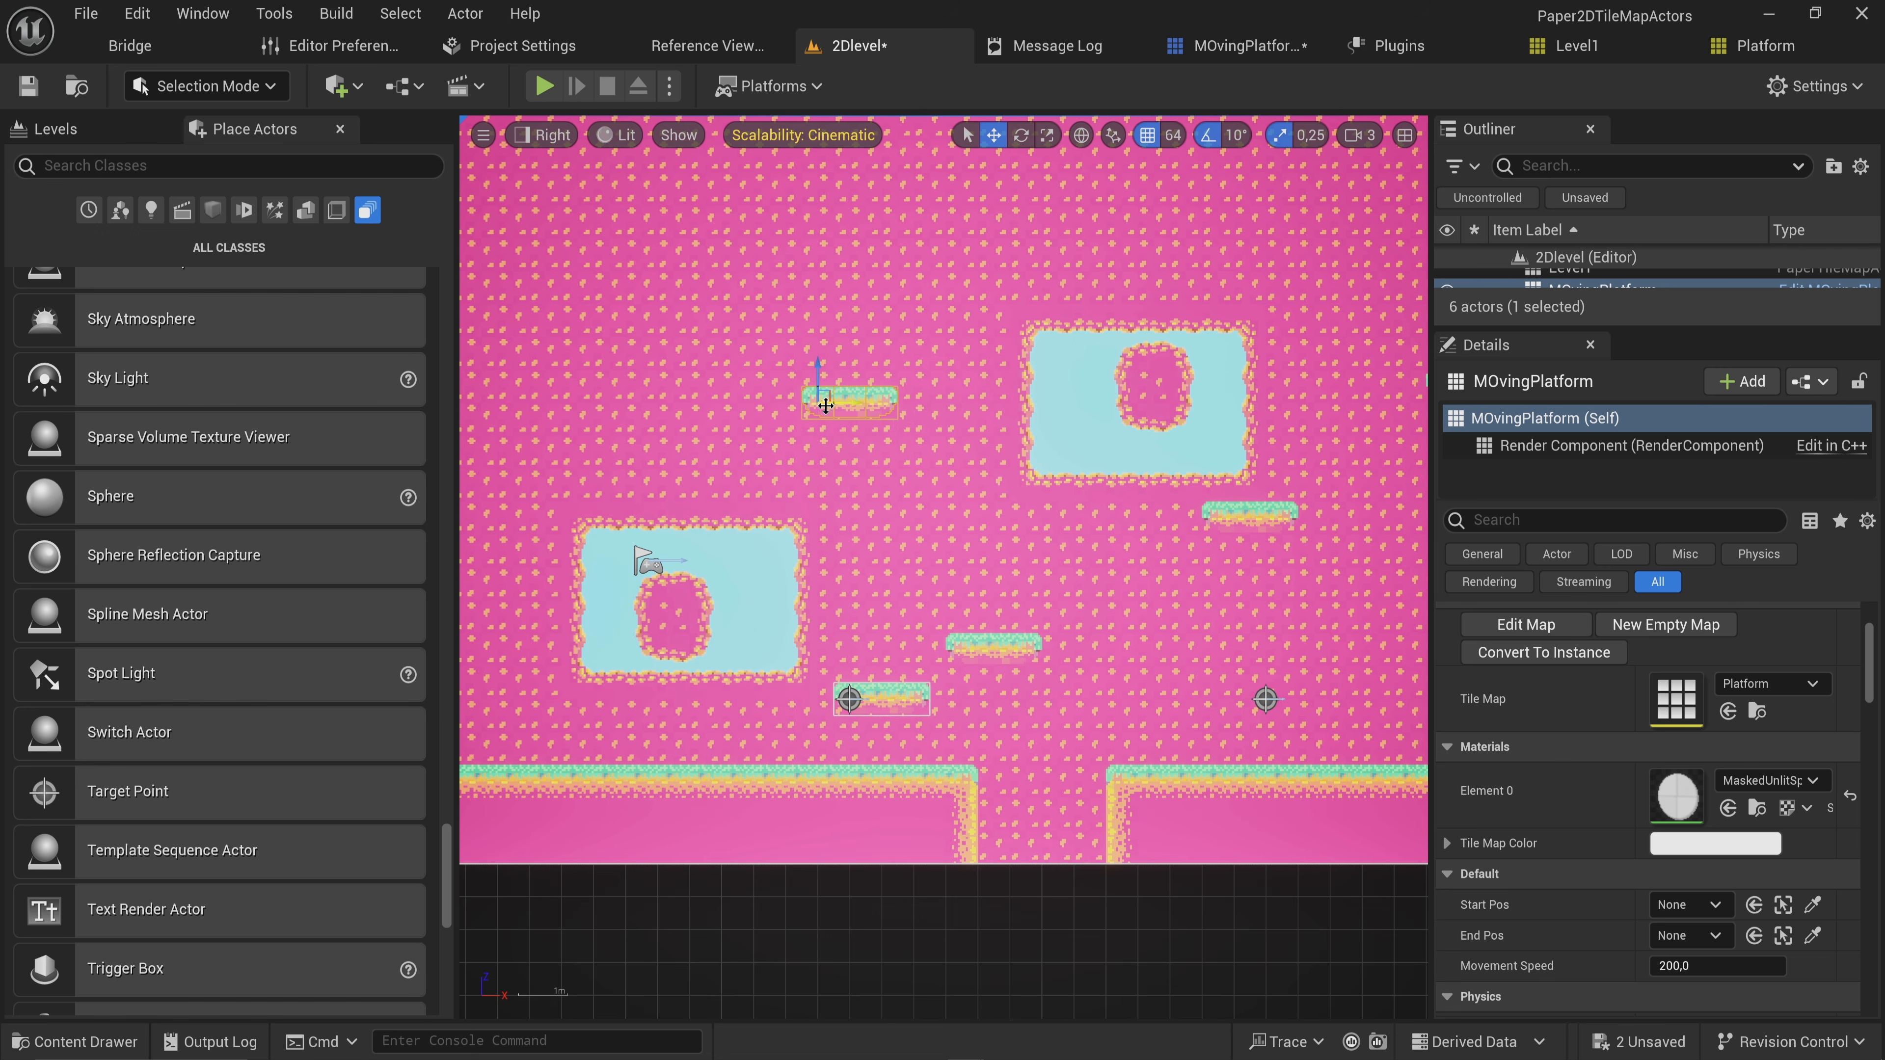
{"action": "scroll", "coordinate": [1613, 607], "scroll_direction": "up", "scroll_amount": 2}
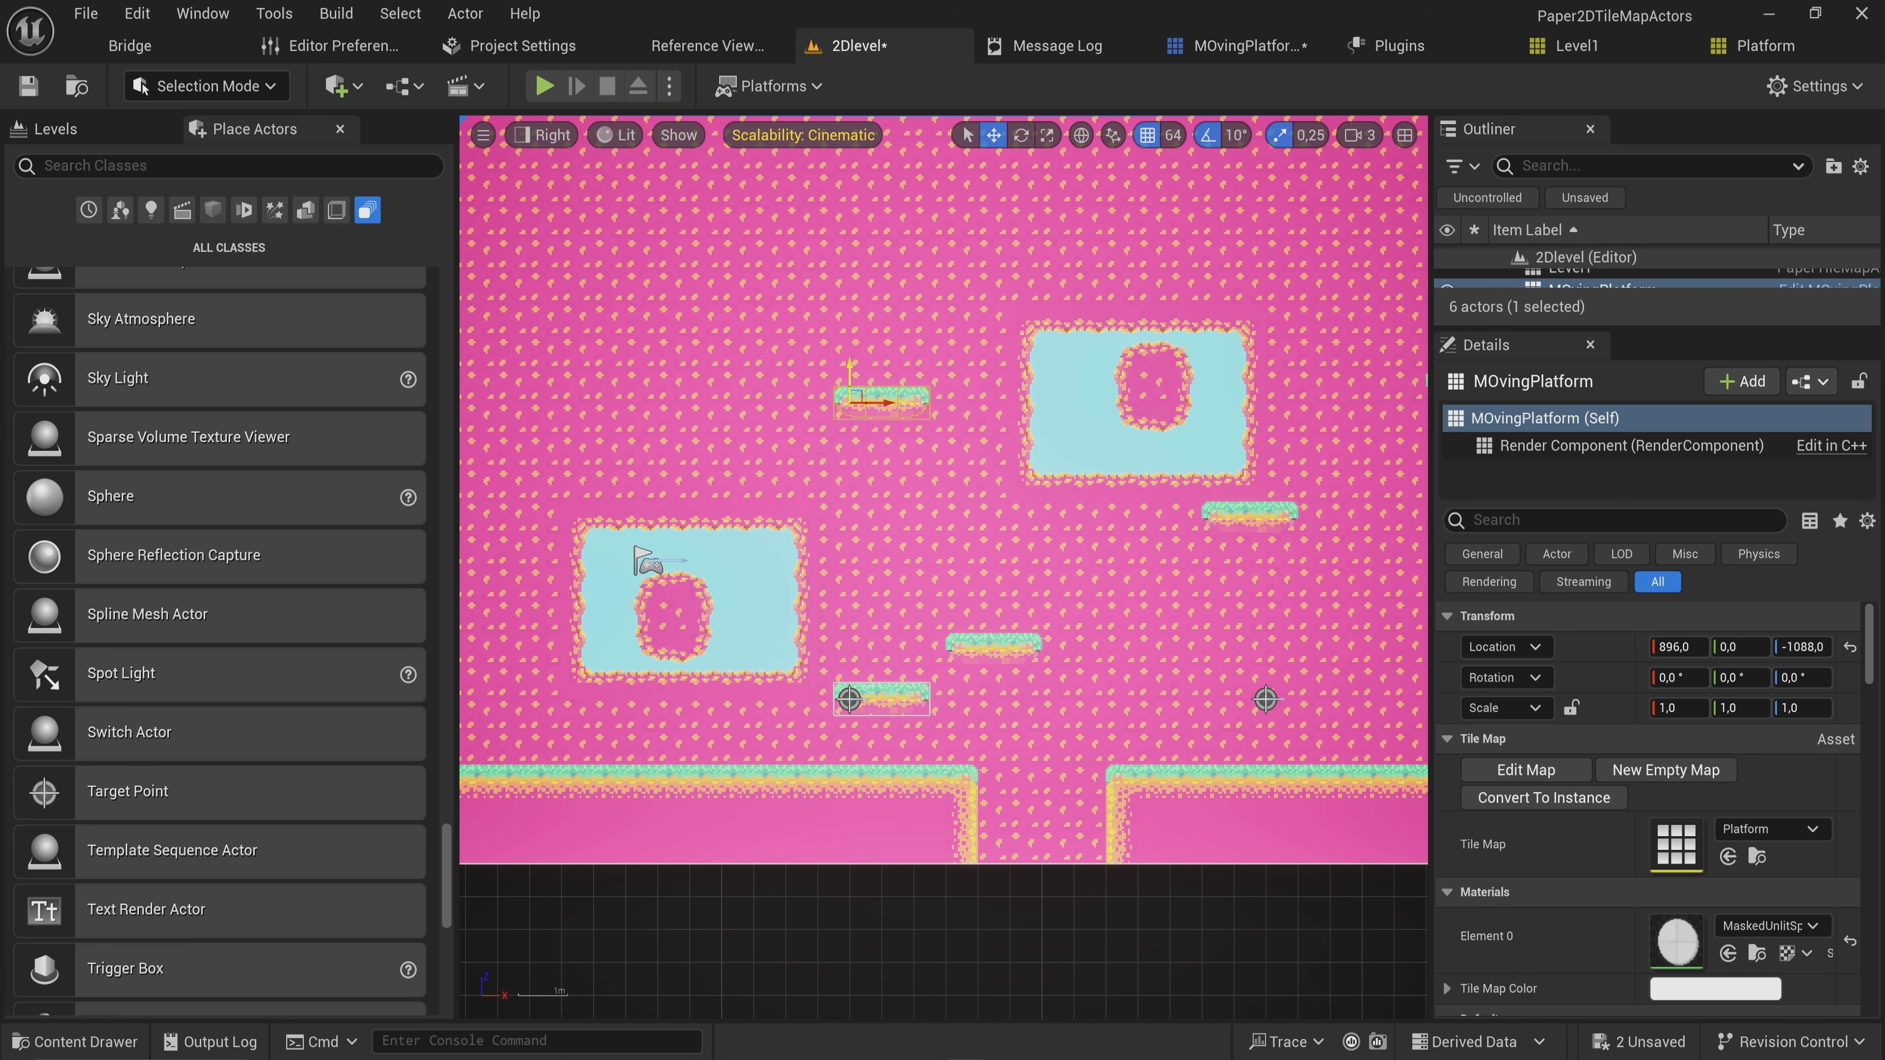
{"action": "left_click_drag", "start_coordinate": [850, 371], "coordinate": [850, 470]}
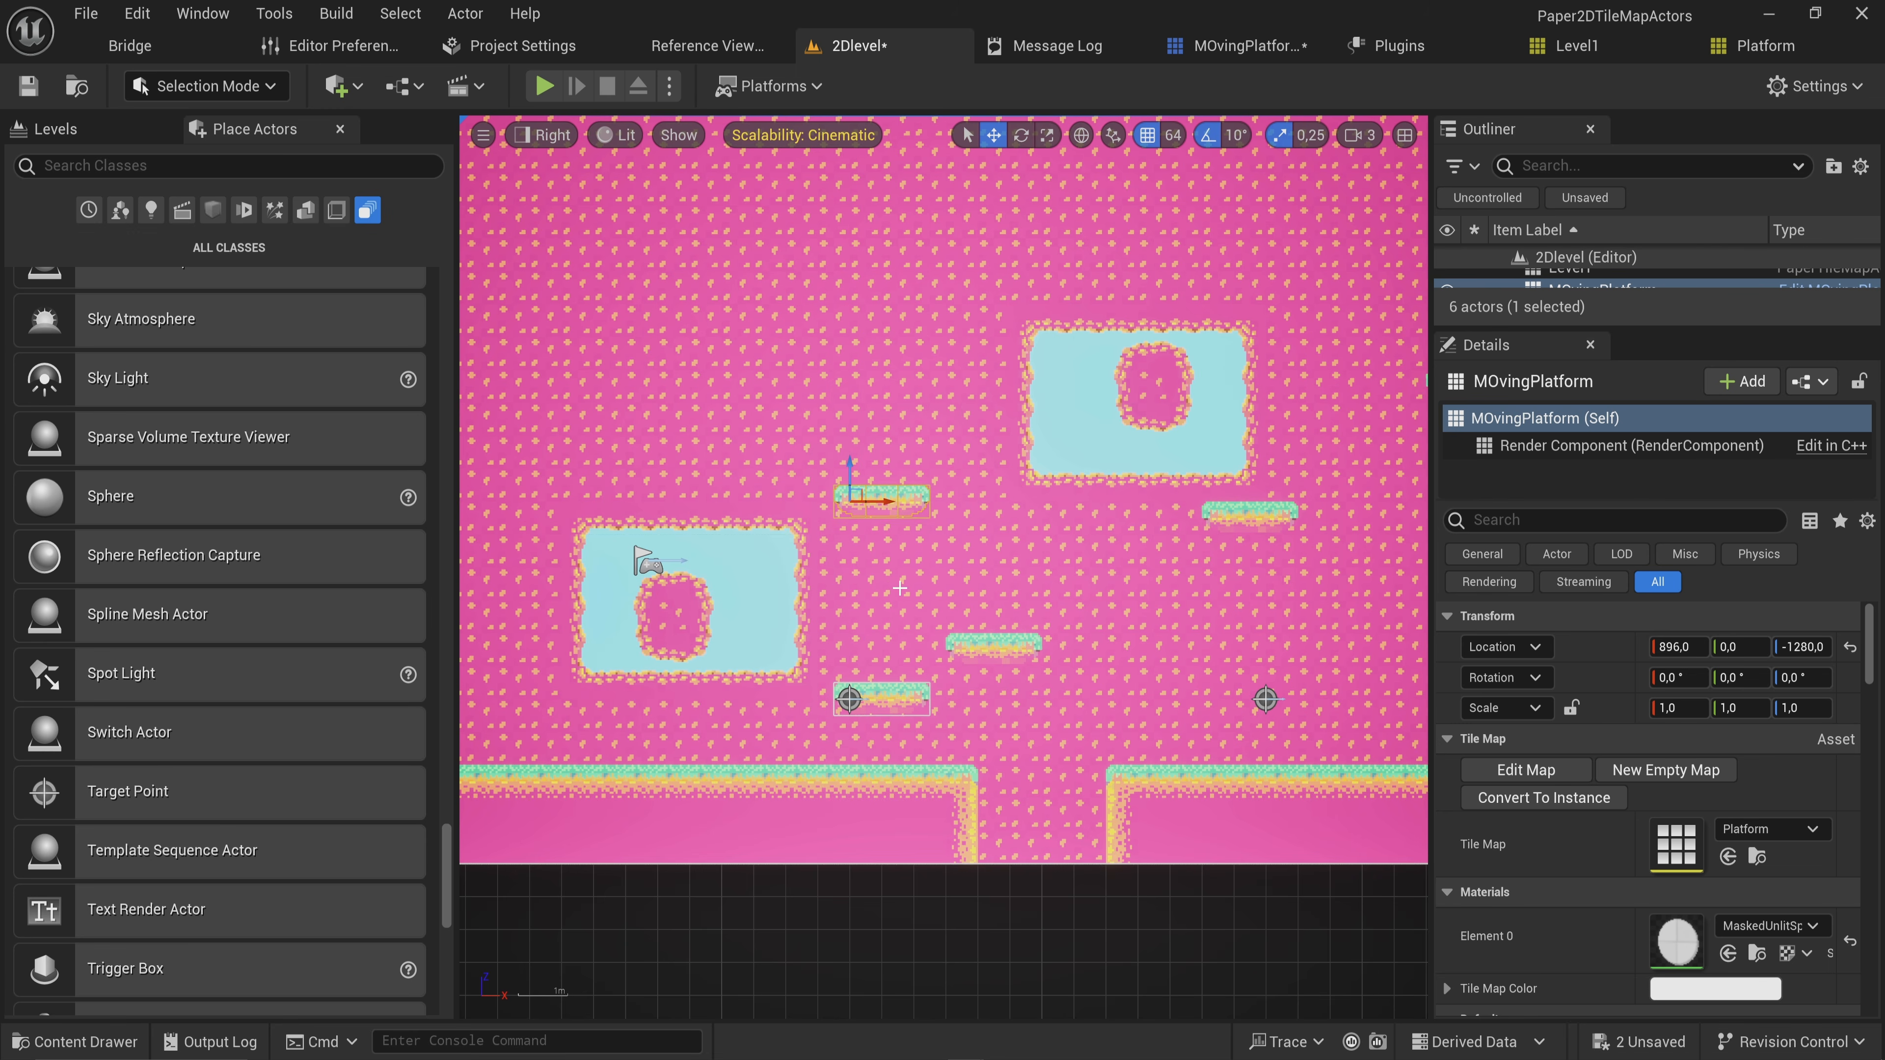
{"action": "left_click_drag", "start_coordinate": [851, 472], "coordinate": [849, 520]}
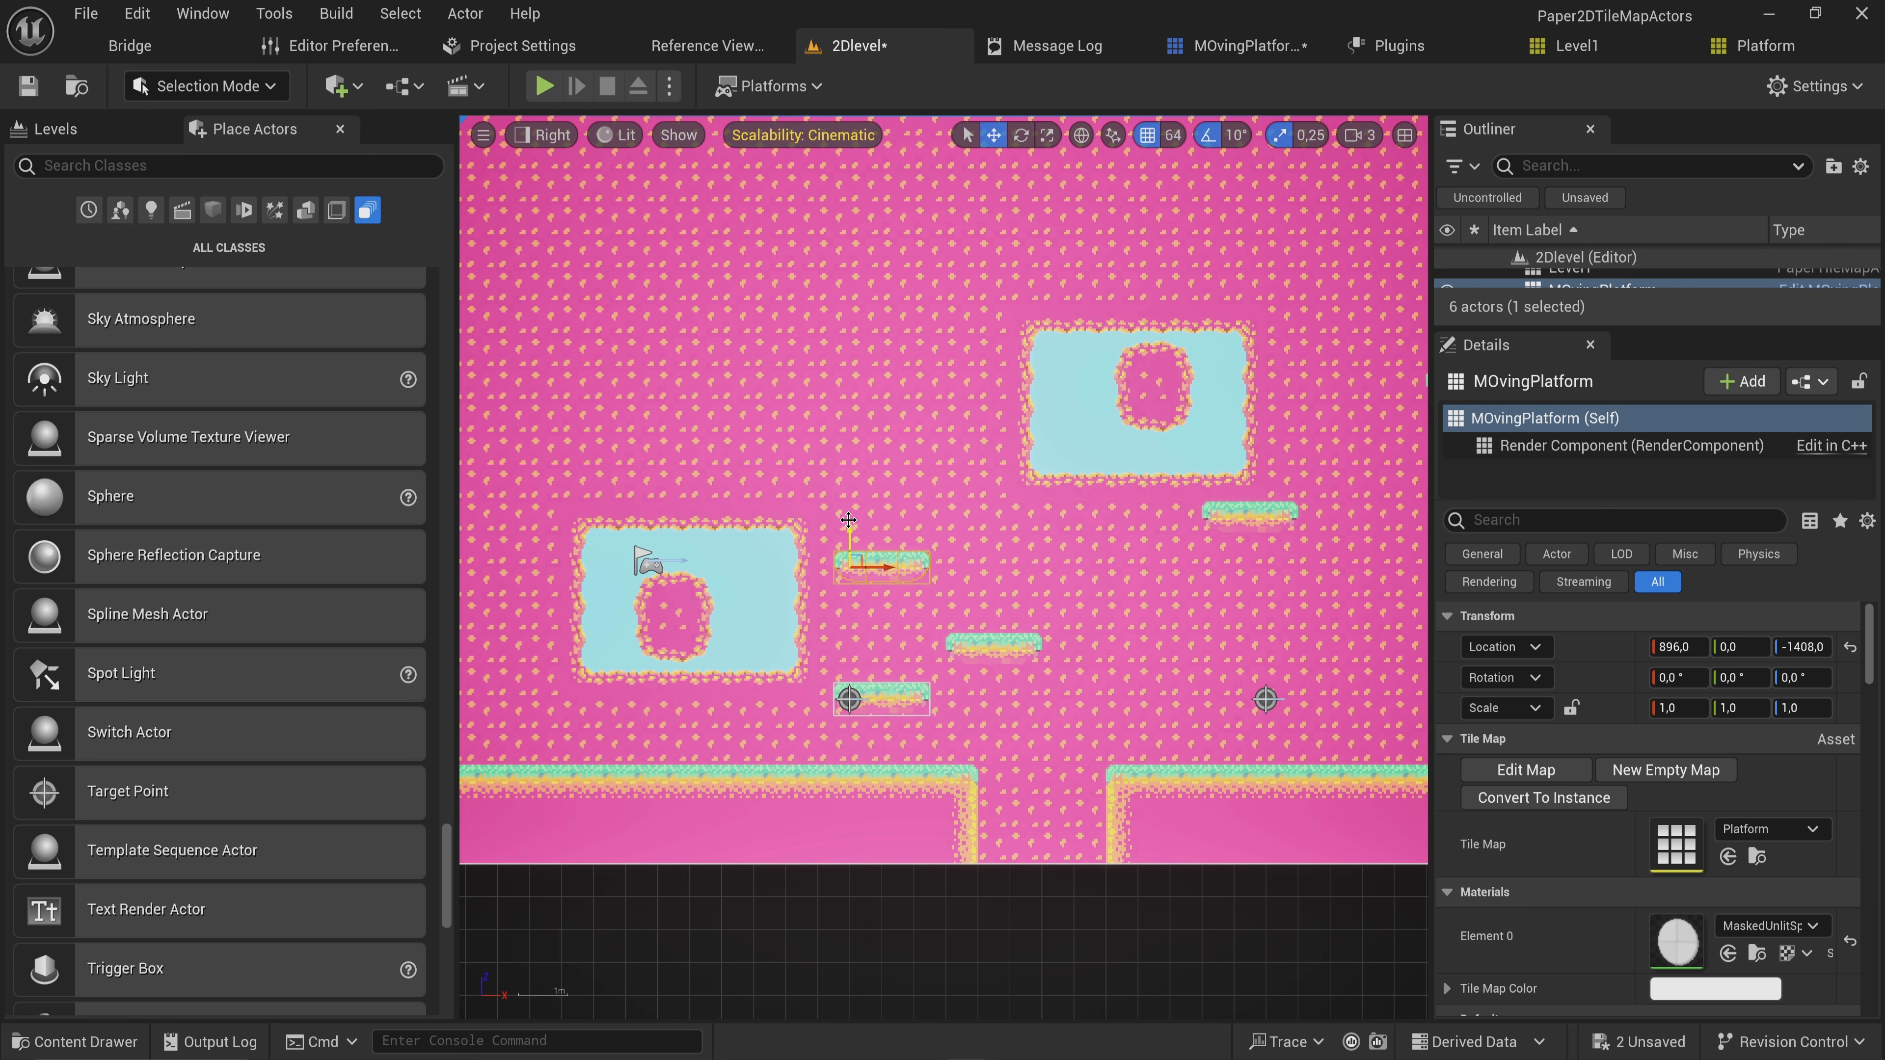